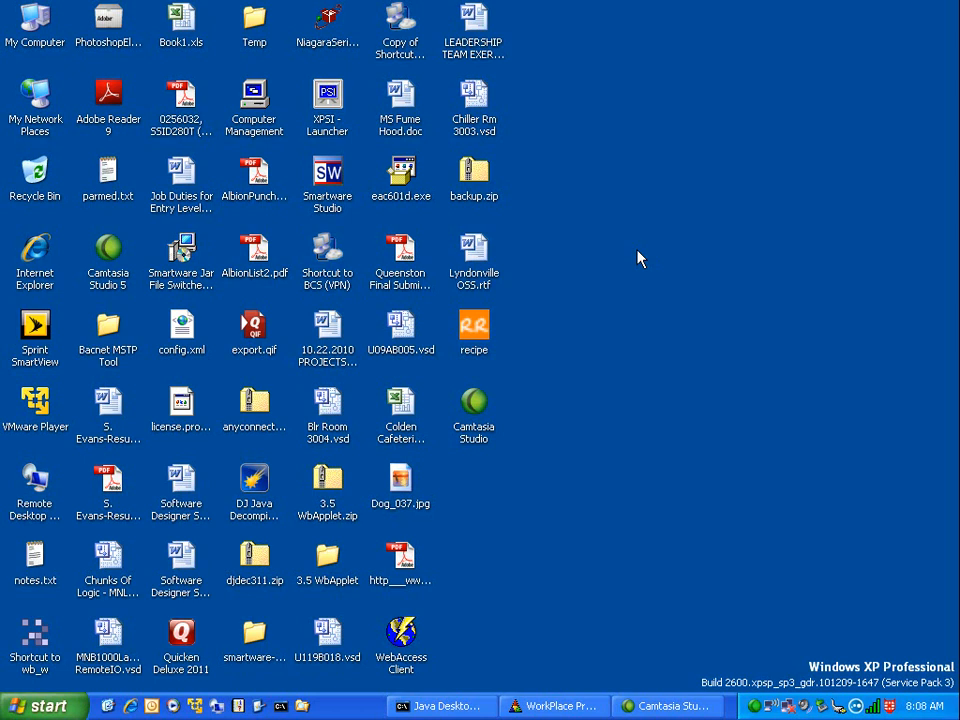
Switch to WorkPlace Pro and toggle ControlObjects between its live workspace and workspace editor views, finishing in the editor
left_click(561, 706)
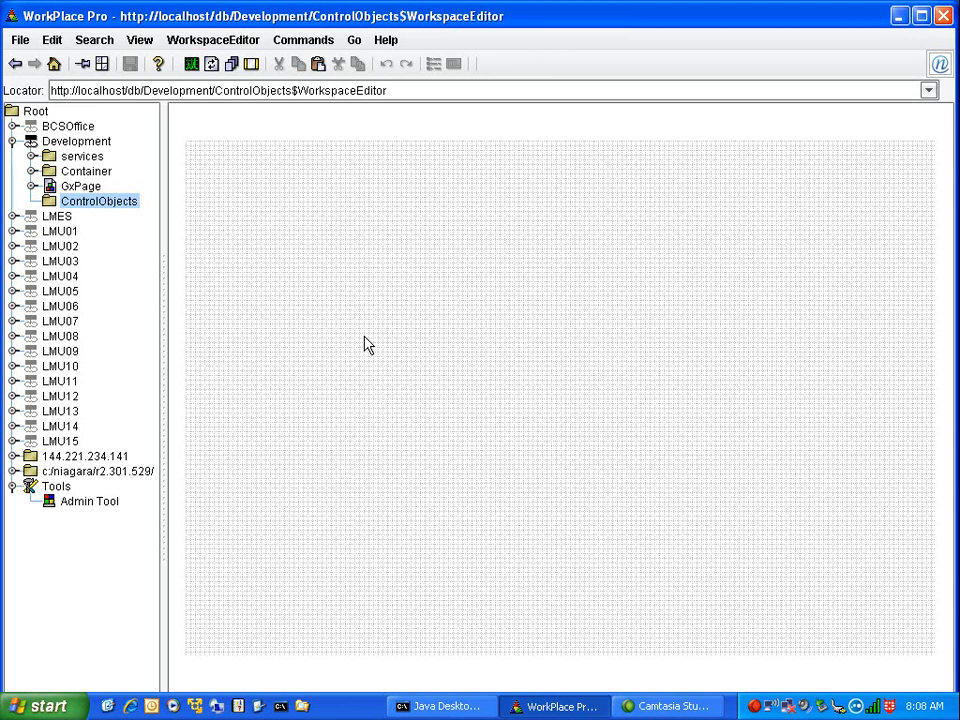
left_click_drag(311, 306, 360, 358)
left_click(191, 65)
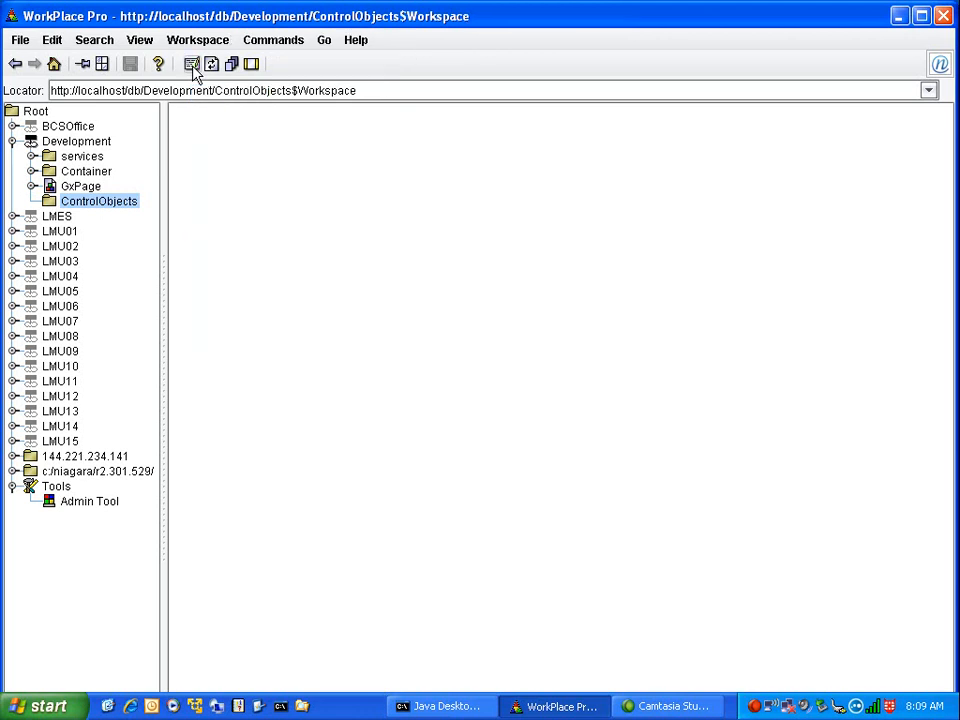
left_click(192, 66)
left_click(192, 66)
left_click(192, 64)
left_click_drag(364, 253, 505, 368)
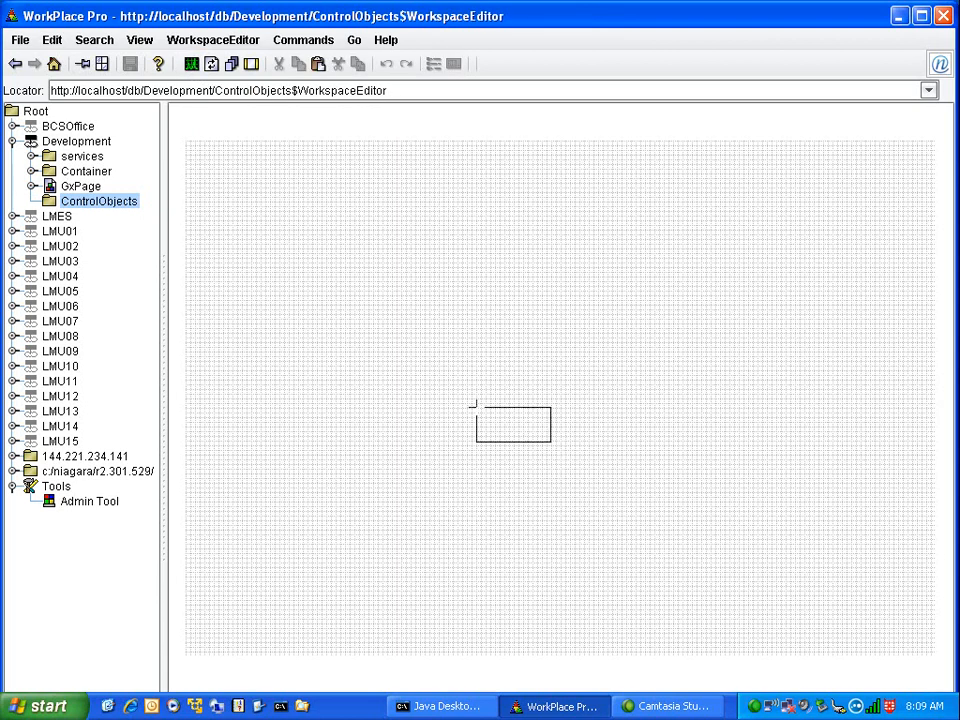
left_click_drag(311, 246, 594, 469)
left_click_drag(343, 332, 491, 334)
left_click_drag(420, 411, 458, 341)
left_click(49, 205)
Add an Analog Input control object to the ControlObjects workspace and place it in the upper middle of the grid
right_click(366, 302)
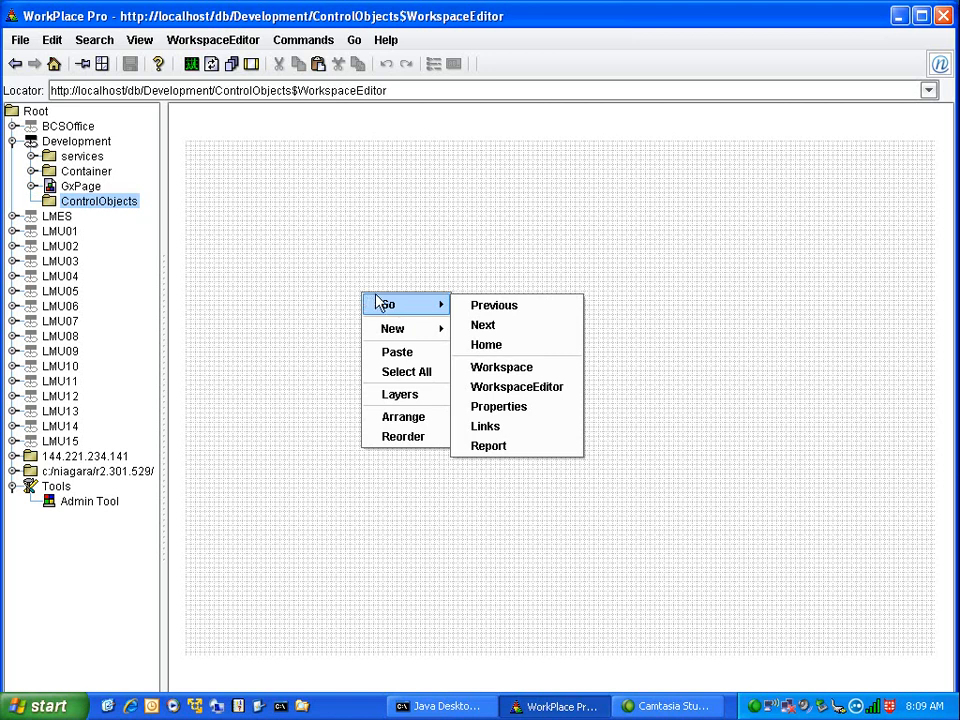
mouse_move(397, 332)
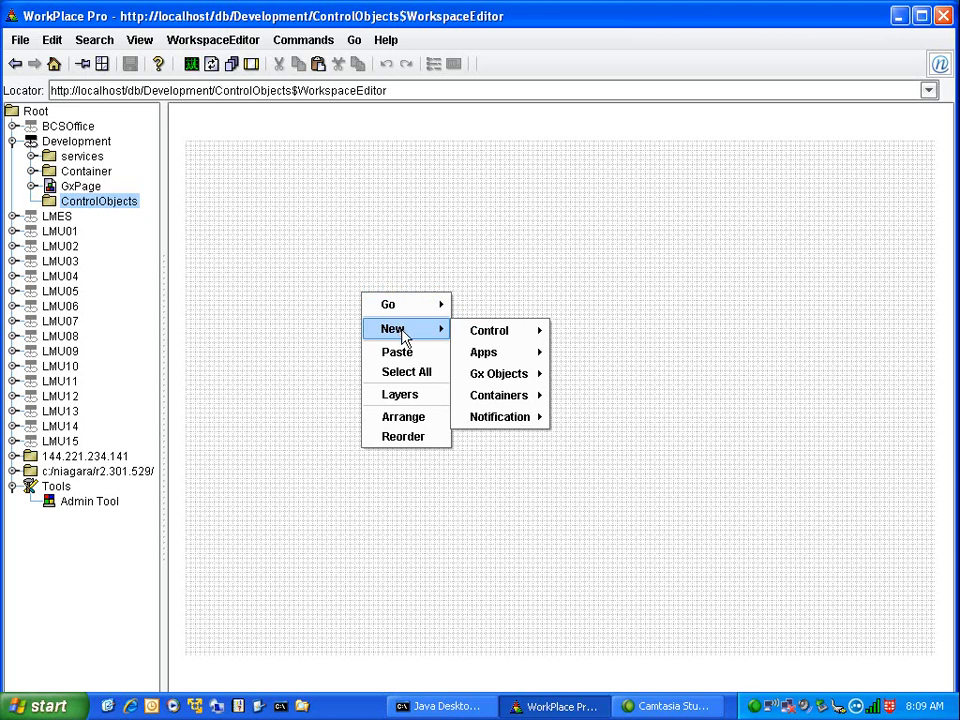
mouse_move(489, 336)
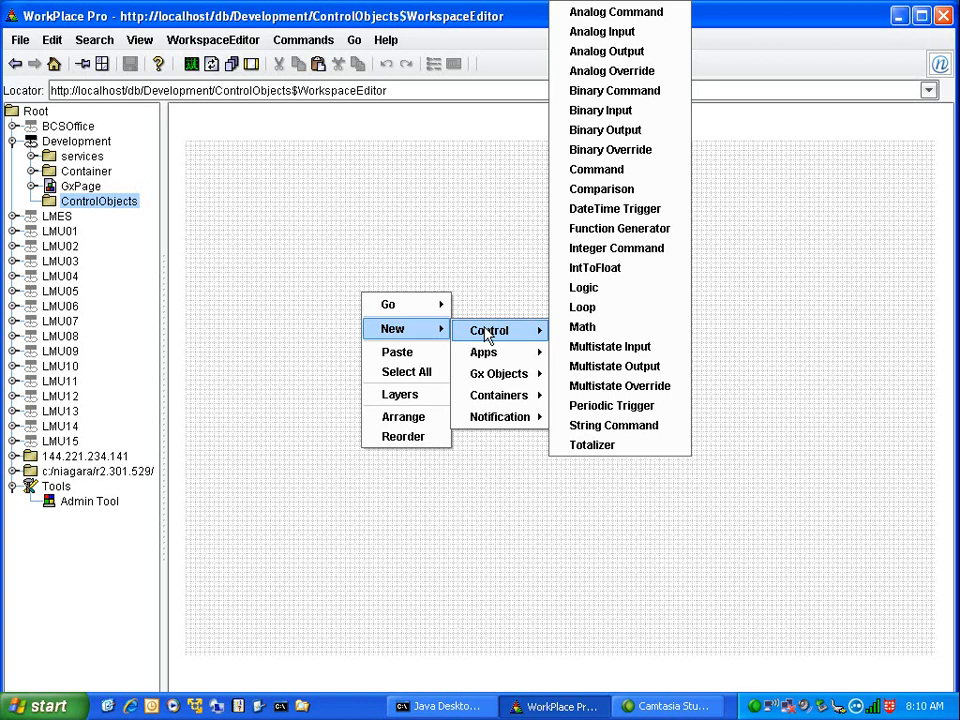
left_click(606, 34)
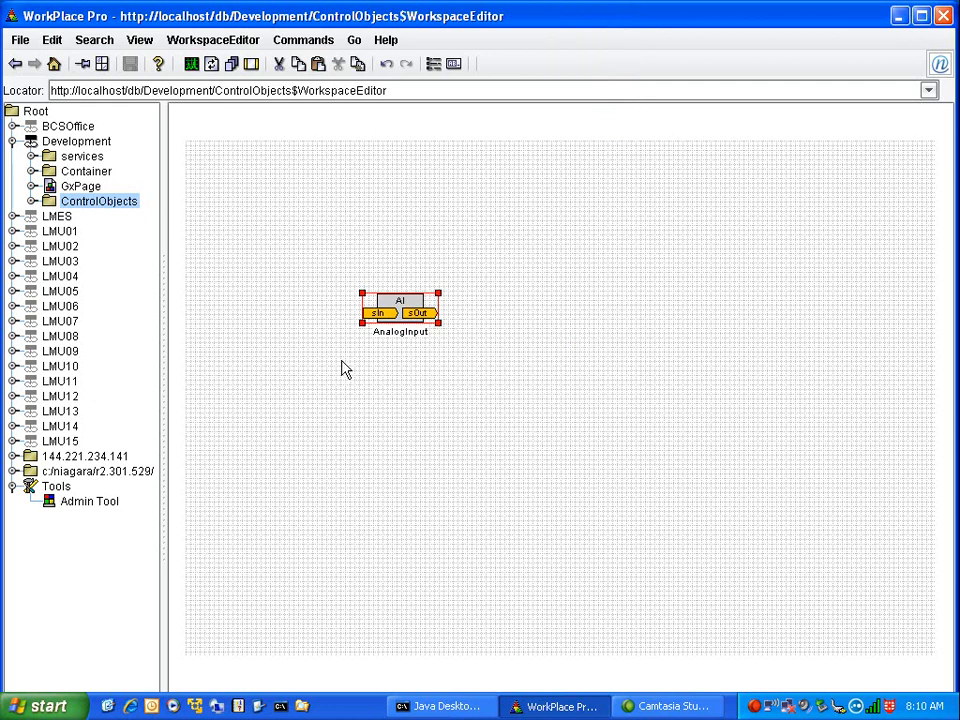
left_click_drag(397, 302, 509, 245)
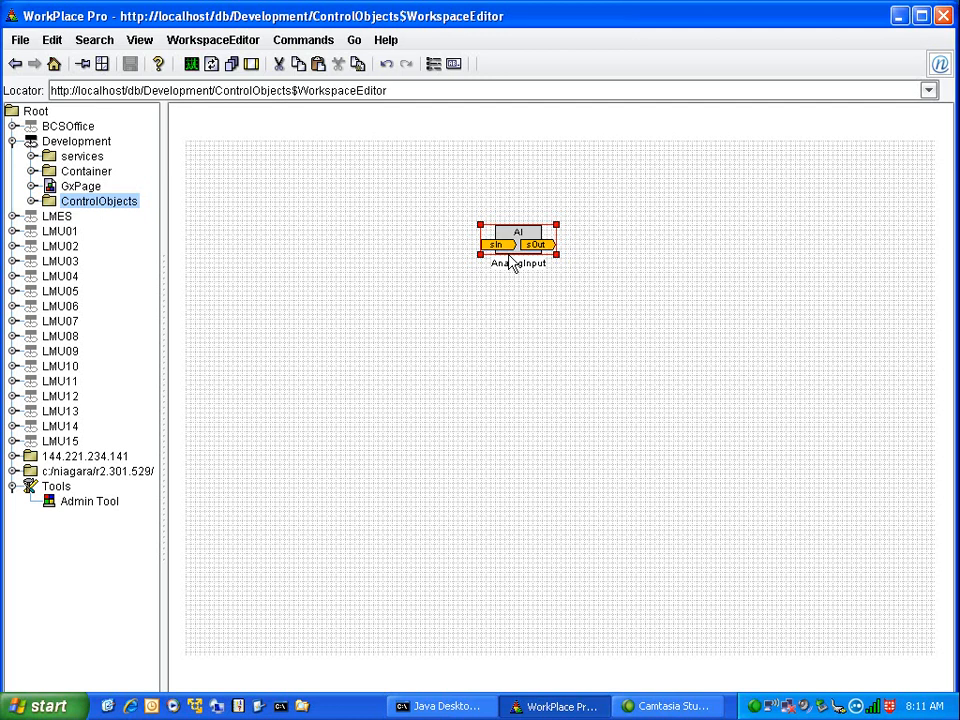
left_click_drag(525, 266, 534, 280)
Rename the AnalogInput object as RmT
right_click(521, 260)
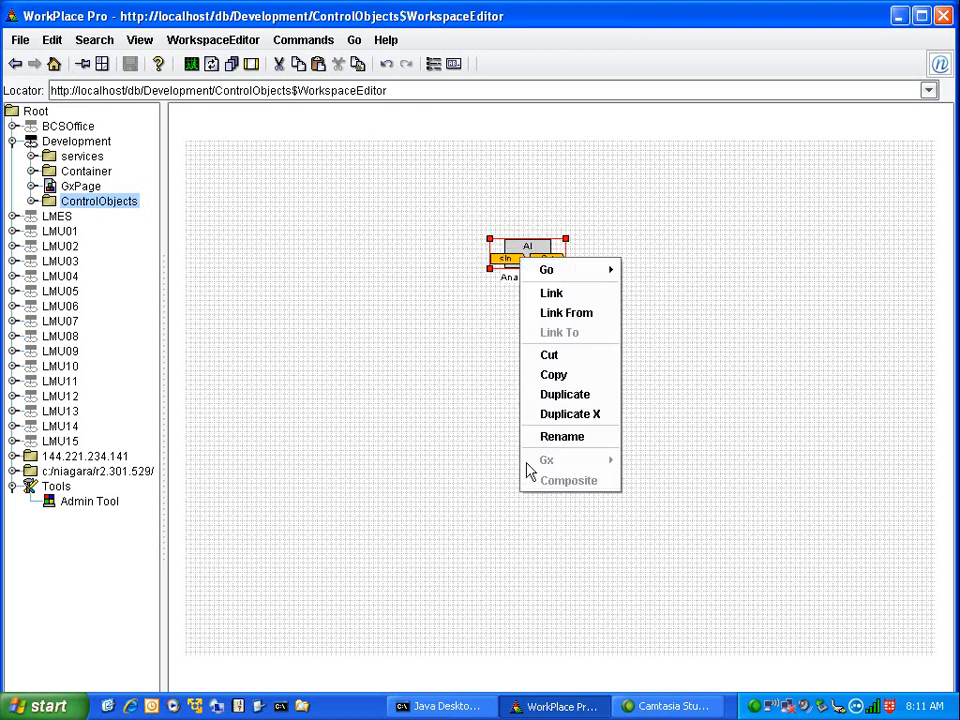
left_click(558, 437)
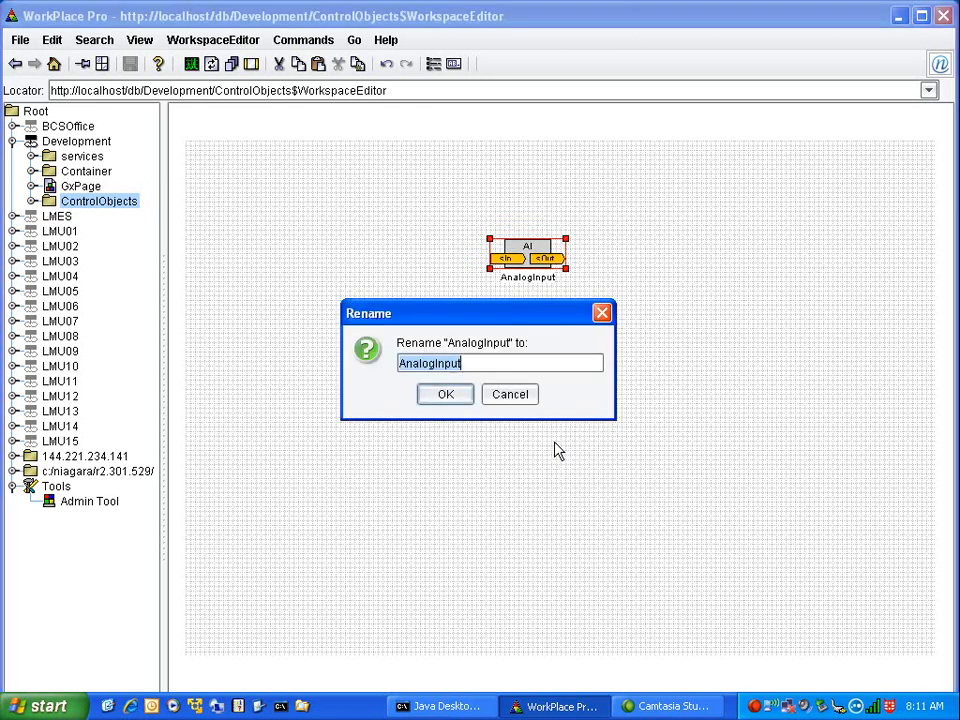
type("RmT")
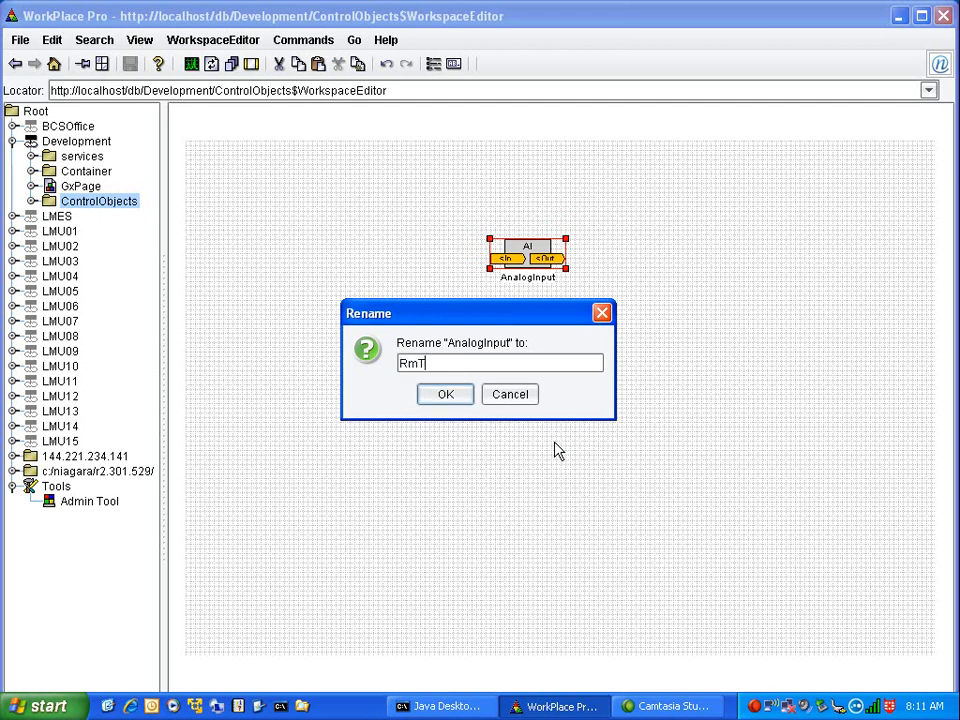
left_click(445, 398)
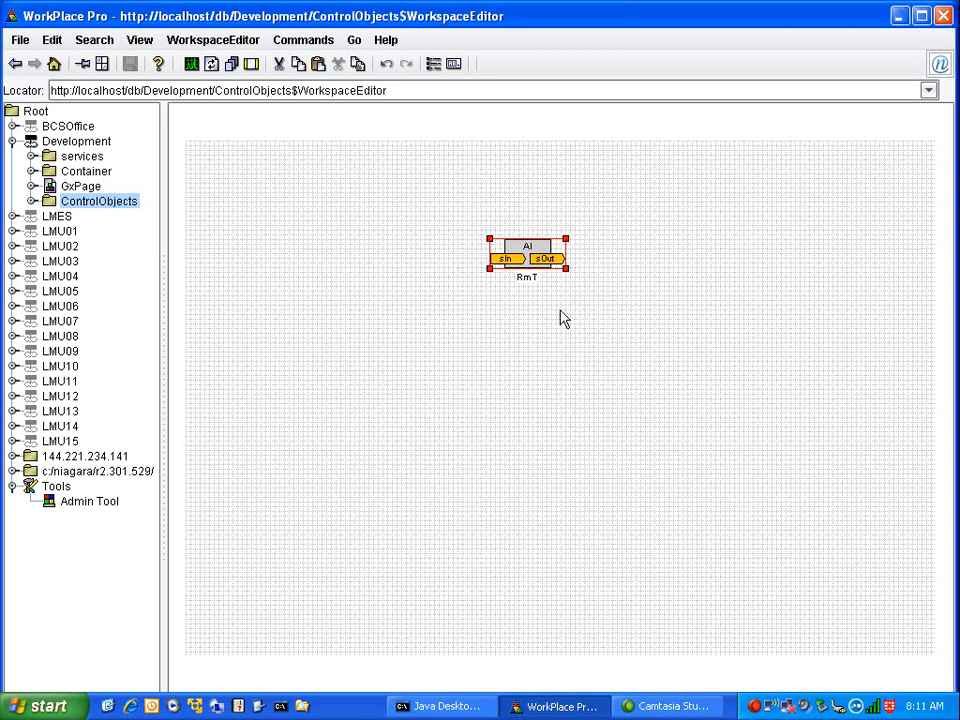
left_click_drag(517, 266, 615, 246)
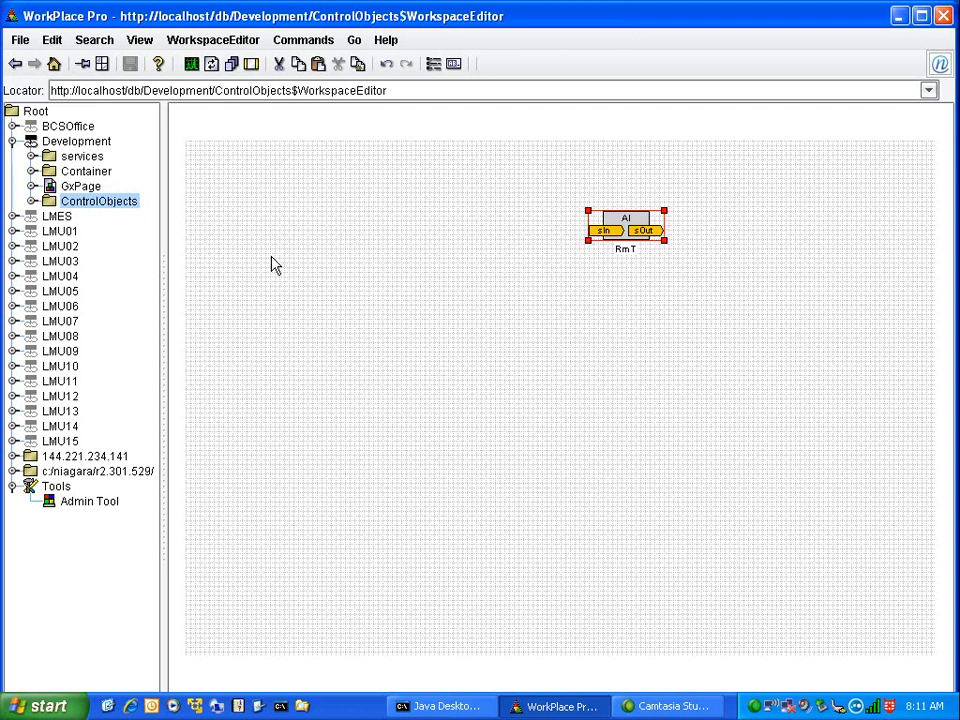
left_click_drag(627, 228, 566, 275)
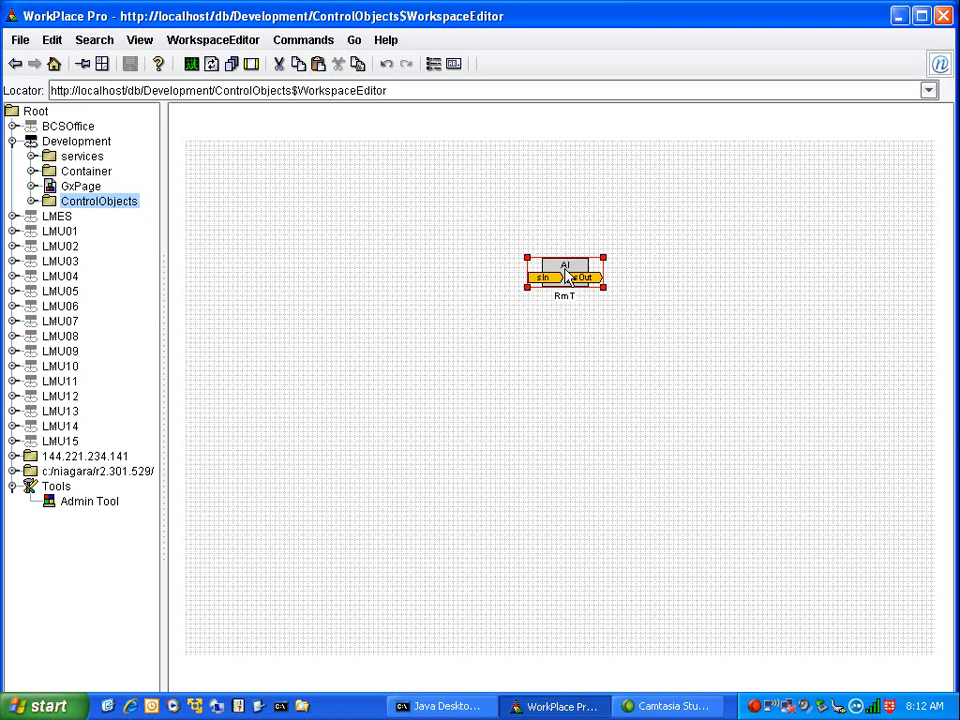
right_click(566, 276)
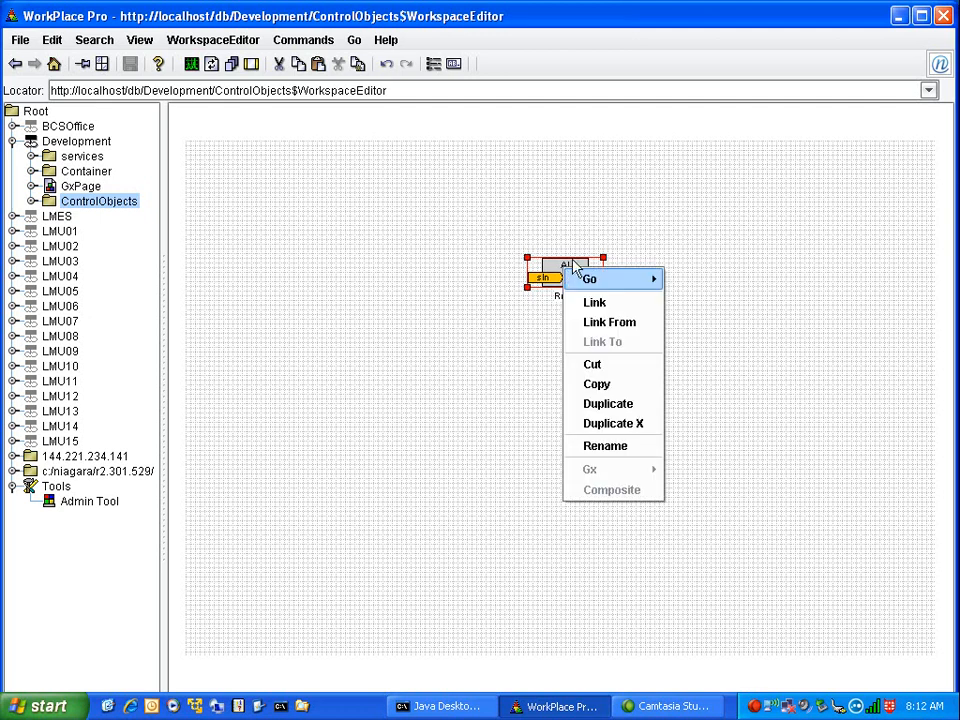
left_click(389, 369)
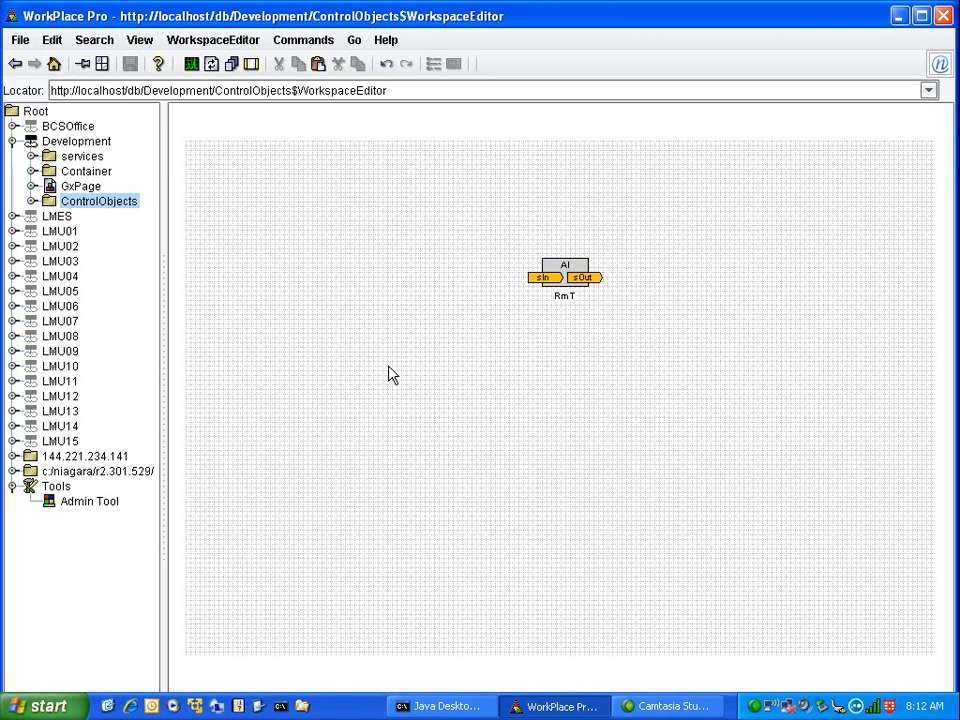
Rename the RmT analog input as OaT
left_click(565, 268)
right_click(438, 252)
left_click(492, 428)
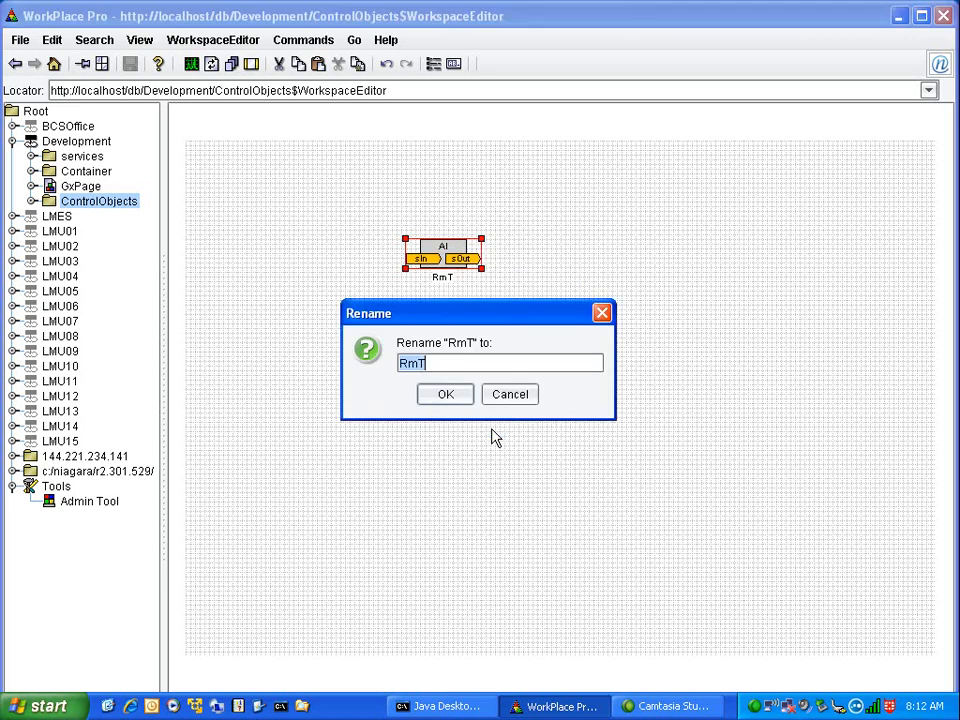
type("OaT")
left_click(446, 395)
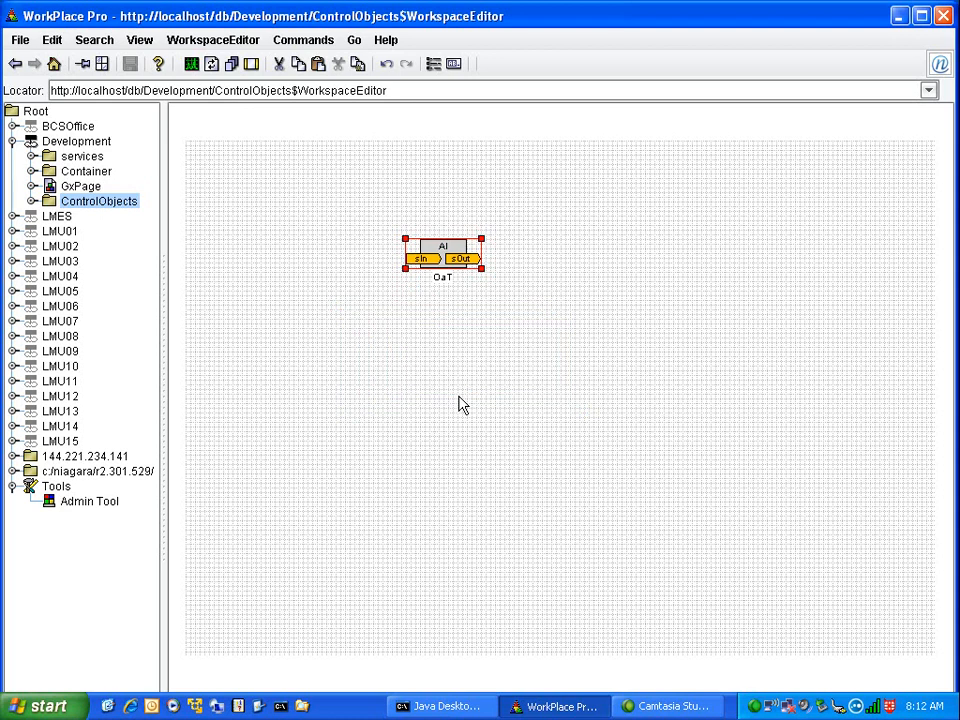
Move the OaT analog input to about x 130, y 65 in the workspace
left_click_drag(437, 247, 292, 187)
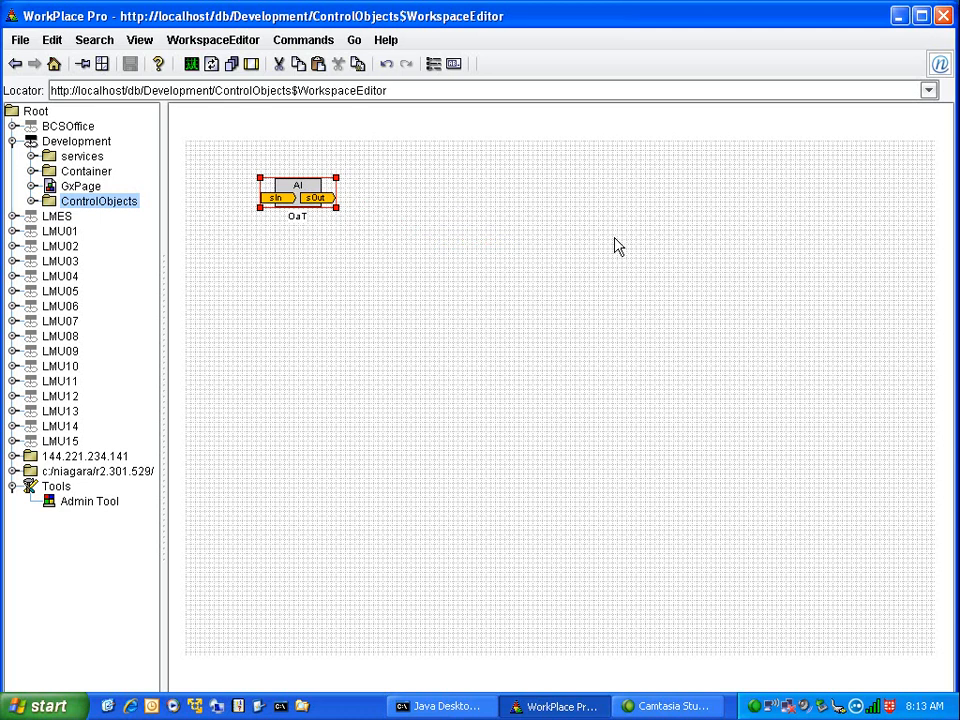
left_click(394, 332)
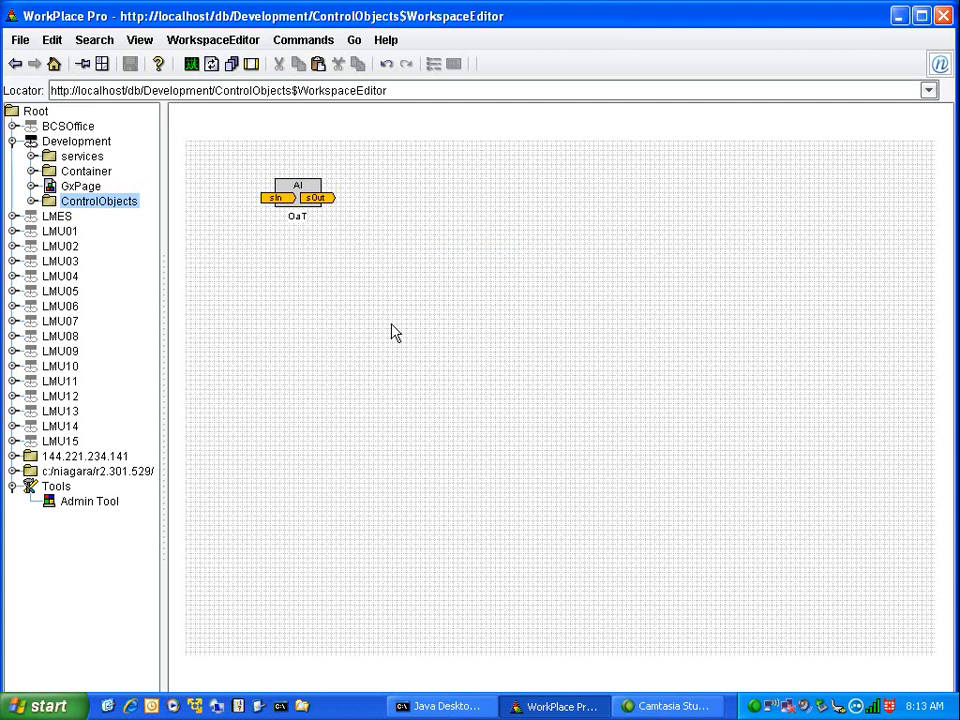
left_click_drag(297, 197, 345, 220)
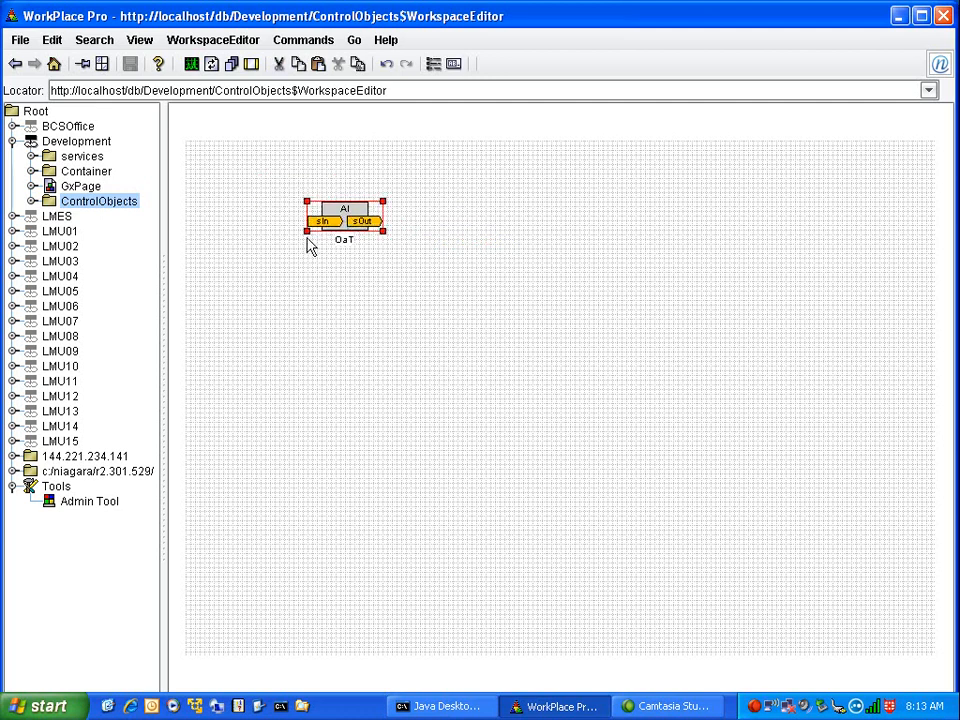
In the OaT object's configuration properties, set the units to Temperature in degrees_Fahrenheit and apply the change
right_click(349, 219)
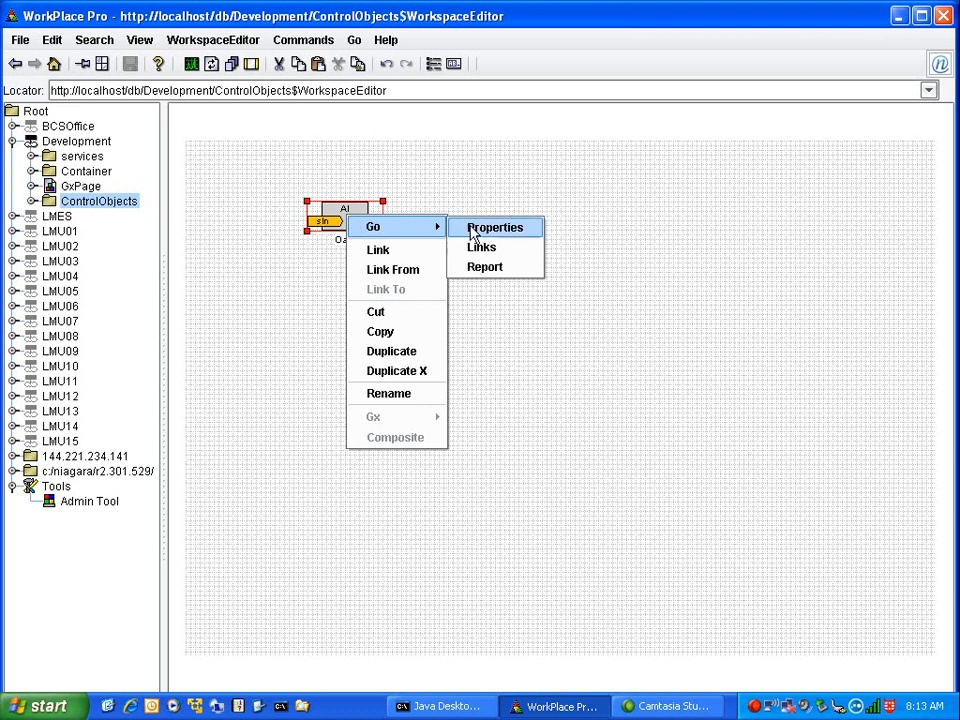
left_click(265, 250)
right_click(334, 216)
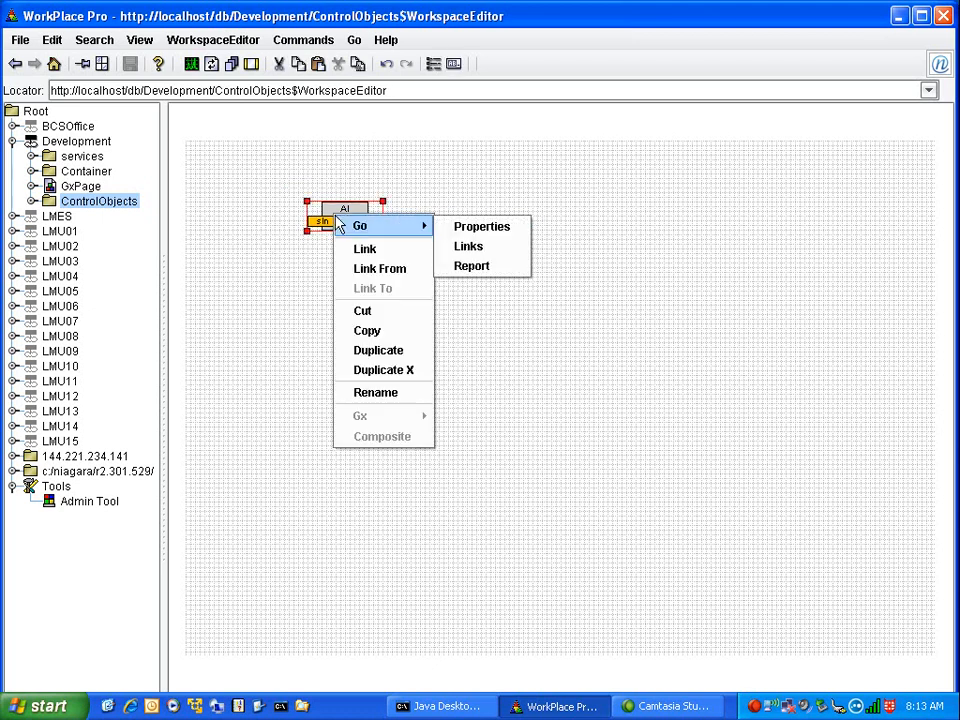
left_click(472, 230)
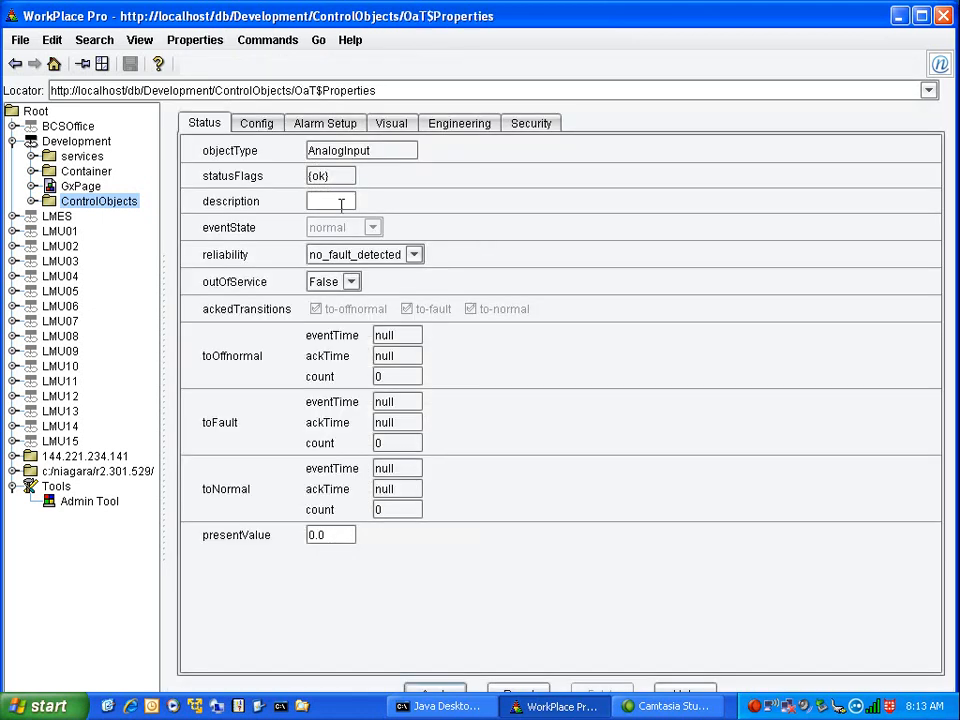
left_click(256, 130)
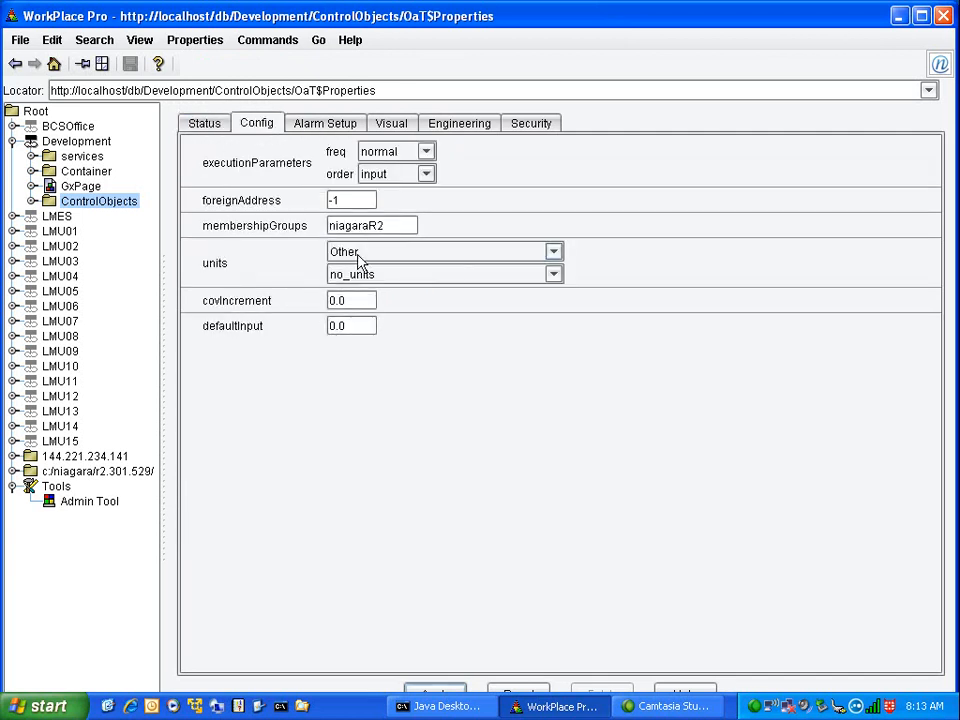
left_click(257, 124)
left_click(515, 257)
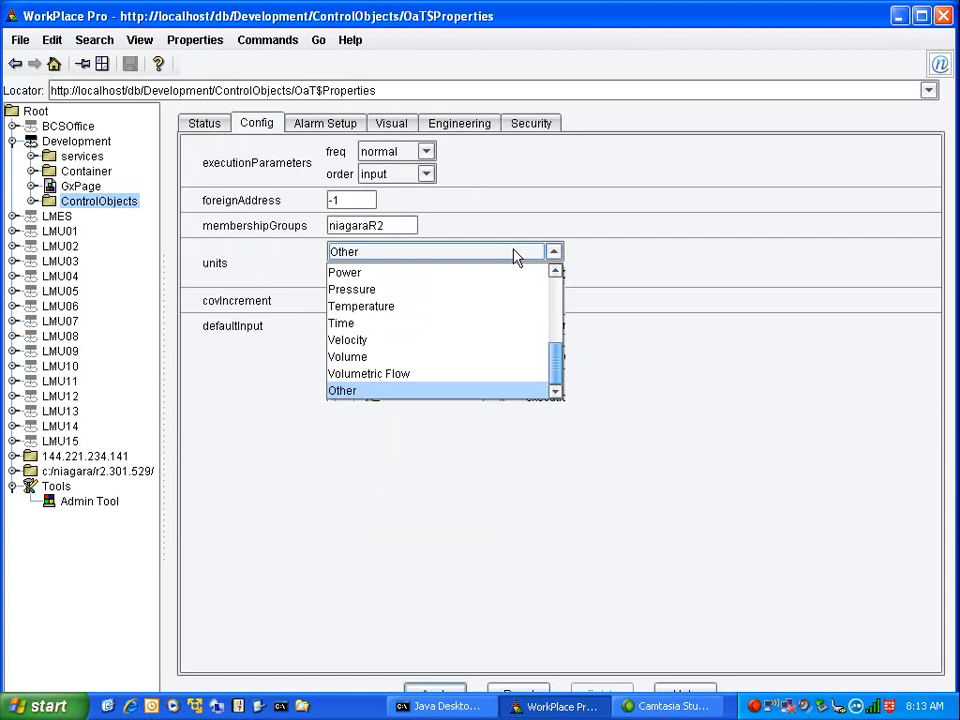
left_click(363, 310)
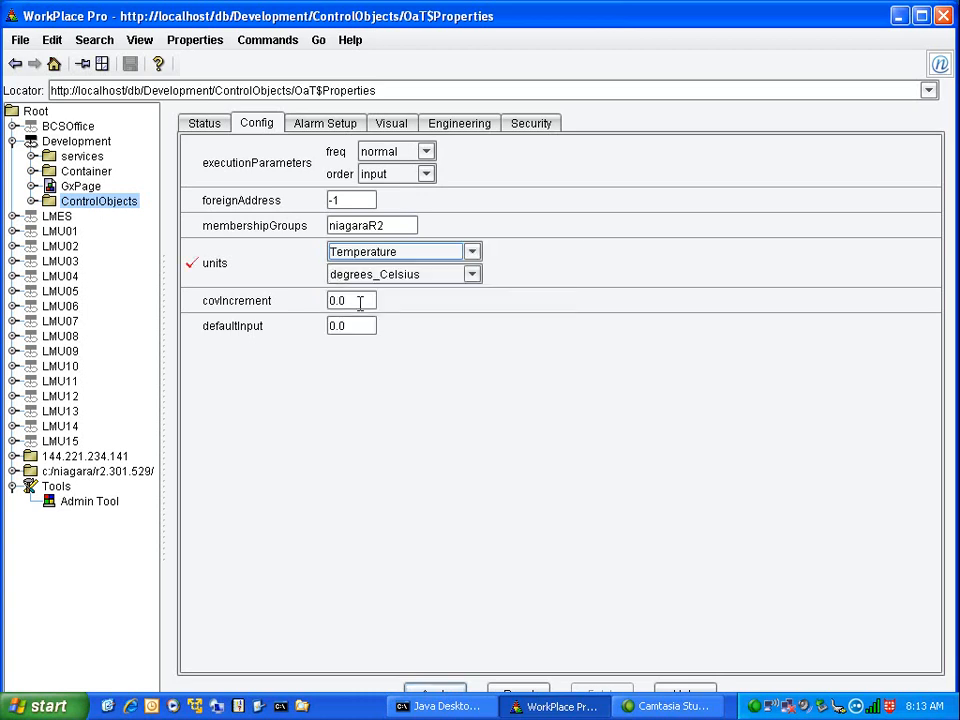
left_click(472, 284)
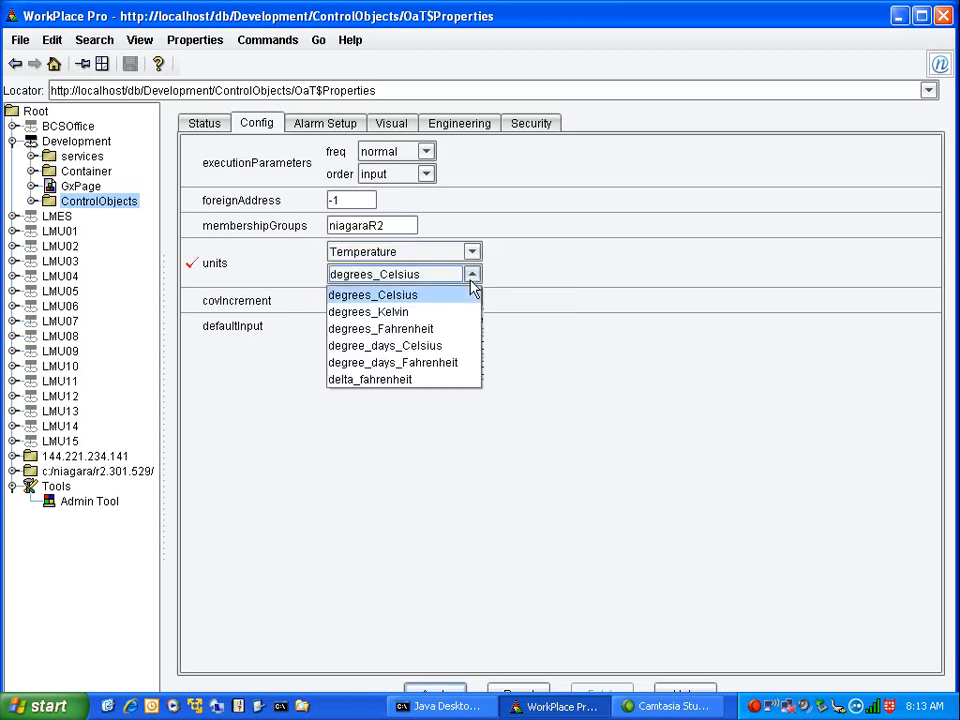
left_click(412, 328)
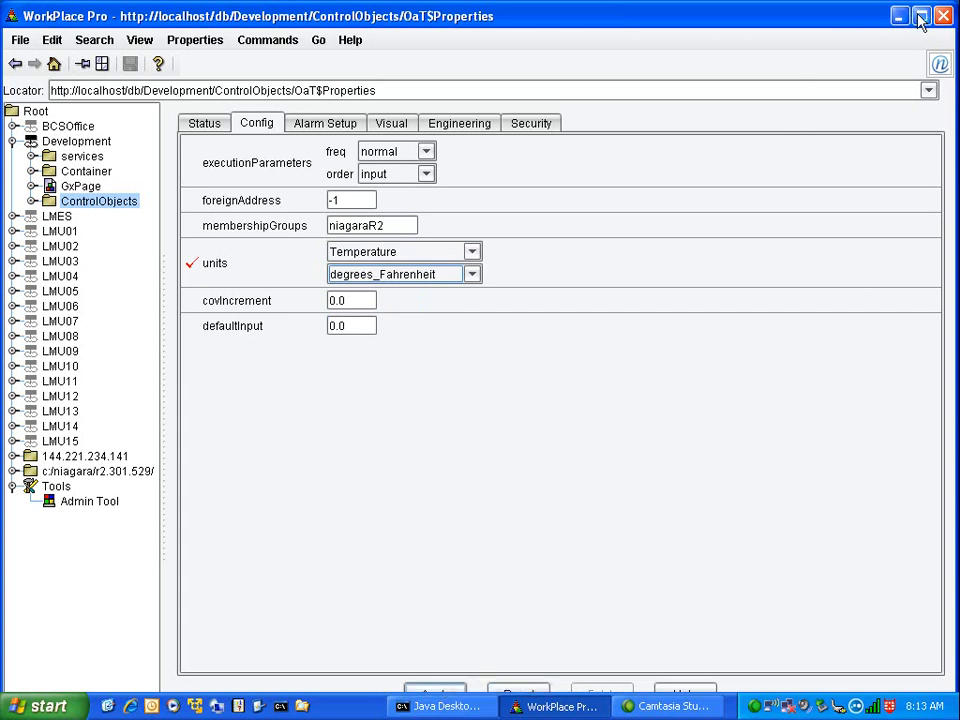
double_click(690, 12)
left_click(437, 672)
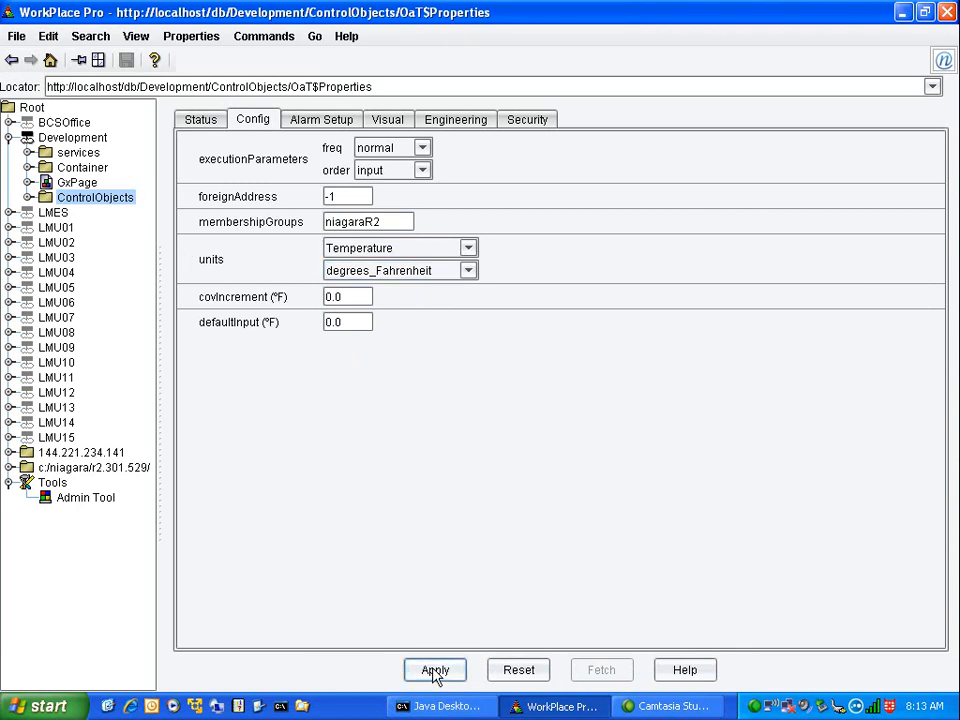
Set the OaT object's covIncrement to 1 °F and apply it
left_click_drag(354, 297, 273, 283)
type(".5")
key("BackSpace")
key("BackSpace")
type("1")
key("Return")
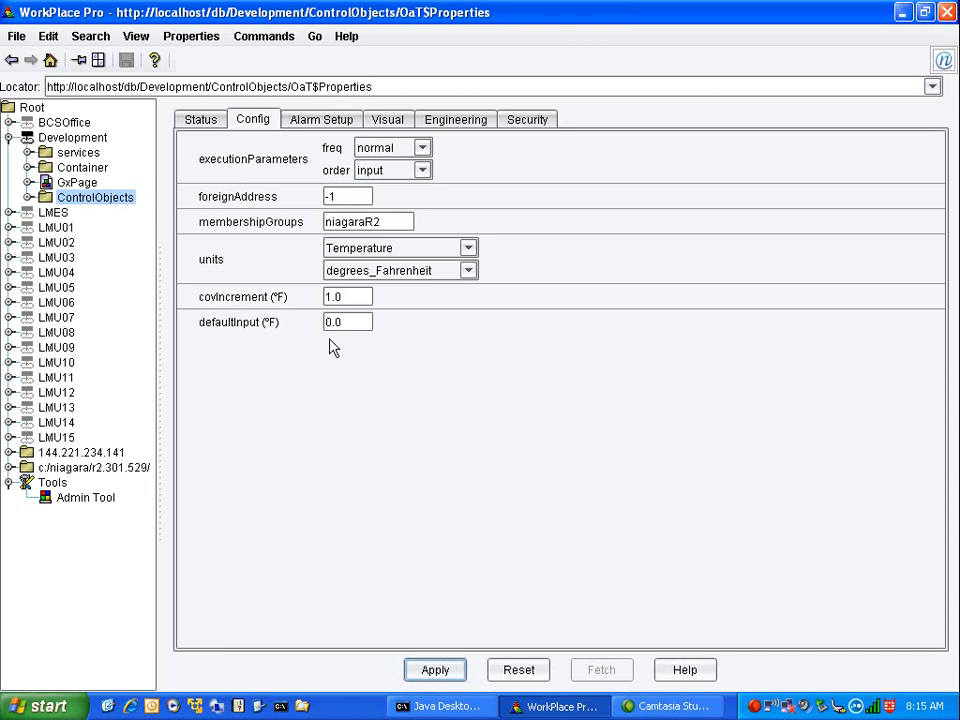
Review the OaT object's position and decimal format settings, and return to the ControlObjects workspace editor
left_click(389, 120)
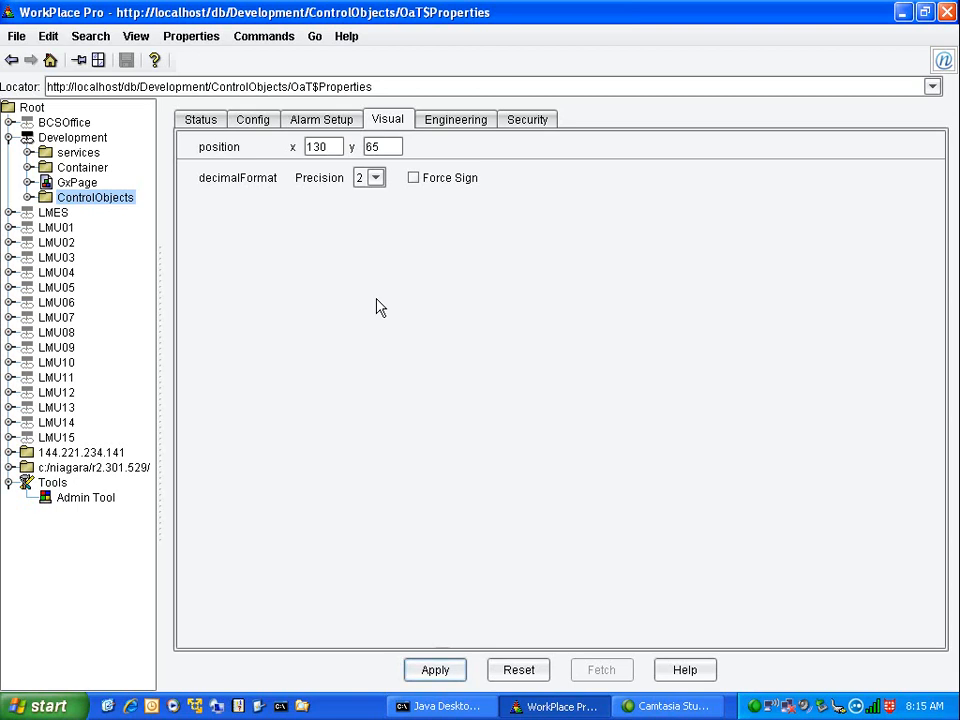
left_click(11, 61)
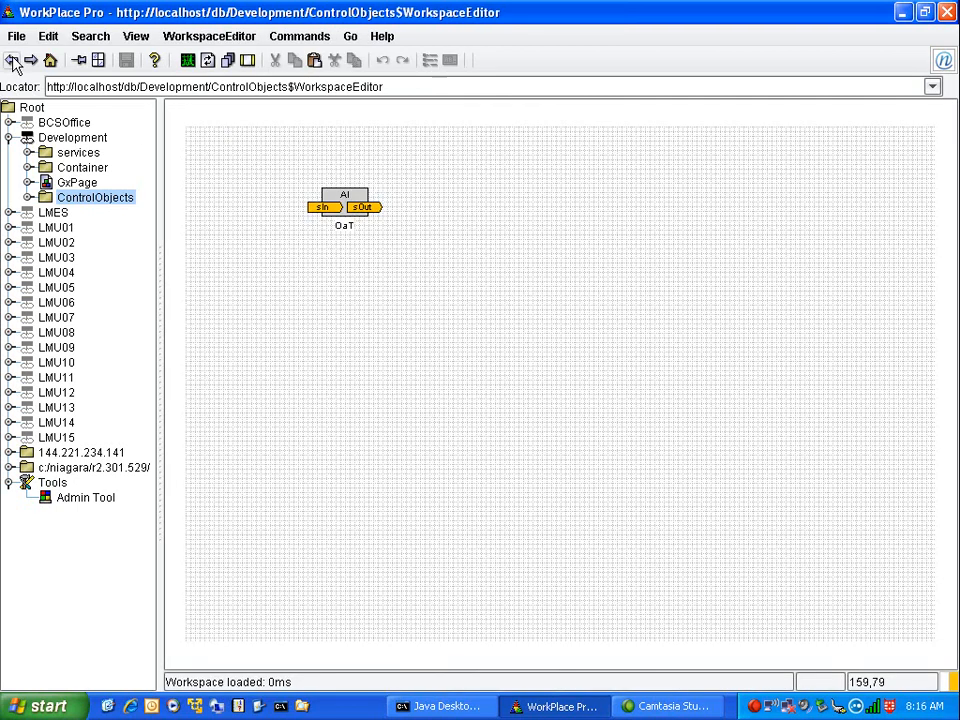
Add a GxText object to the ControlObjects workspace and place it beside the OaT analog input at about x 315, y 70
right_click(386, 340)
mouse_move(406, 378)
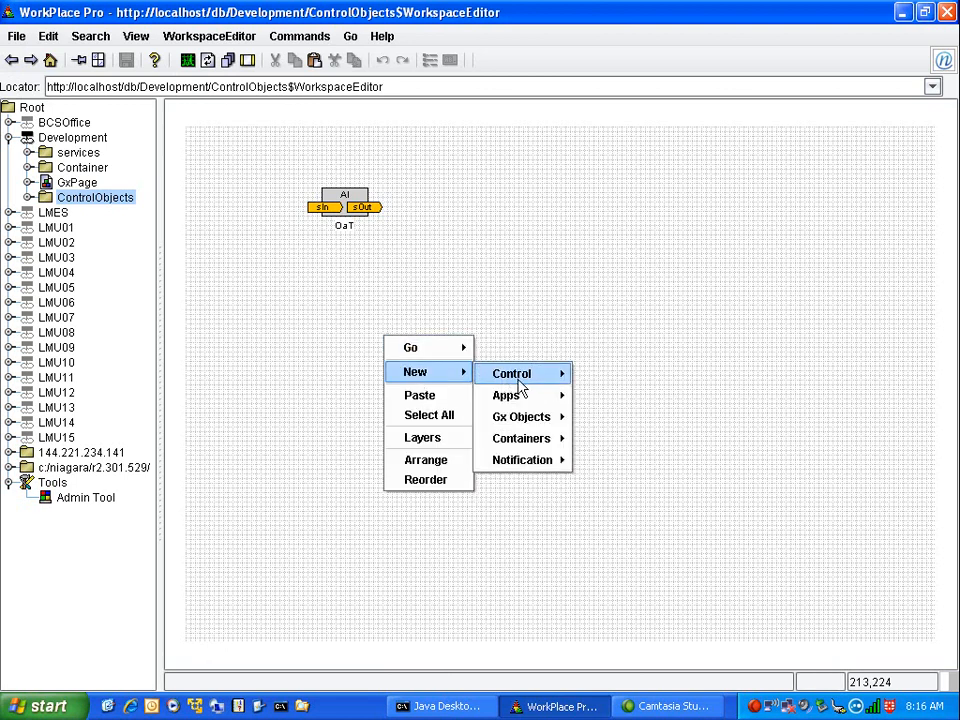
mouse_move(536, 418)
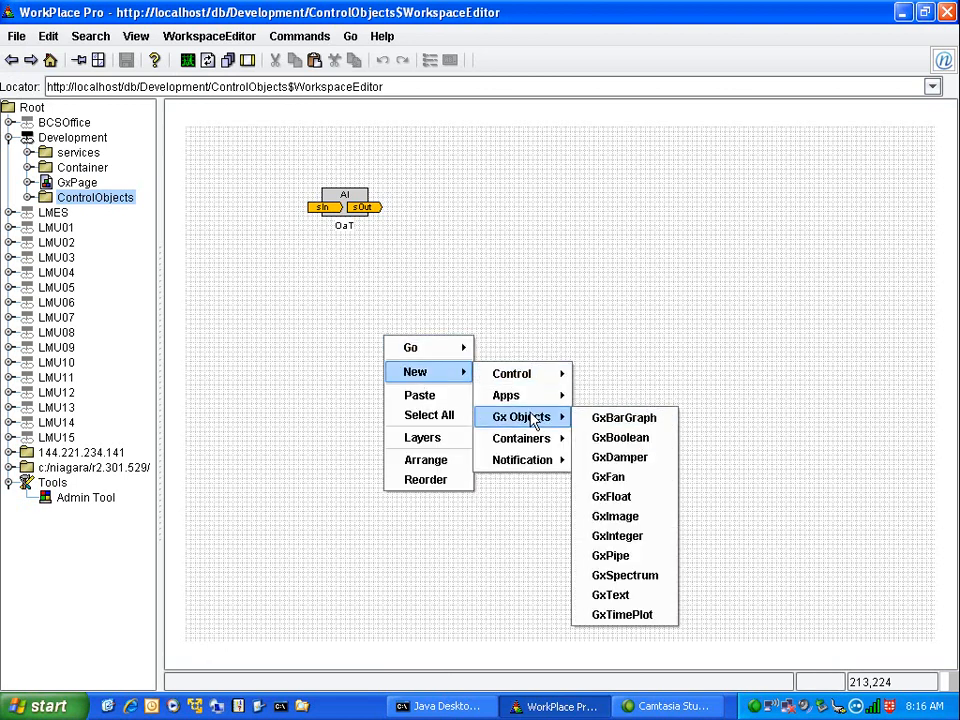
left_click(614, 597)
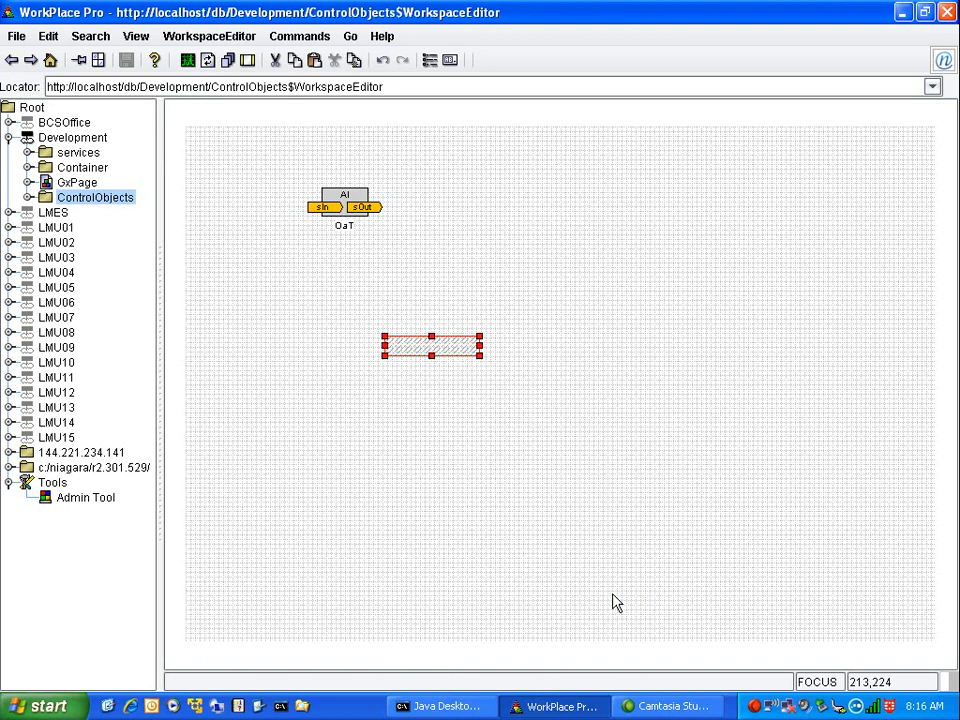
left_click_drag(431, 349, 503, 204)
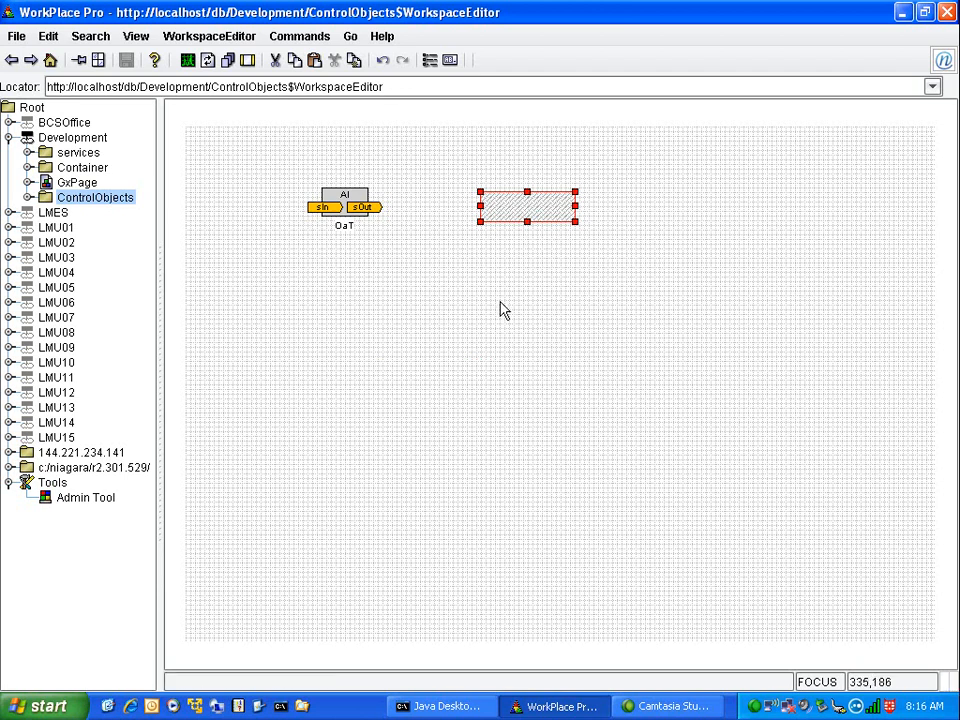
Link the OaT object's statusOutput to the GxText object's binding property
right_click(340, 197)
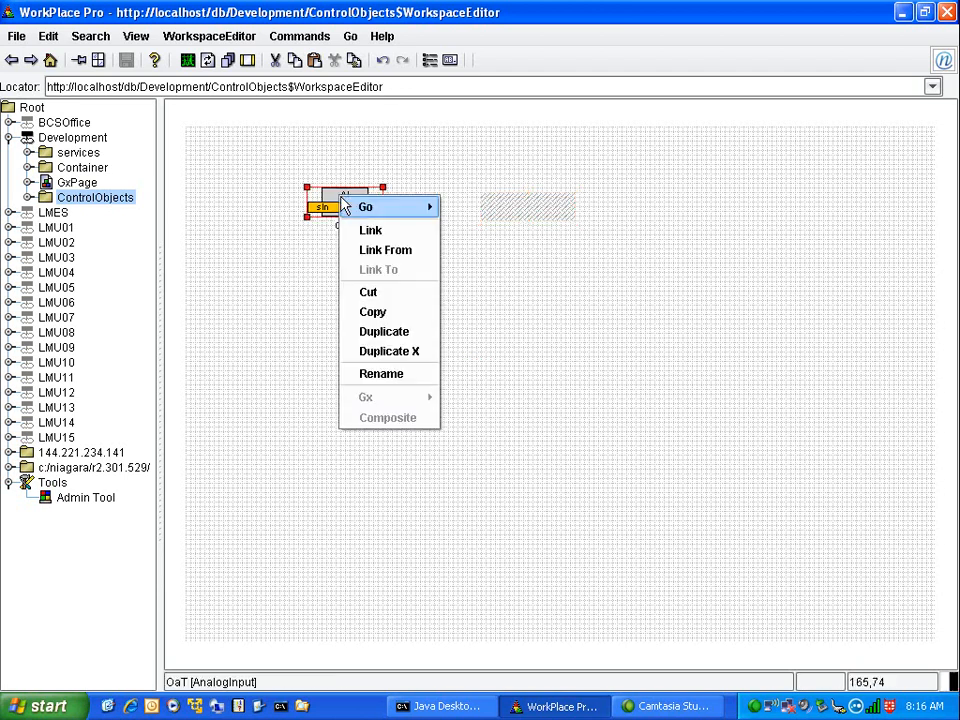
left_click(388, 236)
left_click(506, 212)
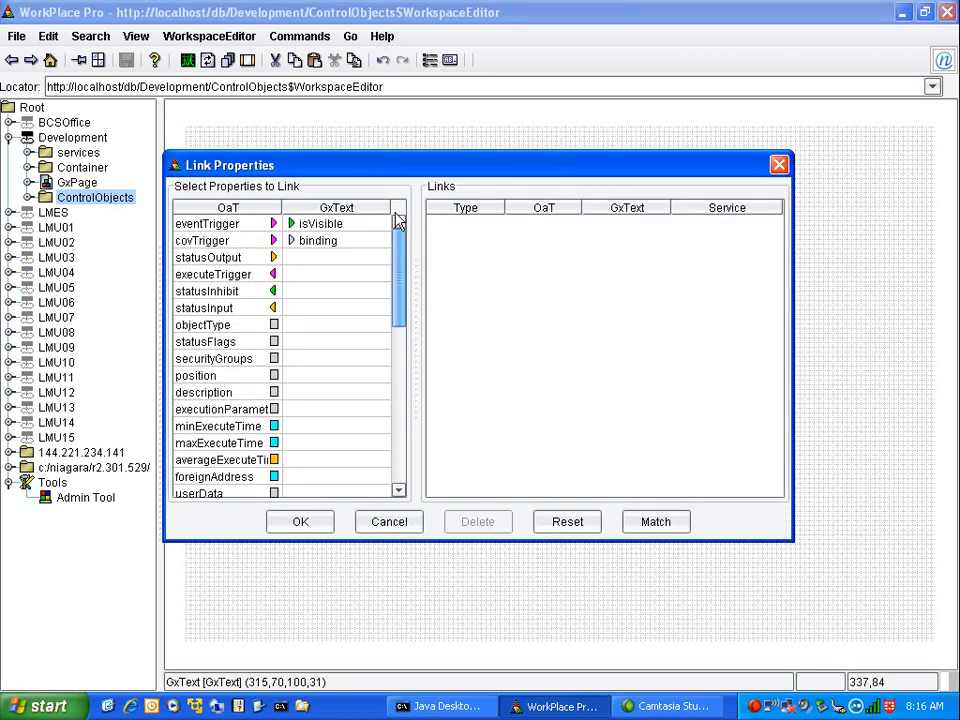
left_click(338, 246)
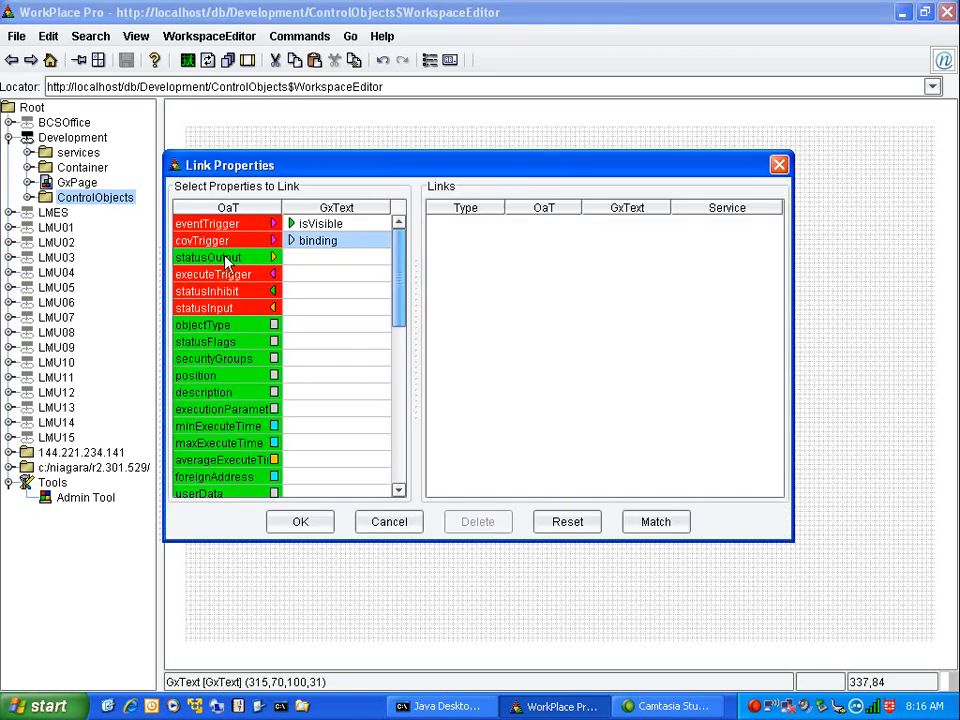
left_click(226, 258)
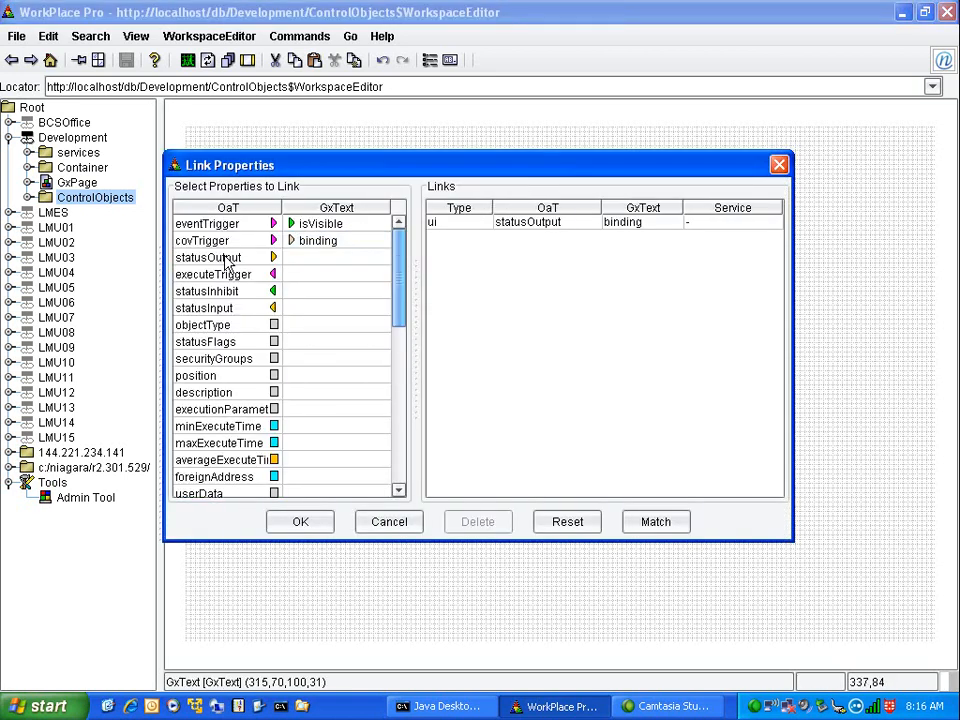
left_click(300, 522)
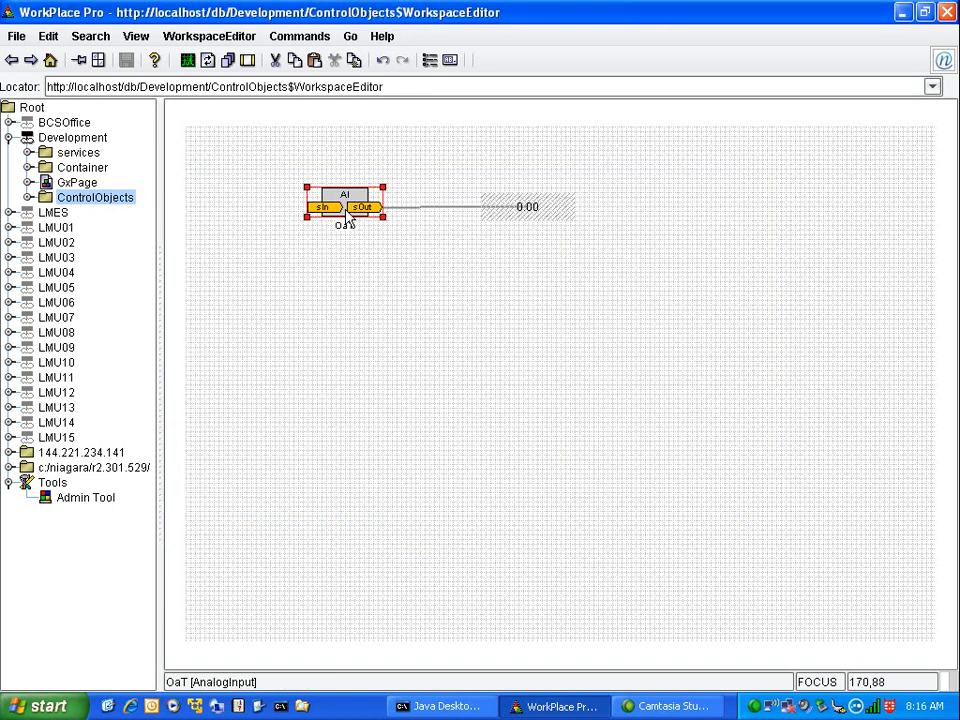
Move the OaT object to about x 105, y 65, and check the linked text in the live workspace view before returning to editing
left_click_drag(329, 210, 305, 210)
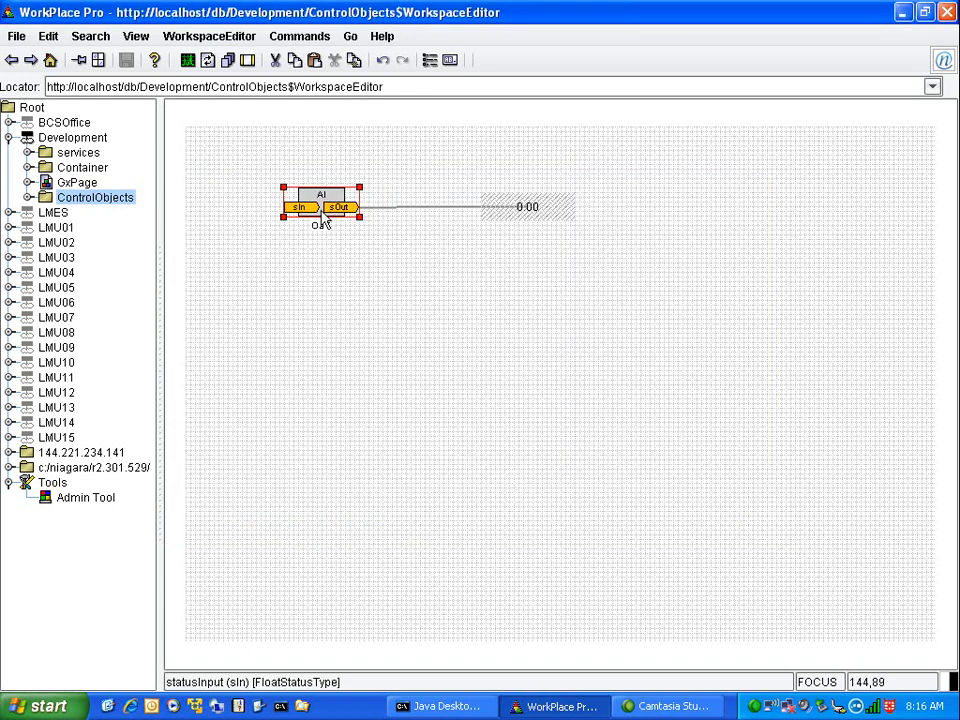
left_click(395, 368)
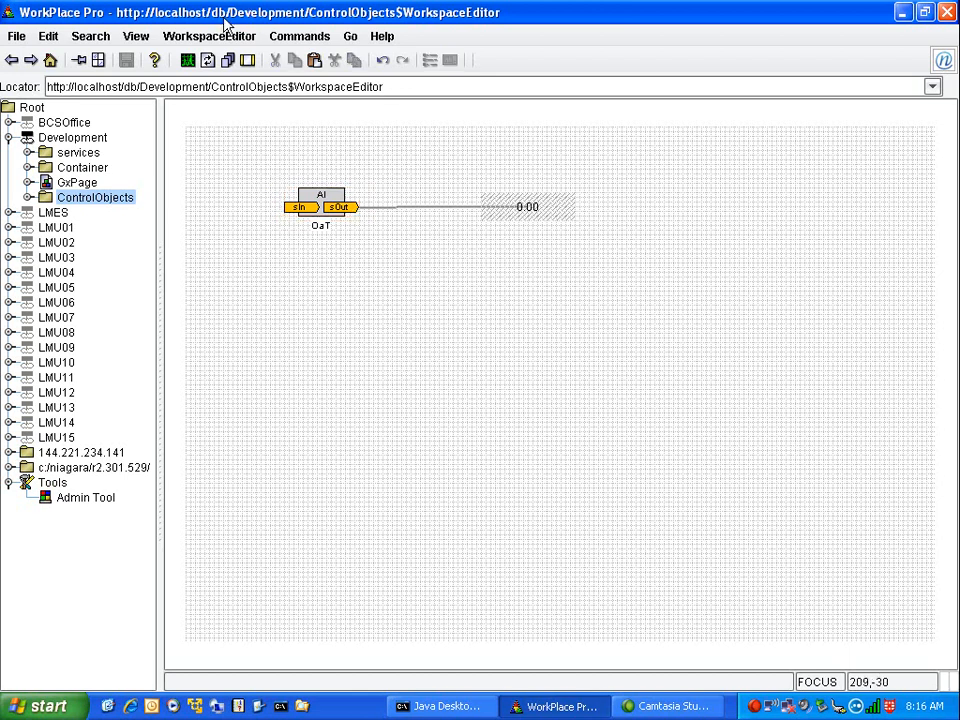
left_click(222, 60)
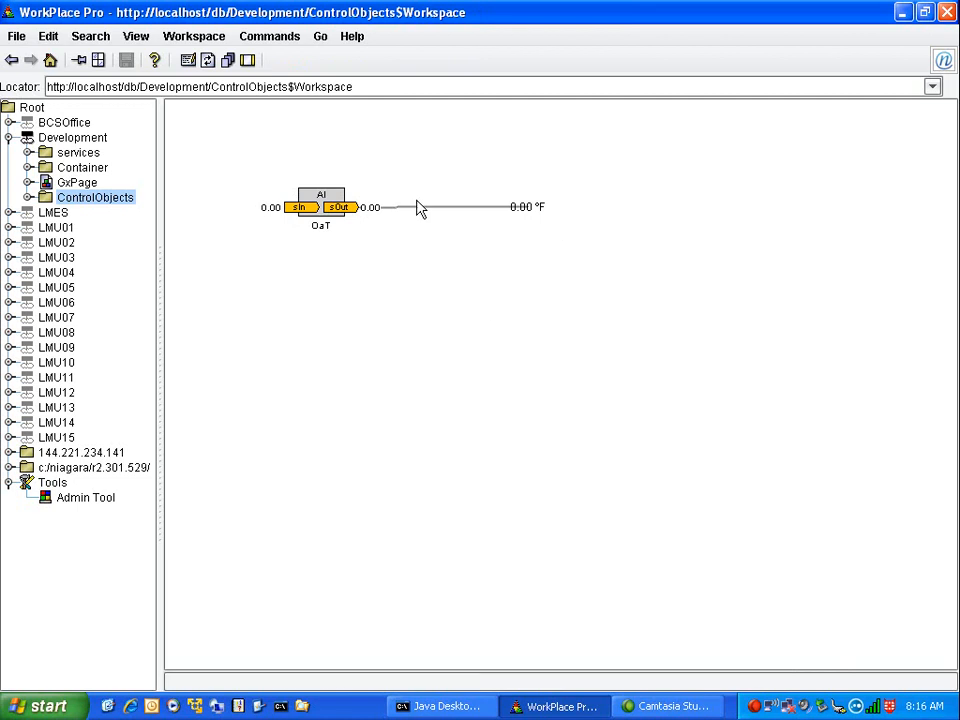
left_click(188, 62)
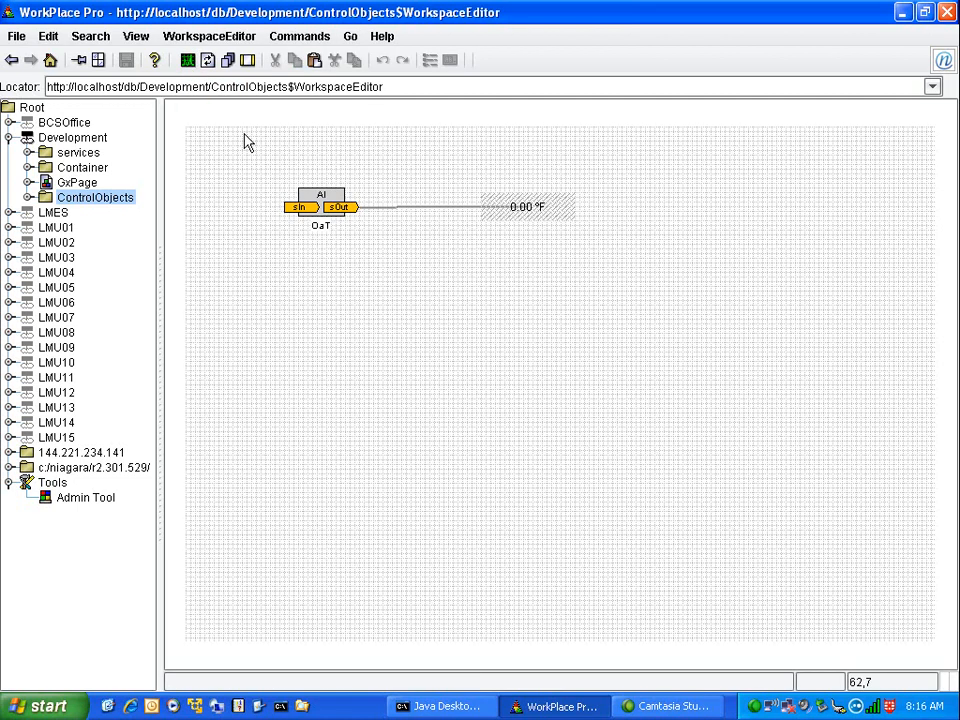
Set the GxText object's font to size 16 Bold, apply it, and shift the text slightly farther from the OaT object in the workspace editor
right_click(523, 204)
mouse_move(576, 212)
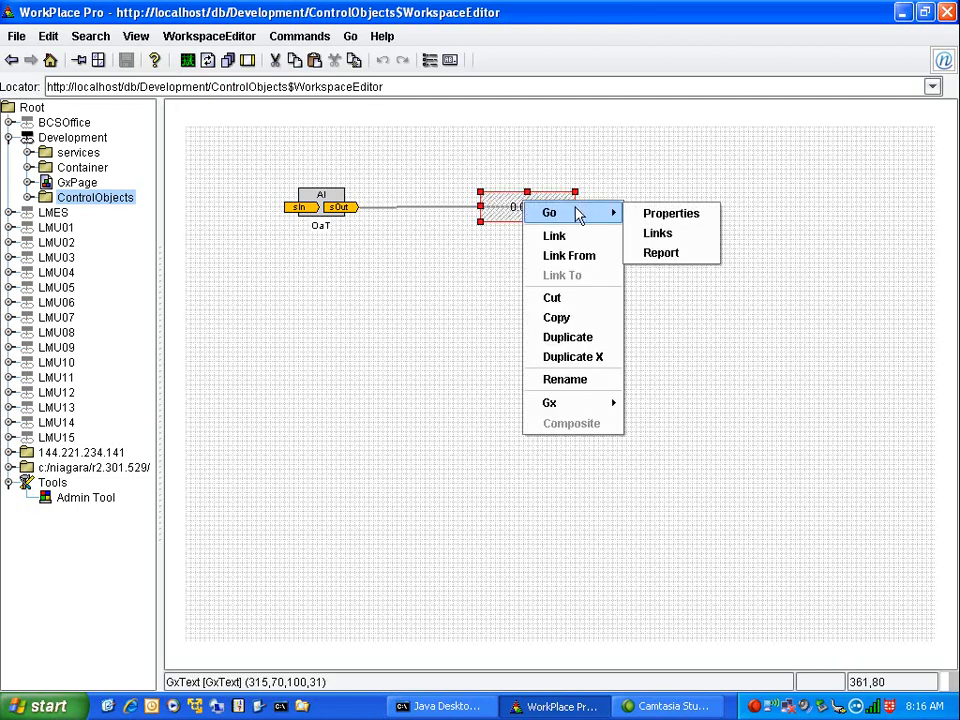
left_click(663, 214)
left_click(262, 122)
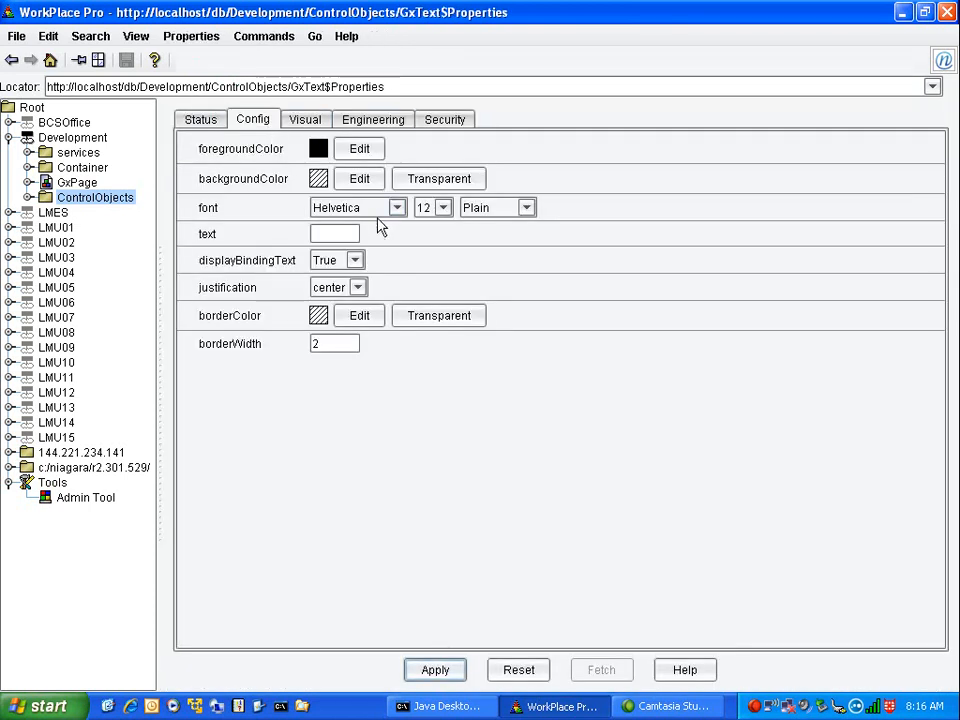
left_click(443, 207)
left_click(428, 277)
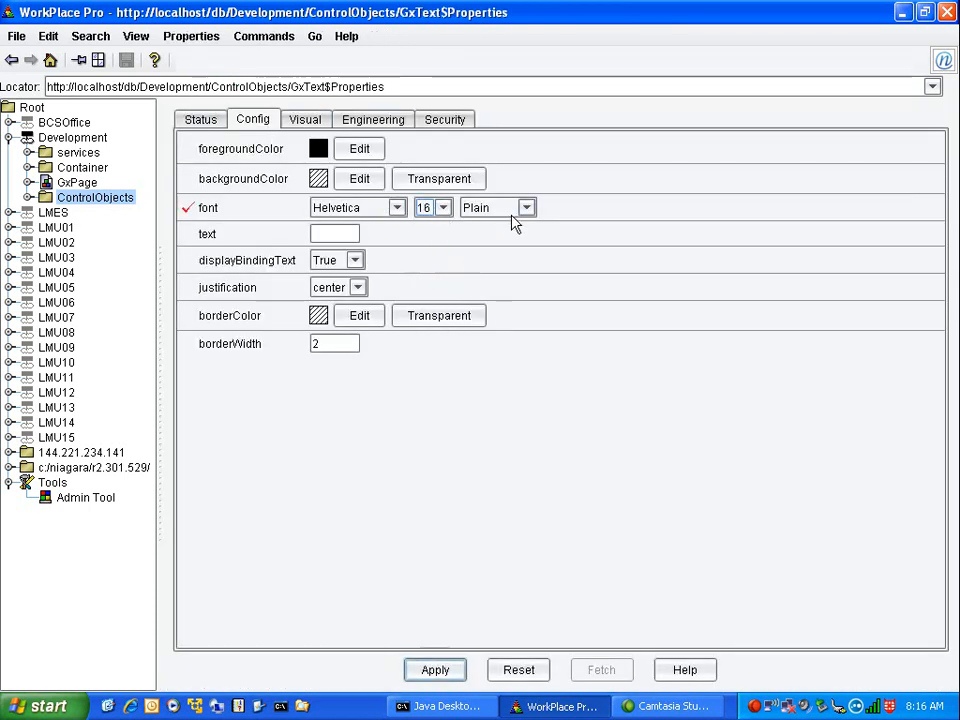
left_click(512, 214)
left_click(495, 264)
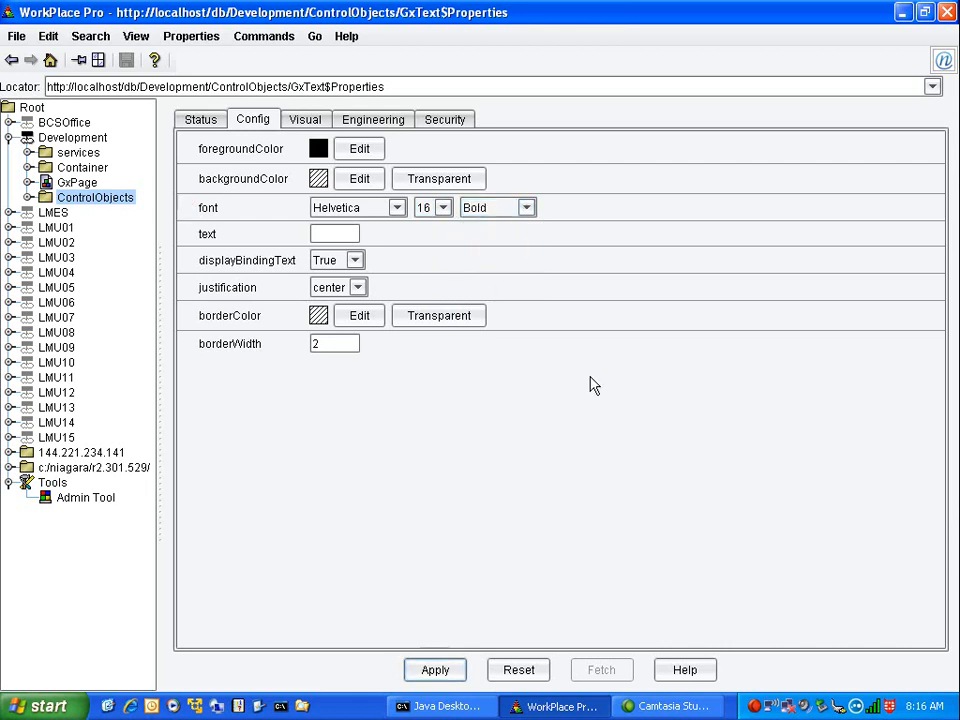
left_click(11, 59)
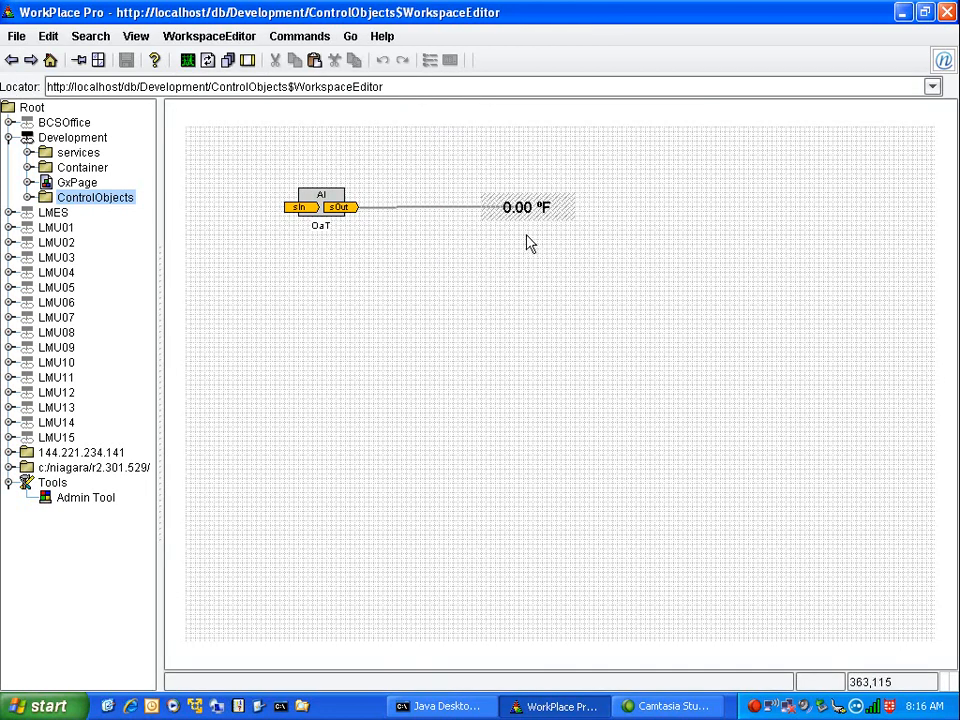
left_click(548, 206)
left_click_drag(548, 206, 578, 206)
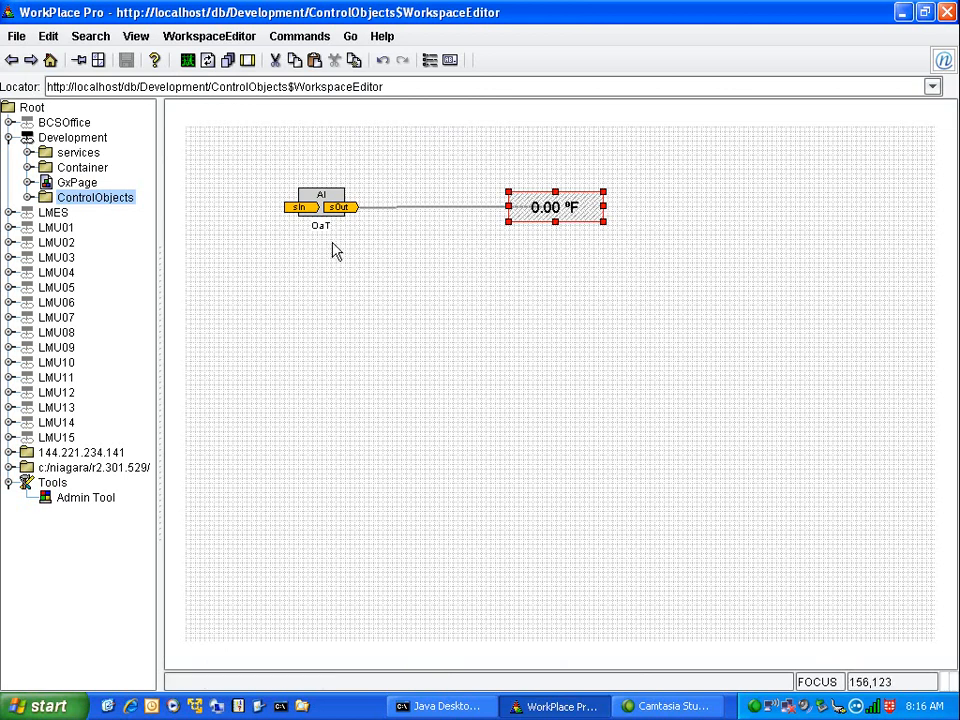
Set the OaT object's decimalFormat precision to 1, apply it, and return to the workspace editor
right_click(334, 211)
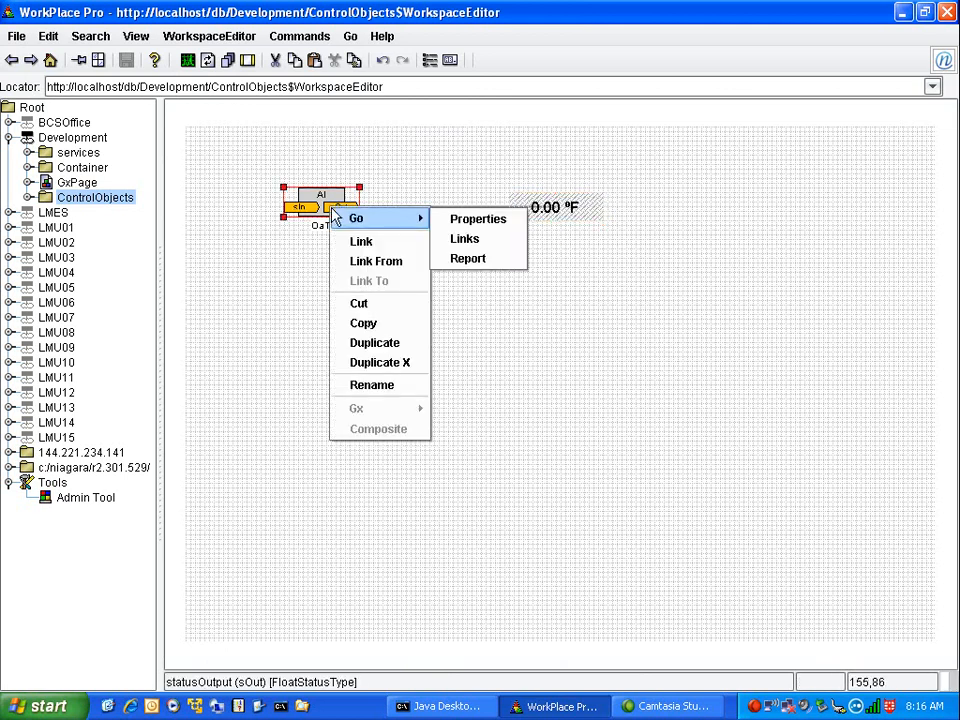
left_click(480, 222)
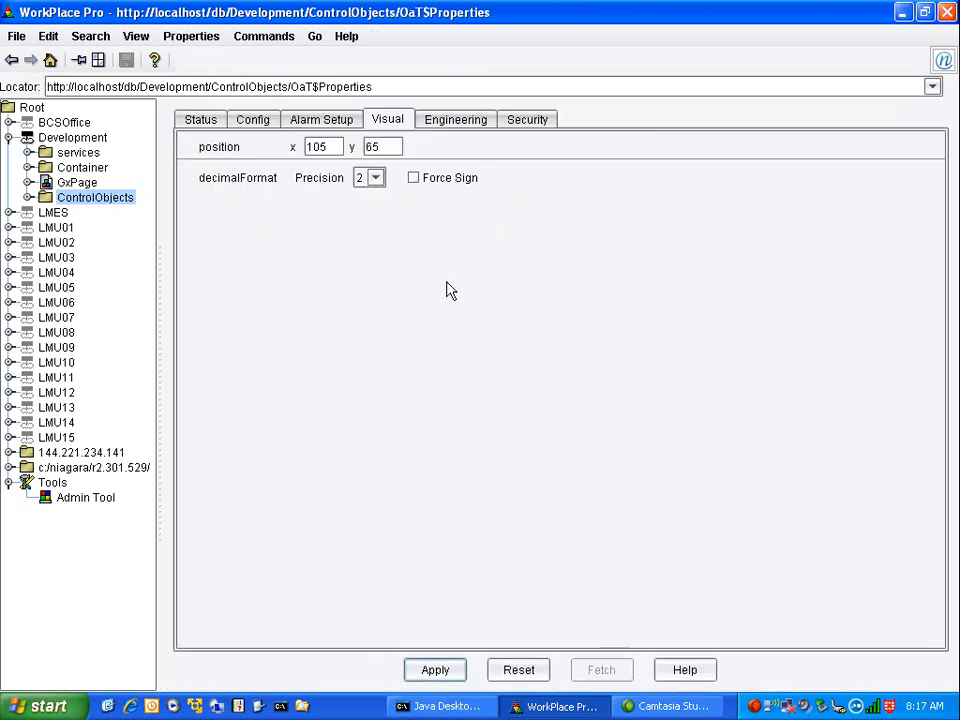
left_click(376, 179)
left_click(369, 217)
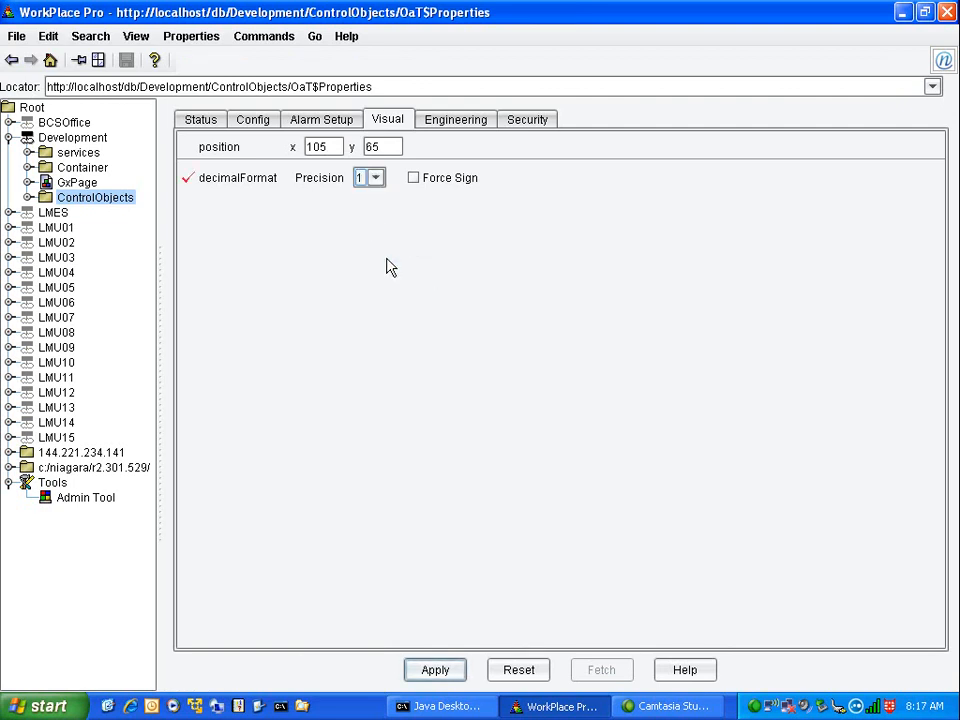
left_click(11, 60)
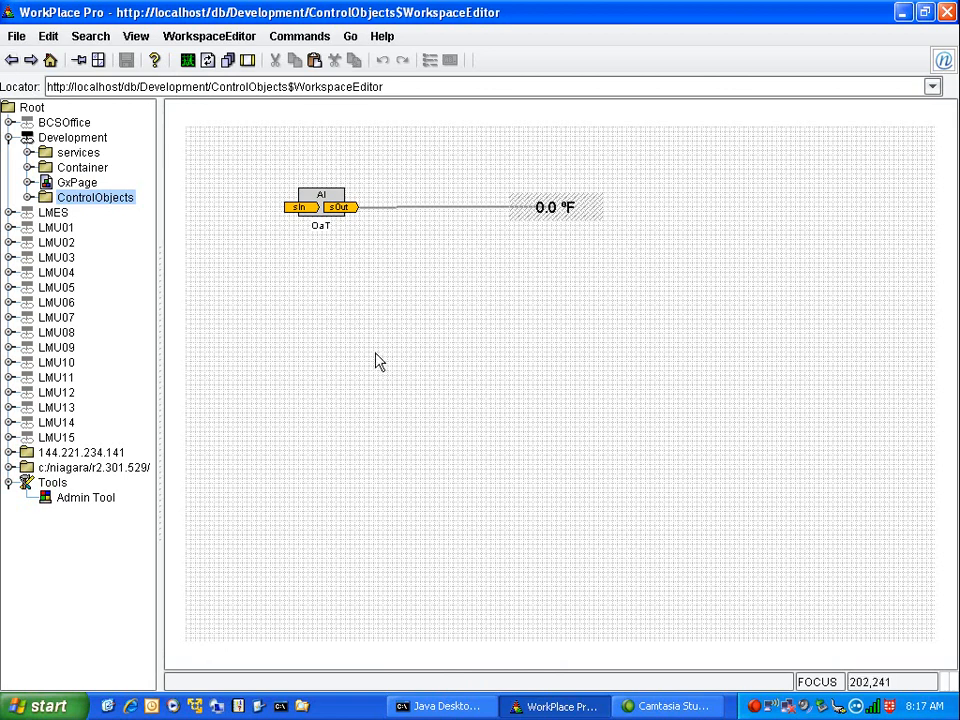
In the OaT object's alarm setup properties, set timeDelay to 0:01:00 and apply the change
right_click(316, 207)
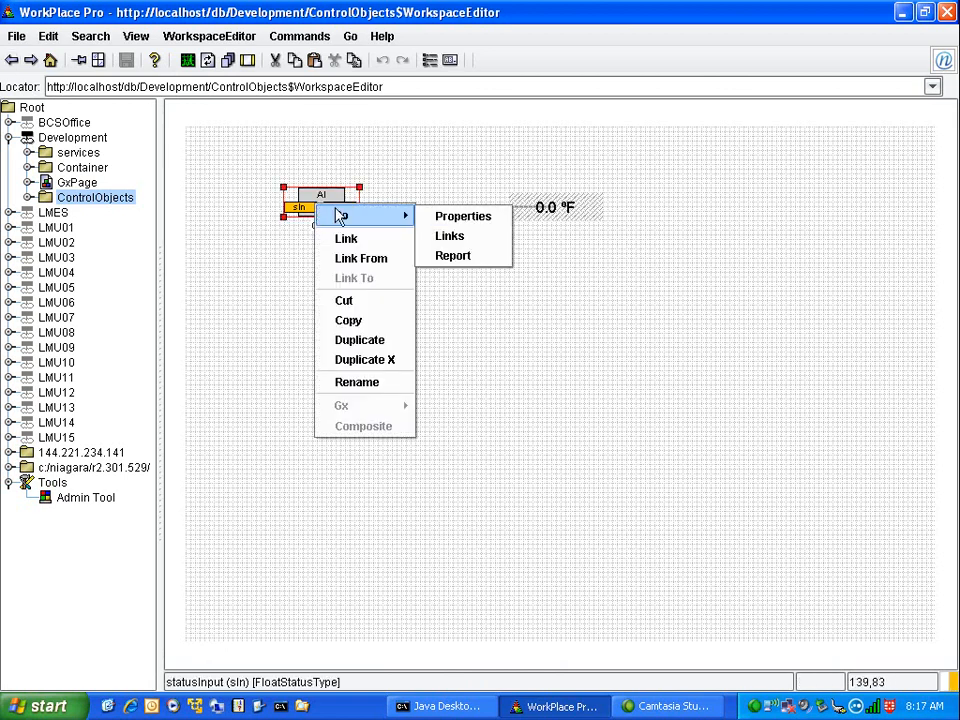
left_click(483, 222)
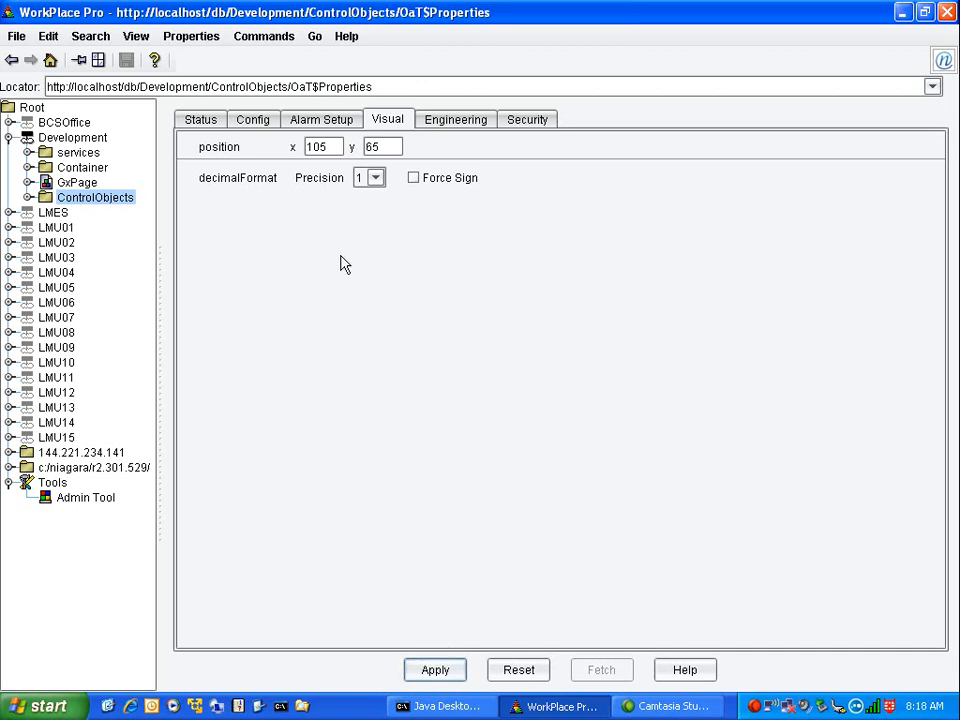
left_click(308, 119)
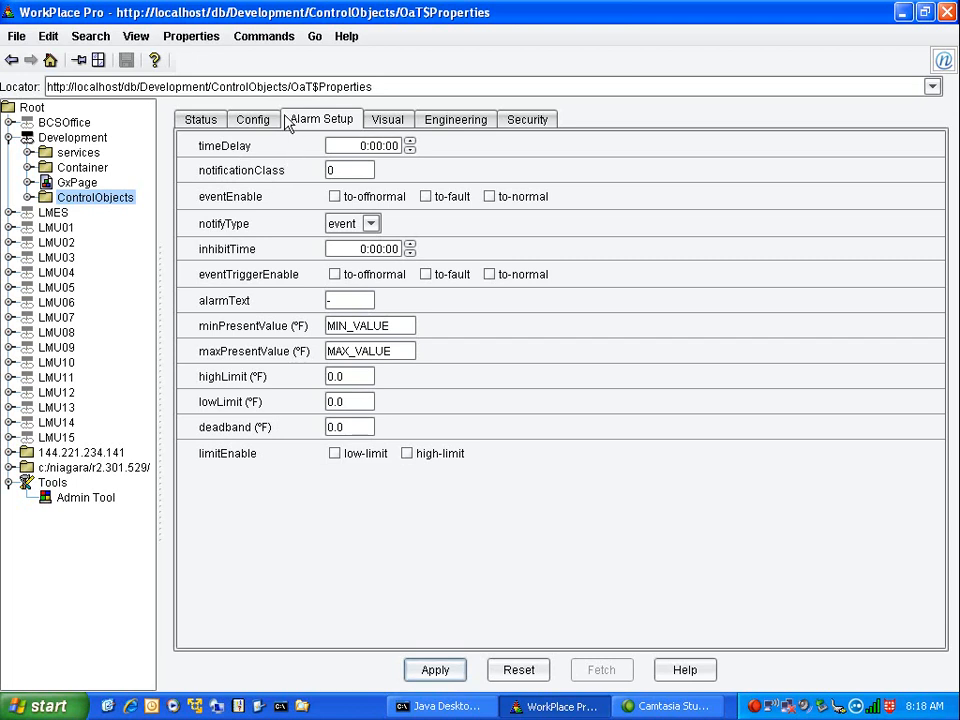
left_click(379, 147)
left_click(379, 147)
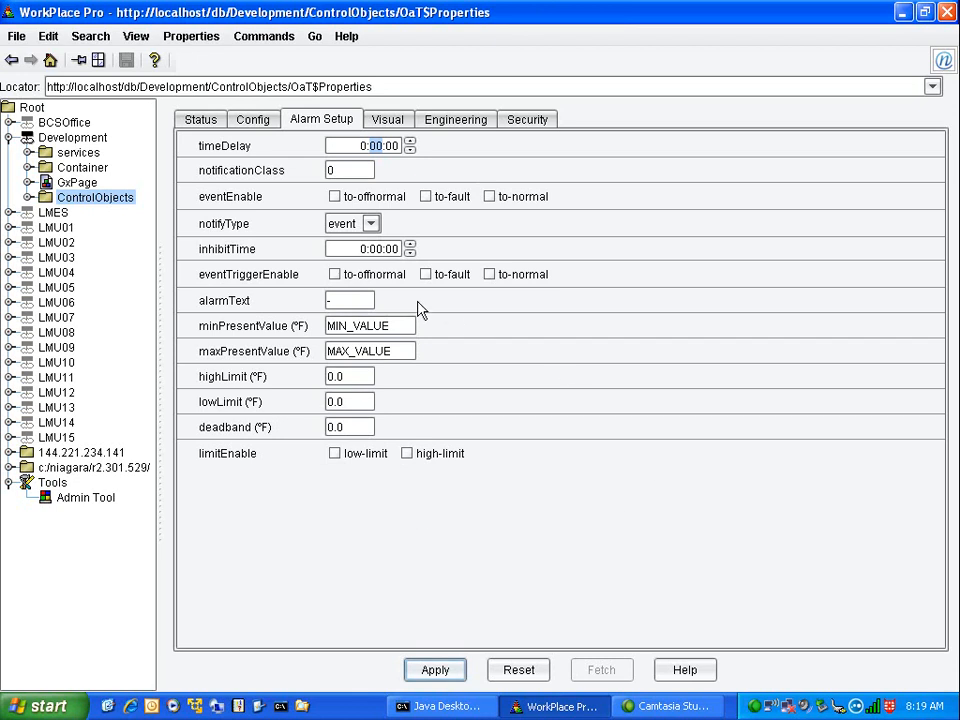
left_click(409, 143)
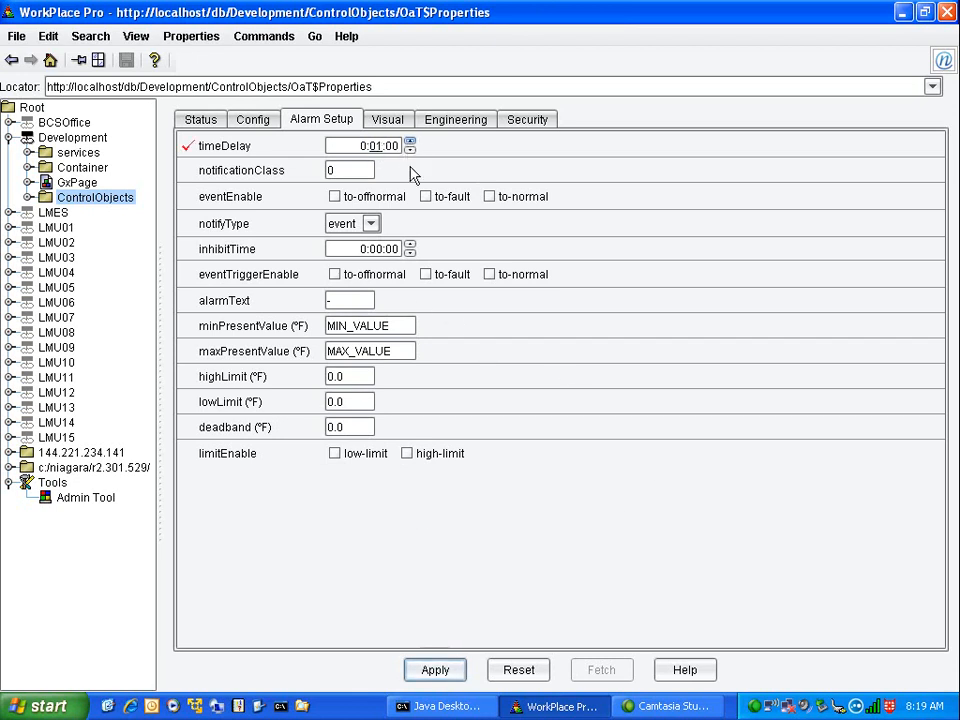
left_click(432, 672)
Enable only the to-offnormal event for the OaT object and set its notifyType to alarm
left_click_drag(343, 168, 267, 165)
left_click(336, 199)
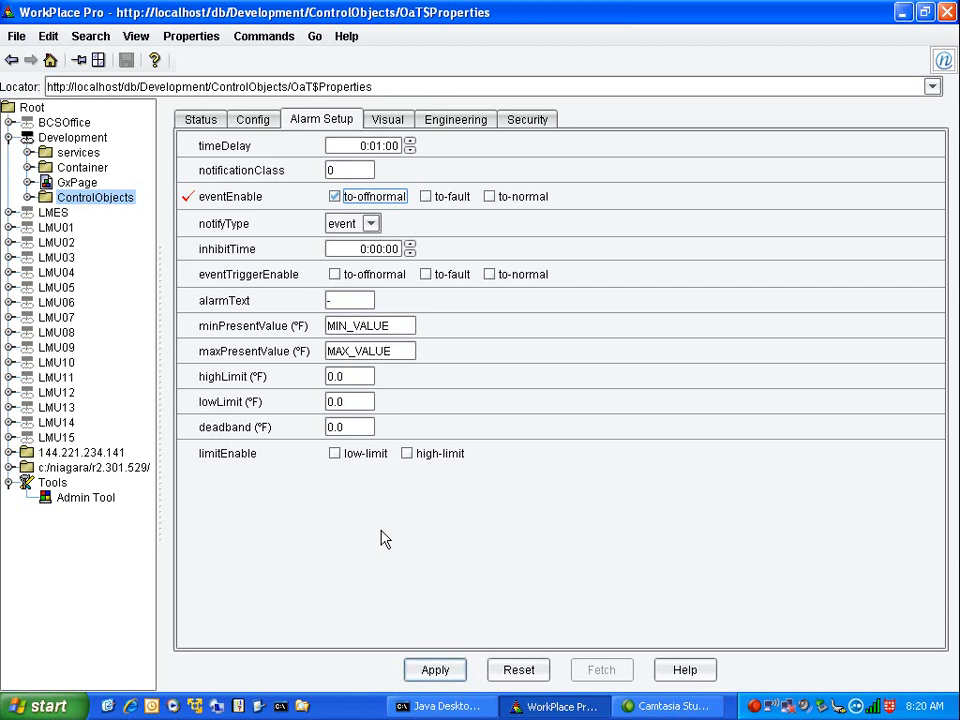
left_click(489, 197)
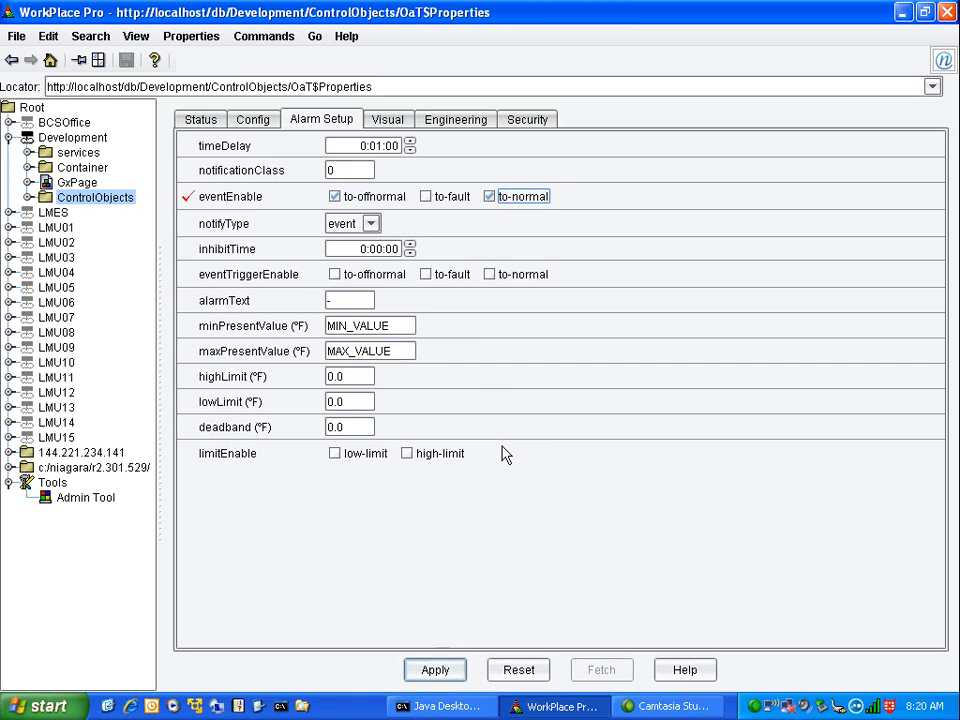
left_click(490, 198)
left_click(370, 228)
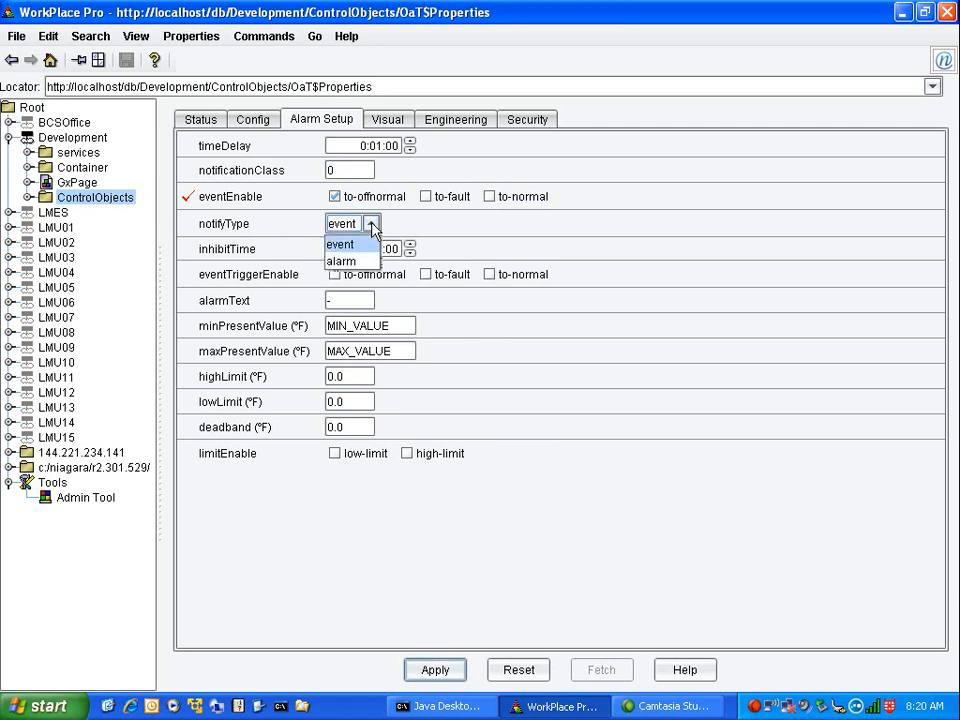
left_click(355, 261)
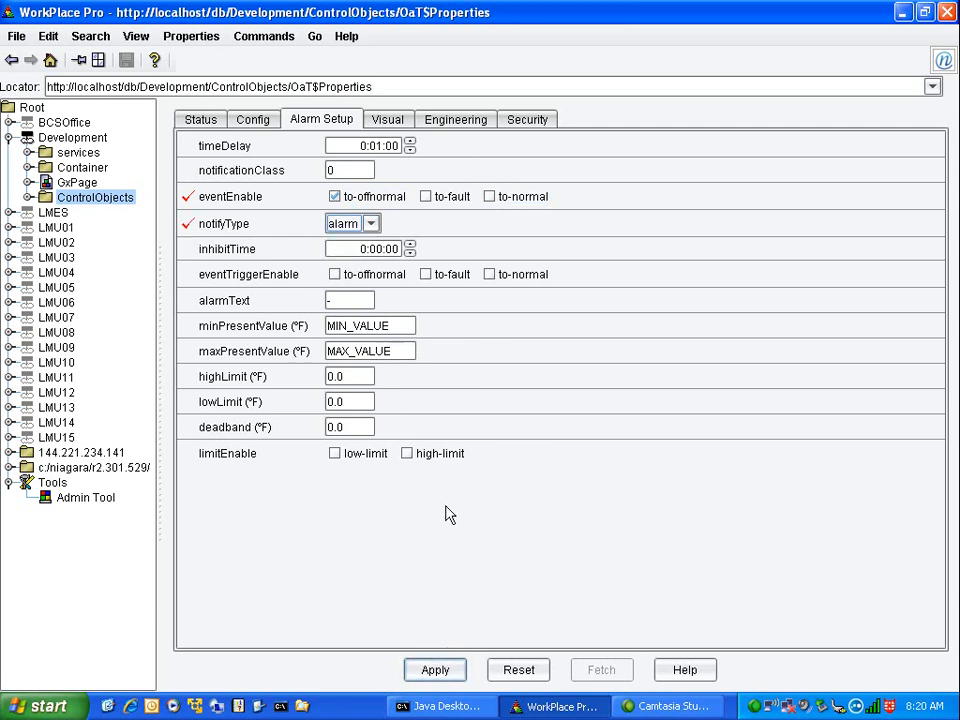
Set the OaT object's alarmText to "Building Low OaT" and apply the alarm setup changes
left_click(344, 299)
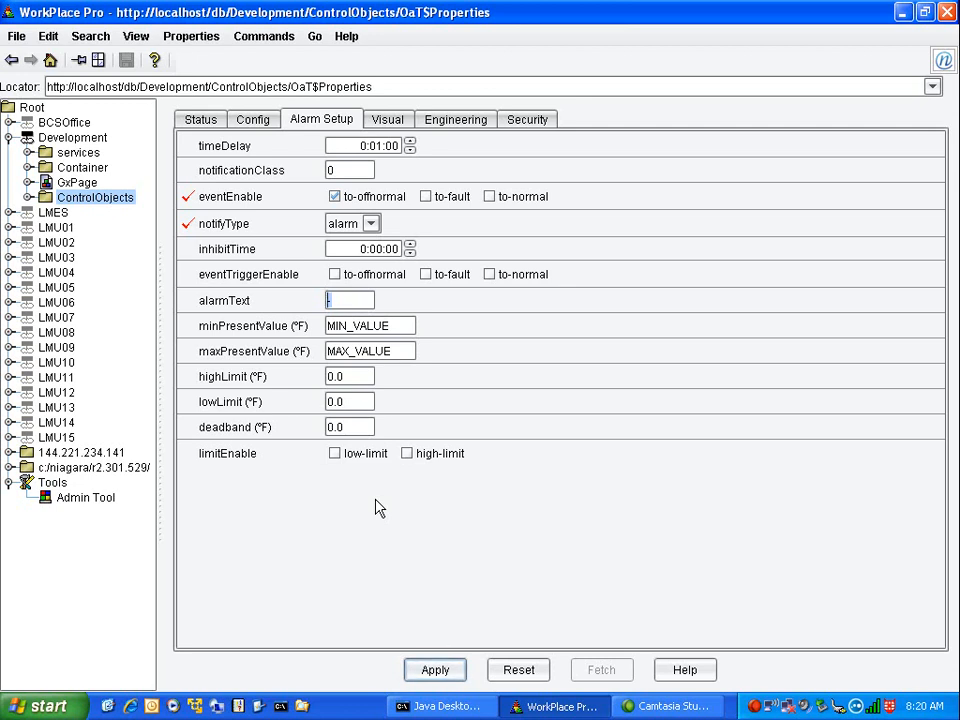
type("B")
type("uilding Low")
type("OaT")
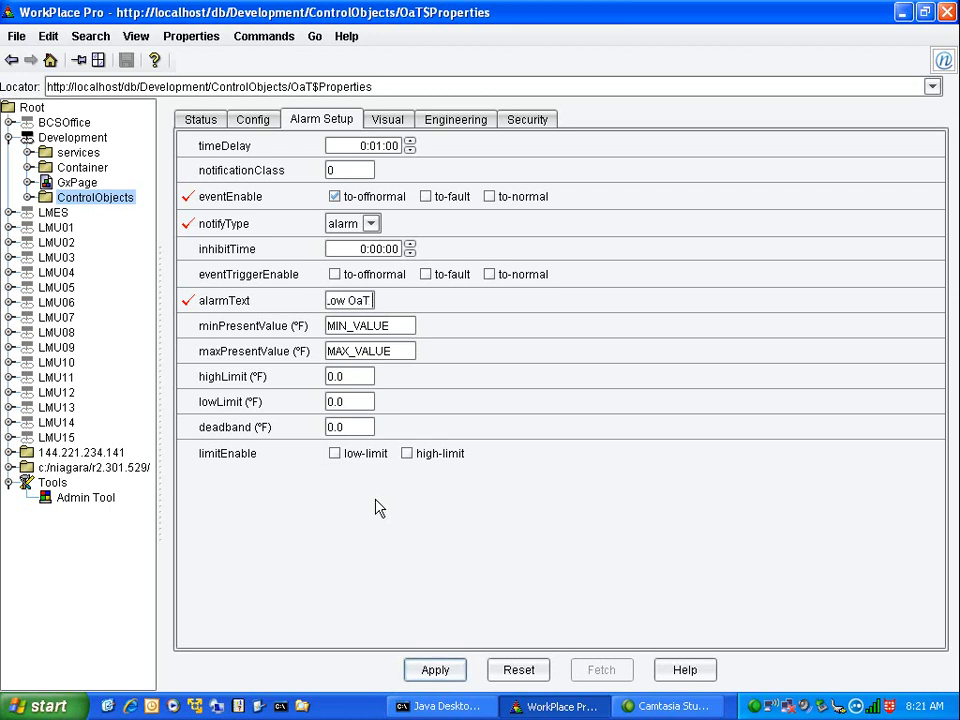
key("Return")
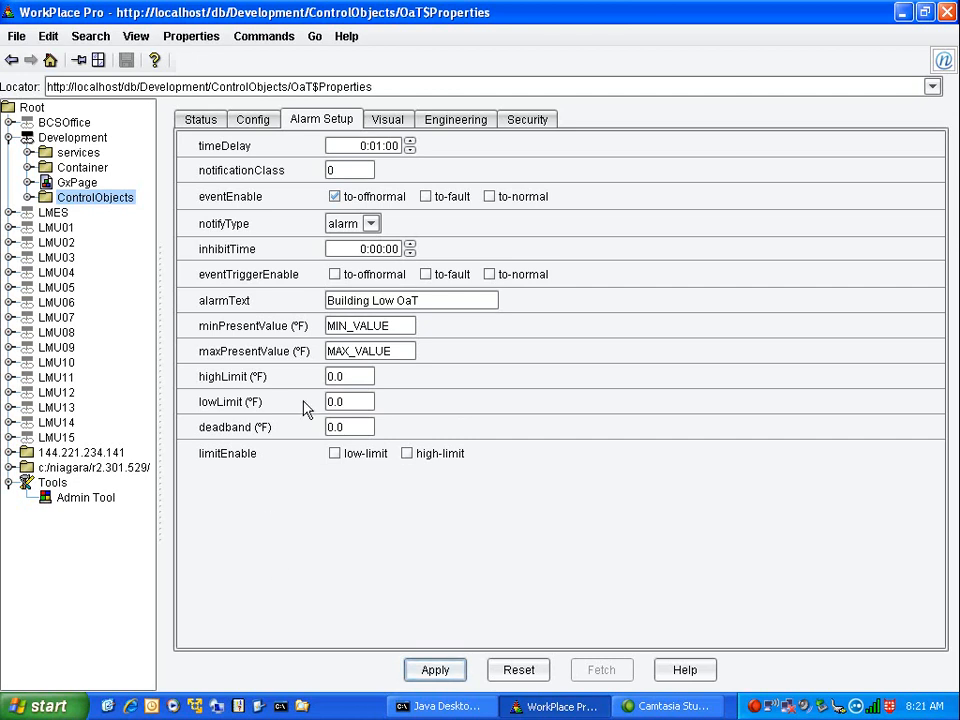
Set the OaT object's lowLimit to 32 and deadband to 3, enable its low-limit, apply, and return to the workspace editor
left_click_drag(364, 399, 289, 395)
type("32")
double_click(338, 427)
type("3")
left_click(334, 454)
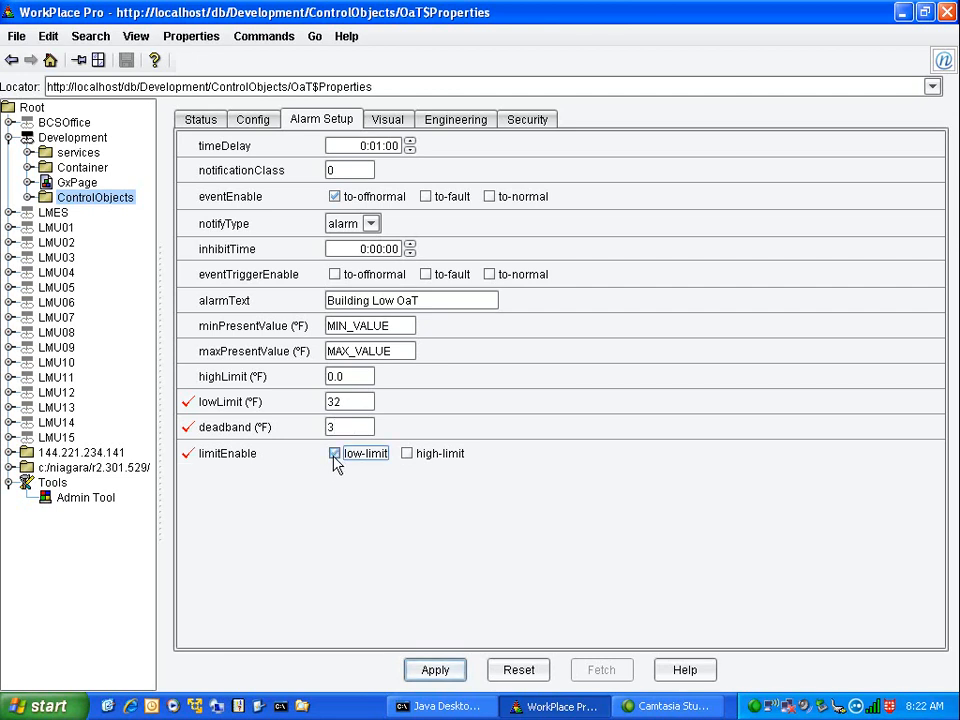
left_click(441, 671)
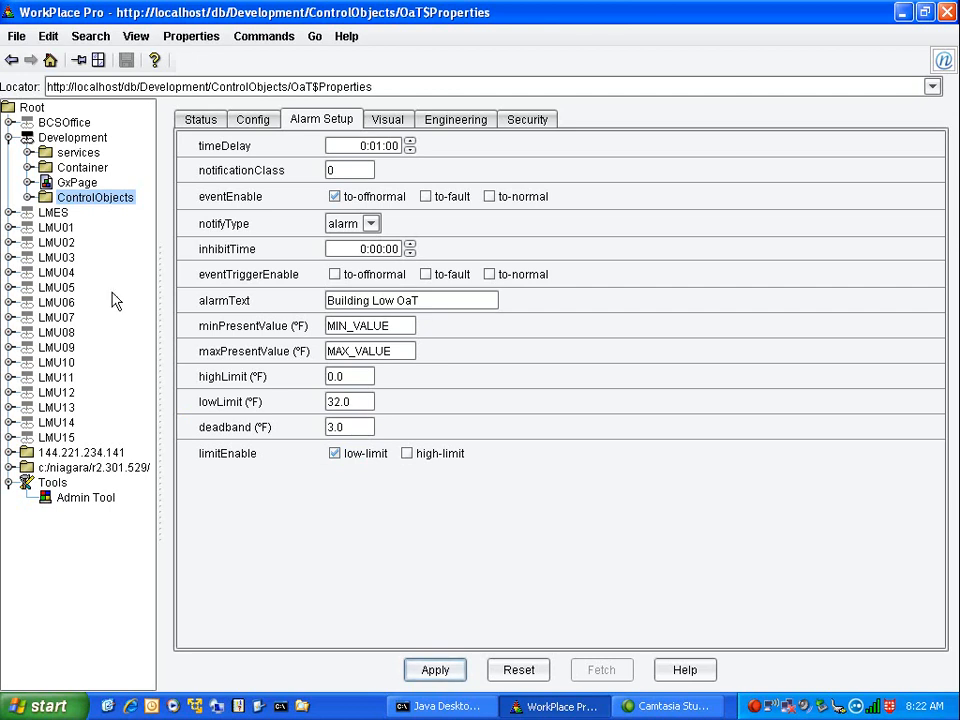
left_click(14, 59)
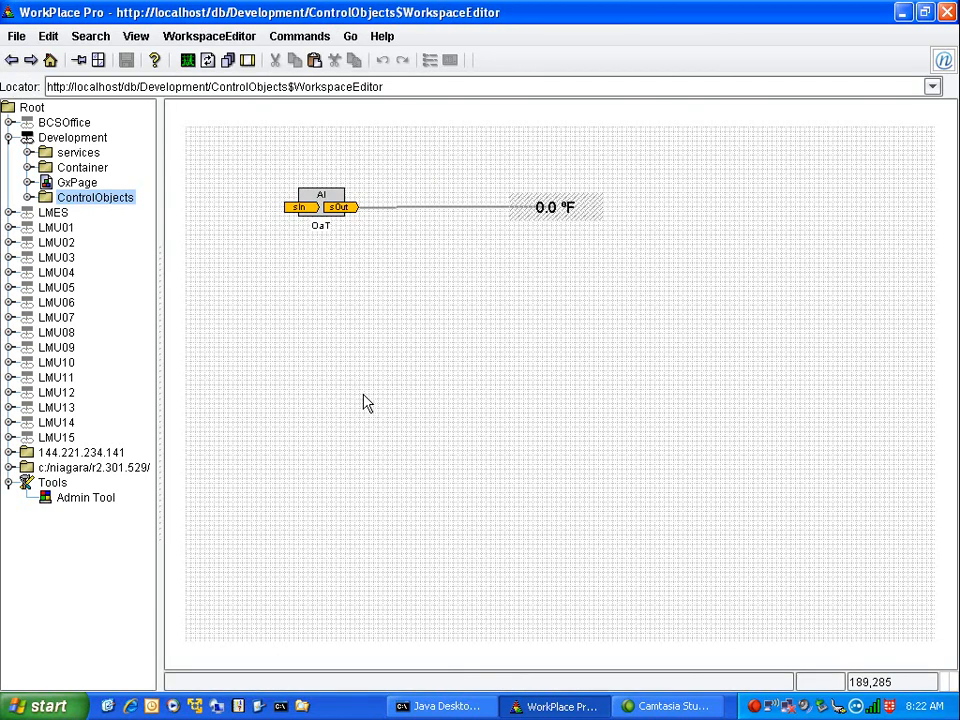
Move the °F display text and the OaT object farther right in the workspace, keeping OaT beside its display
left_click_drag(551, 207, 709, 212)
left_click(403, 285)
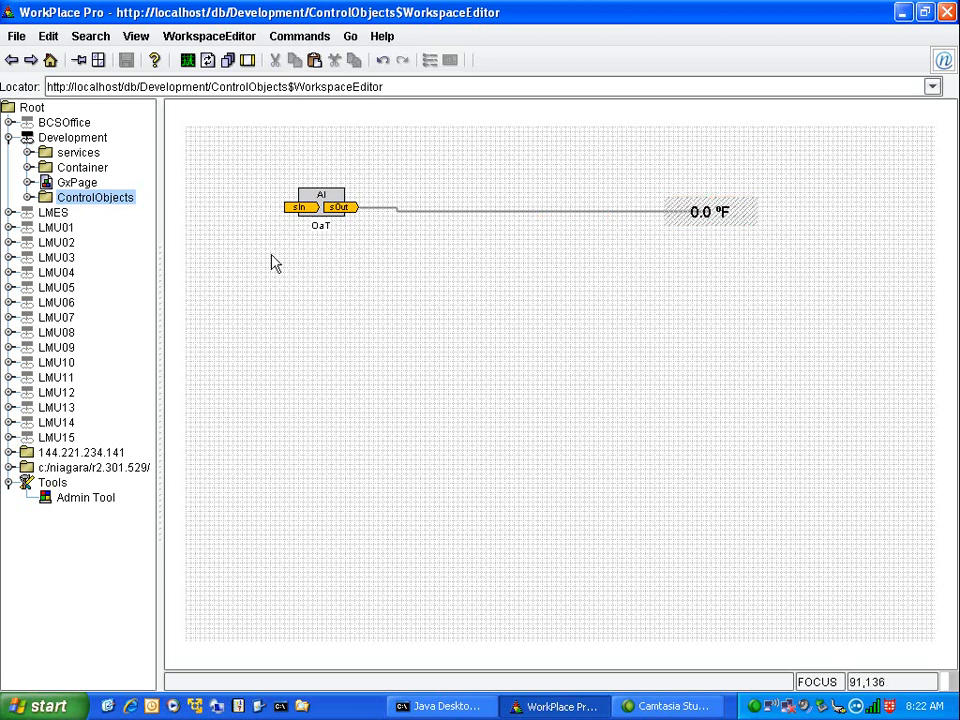
left_click_drag(322, 202, 561, 212)
left_click(306, 351)
Add an Analog Output control object and place it to the left of the OaT object
right_click(306, 351)
mouse_move(355, 381)
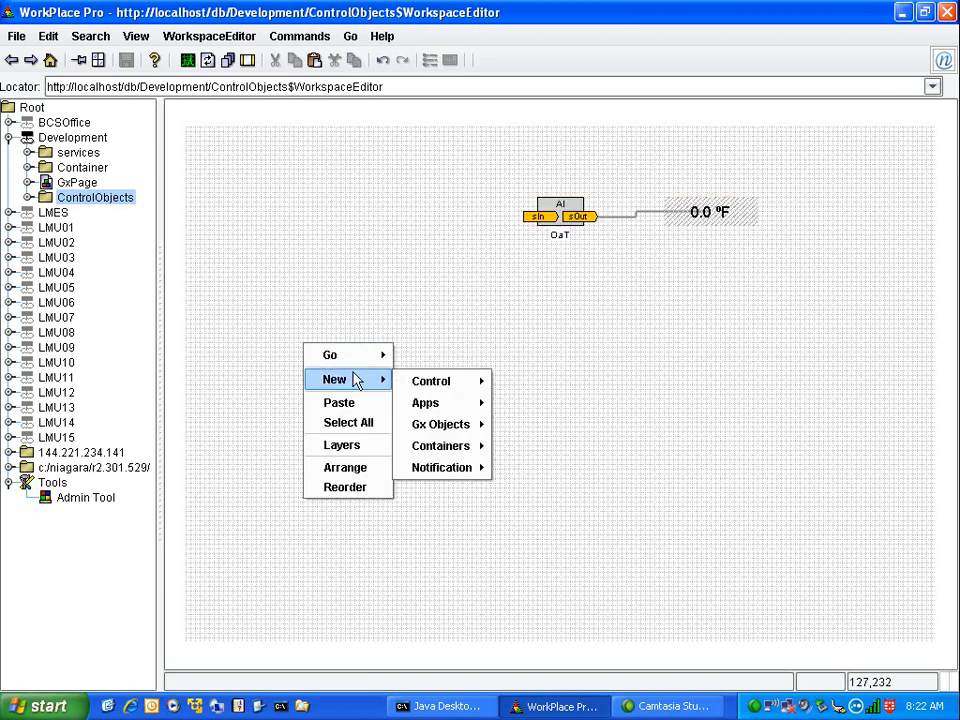
mouse_move(424, 383)
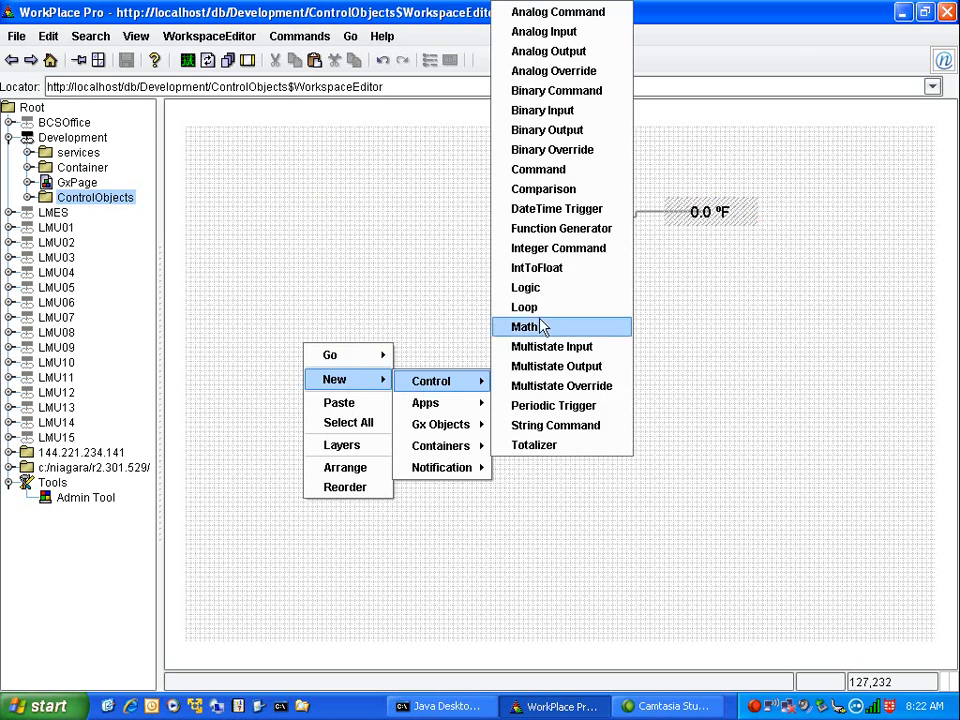
left_click(541, 56)
left_click_drag(349, 355, 330, 236)
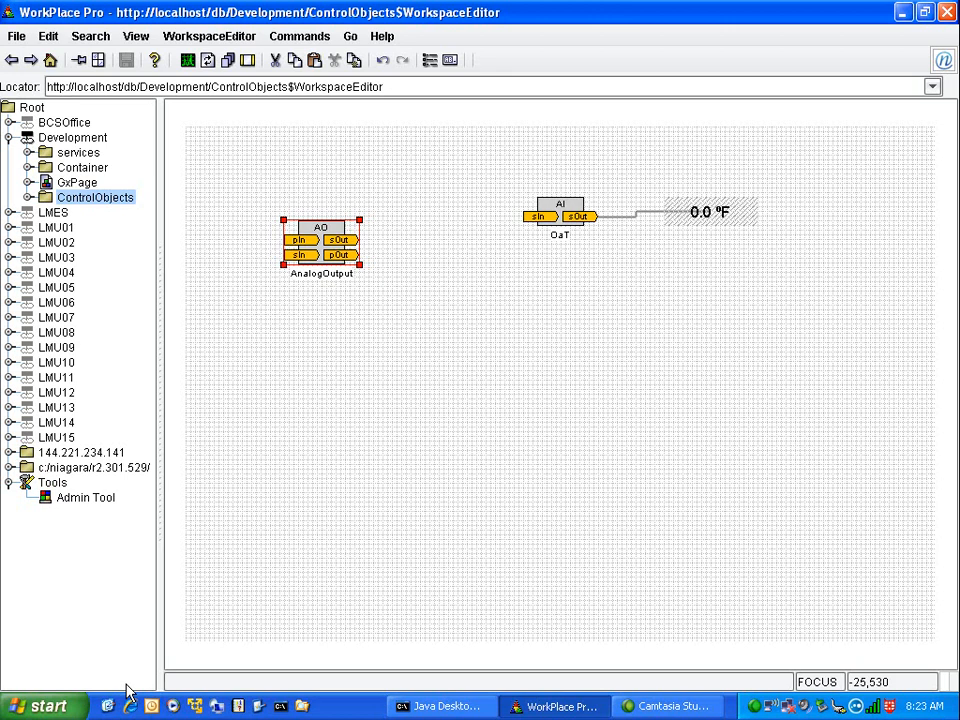
Rename the AnalogOutput object to ManualOaT
right_click(317, 251)
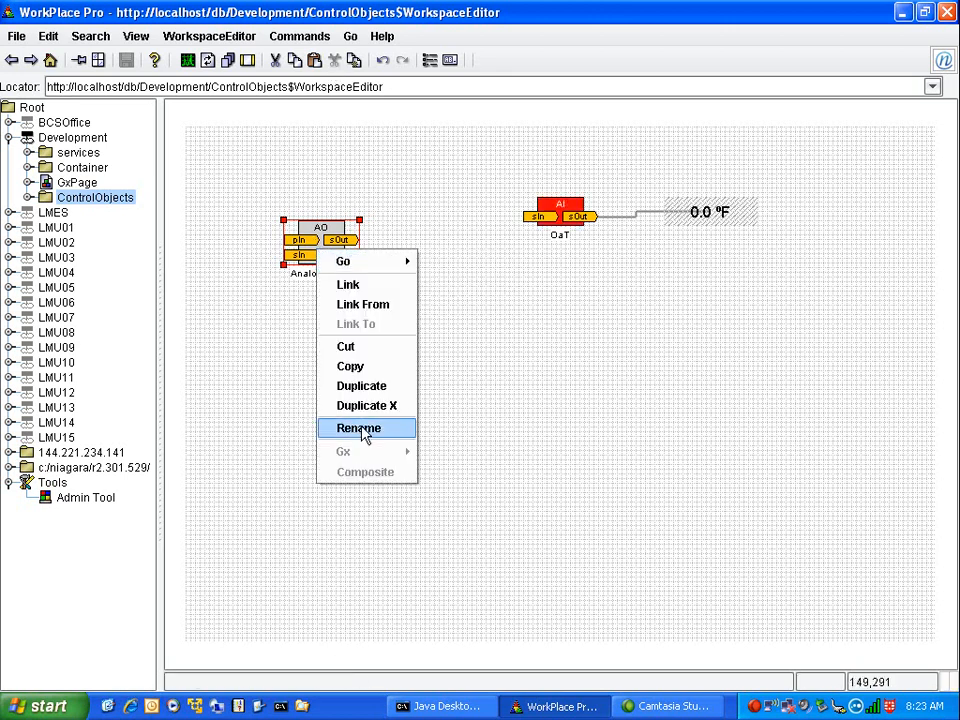
left_click(358, 428)
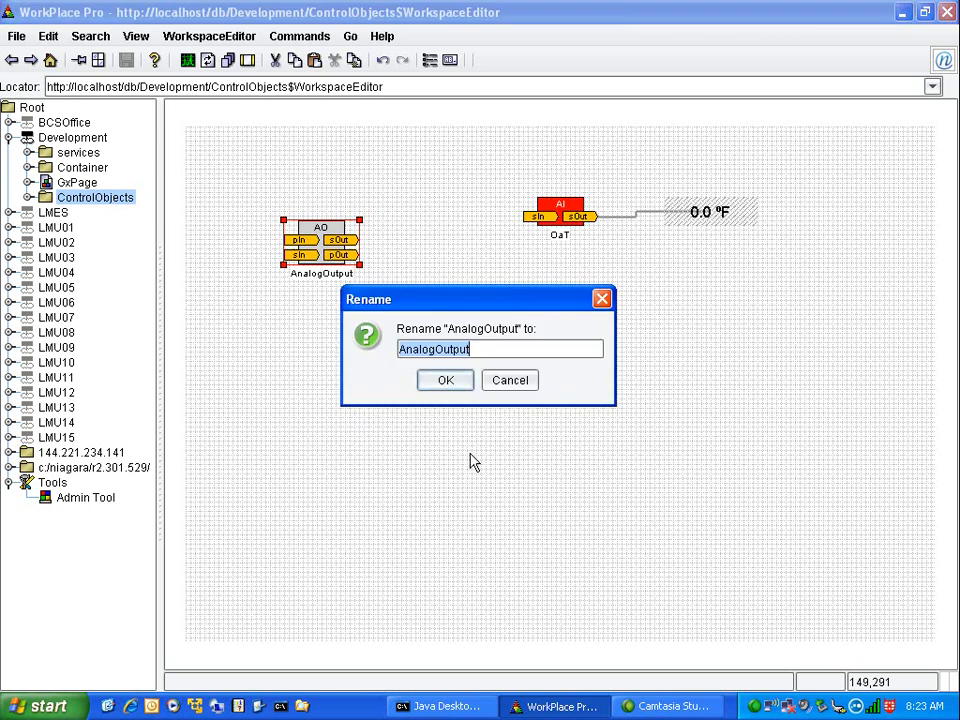
type("ManualOaT")
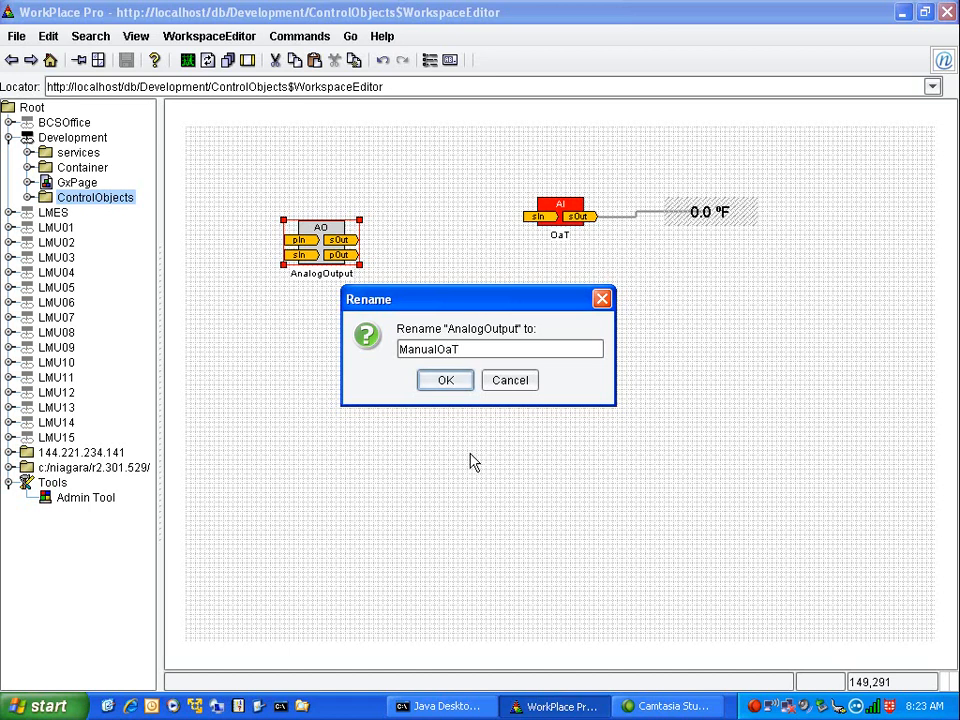
key("Return")
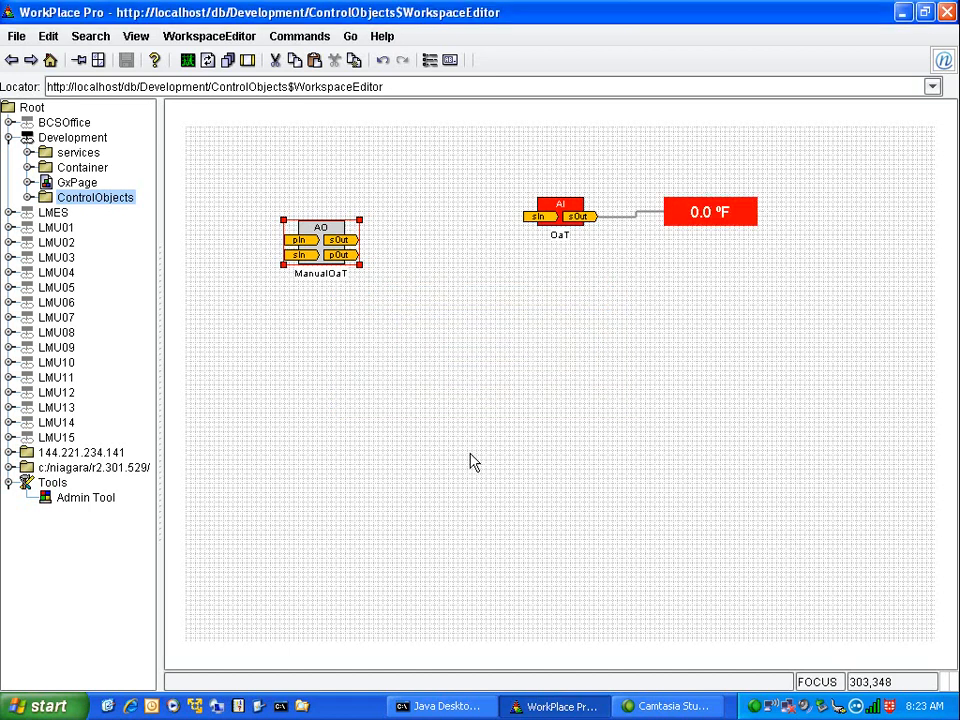
Reposition the ManualOaT and OaT objects, placing OaT slightly farther left and ManualOaT in the space before it
left_click_drag(326, 228, 285, 211)
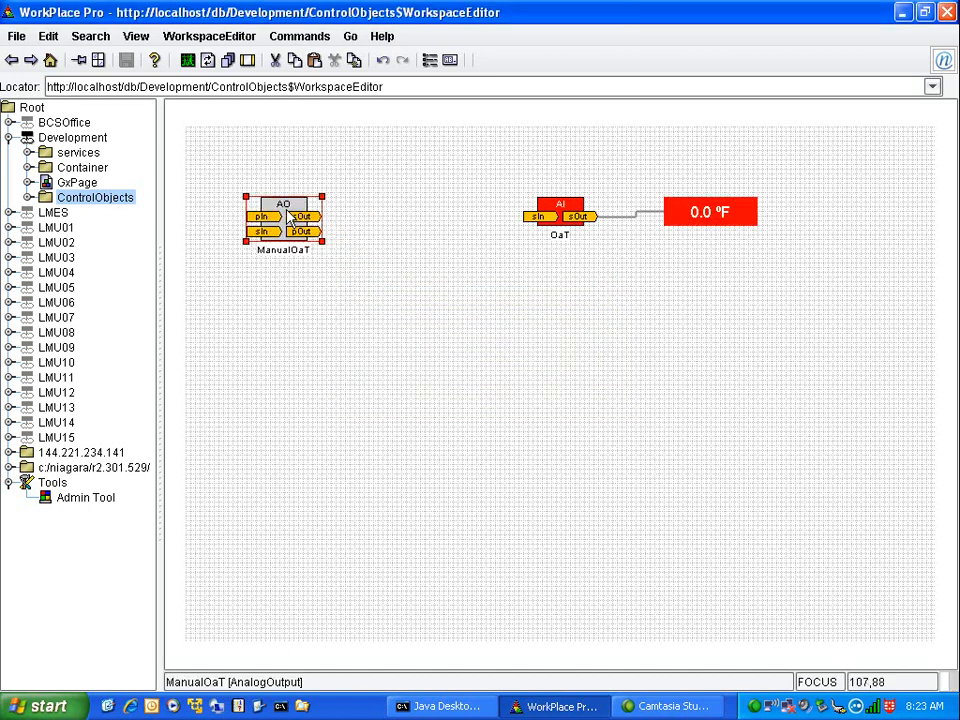
right_click(285, 213)
mouse_move(290, 221)
left_click(226, 334)
left_click(226, 334)
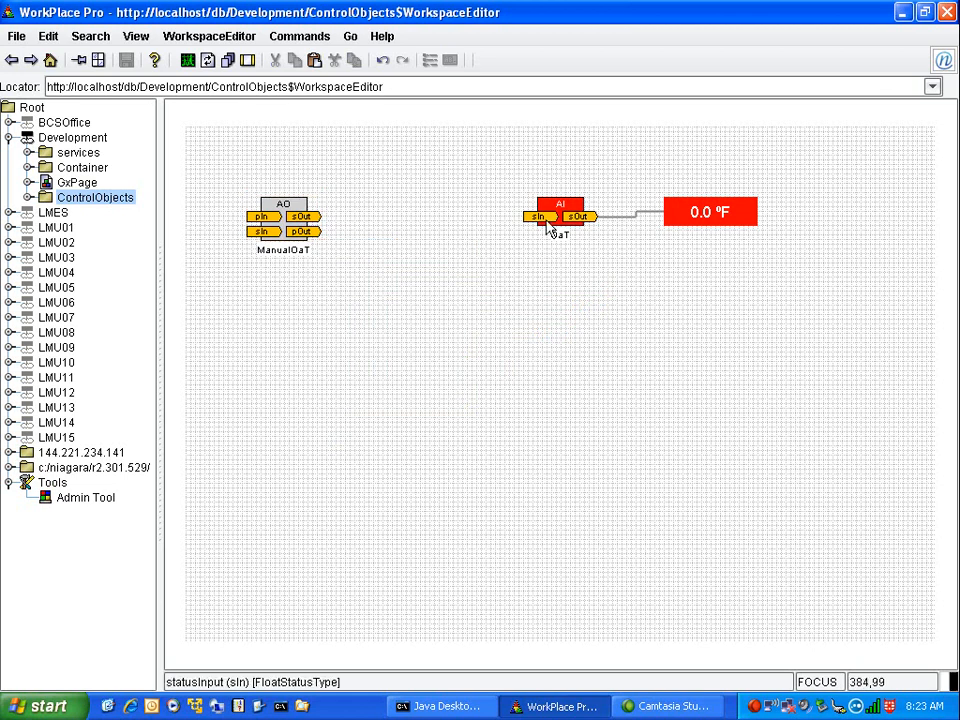
left_click_drag(553, 227, 539, 228)
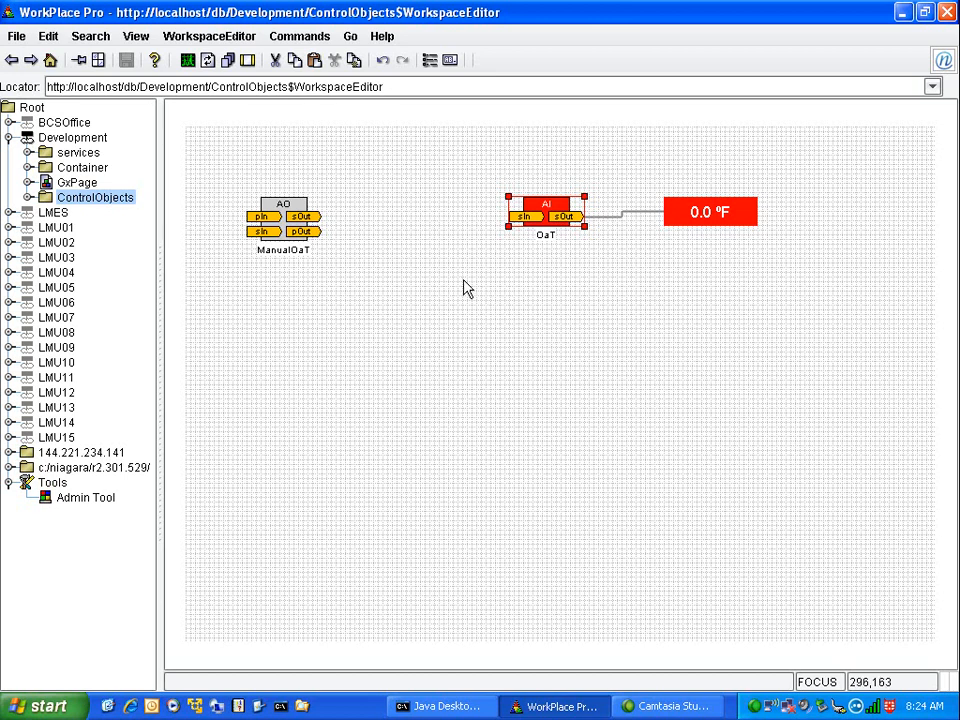
left_click(293, 231)
left_click_drag(293, 231, 349, 205)
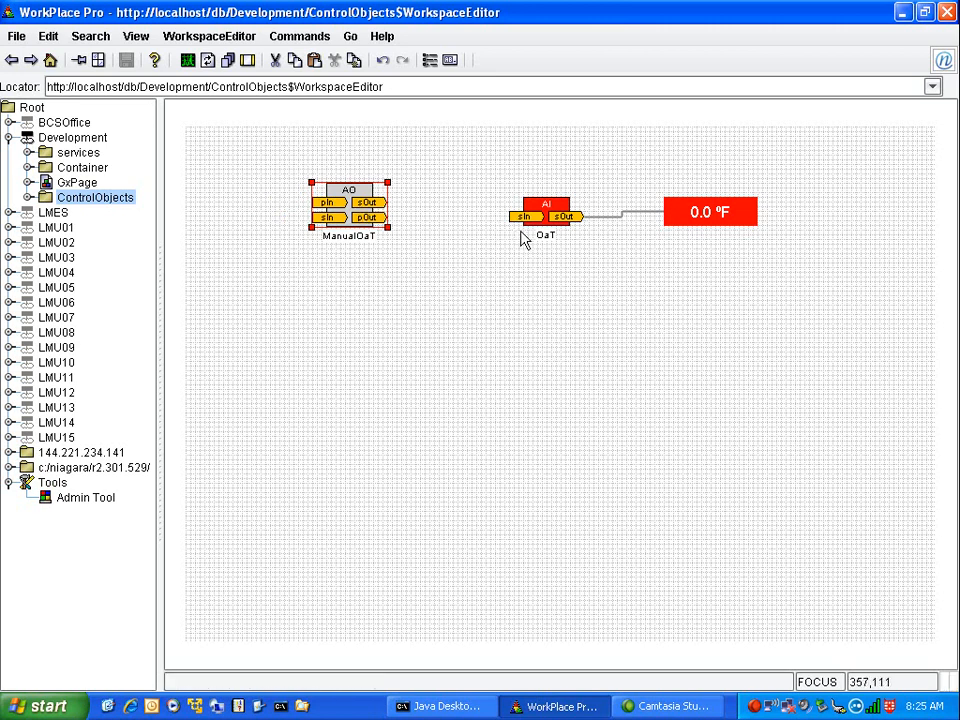
Link ManualOaT's statusOutput to OaT's statusInput
right_click(346, 197)
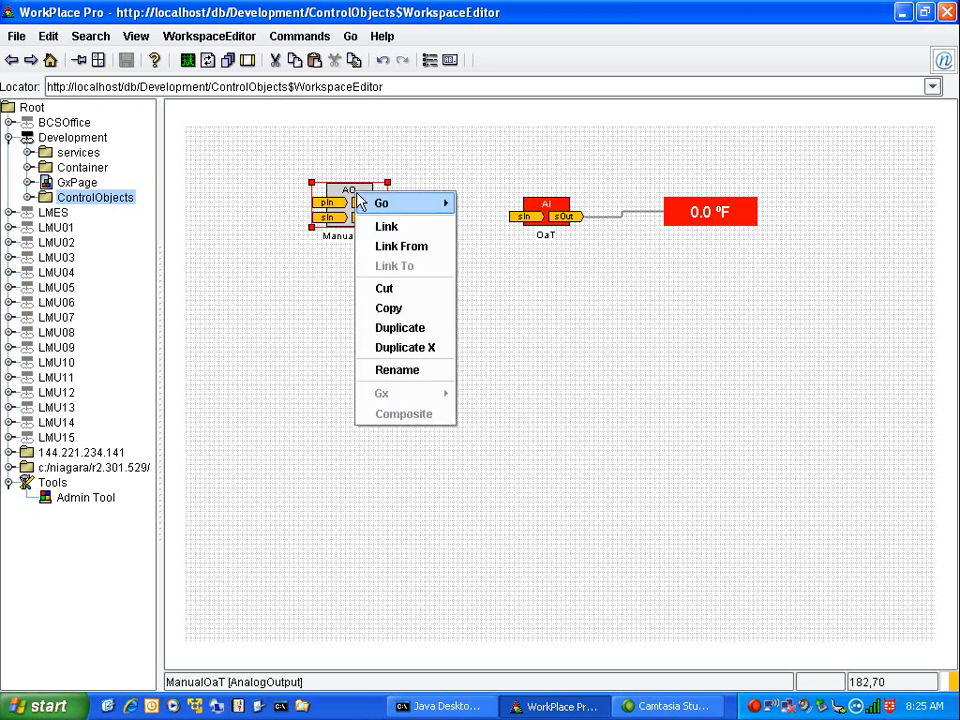
left_click(387, 228)
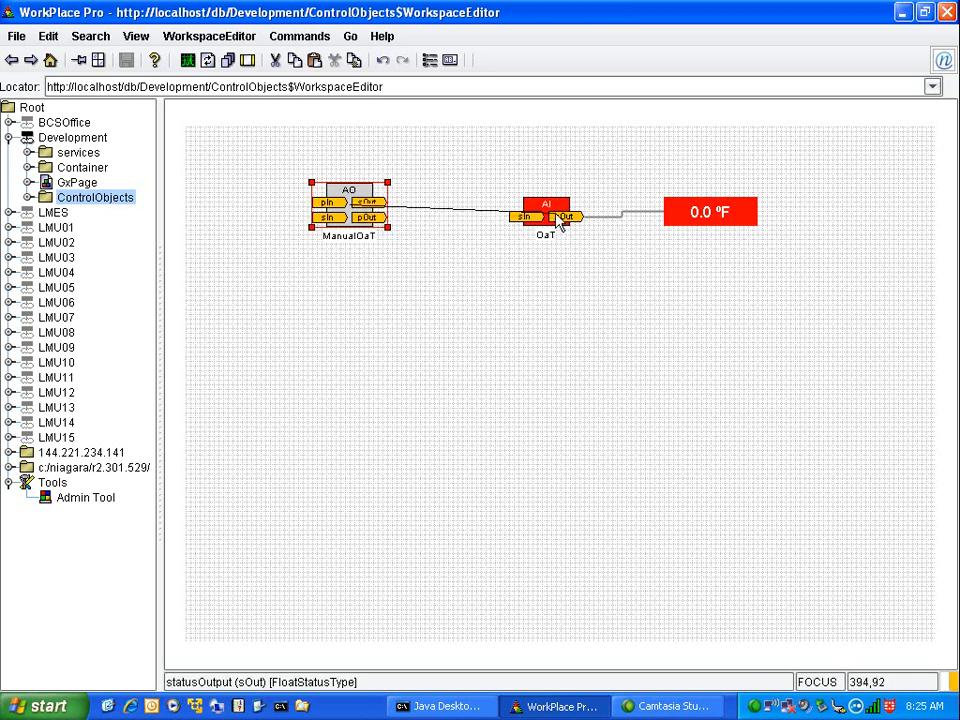
left_click(551, 220)
left_click(334, 258)
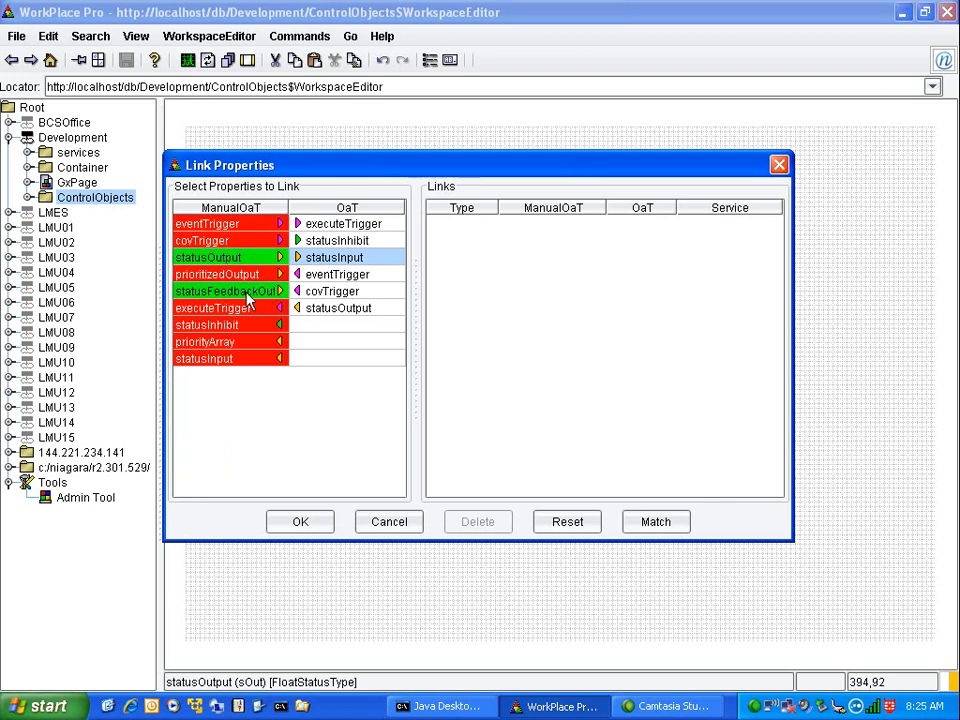
left_click_drag(418, 302, 518, 313)
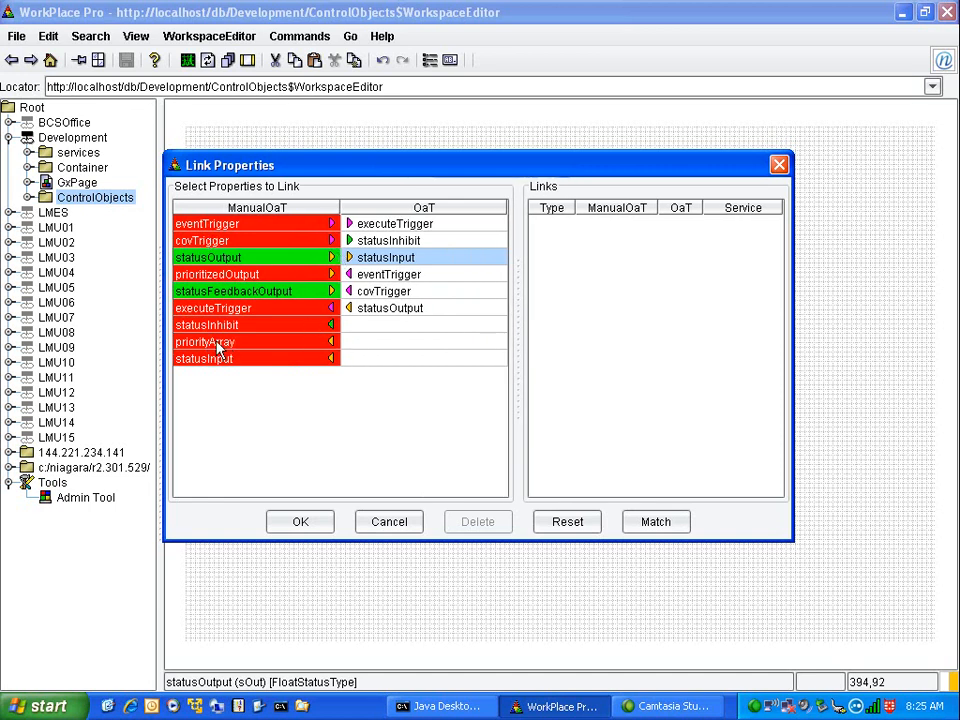
left_click(279, 262)
left_click(301, 524)
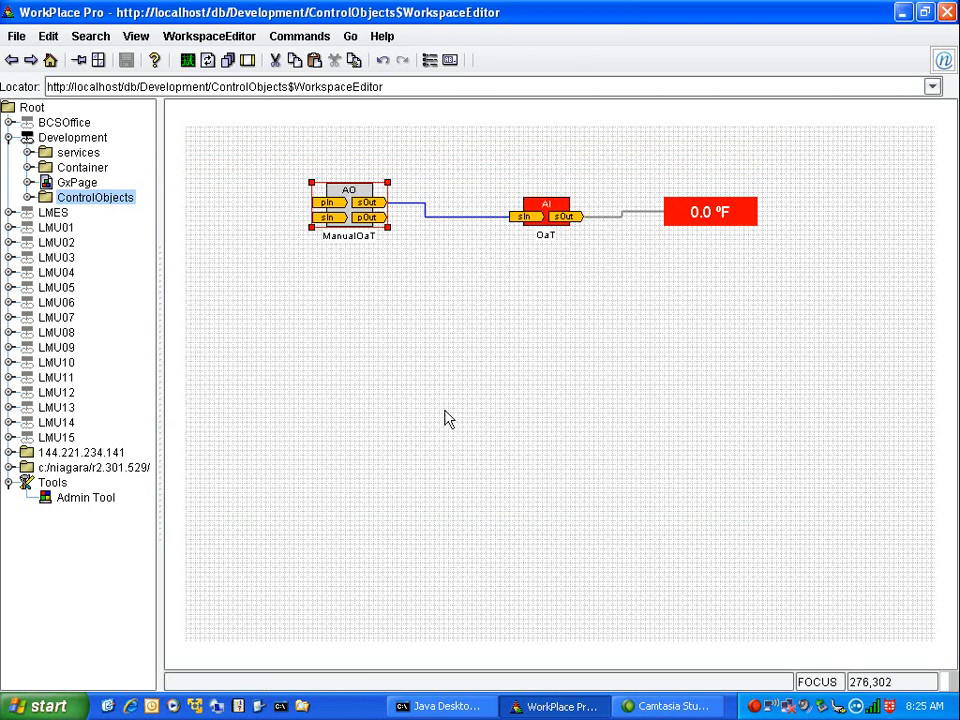
Move ManualOaT slightly down and left to nearly straighten its link to OaT
left_click(446, 414)
left_click(350, 214)
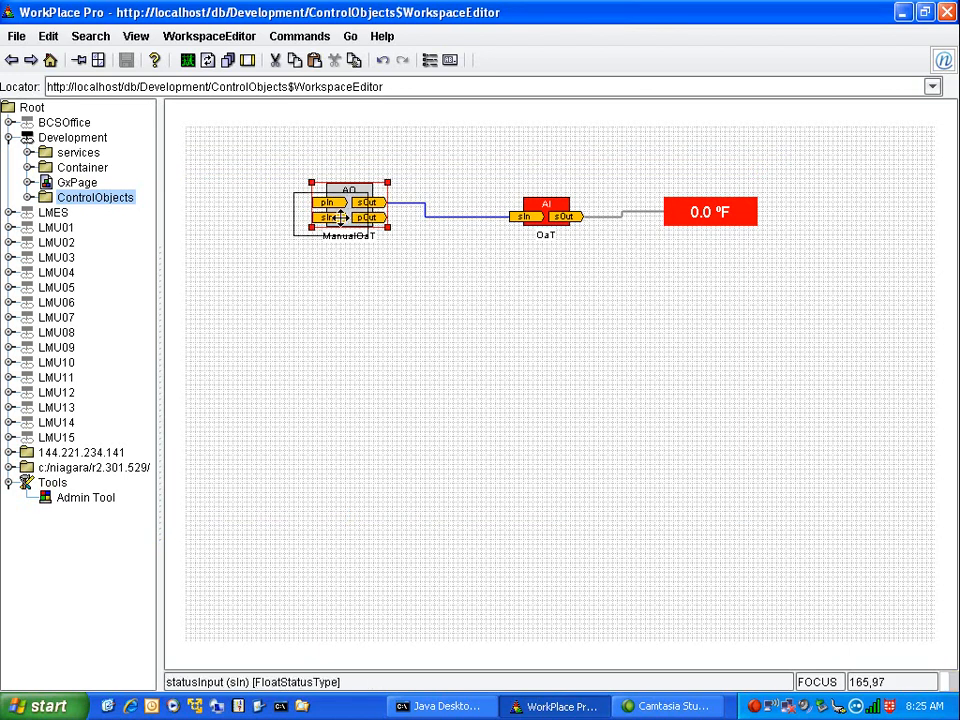
left_click_drag(350, 214, 332, 223)
left_click(370, 398)
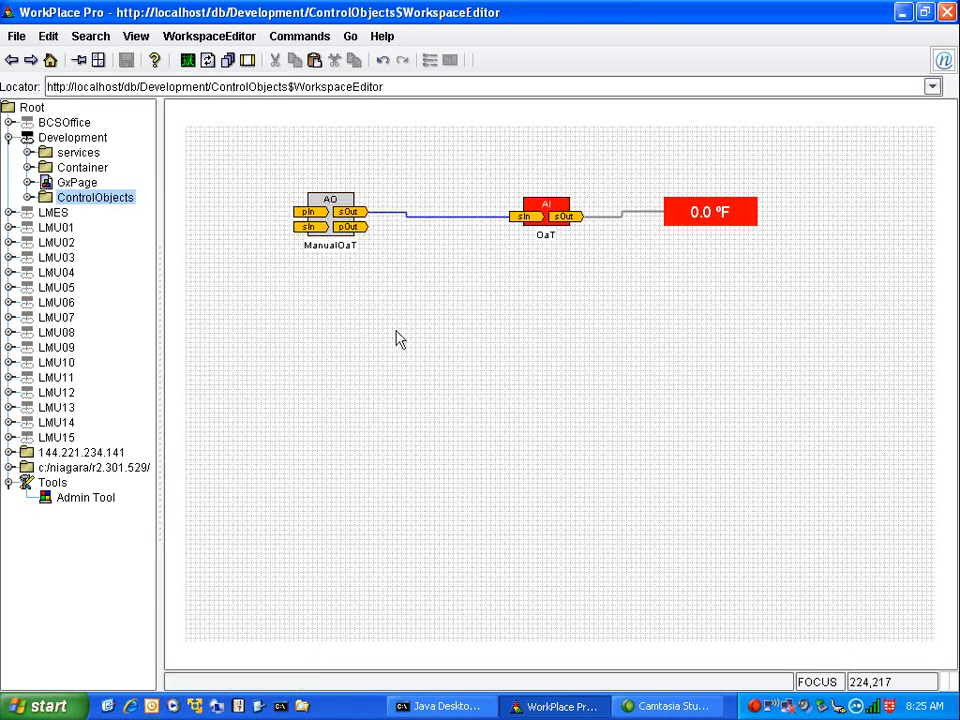
In the ManualOaT object's priority properties, set relinquishDefault to 40 and apply the change
right_click(335, 221)
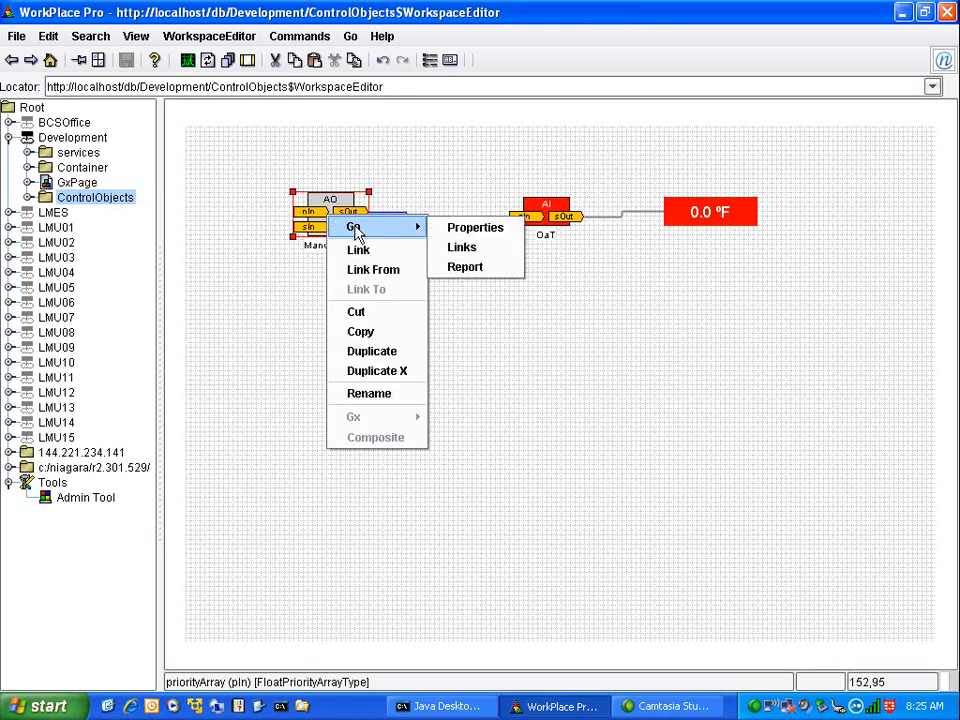
left_click(478, 230)
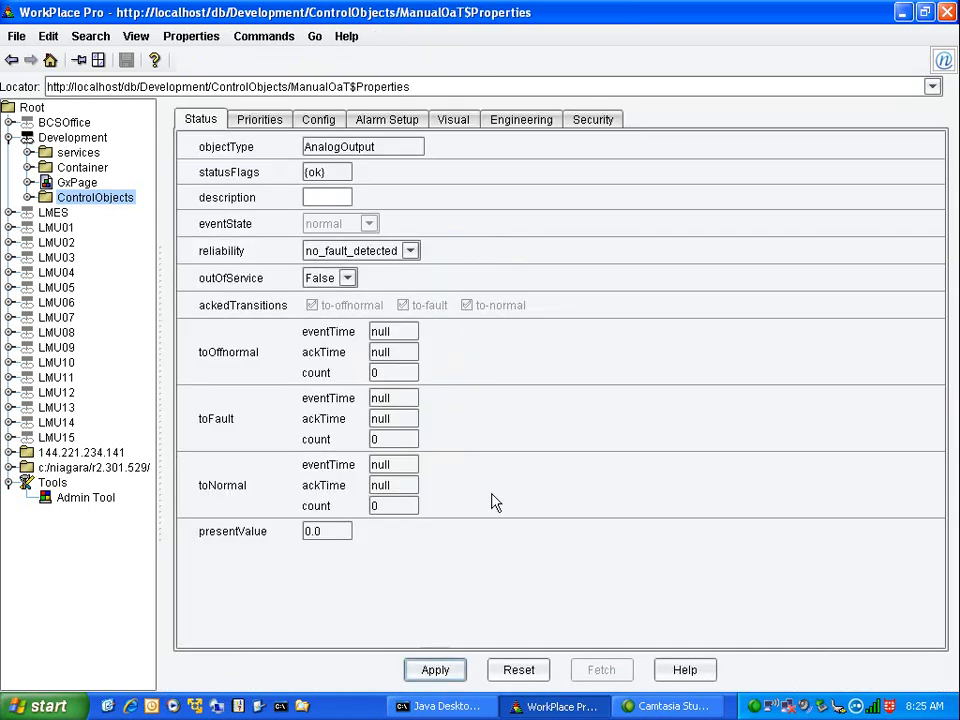
left_click(262, 121)
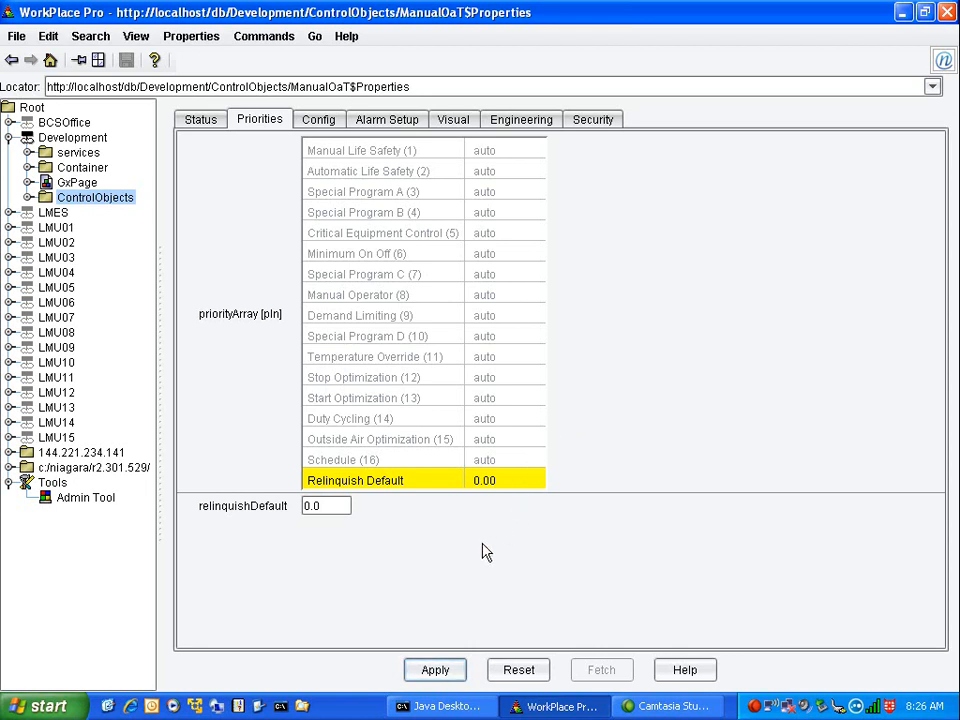
double_click(335, 509)
type("40")
key("Return")
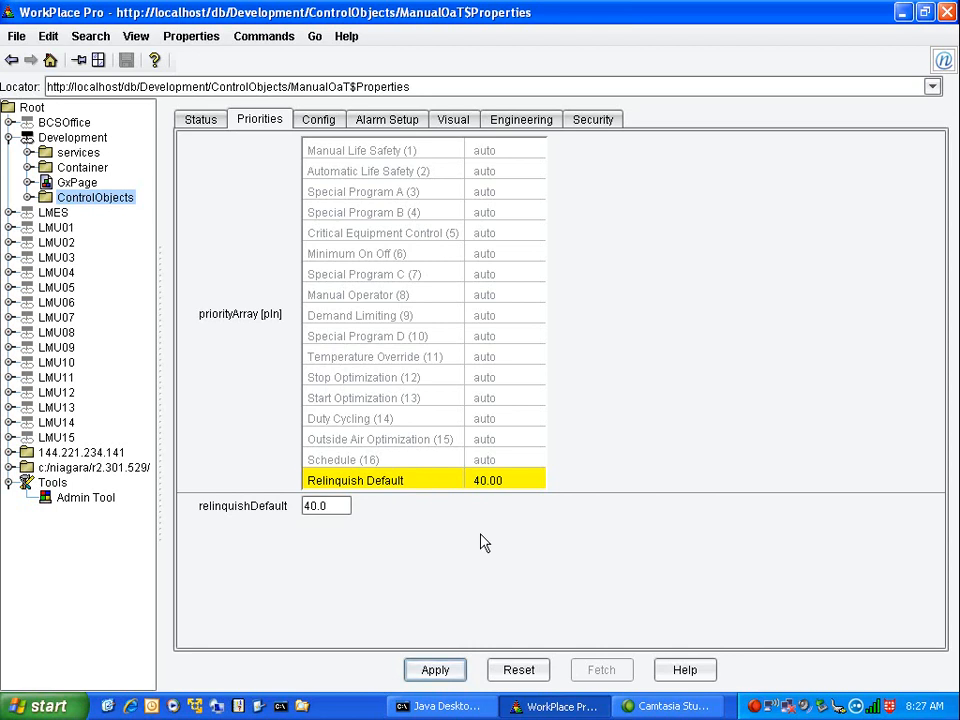
Set the ManualOaT object's units to Temperature, degrees_Fahrenheit, and apply the change
left_click(328, 130)
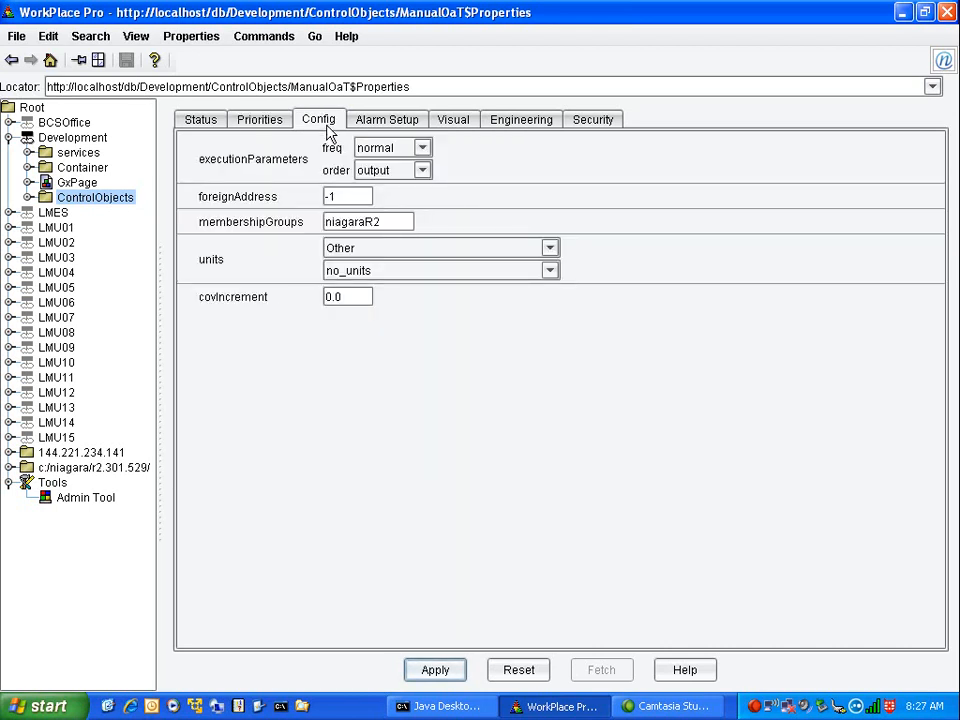
left_click(435, 250)
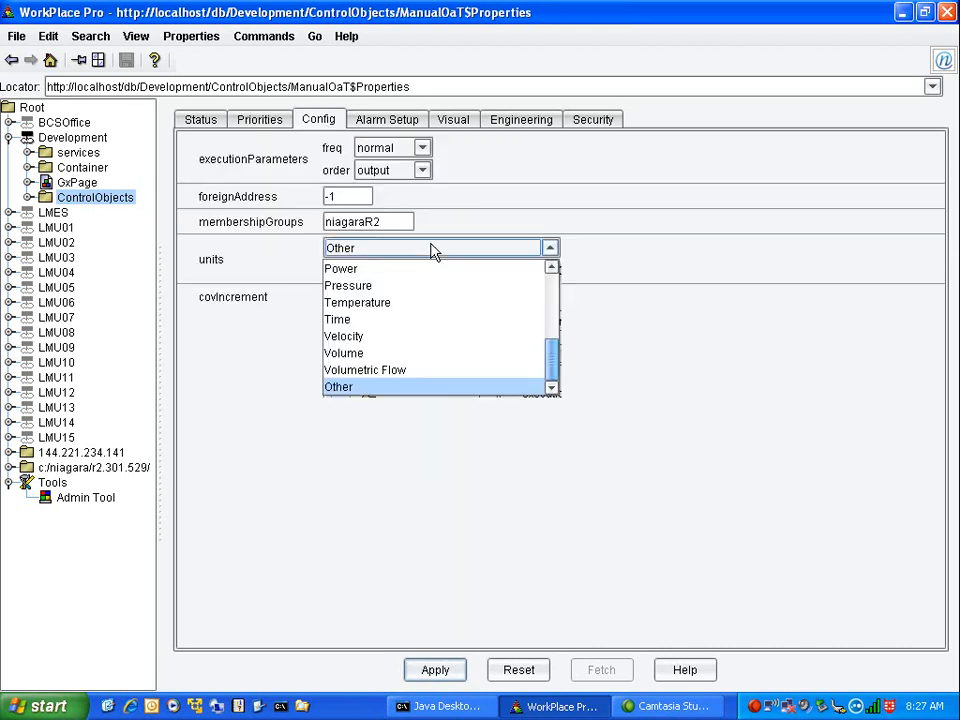
left_click(380, 303)
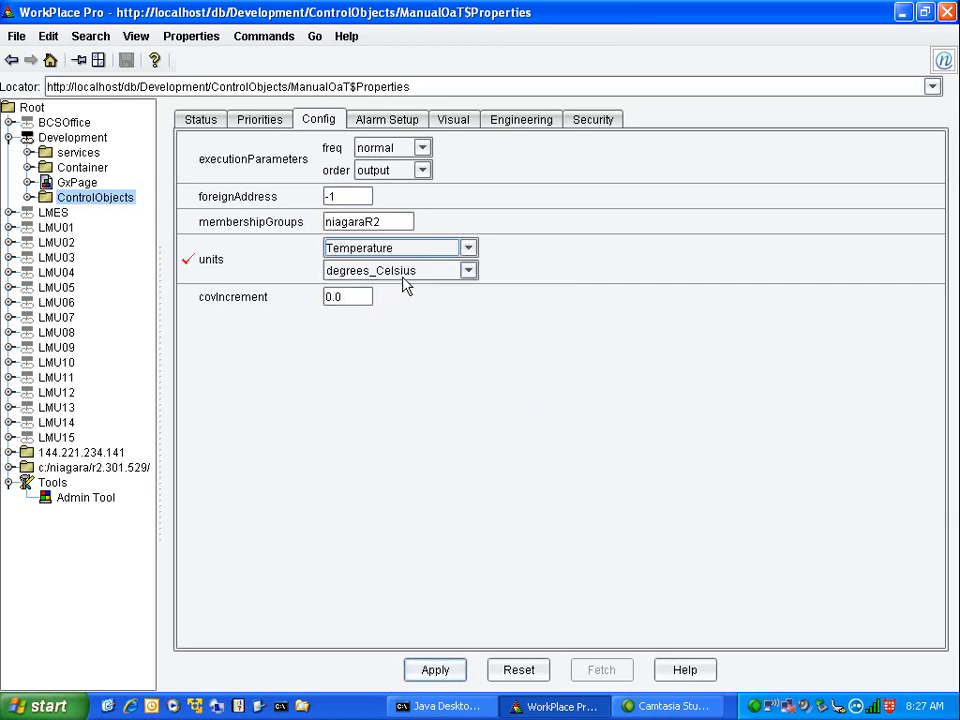
left_click(402, 277)
left_click(356, 324)
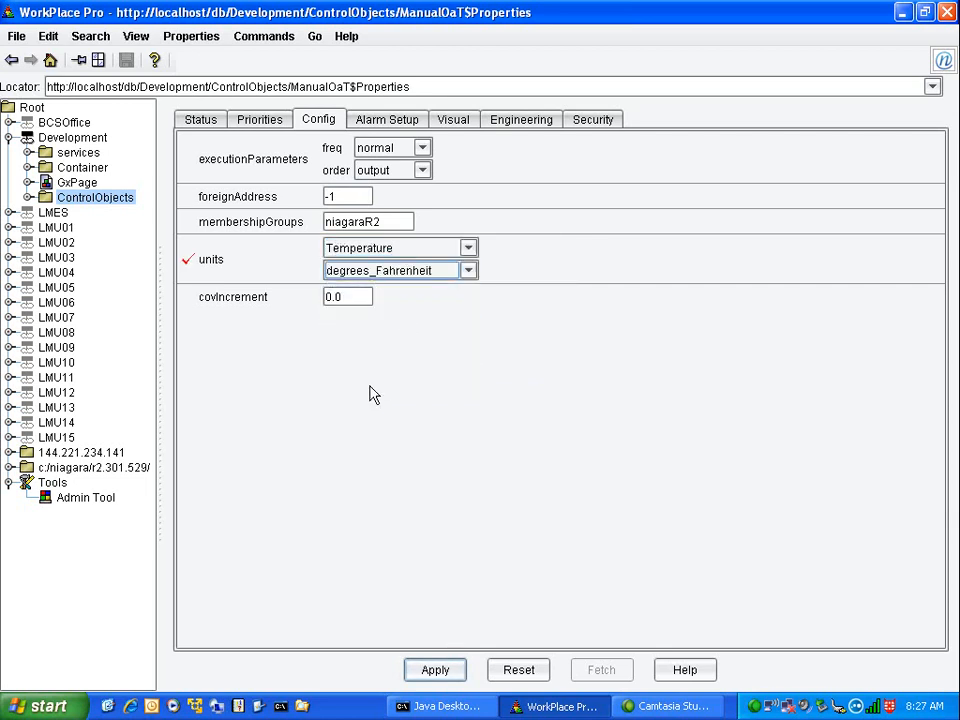
left_click(438, 671)
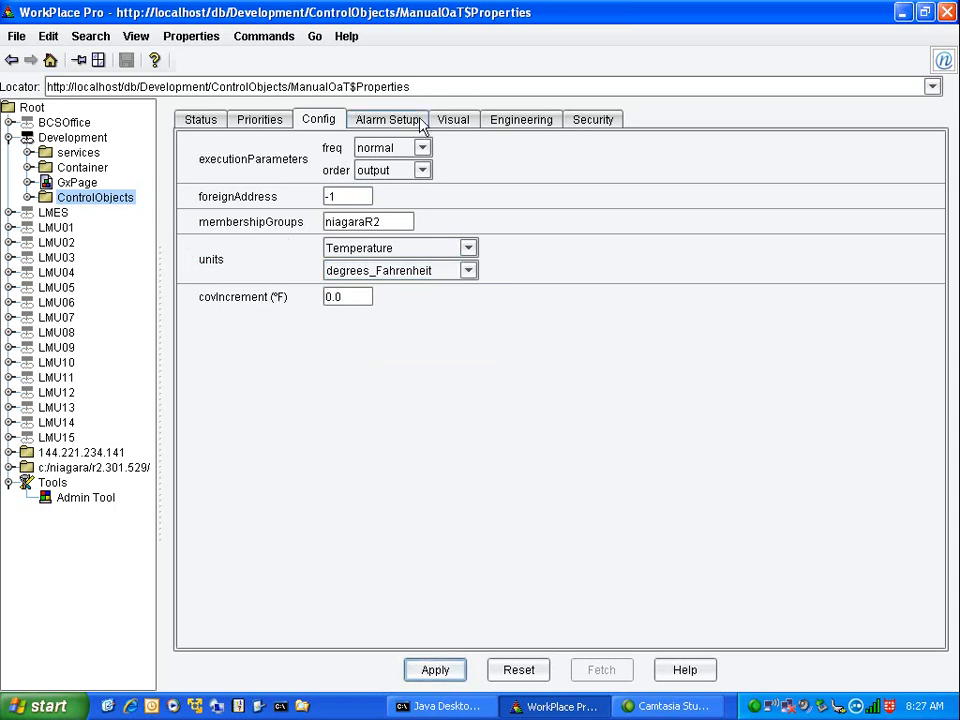
Clear ManualOaT's manualAuto, emergencySet and emergencyAuto command tags, leaving only manualSet filled, and apply the change
left_click(382, 124)
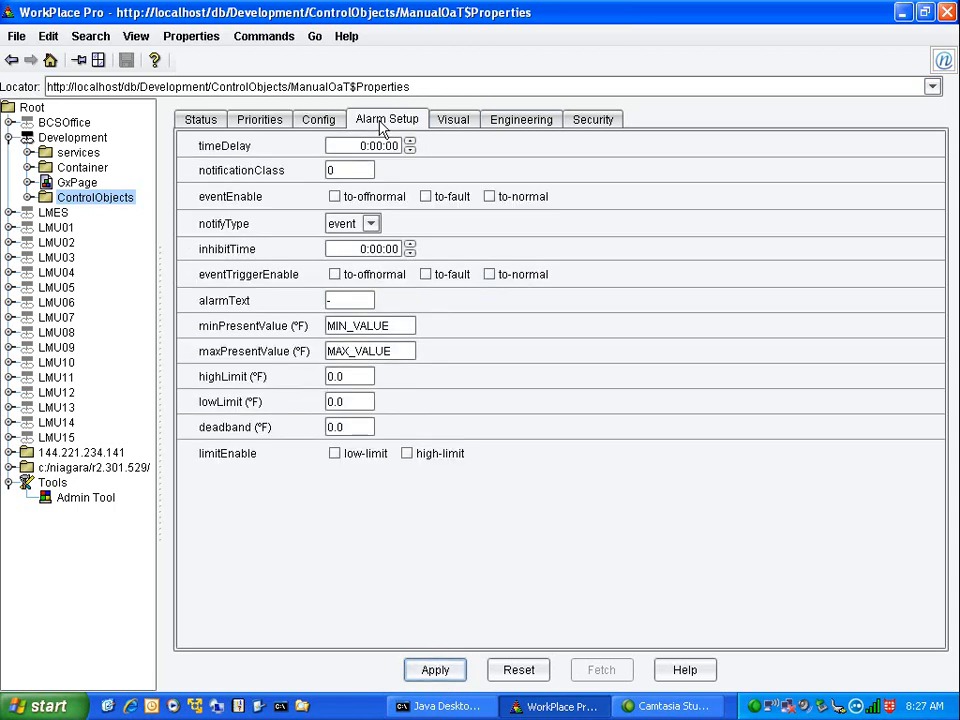
left_click(456, 122)
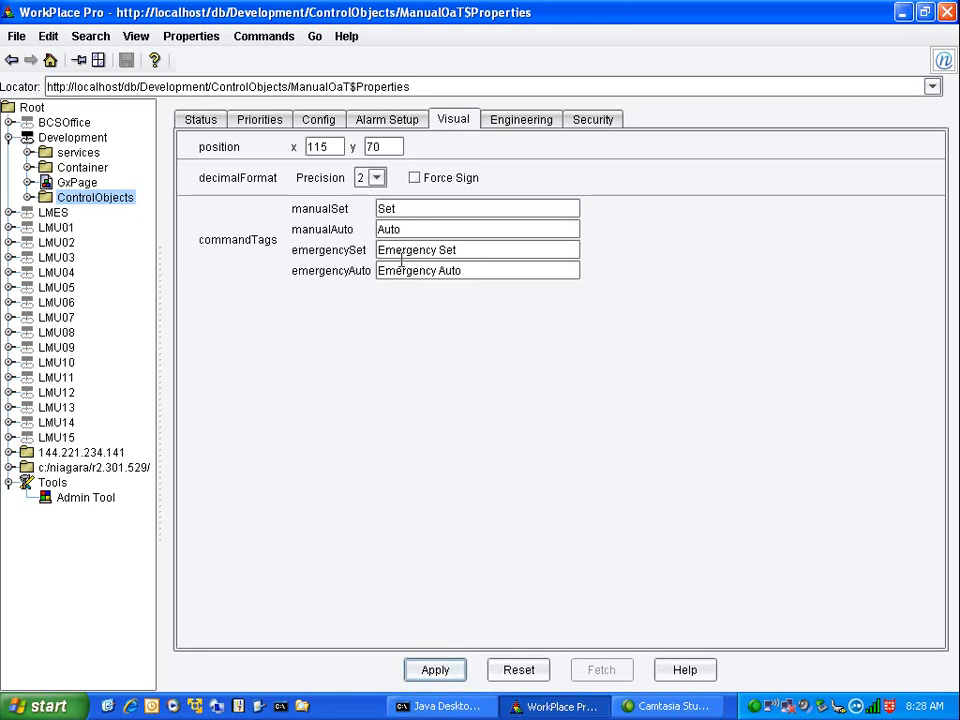
left_click_drag(405, 229, 319, 229)
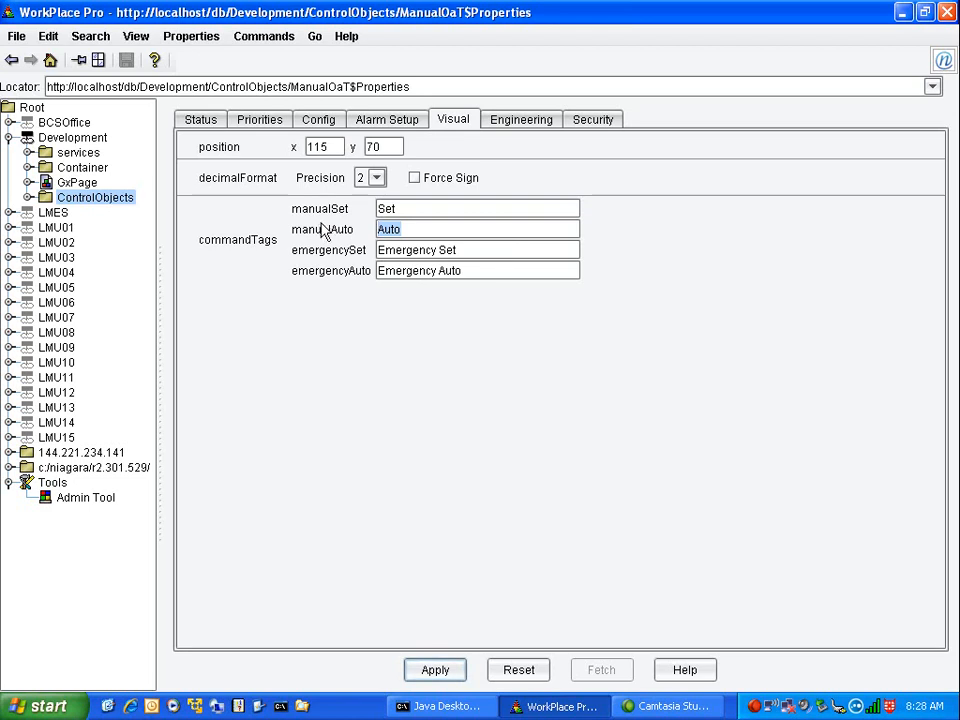
key("BackSpace")
left_click_drag(476, 249, 318, 240)
key("BackSpace")
left_click_drag(470, 269, 302, 255)
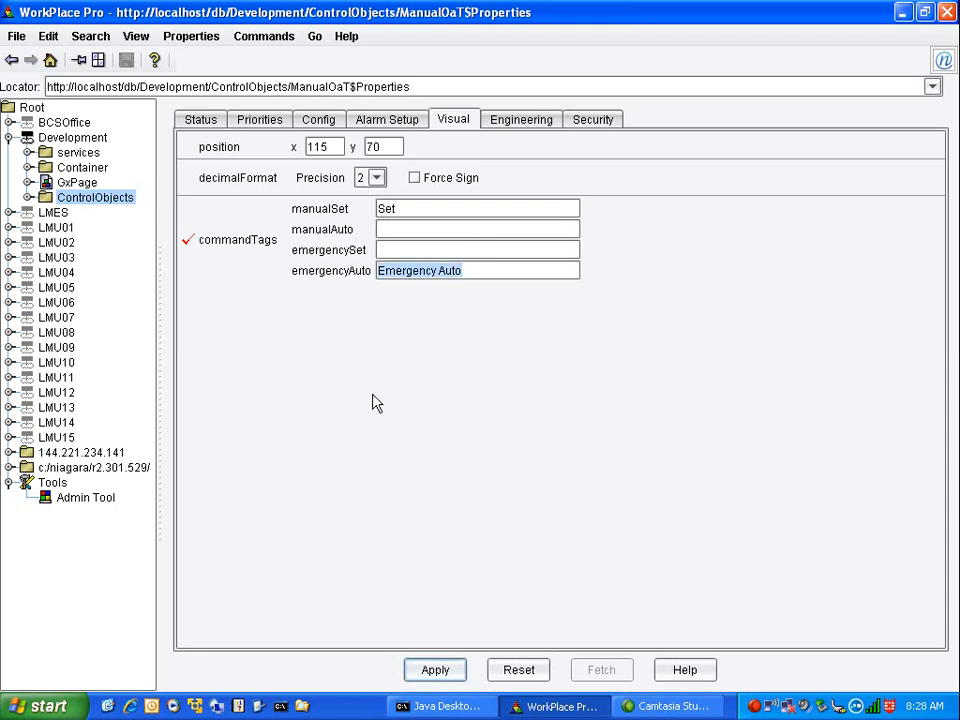
key("BackSpace")
key("Return")
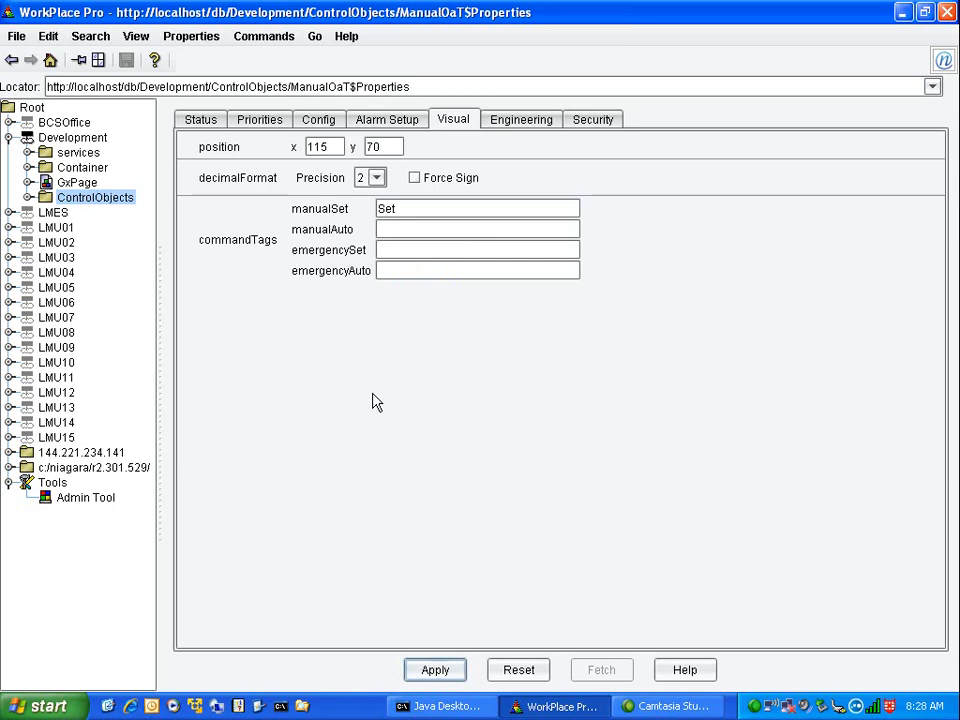
Back in the workspace editor, duplicate OaT's temperature text display and place the copy below and between ManualOaT and OaT
left_click(11, 60)
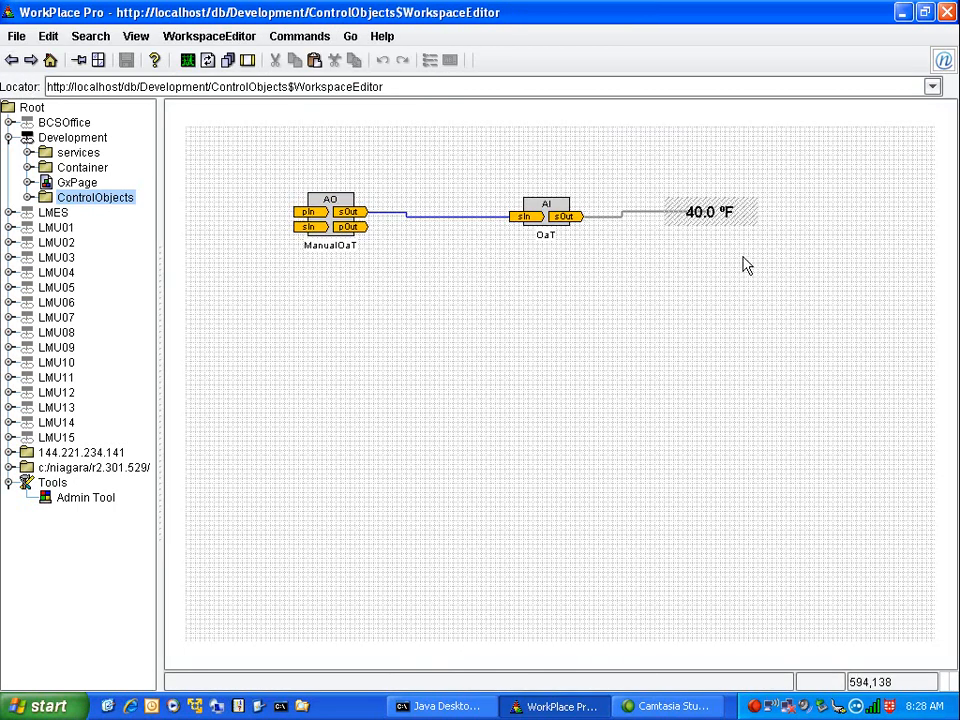
left_click(692, 212)
right_click(693, 208)
left_click(740, 342)
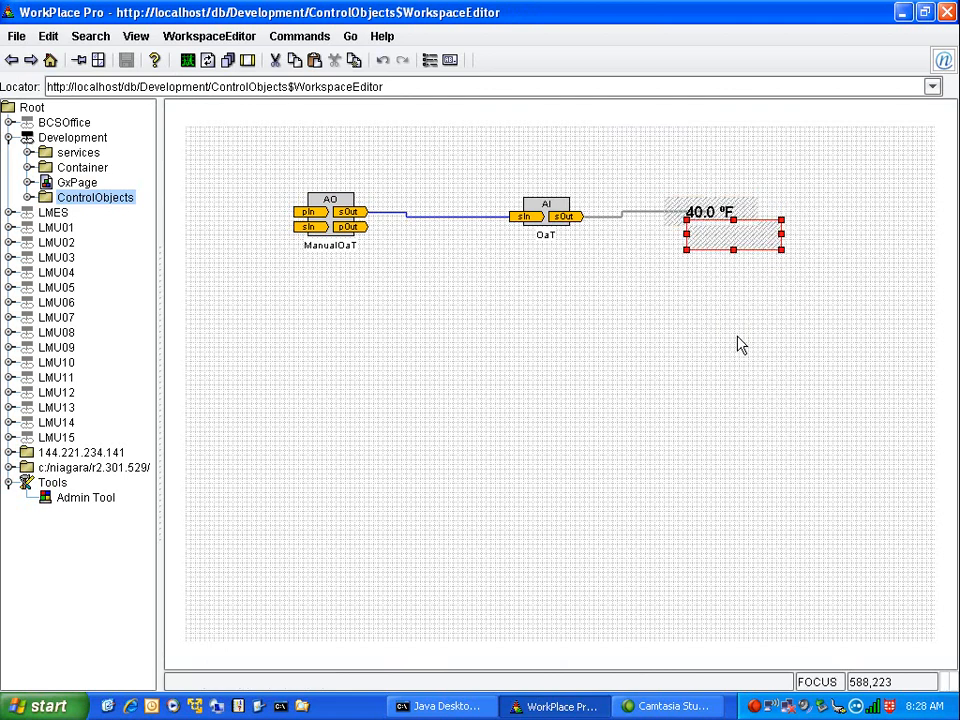
left_click_drag(712, 232, 423, 331)
Link ManualOaT's statusOutput to the binding of the duplicated text display
right_click(335, 228)
left_click(349, 249)
left_click(441, 340)
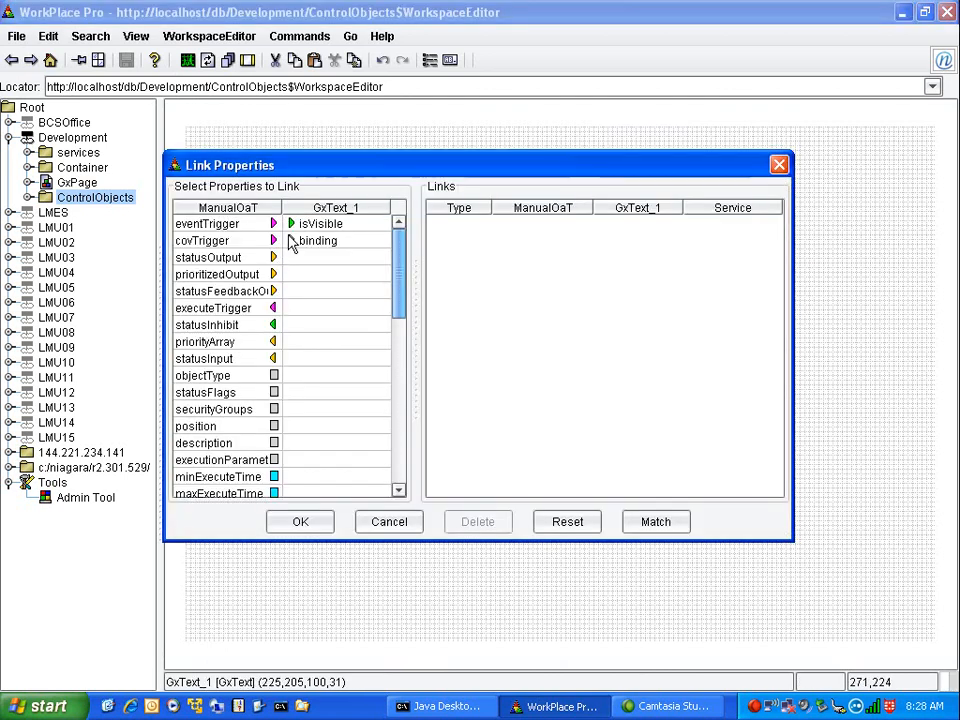
left_click(310, 242)
left_click(231, 258)
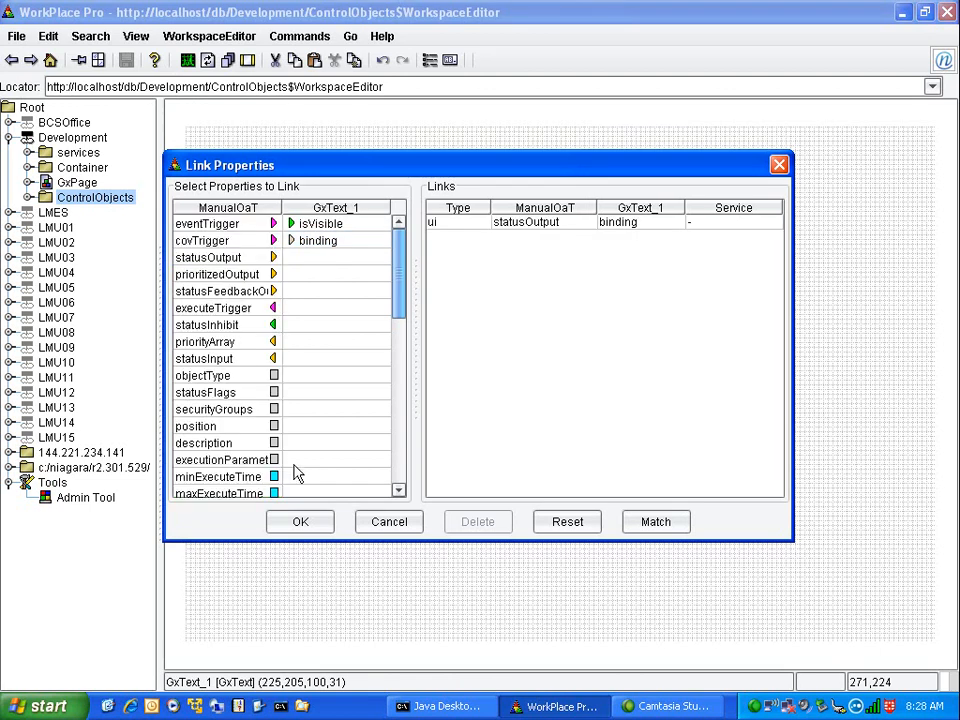
left_click(300, 521)
left_click(450, 342)
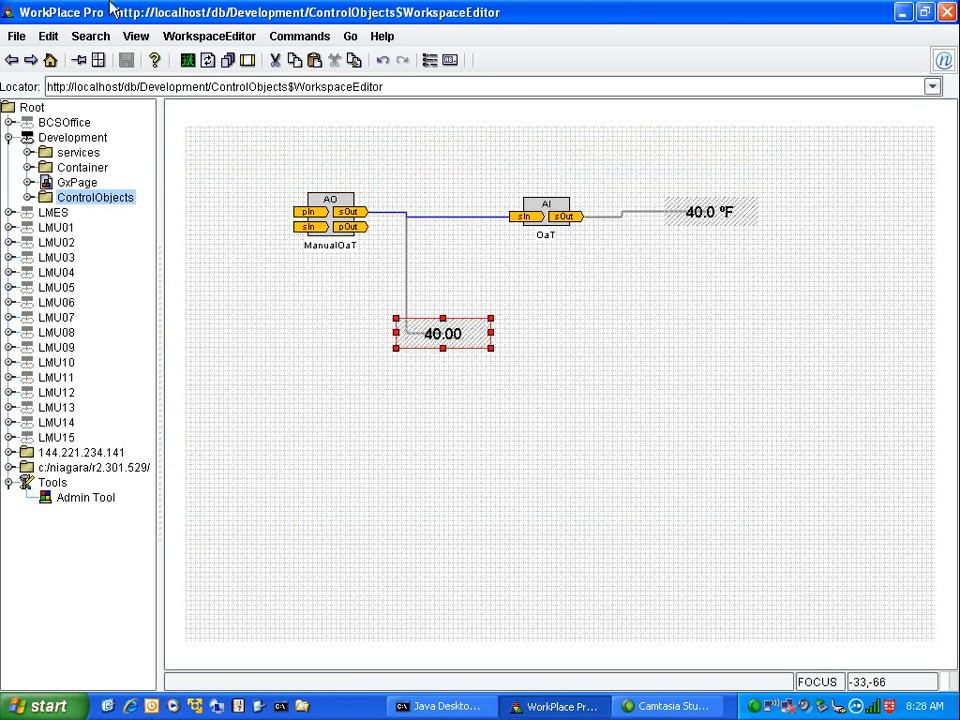
In the live workspace view, issue the Set command from ManualOaT's text display with a value of 41
left_click(186, 62)
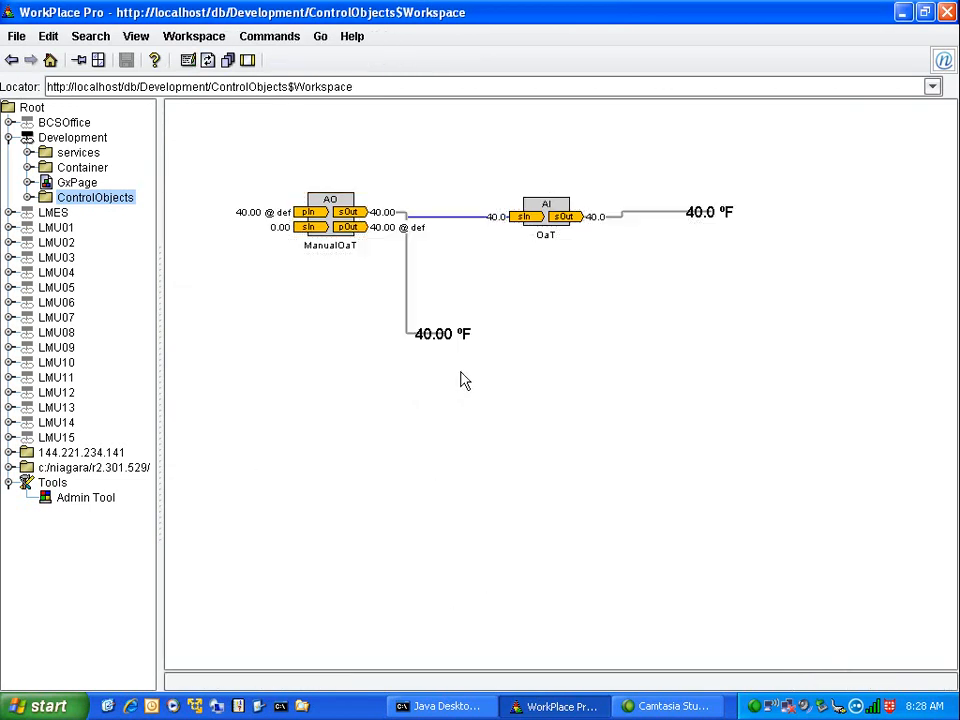
right_click(442, 340)
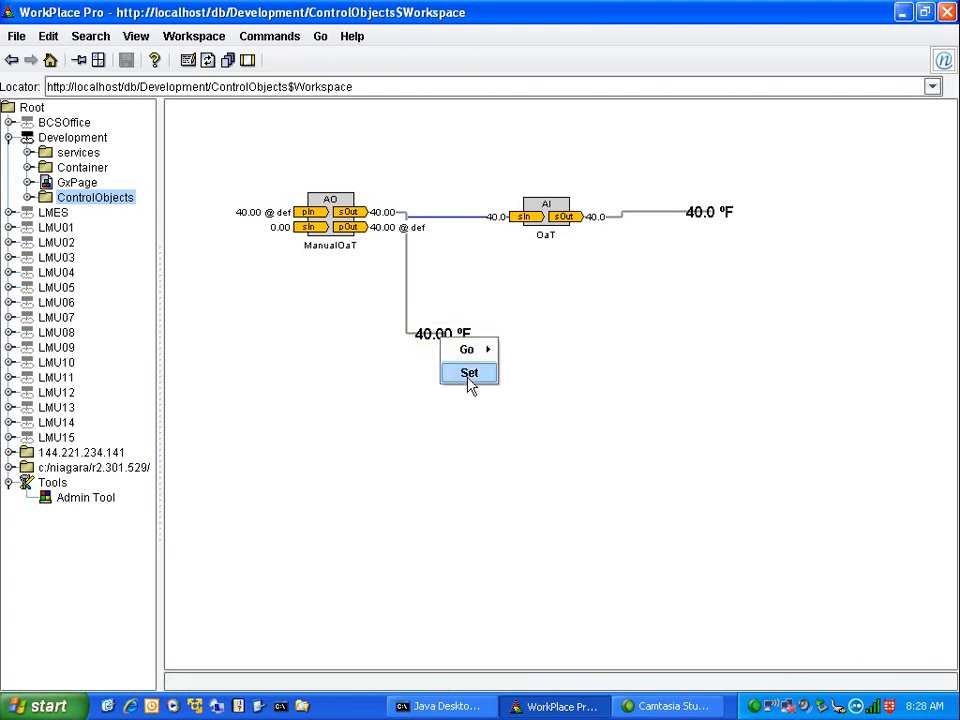
left_click(469, 373)
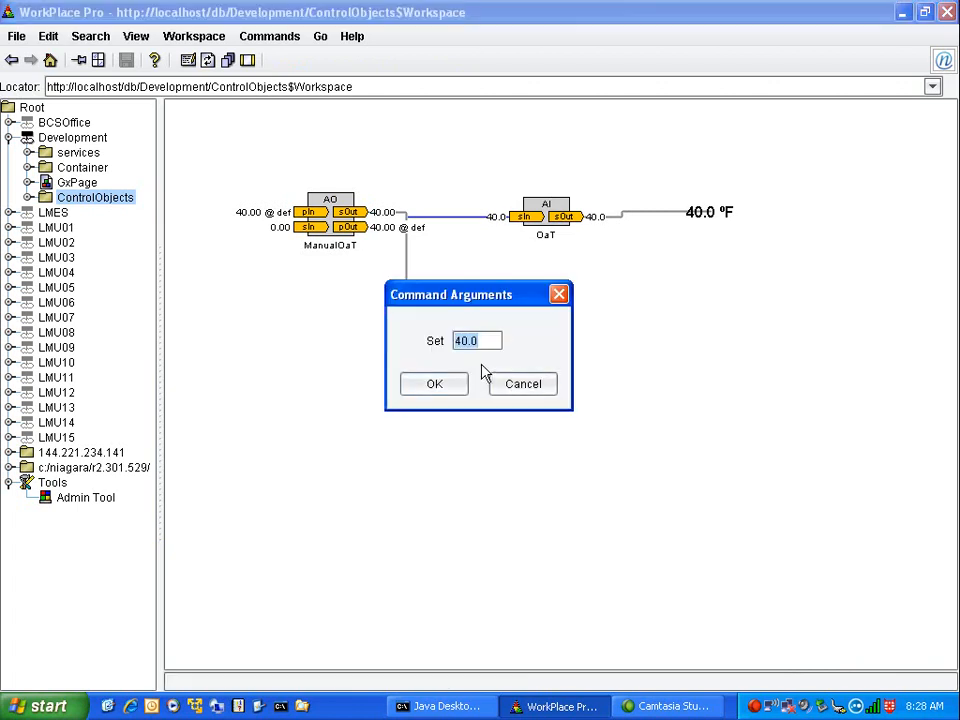
type("41")
key("Return")
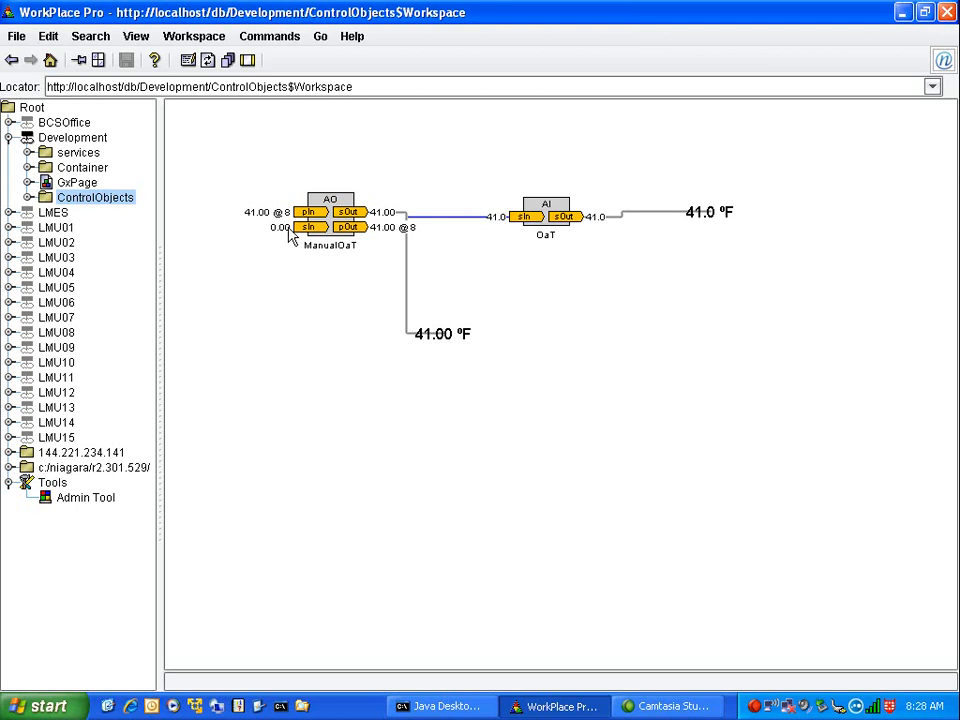
Review ManualOaT's priority array, then set its manualAuto command tag to Auto, apply the change and return to the workspace editor
left_click(190, 62)
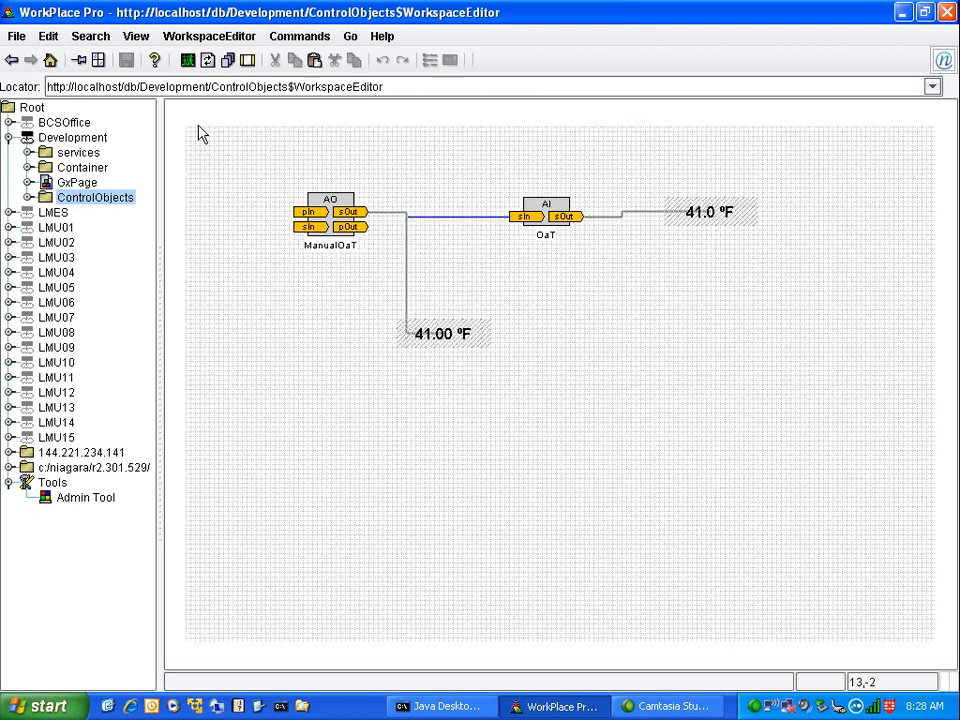
right_click(343, 224)
mouse_move(400, 233)
left_click(472, 235)
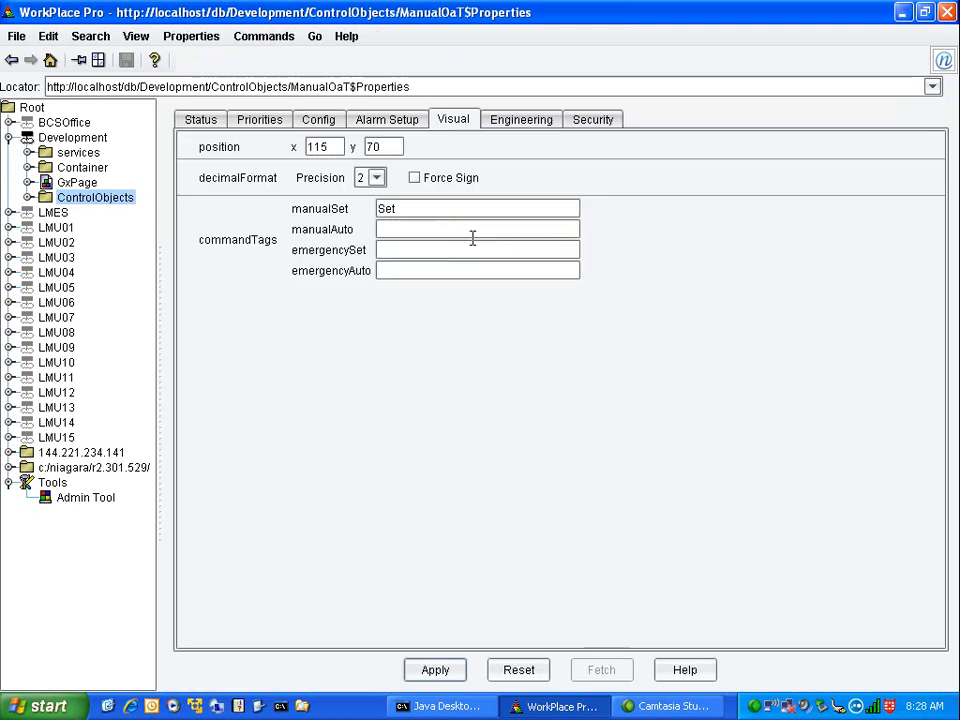
left_click(266, 126)
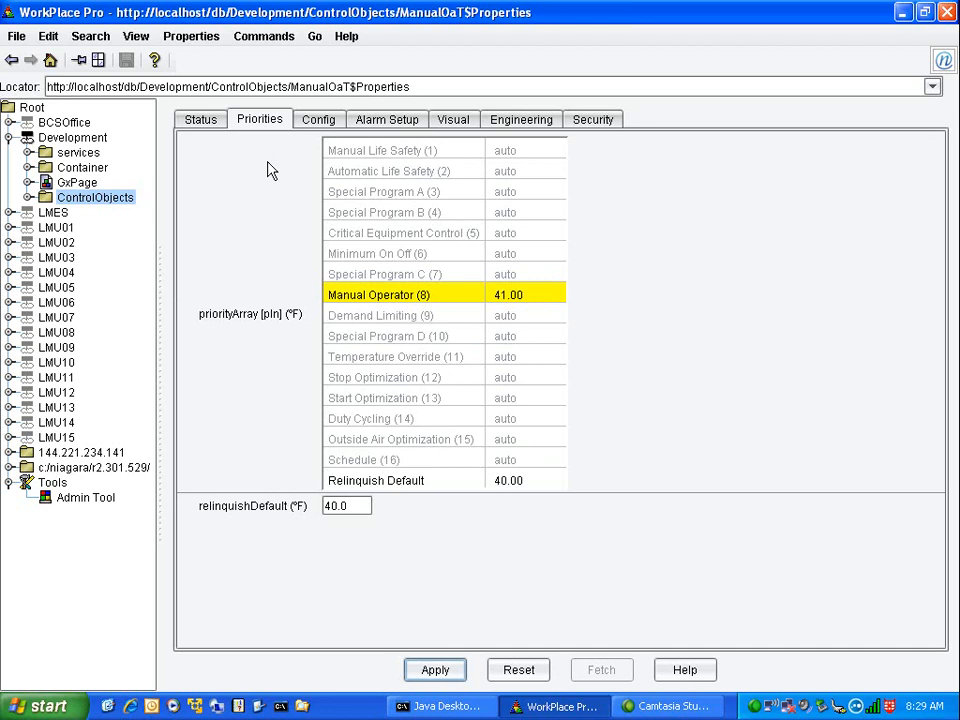
left_click(326, 122)
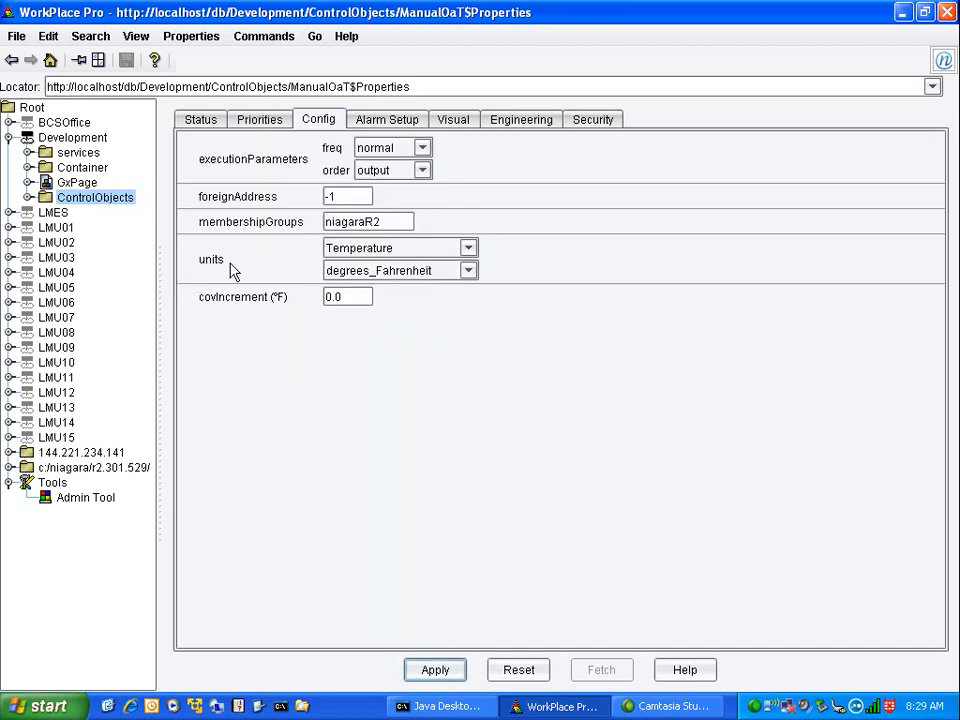
left_click(452, 121)
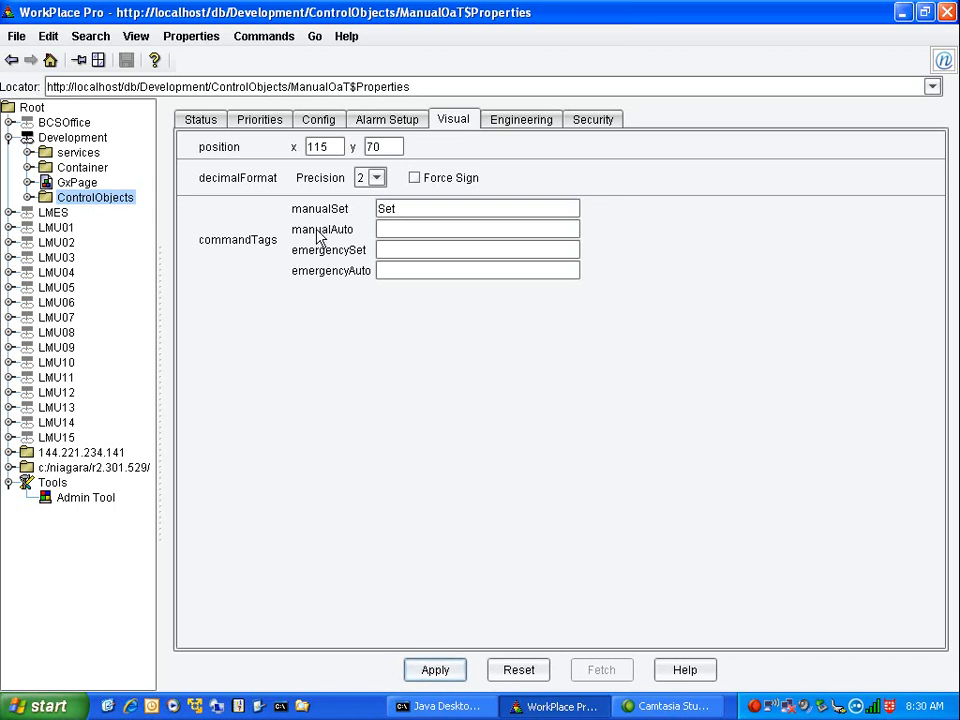
left_click(399, 228)
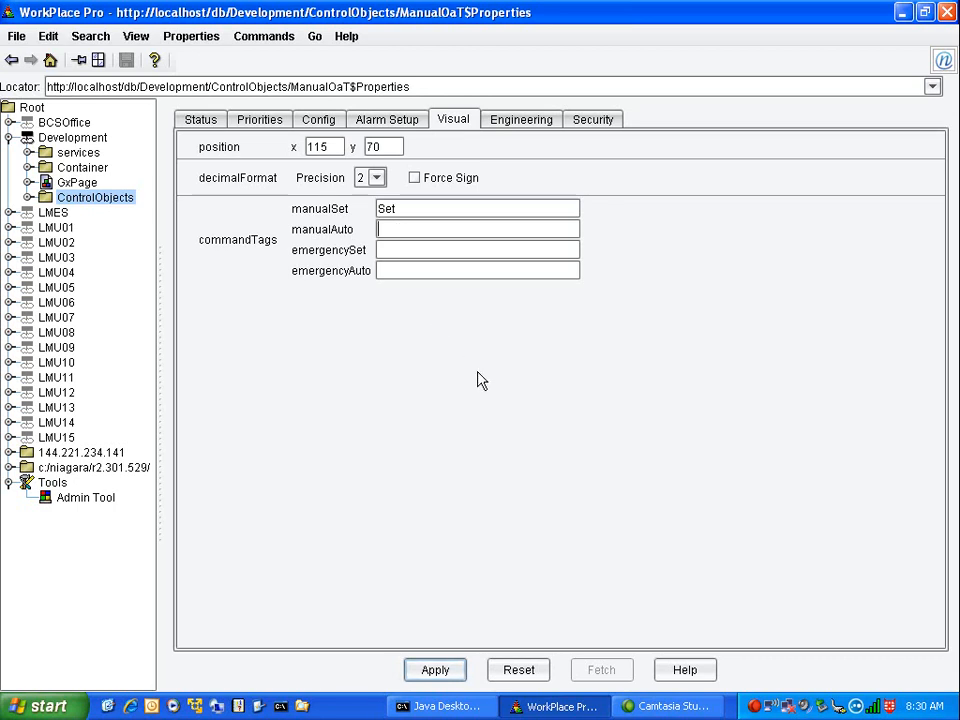
type("Auto")
key("Return")
left_click(12, 62)
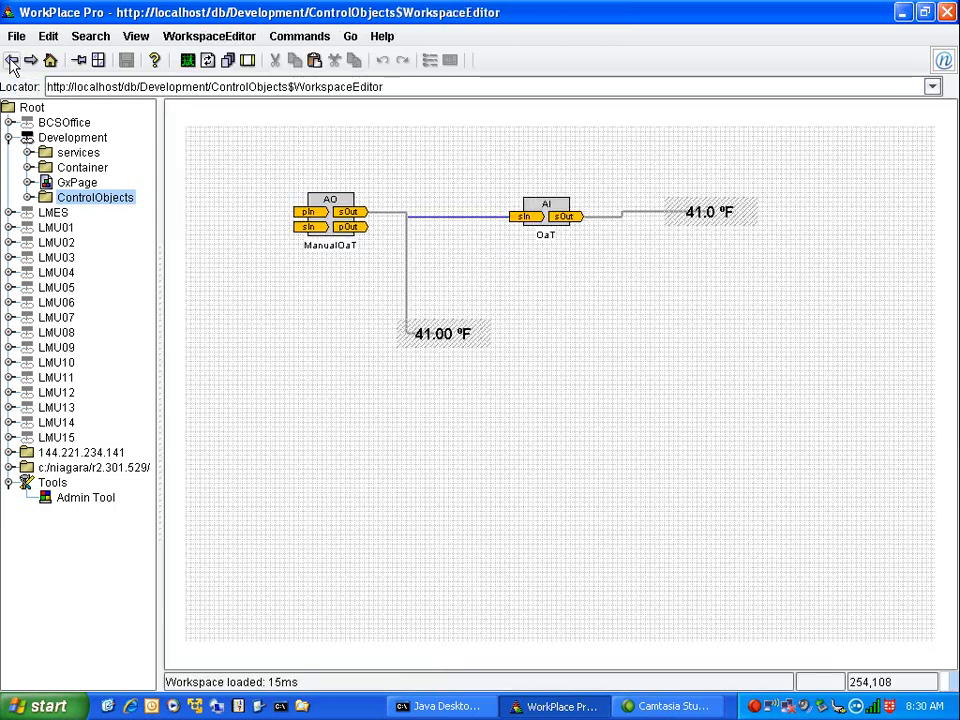
In the live workspace view, release ManualOaT's manual override with the Auto command on its text display
left_click(187, 60)
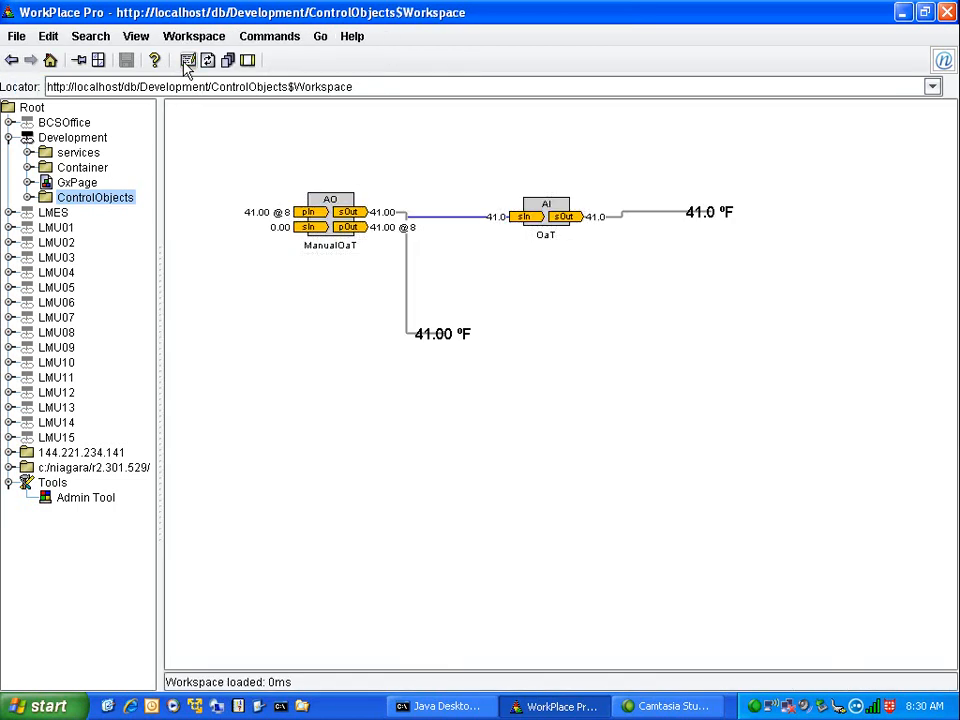
right_click(433, 341)
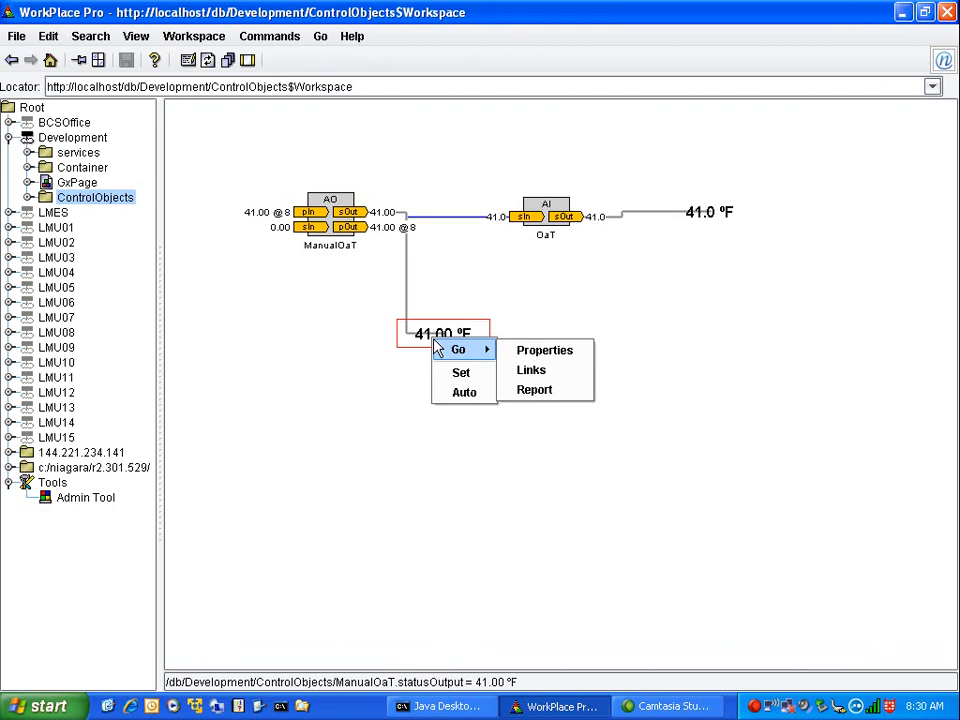
left_click(466, 395)
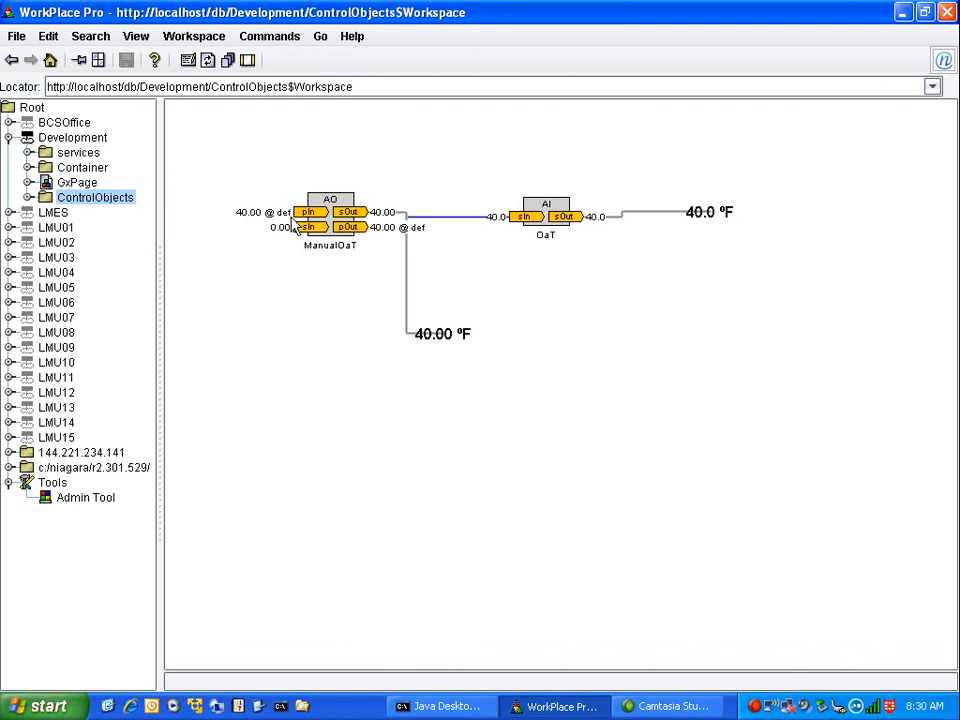
Examine the active level in ManualOaT's priority array and return to the workspace
right_click(338, 213)
mouse_move(372, 224)
left_click(448, 225)
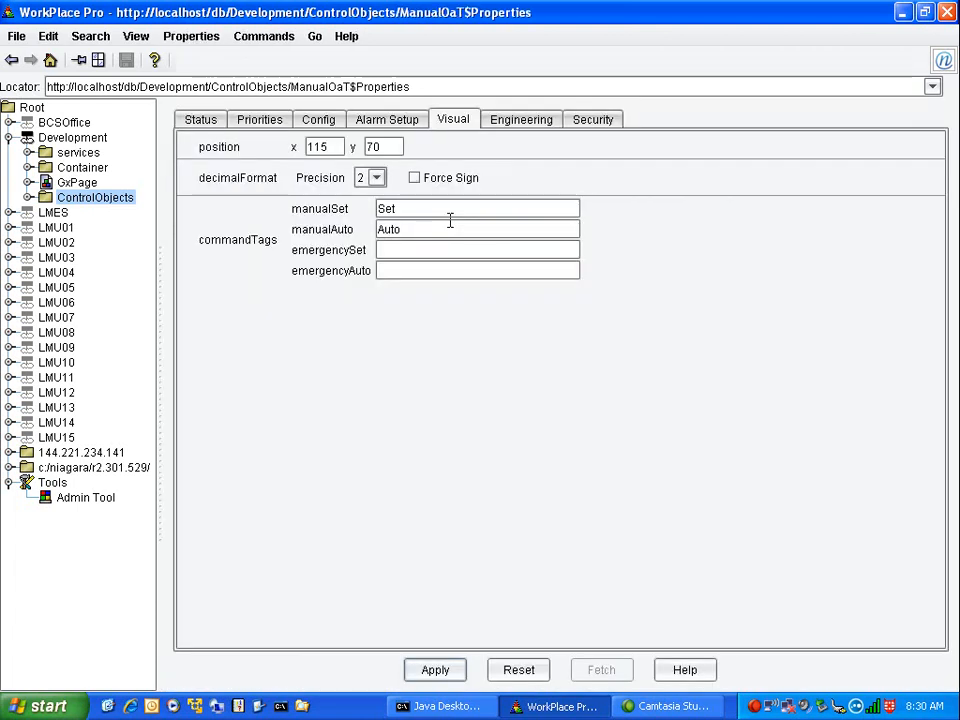
left_click(318, 122)
left_click(270, 122)
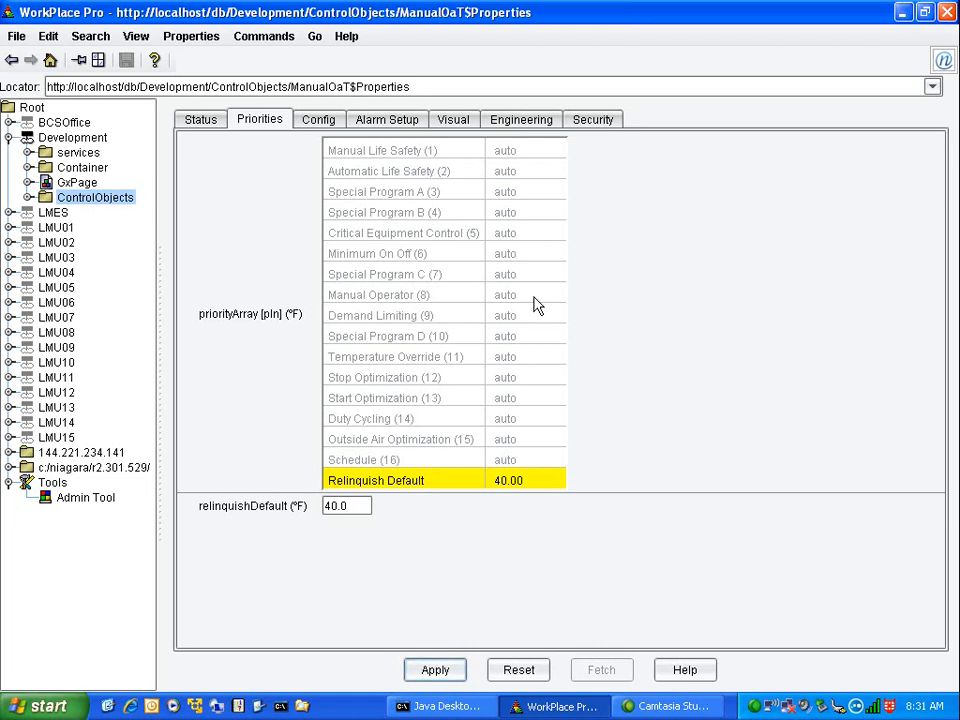
left_click(12, 62)
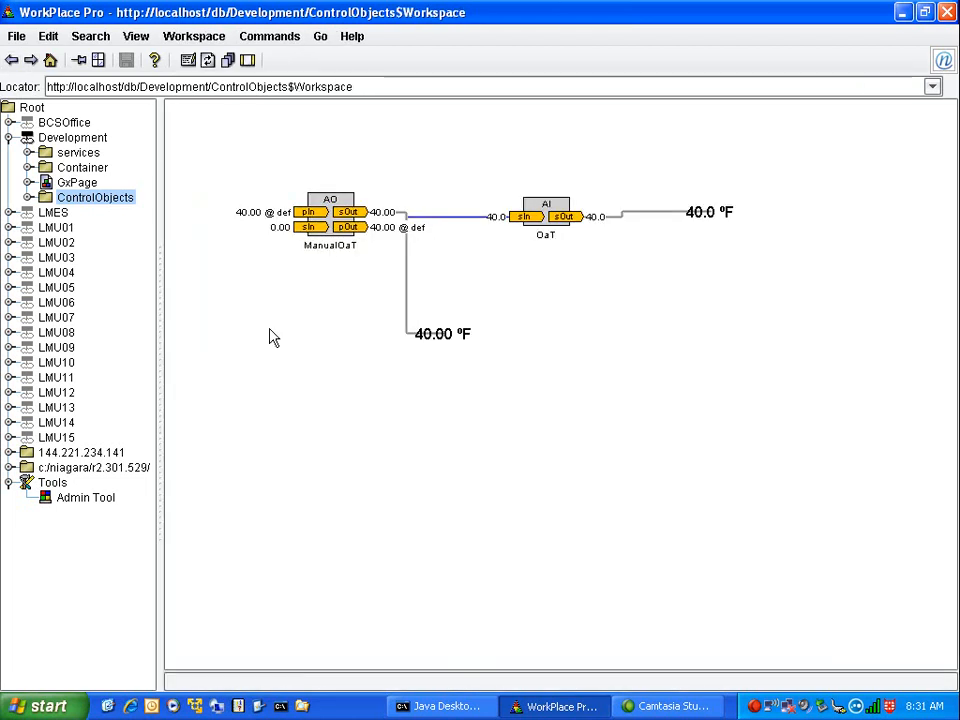
Set ManualOaT's relinquishDefault to NaN and apply it, then move its text display slightly down and right in the workspace editor
left_click(199, 64)
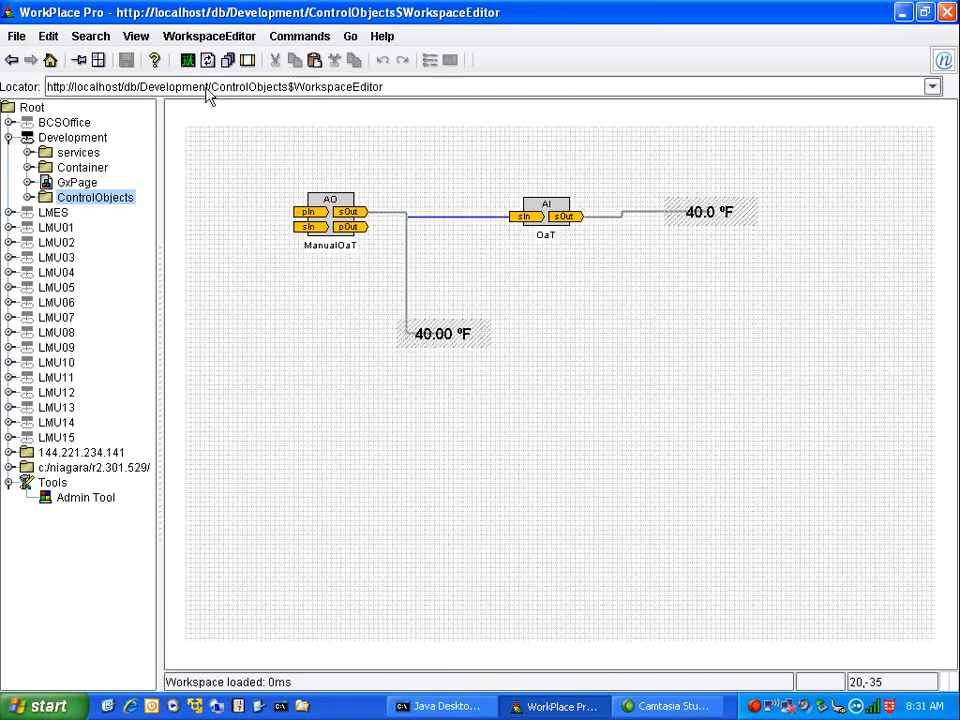
right_click(330, 213)
mouse_move(354, 222)
left_click(472, 228)
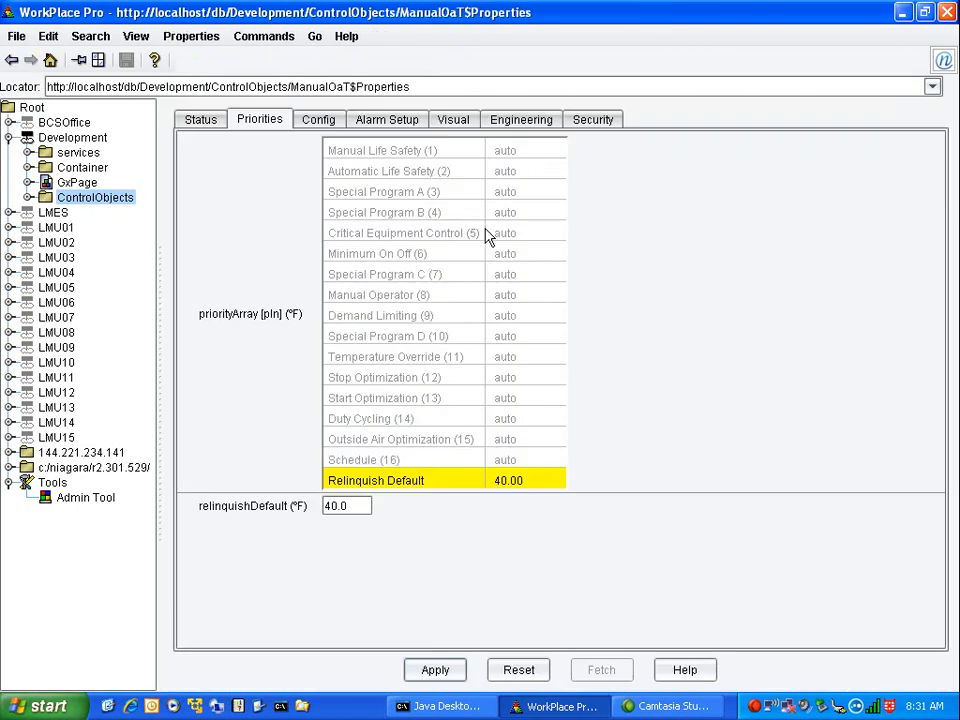
left_click_drag(356, 508, 257, 513)
type("NaN")
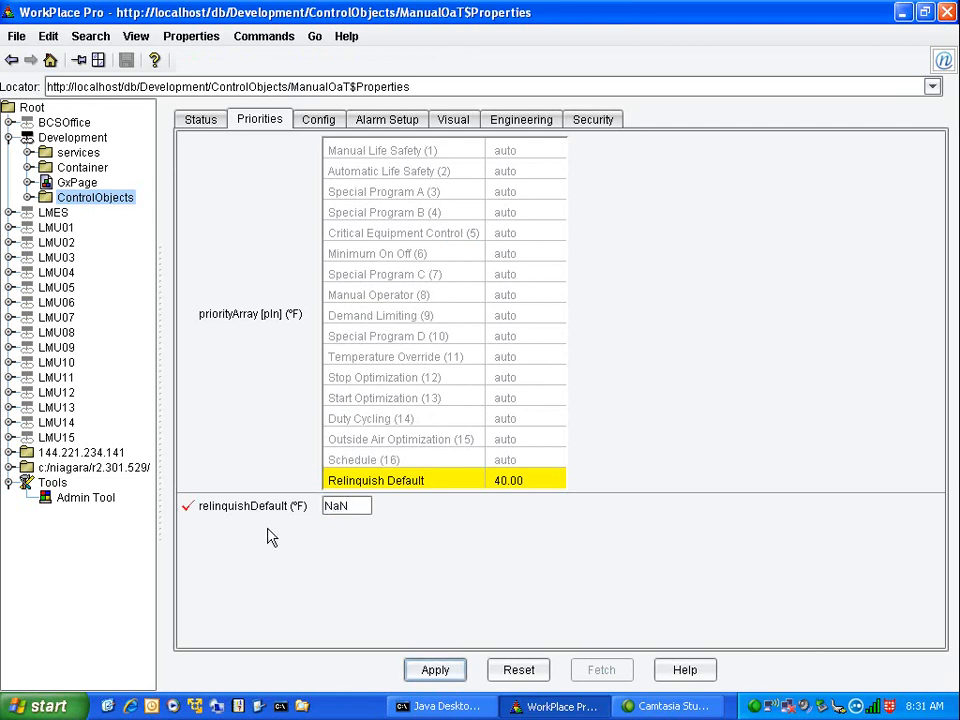
key("Return")
left_click(12, 60)
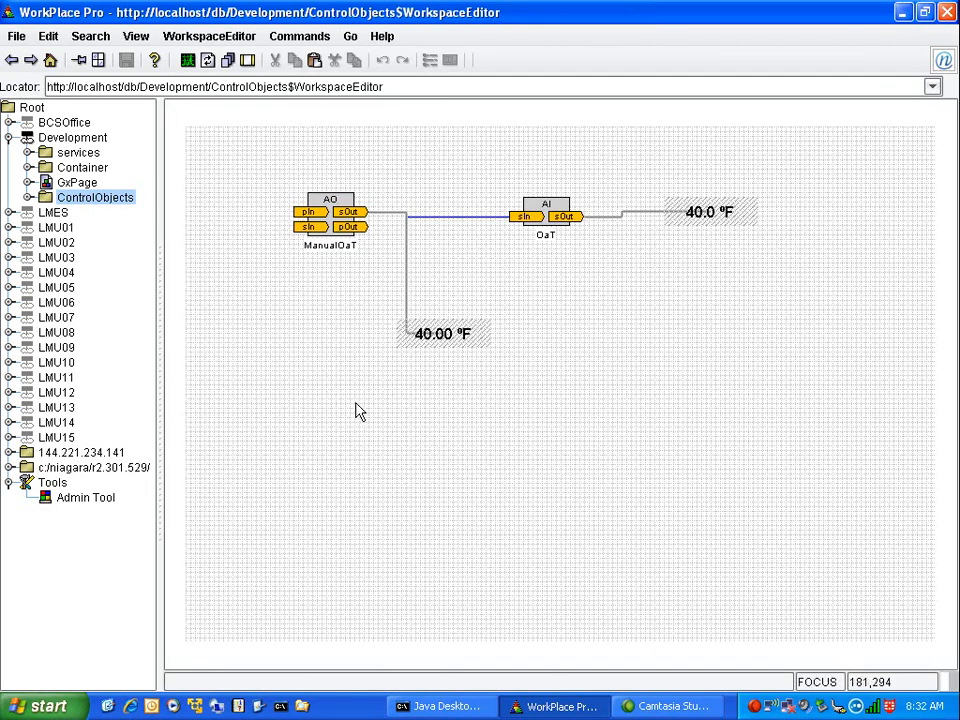
left_click_drag(439, 339, 460, 353)
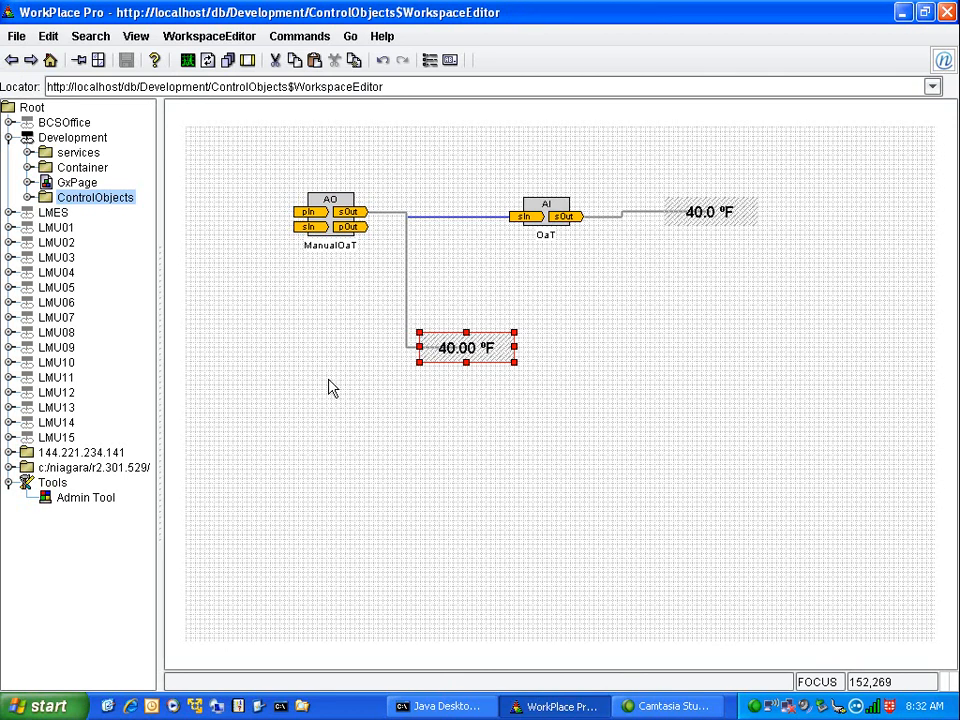
Open ManualOaT's properties and review its manual and emergency command tags
right_click(345, 214)
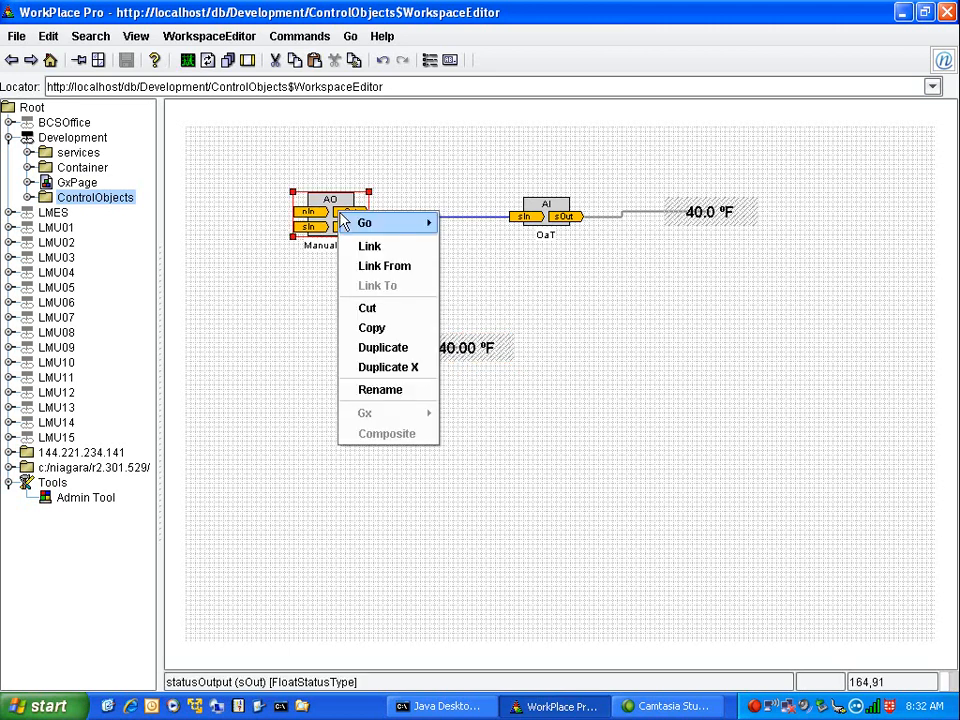
left_click(484, 225)
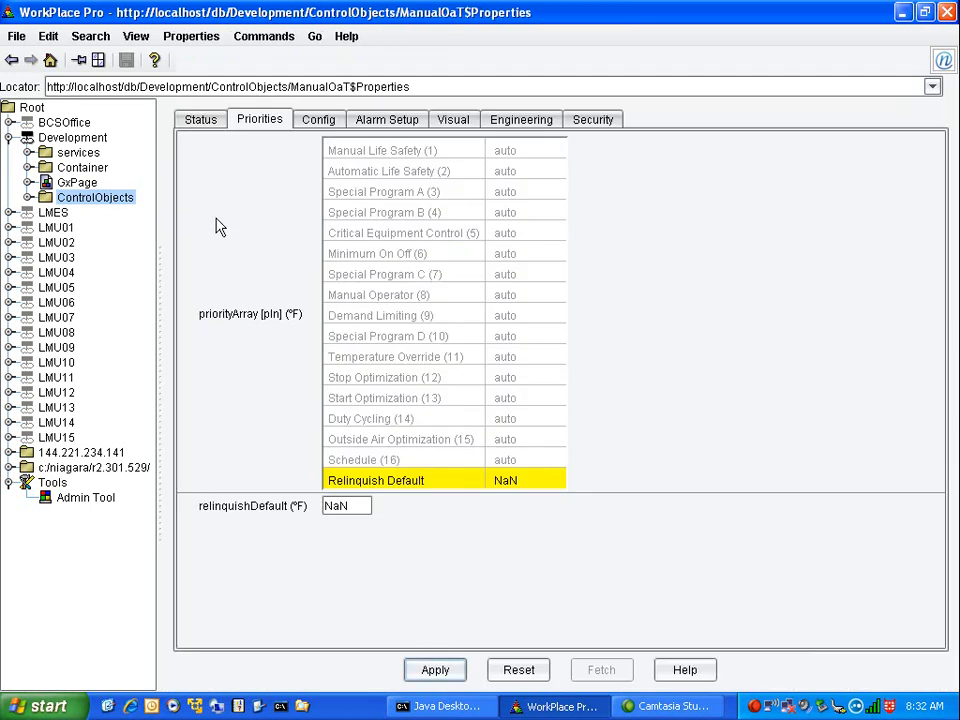
left_click(455, 121)
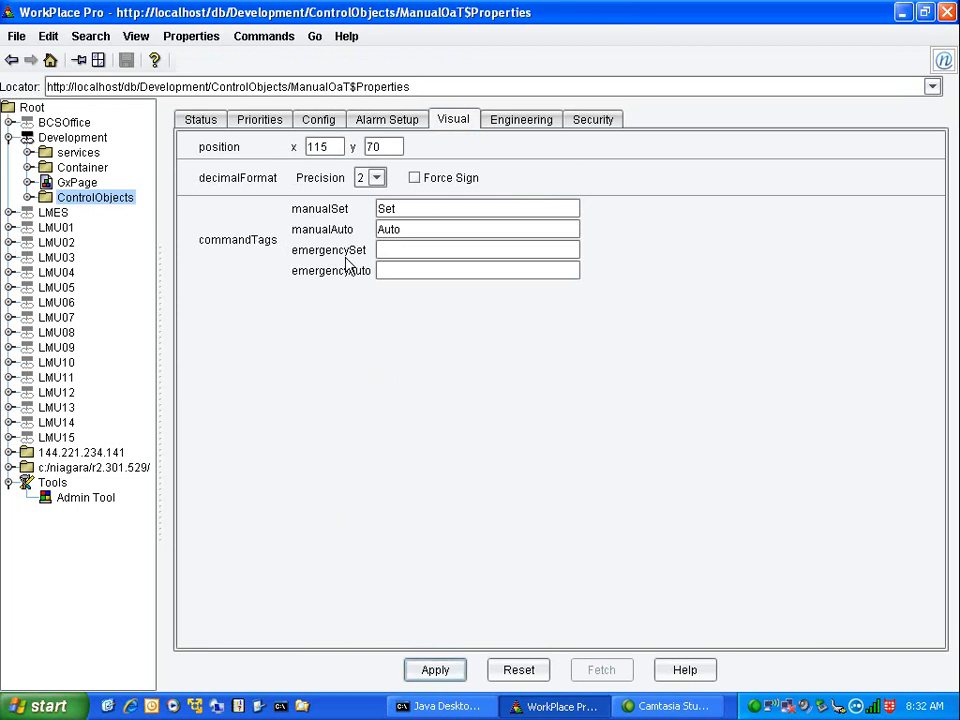
left_click_drag(398, 208, 358, 208)
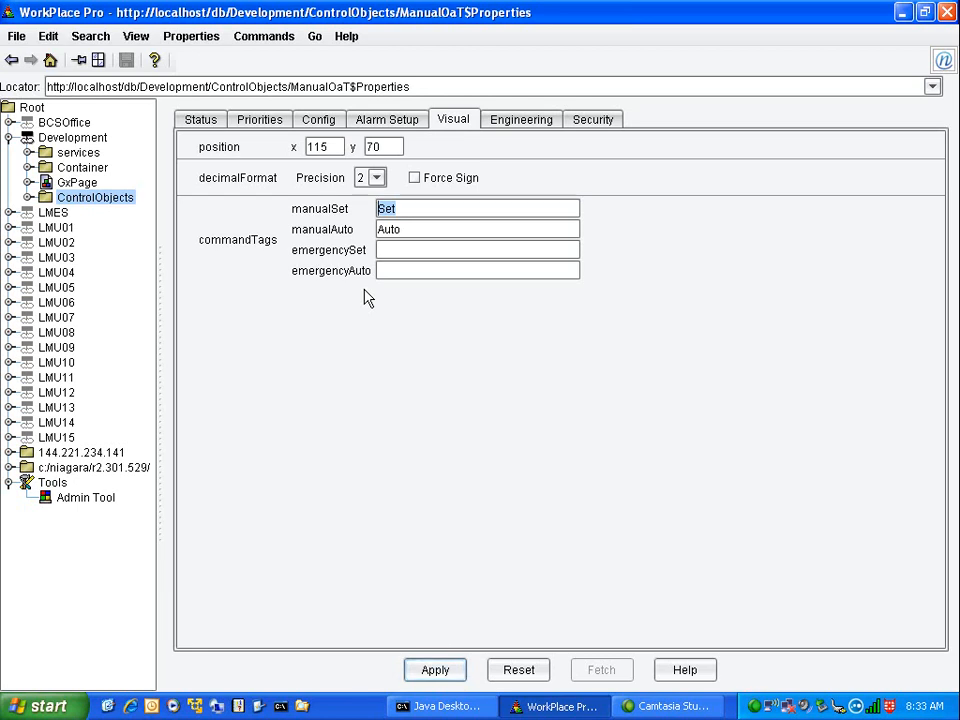
Review ManualOaT's configuration, priorities, alarm setup and engineering properties, then return to the workspace editor
left_click(314, 124)
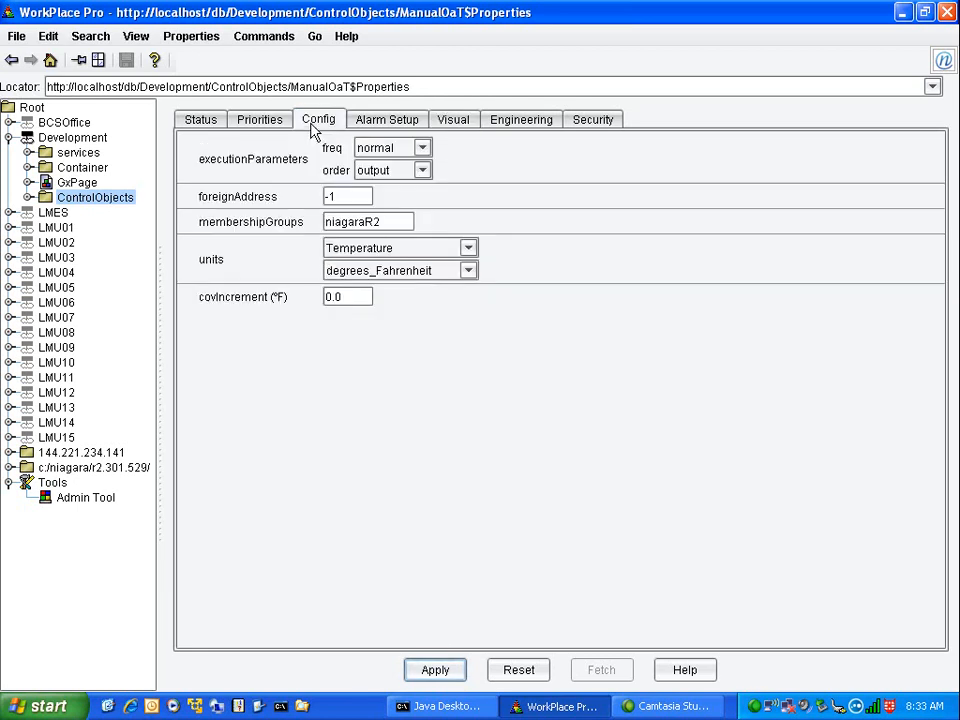
left_click(268, 122)
left_click(328, 122)
left_click(396, 118)
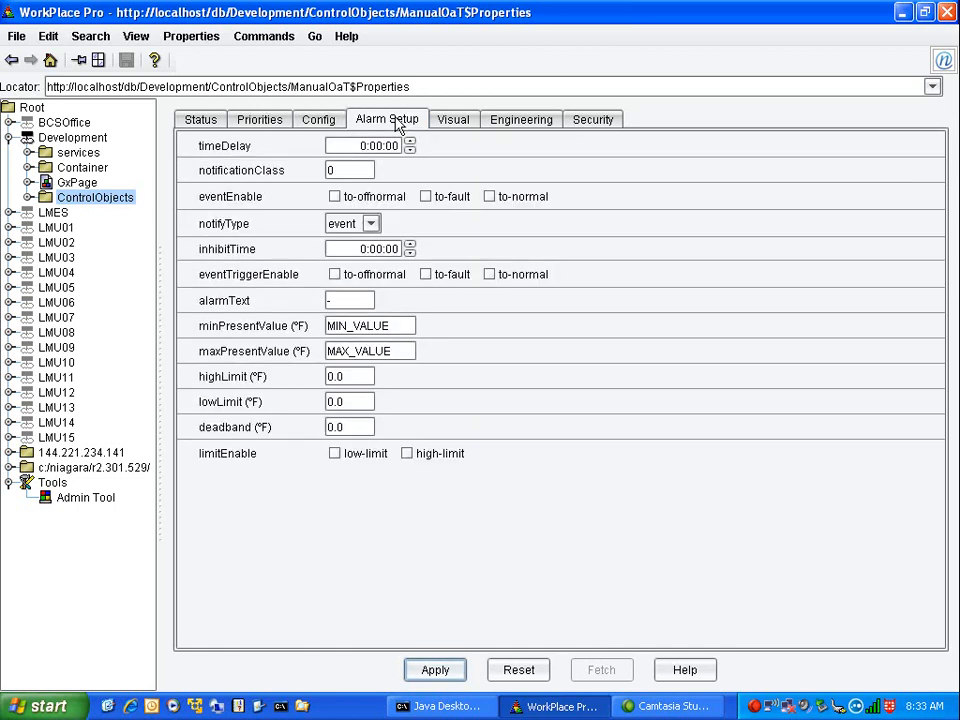
left_click(470, 120)
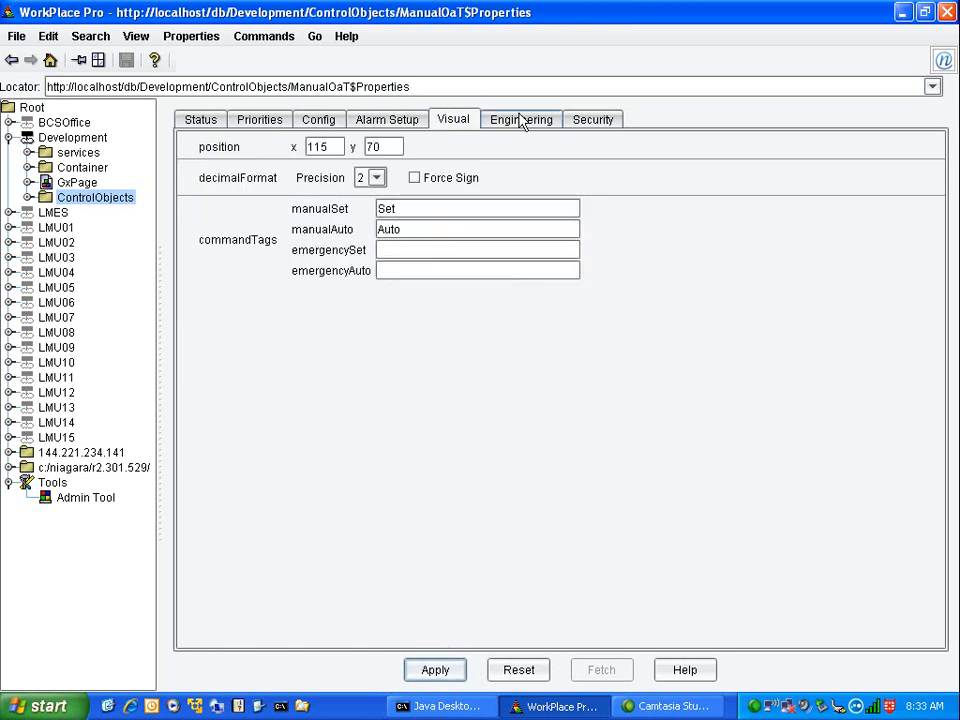
left_click(523, 121)
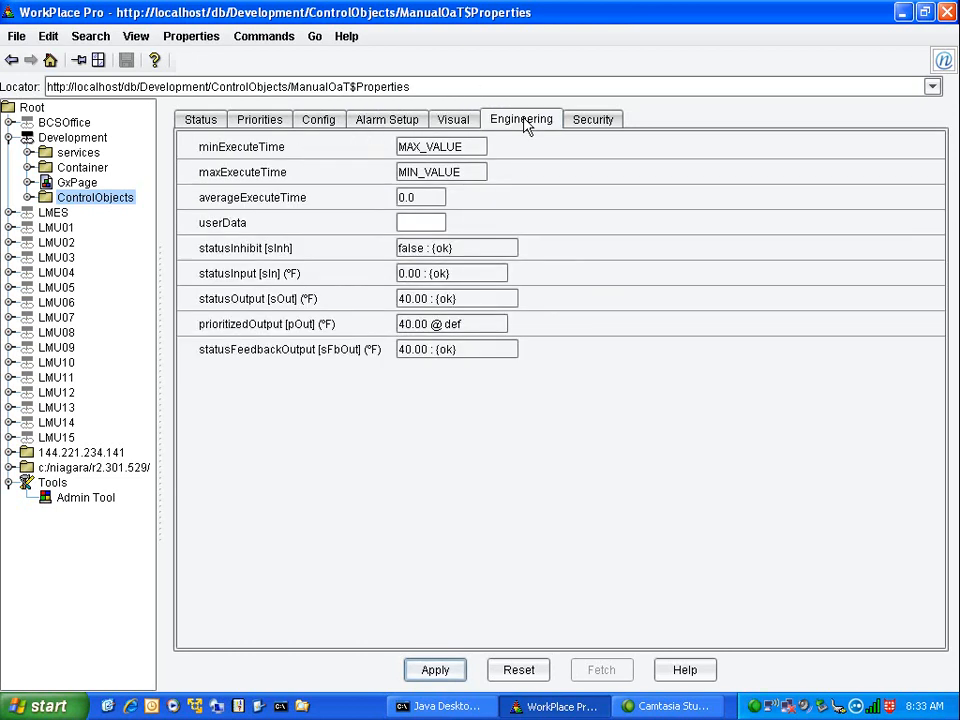
left_click(378, 122)
left_click(325, 122)
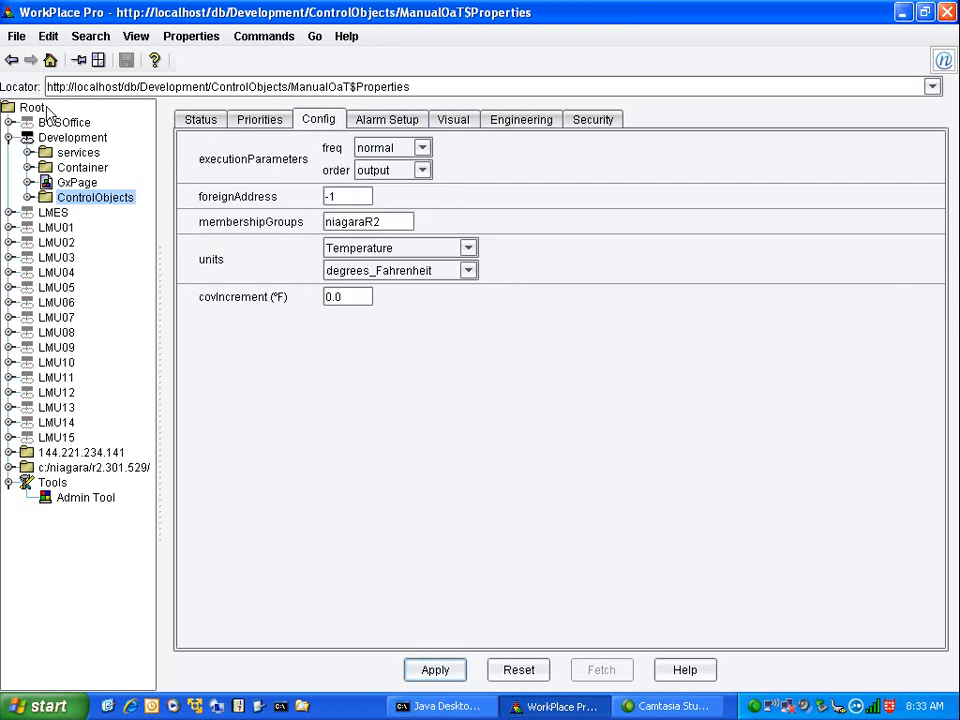
left_click(11, 60)
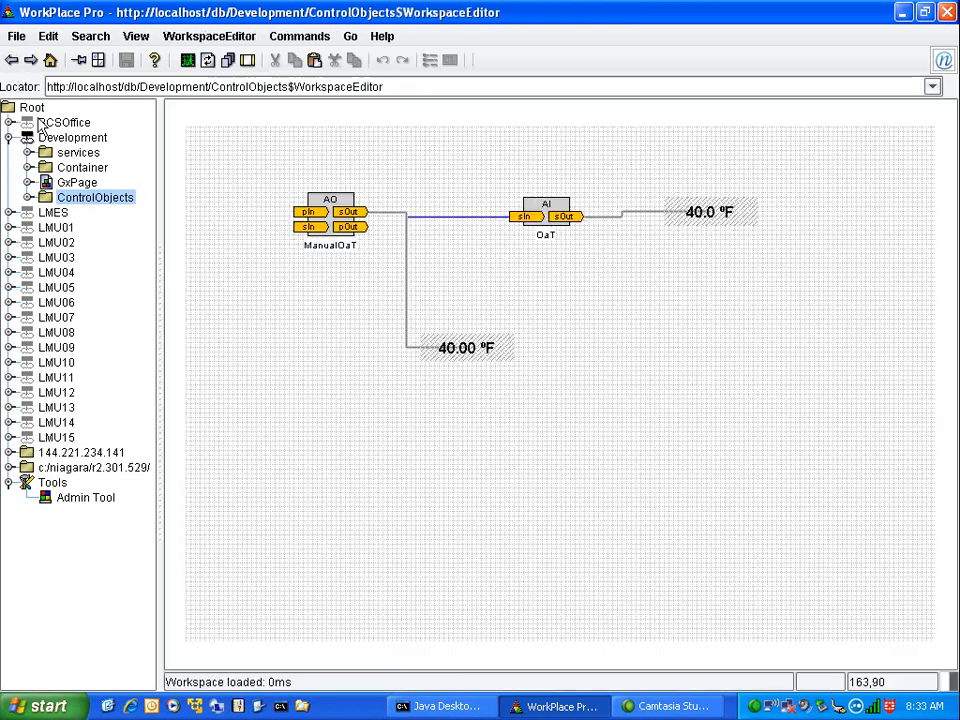
Move ManualOaT slightly left, check its available commands in the live workspace view, and return to the workspace editor
left_click(305, 214)
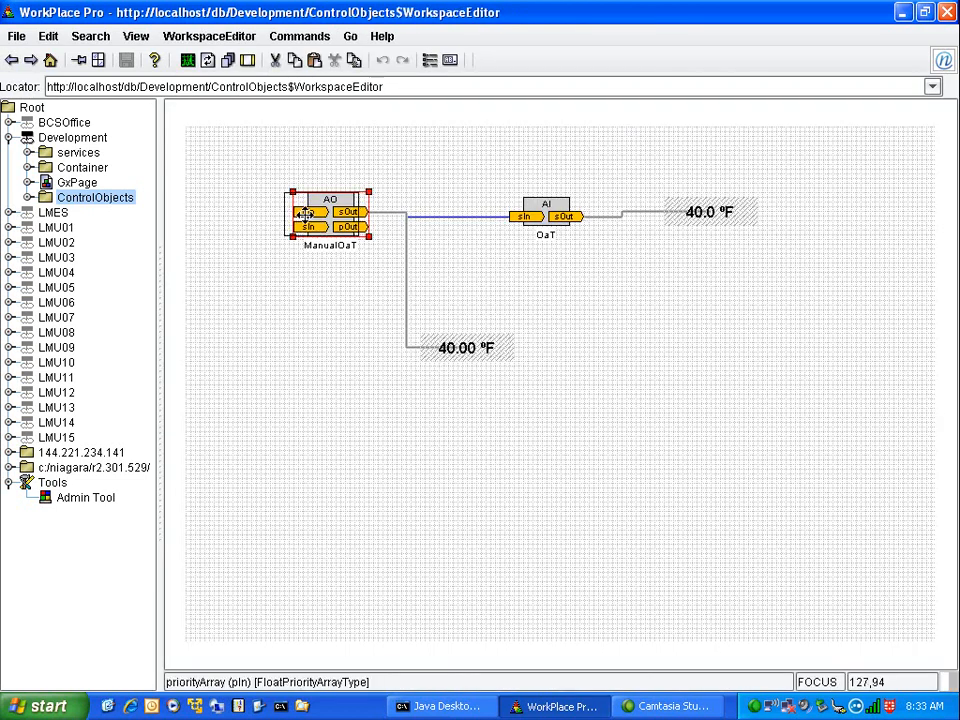
left_click(187, 60)
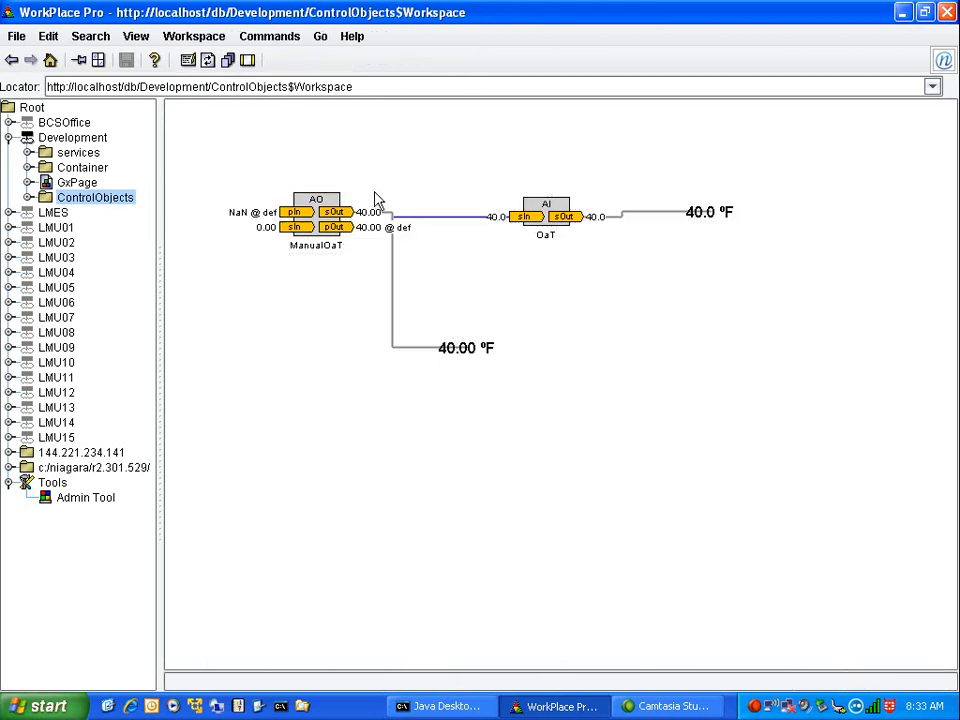
right_click(306, 228)
mouse_move(312, 234)
left_click(294, 480)
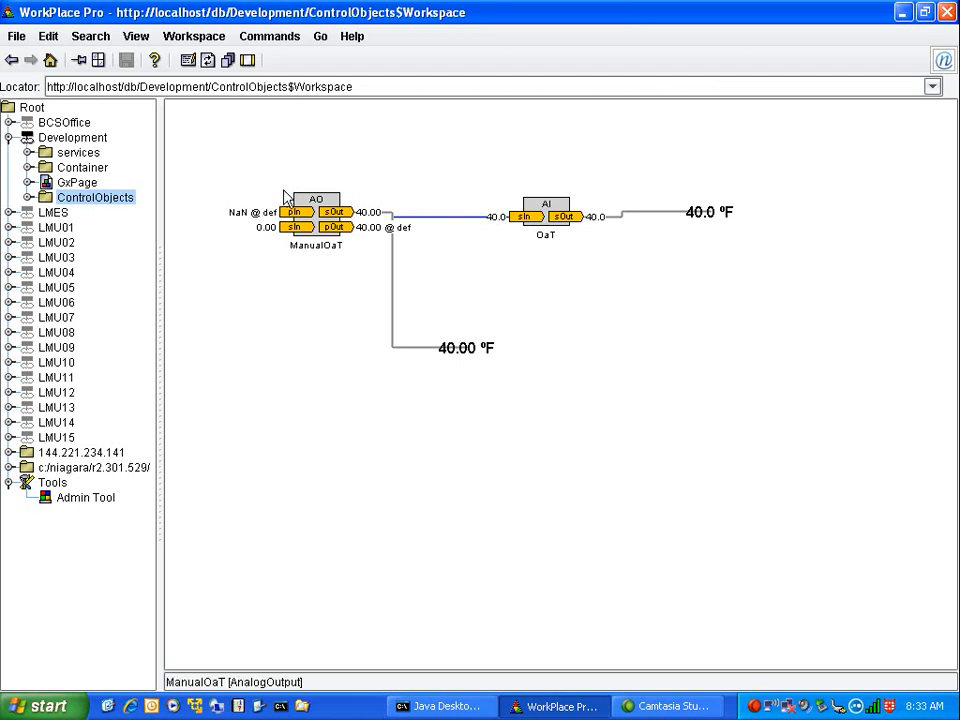
left_click(188, 61)
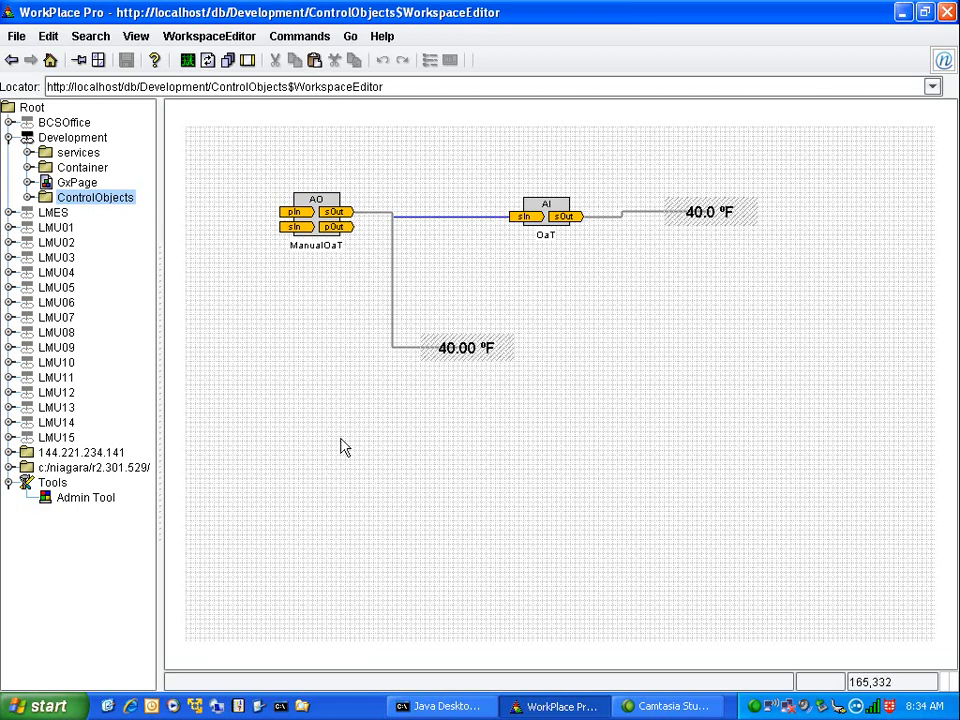
Add an Analog Command object above the existing logic and move the existing objects down to make room for it
right_click(356, 407)
mouse_move(401, 446)
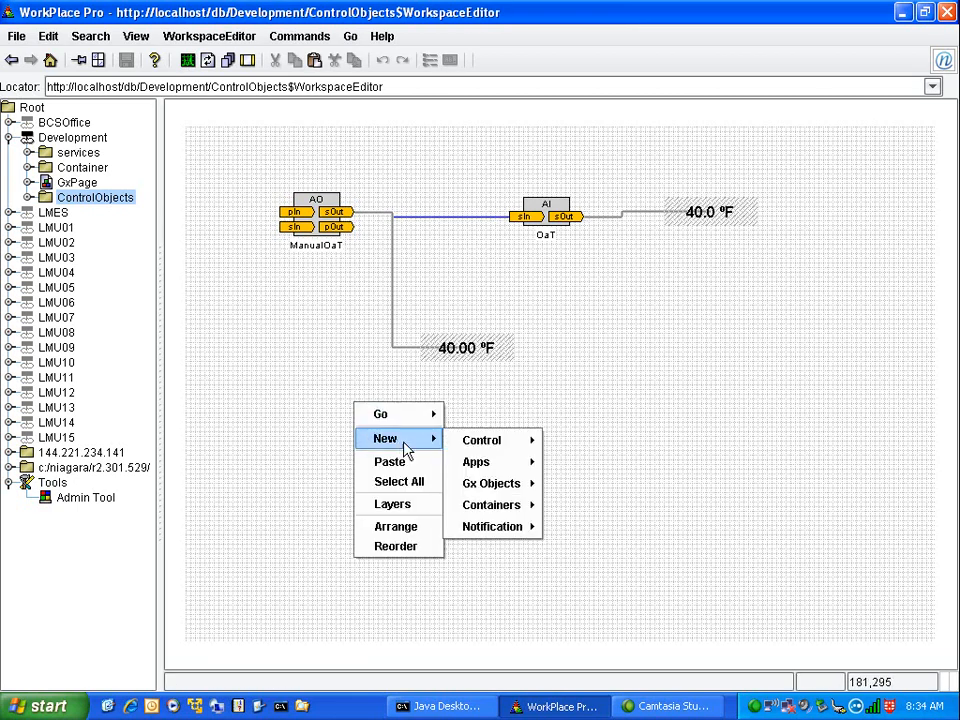
mouse_move(503, 445)
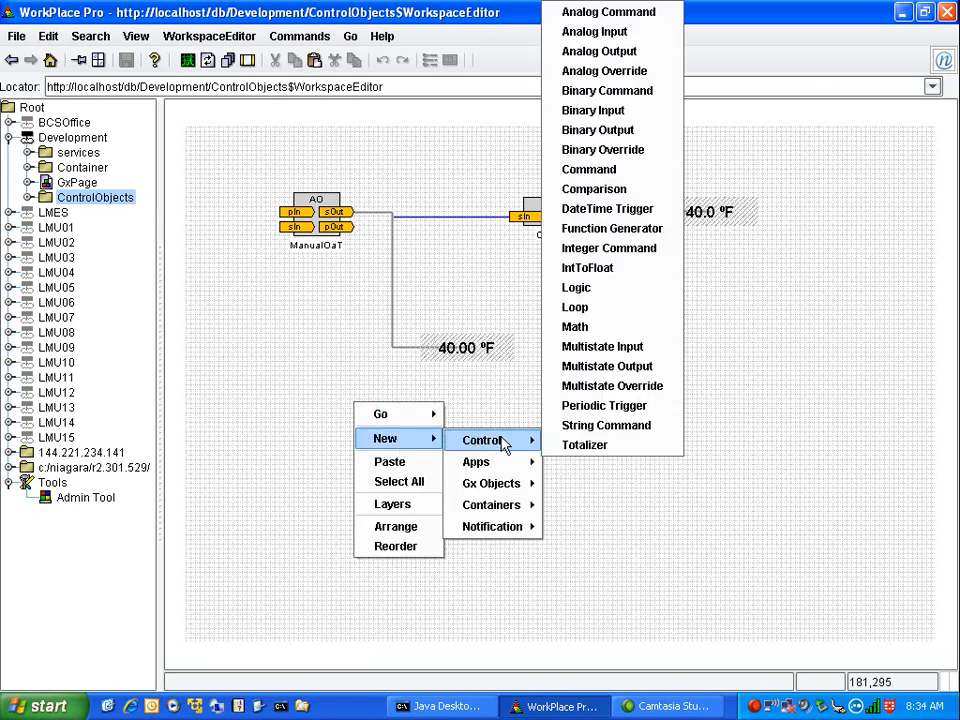
left_click(624, 18)
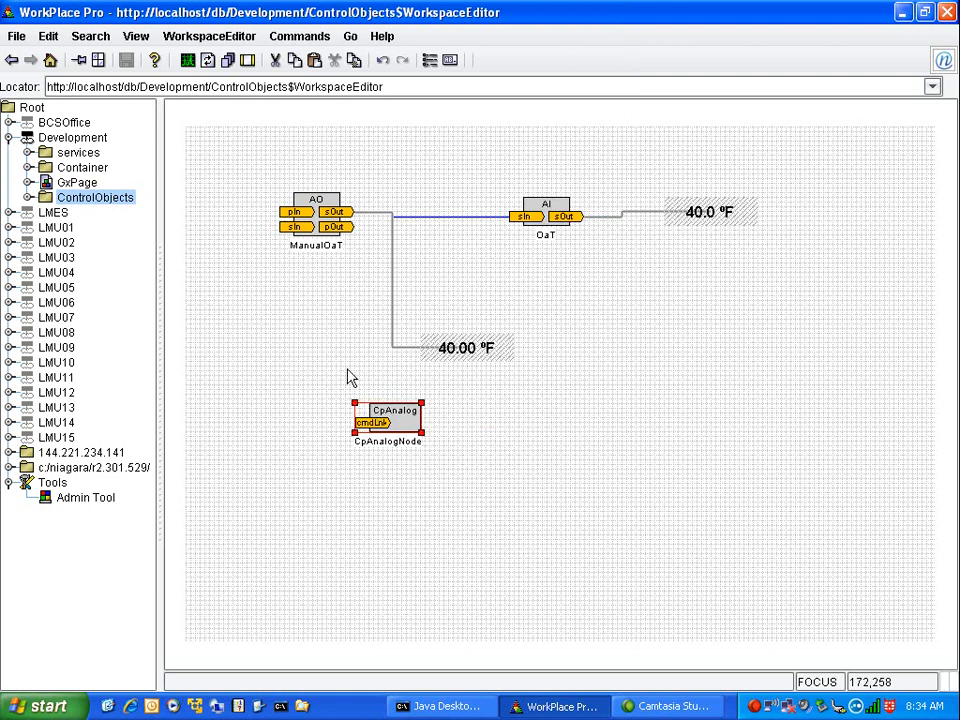
left_click_drag(392, 425, 440, 155)
left_click_drag(213, 158, 833, 471)
left_click_drag(536, 218, 554, 321)
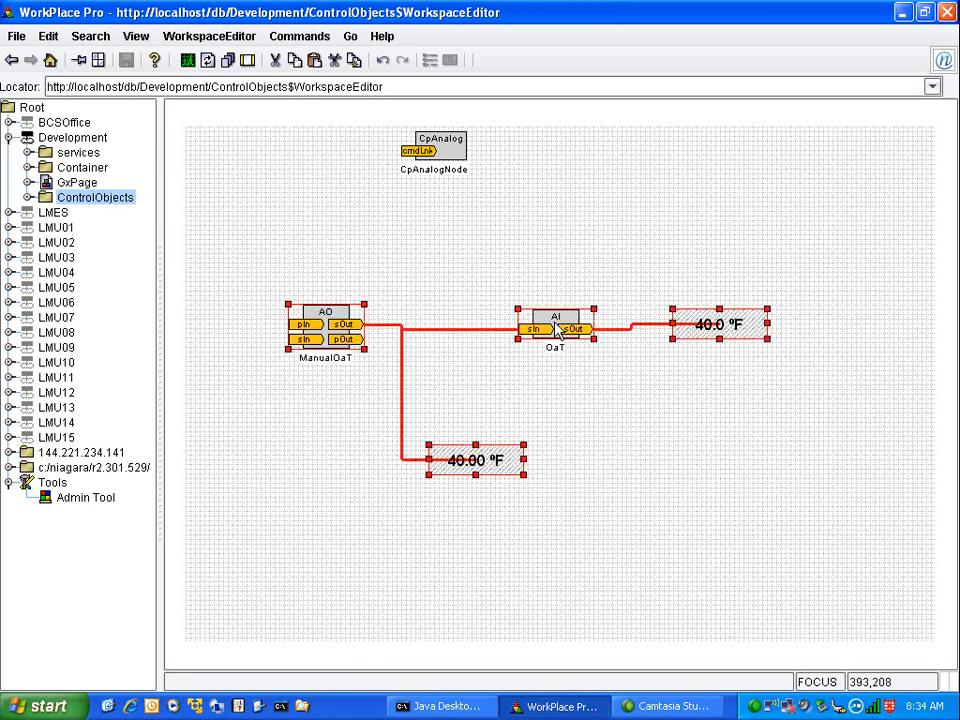
Position the CpAnalogNode command object directly above the OaT input
left_click(453, 147)
left_click_drag(453, 147, 478, 206)
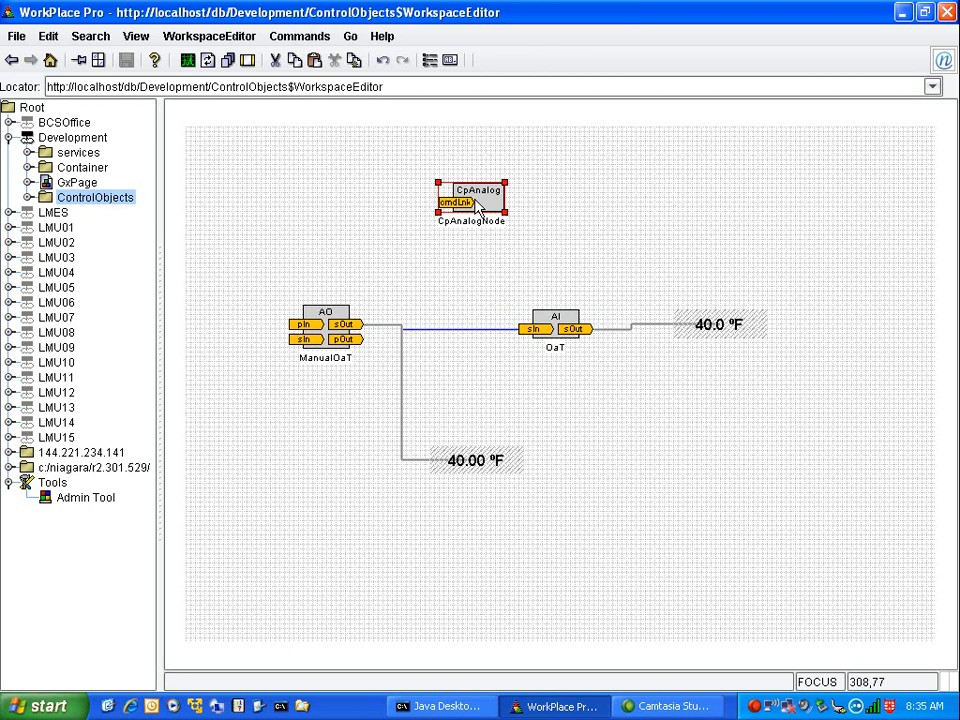
left_click_drag(478, 205, 564, 181)
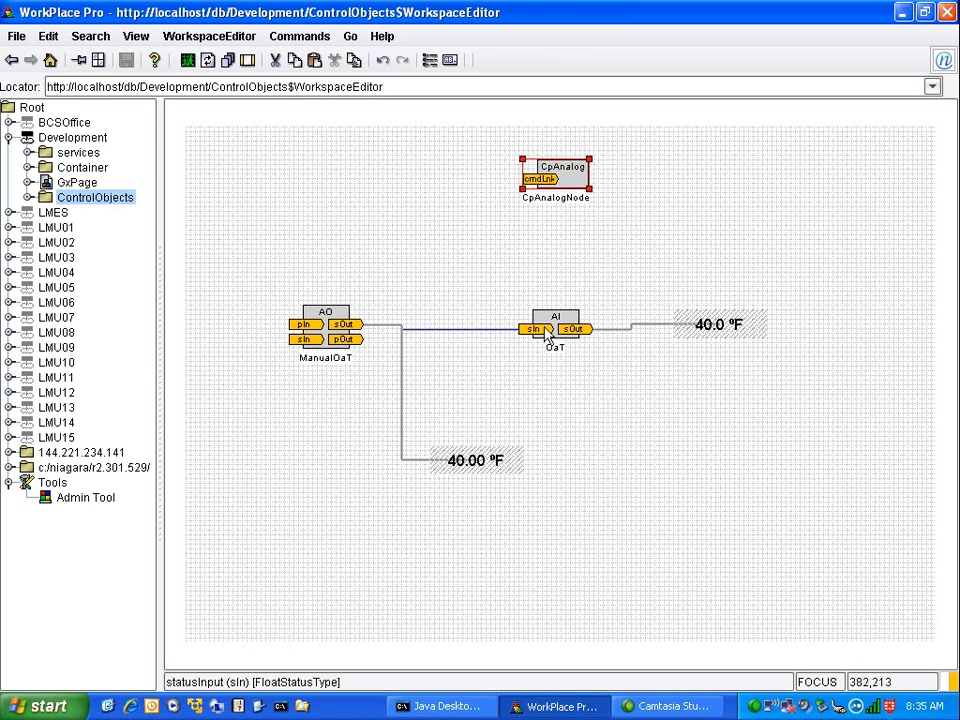
left_click(547, 340)
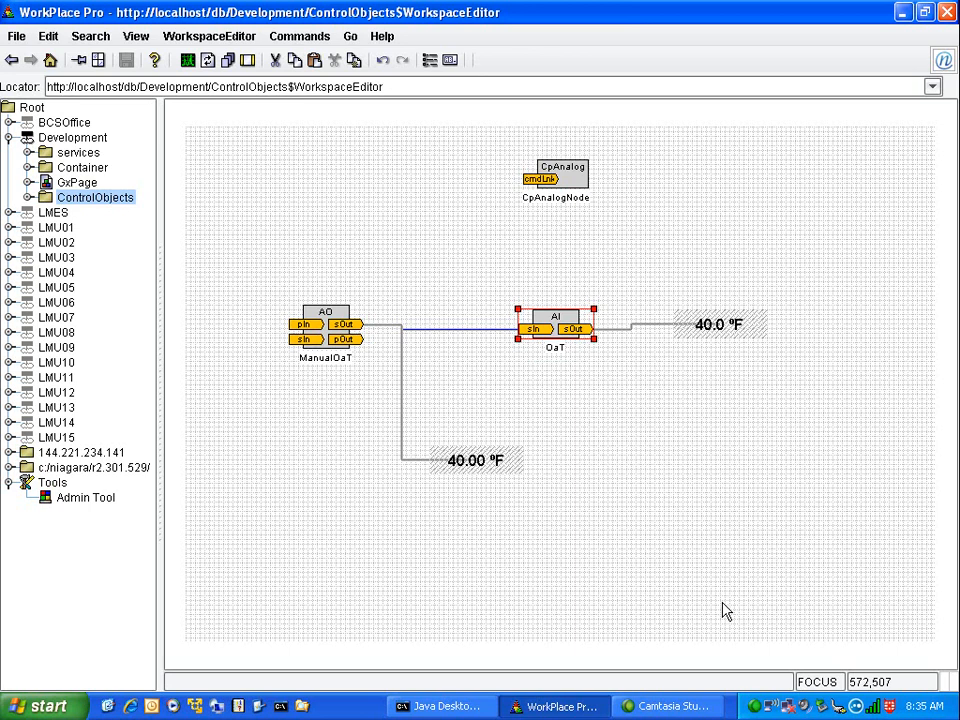
Duplicate OaT's text display and place the copy below and slightly left of the original
right_click(445, 462)
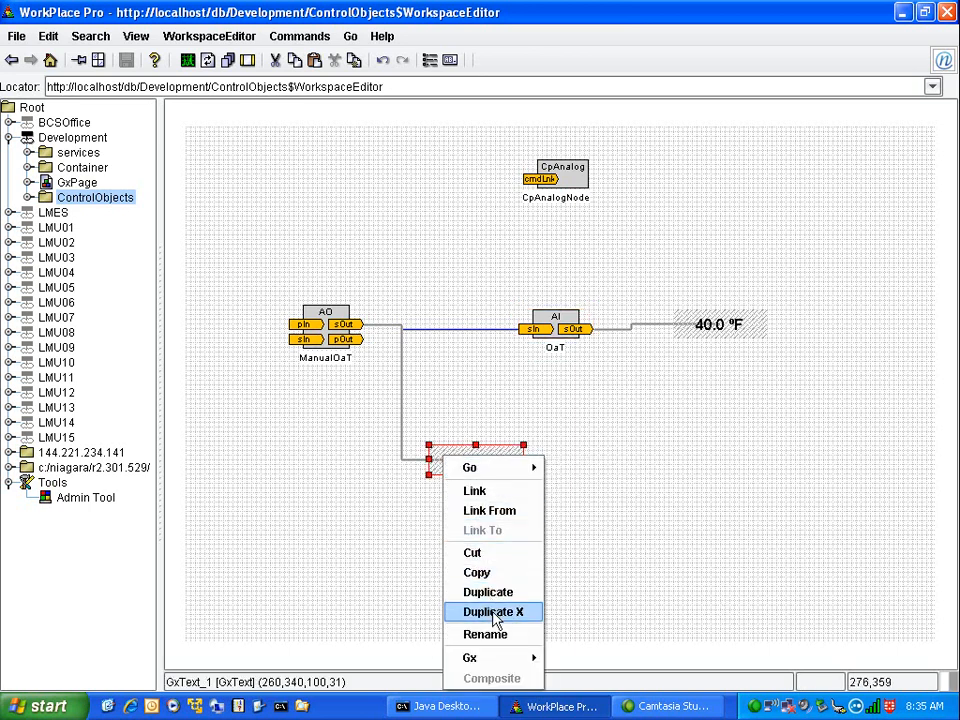
right_click(706, 326)
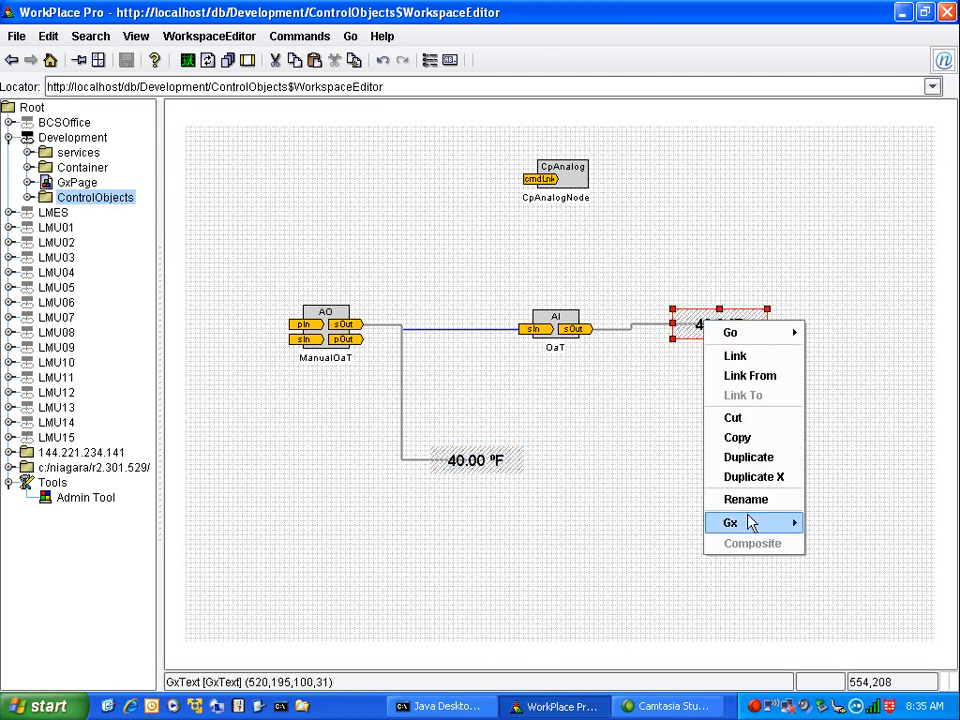
left_click(748, 457)
left_click_drag(735, 347, 670, 400)
Link OaT's lowLimit property to the binding of the duplicated text display, GxText_2
right_click(560, 327)
left_click(566, 360)
left_click(681, 412)
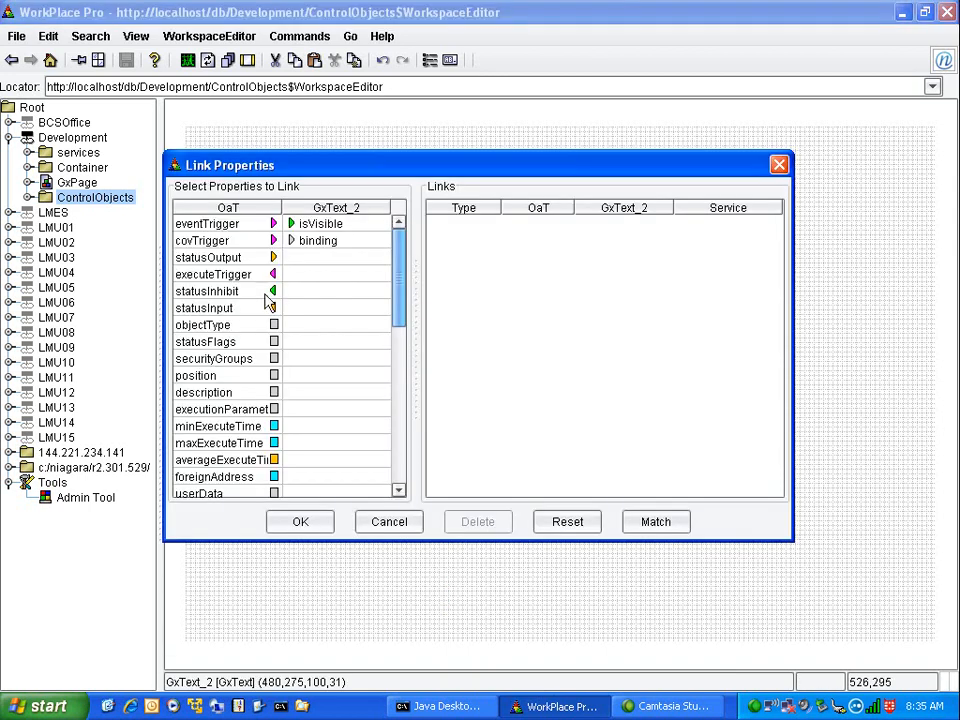
left_click(311, 241)
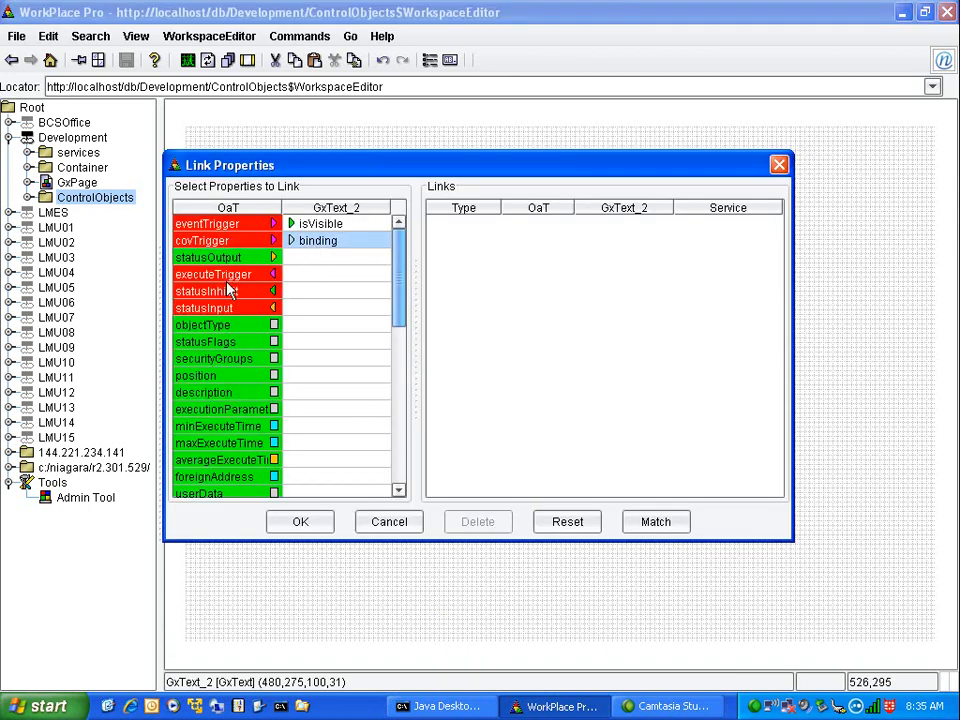
scroll(283, 350, "down", 7)
scroll(283, 350, "down", 2)
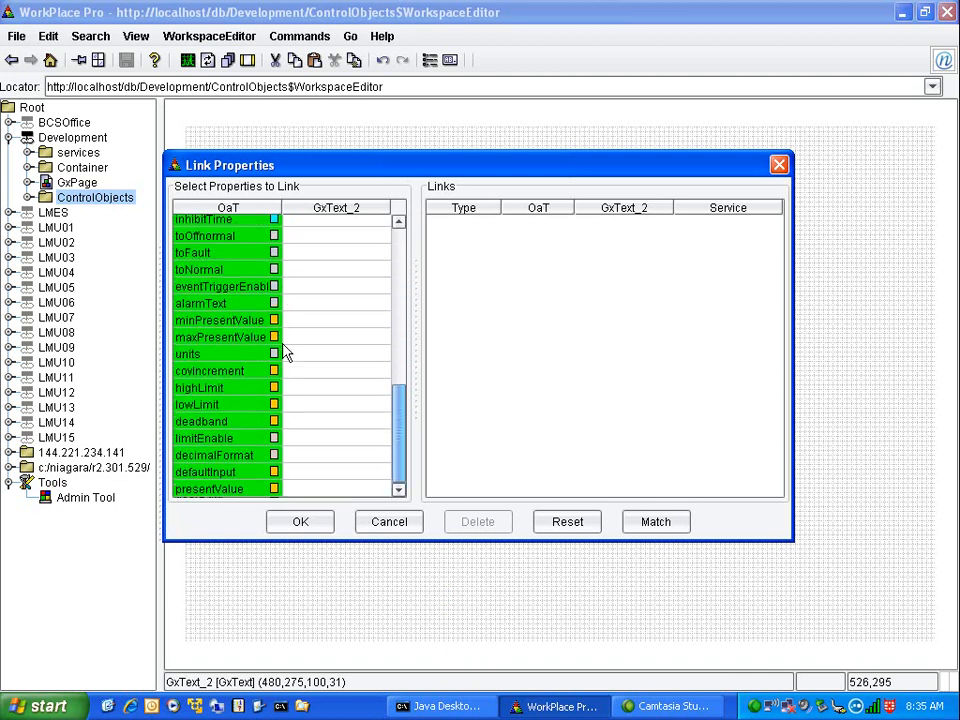
left_click(213, 405)
left_click(300, 521)
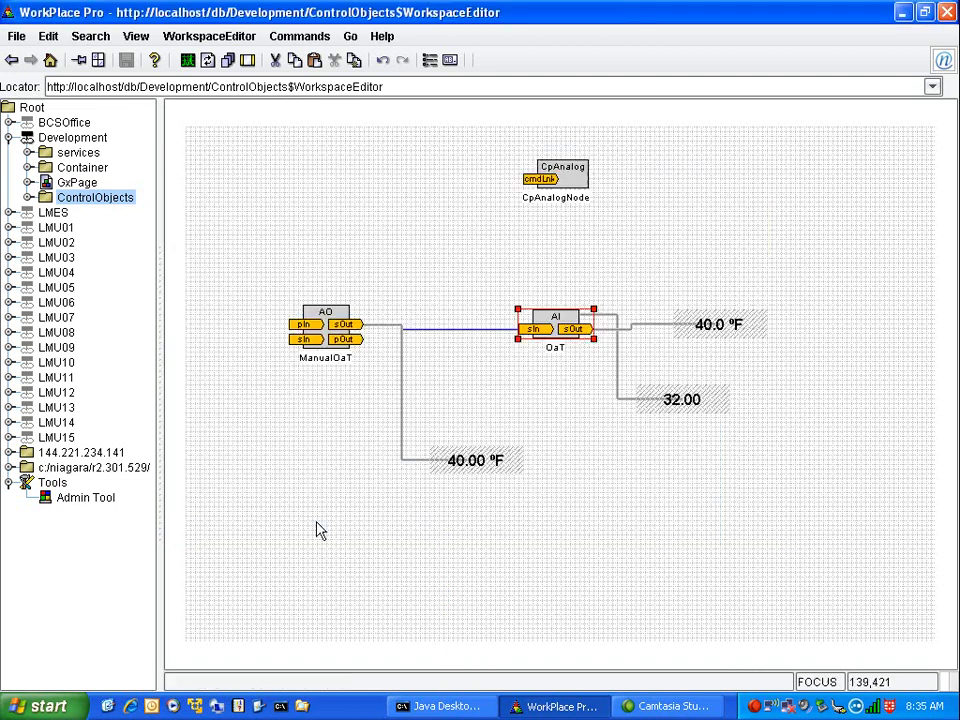
left_click(664, 400)
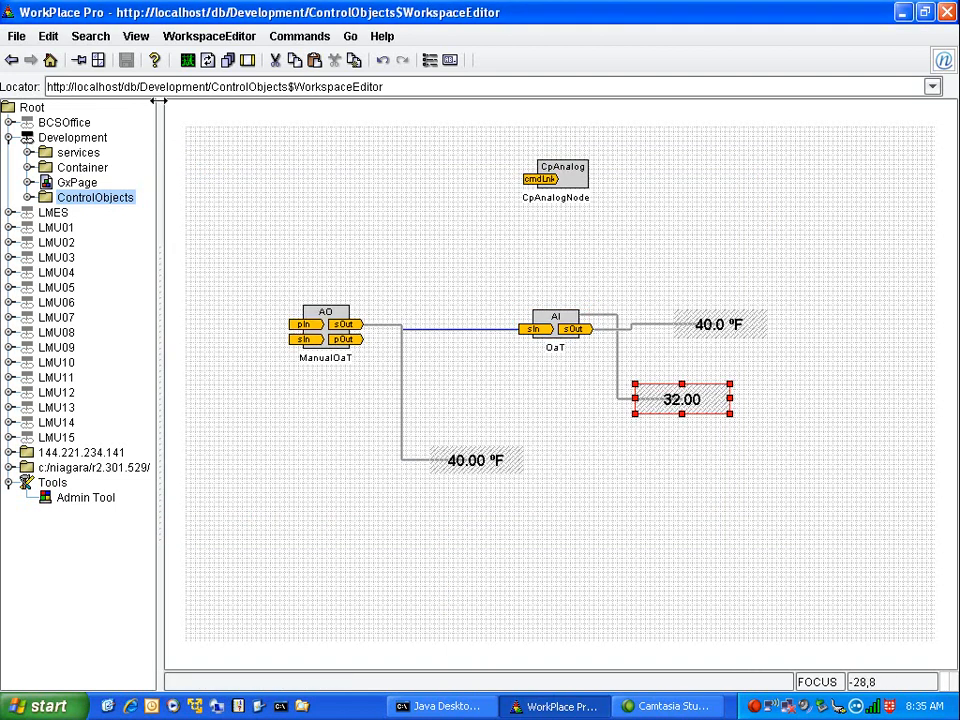
In the live workspace view, check which commands the lowLimit text display offers
left_click(187, 62)
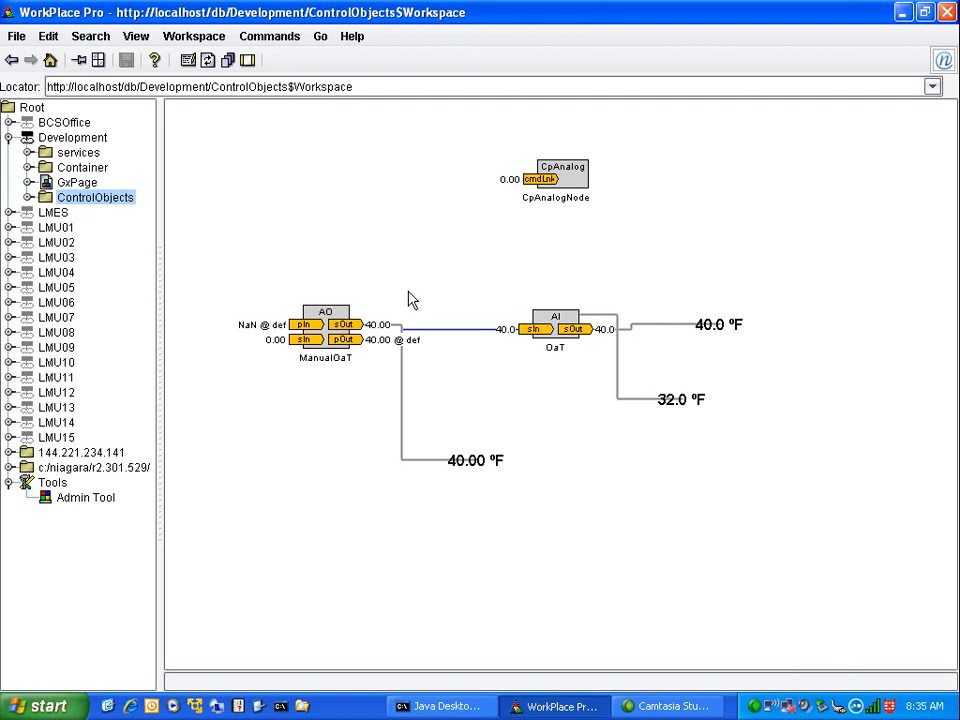
right_click(664, 400)
mouse_move(664, 404)
left_click(651, 501)
right_click(690, 398)
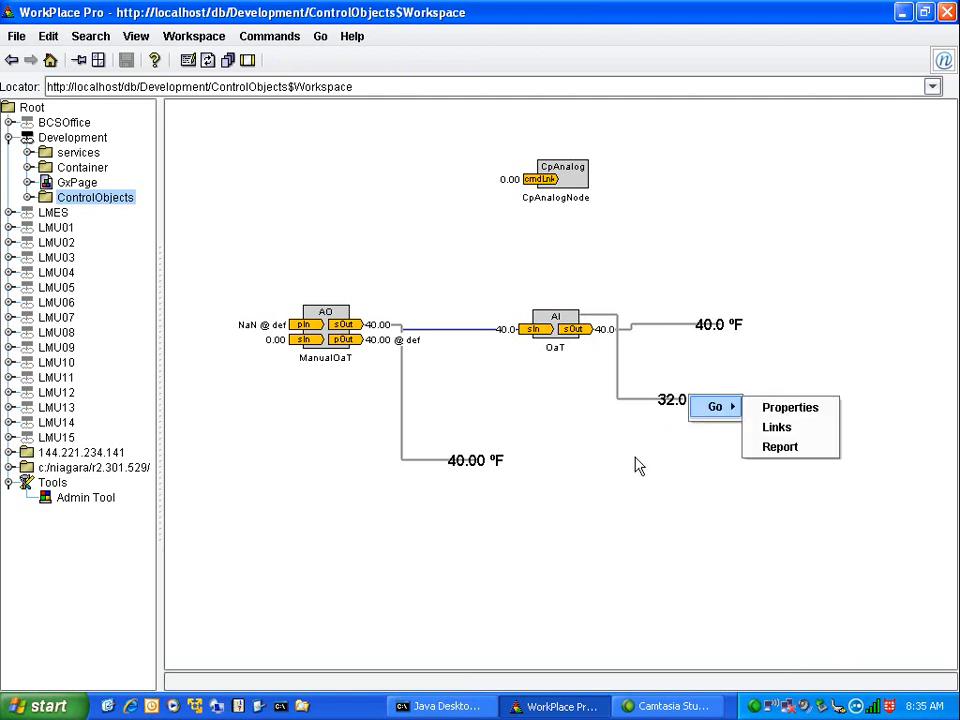
right_click(634, 456)
right_click(671, 398)
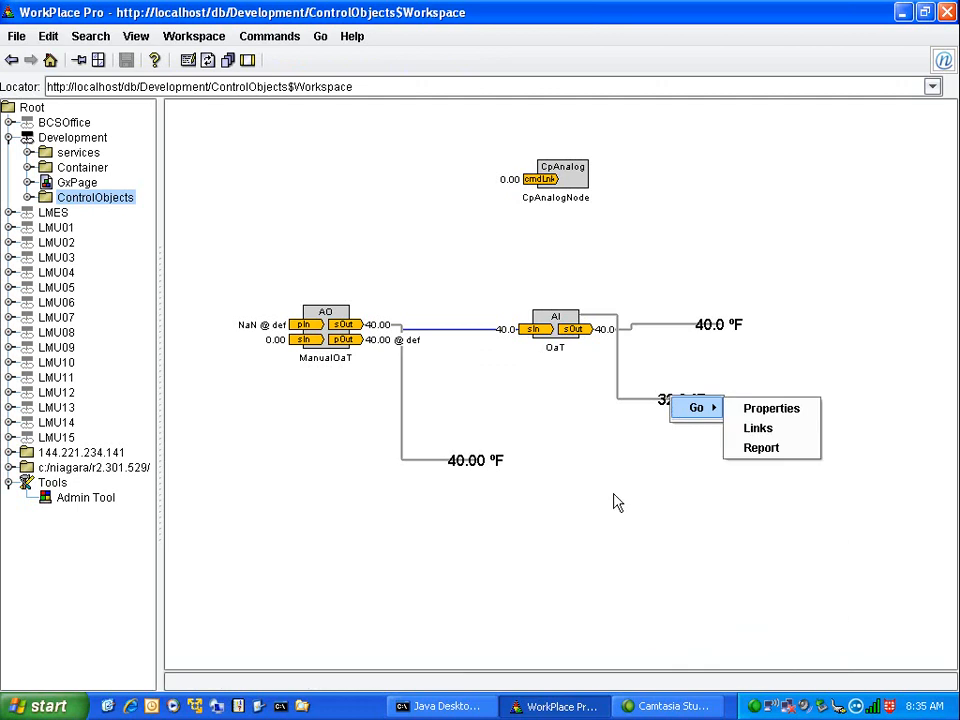
left_click(617, 503)
right_click(689, 402)
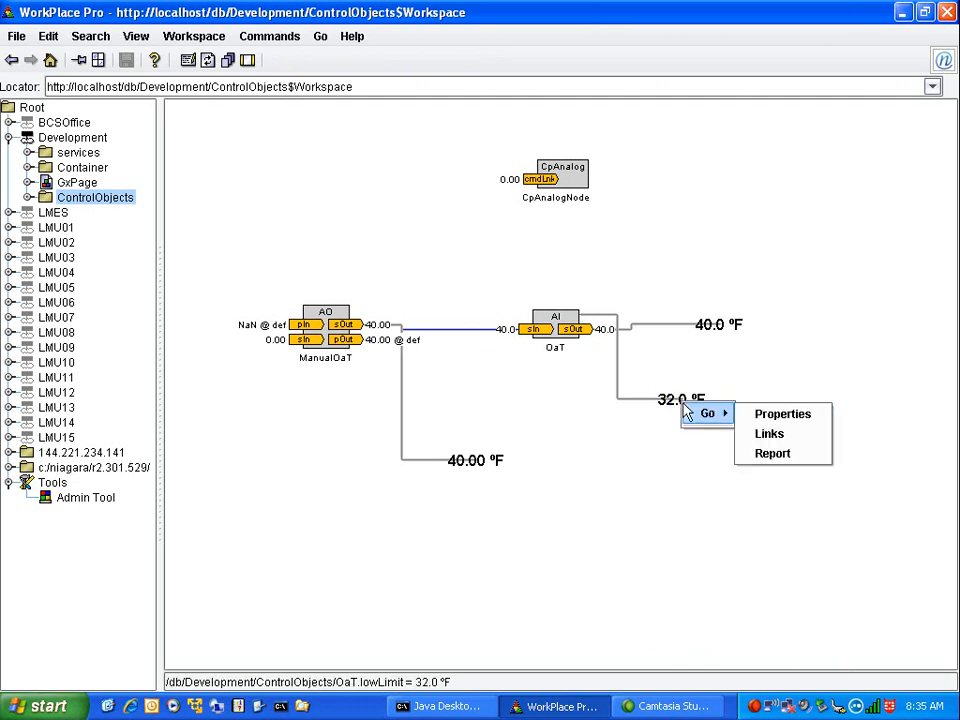
left_click(604, 517)
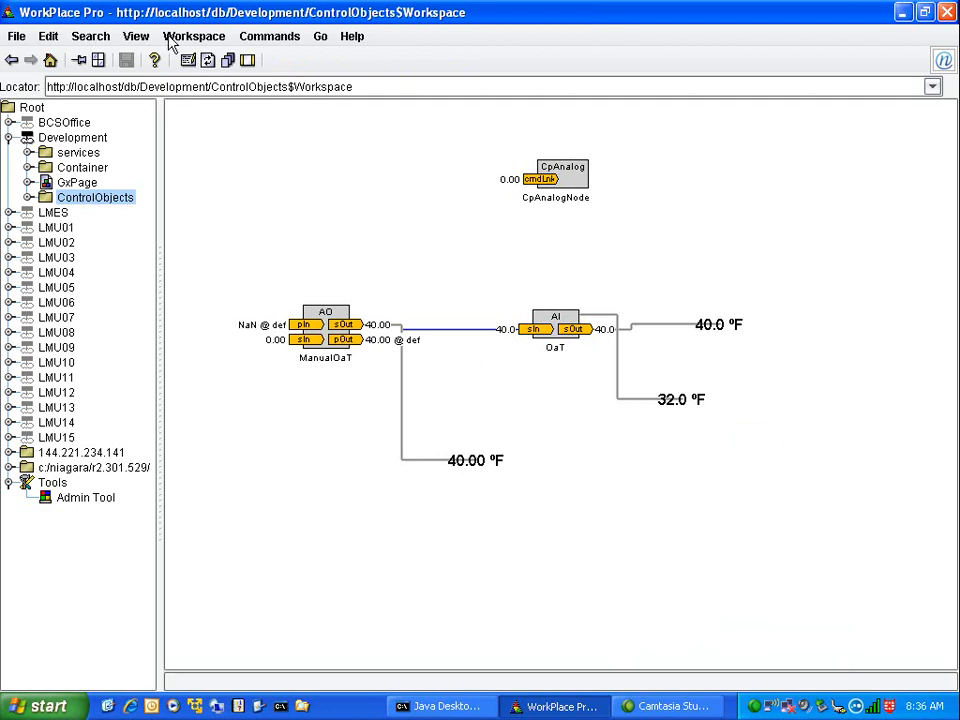
Return to the workspace editor and move CpAnalogNode slightly down and left, closer to OaT
left_click(188, 60)
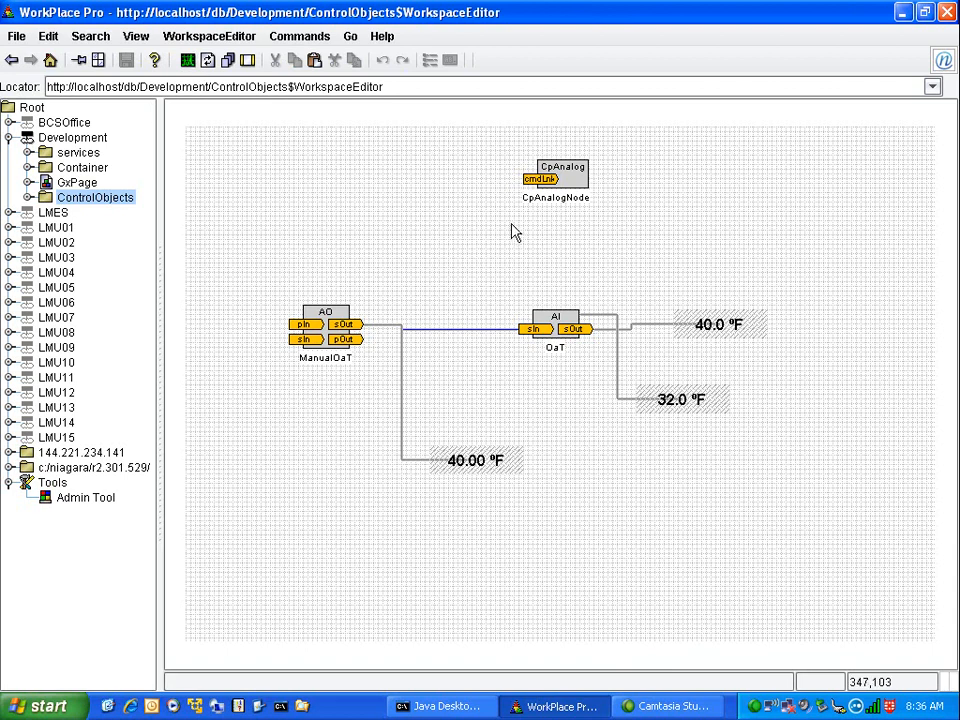
left_click_drag(573, 180, 567, 201)
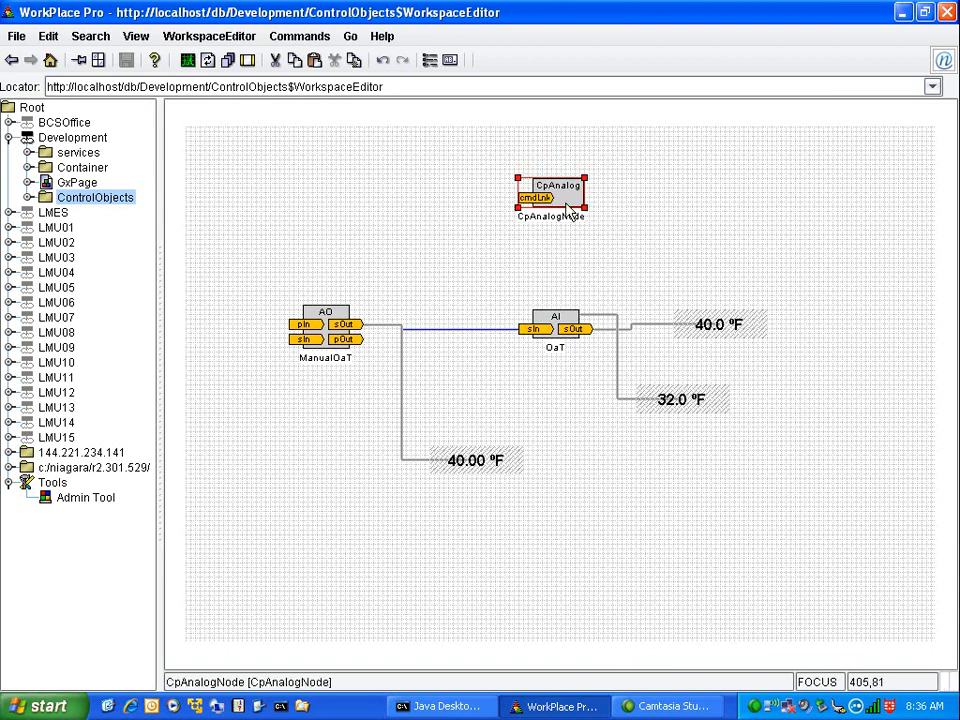
Set CpAnalogNode's maxValue to 100 in its configuration properties and apply the change
right_click(567, 197)
mouse_move(660, 208)
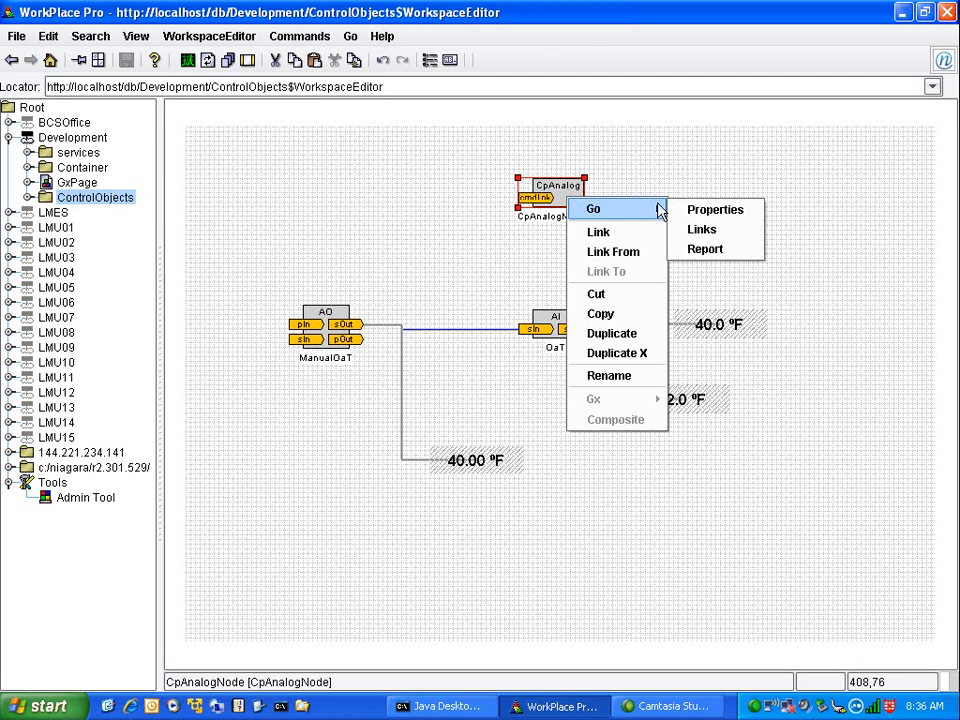
left_click(722, 219)
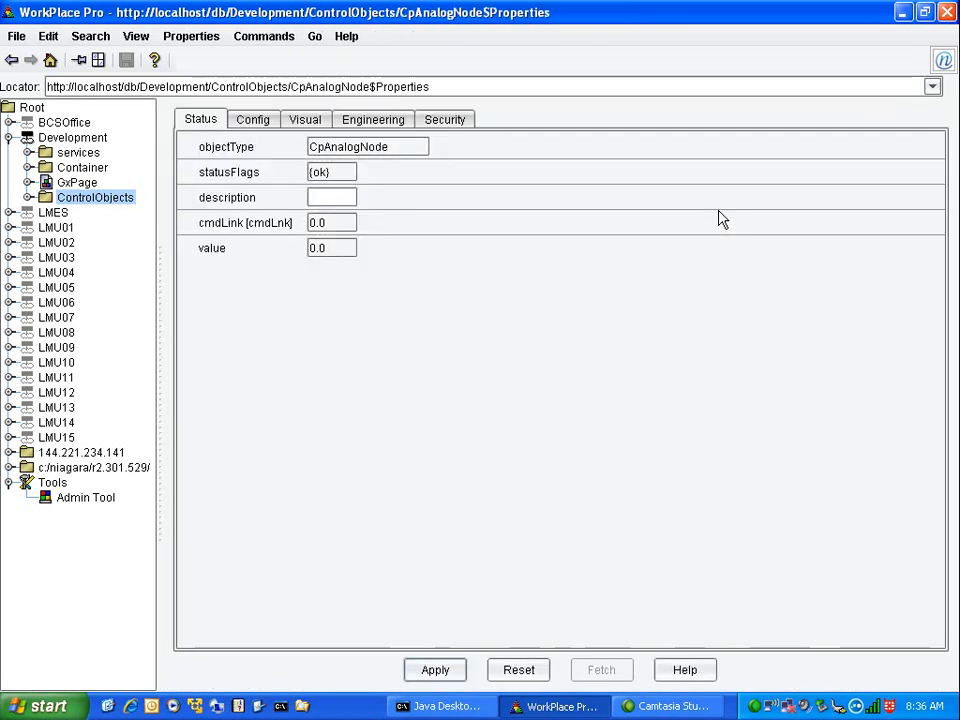
left_click(262, 123)
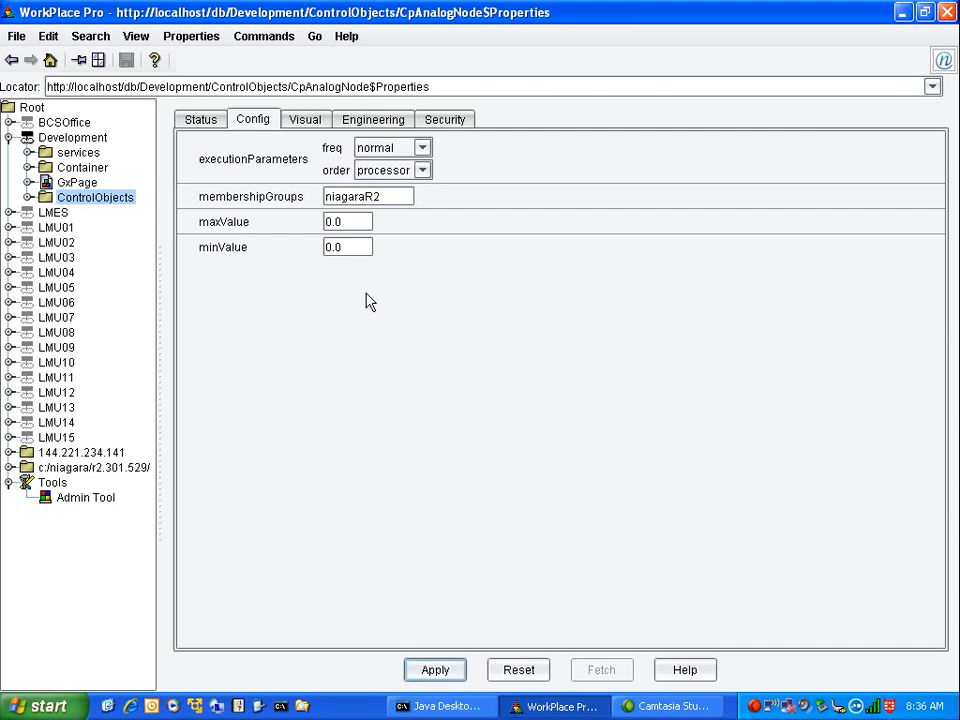
left_click_drag(351, 221, 258, 224)
type("100")
left_click(442, 675)
Set CpAnalogNode's commandText to "Set OaT Low Limit", then review its engineering and security properties
left_click(322, 124)
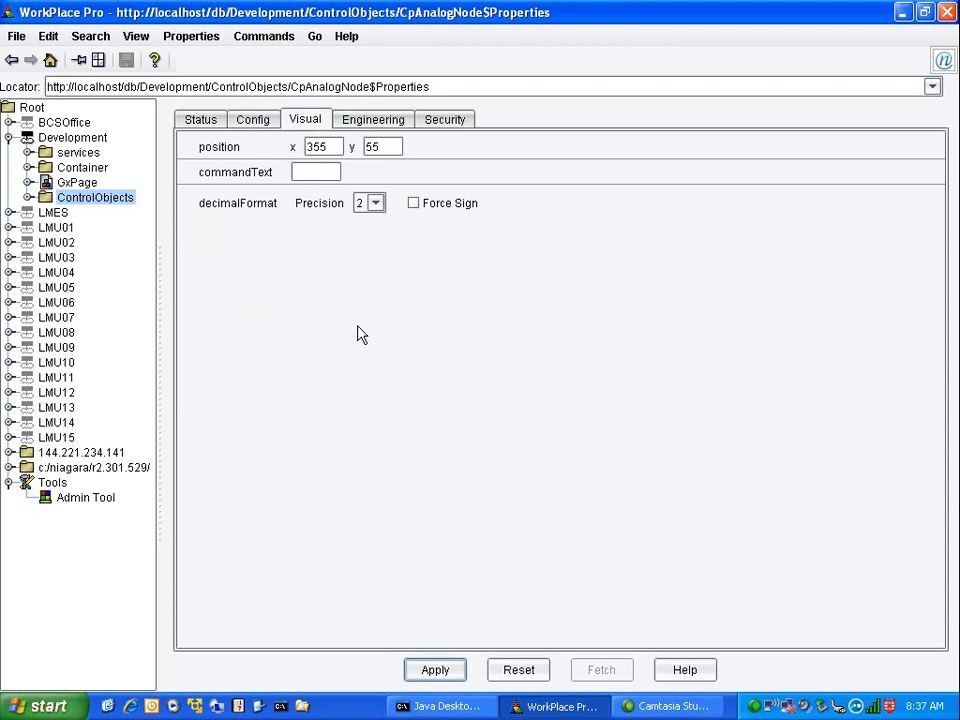
type("Set A")
key("BackSpace")
type("OaT")
type(" Low Limi")
type("t")
key("Return")
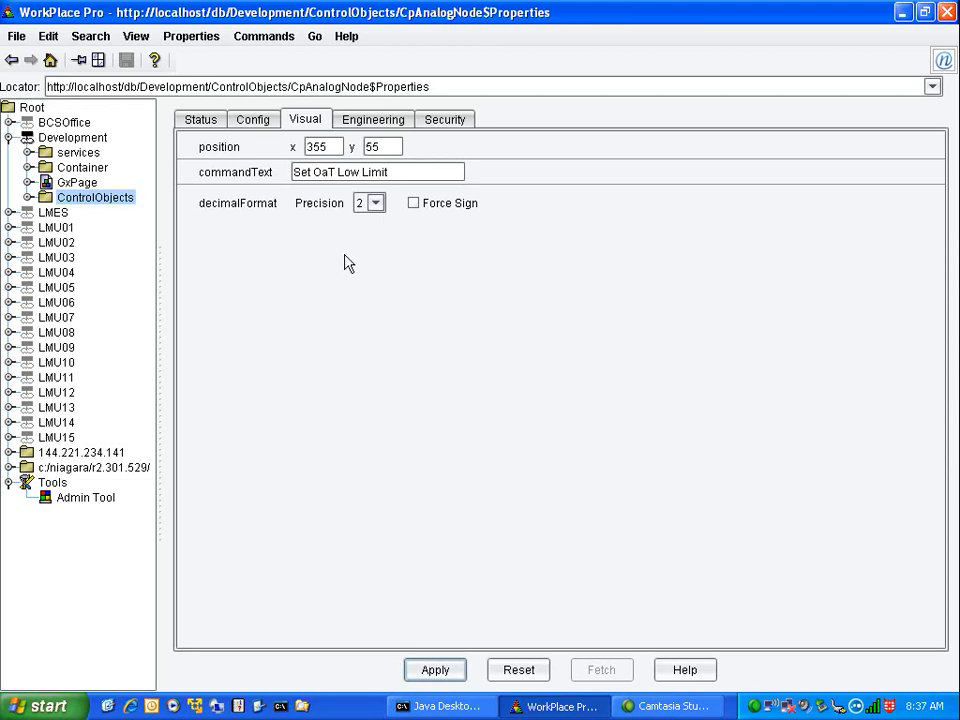
left_click(381, 120)
left_click(446, 120)
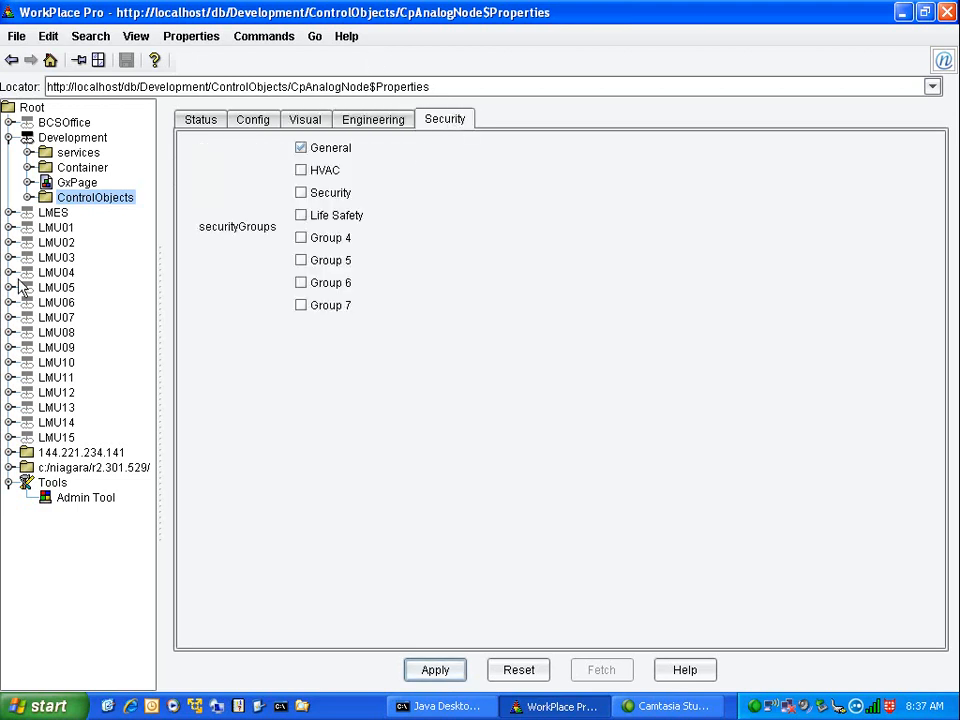
Return to the workspace editor, nudge CpAnalogNode down and left, and link its cmdLink to OaT's lowLimit property
left_click(11, 60)
mouse_move(560, 196)
left_mouse_down()
mouse_move(563, 212)
mouse_move(549, 207)
left_mouse_up()
right_click(549, 206)
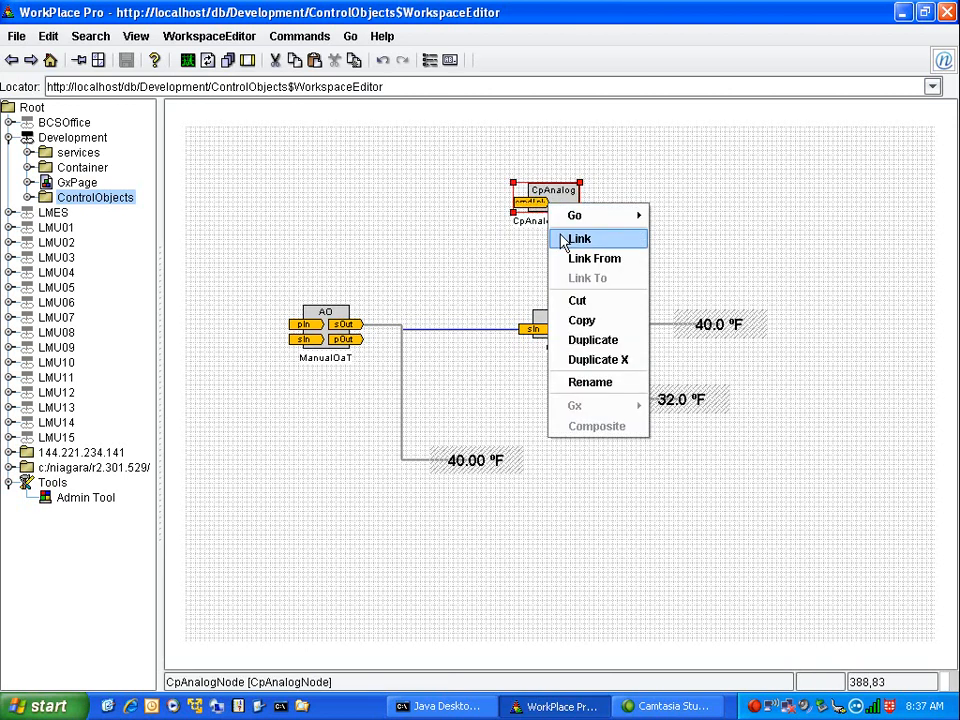
left_click(578, 241)
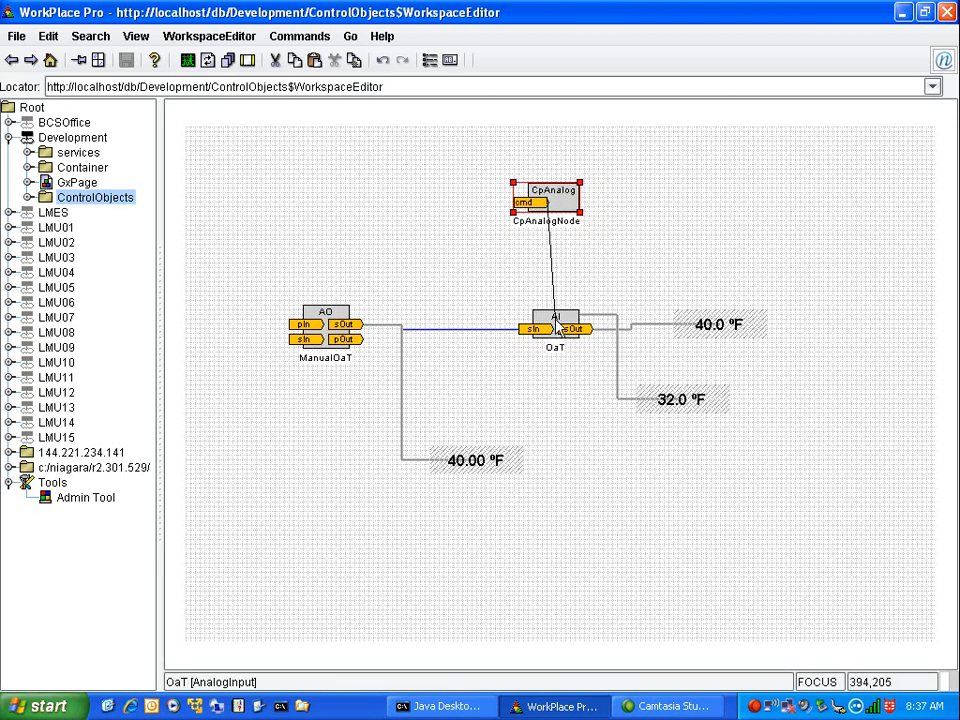
left_click(556, 330)
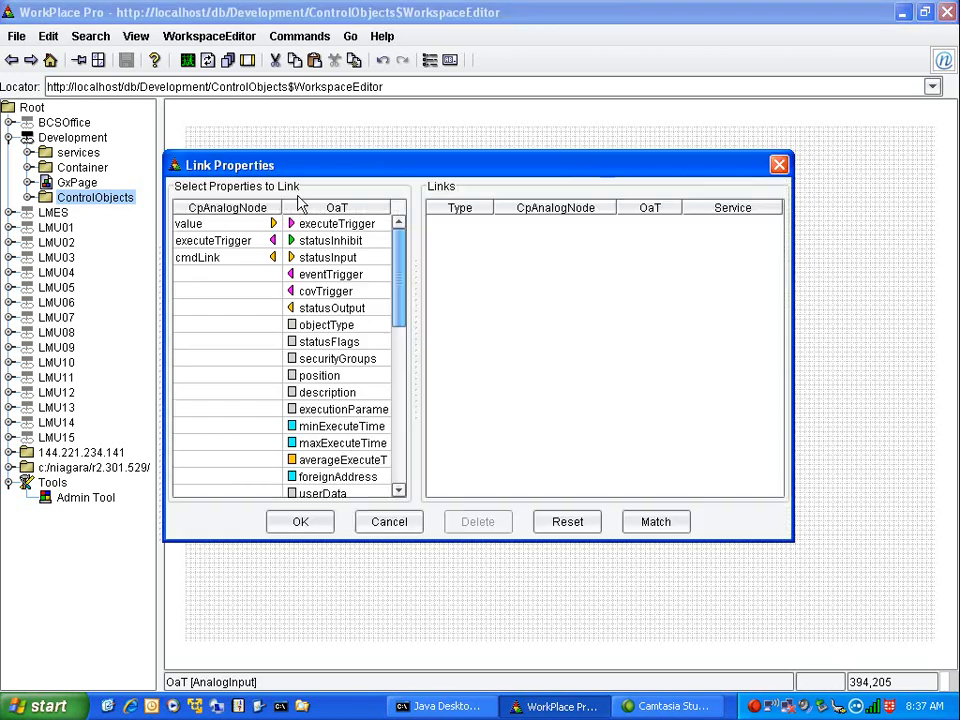
left_click_drag(313, 149, 313, 143)
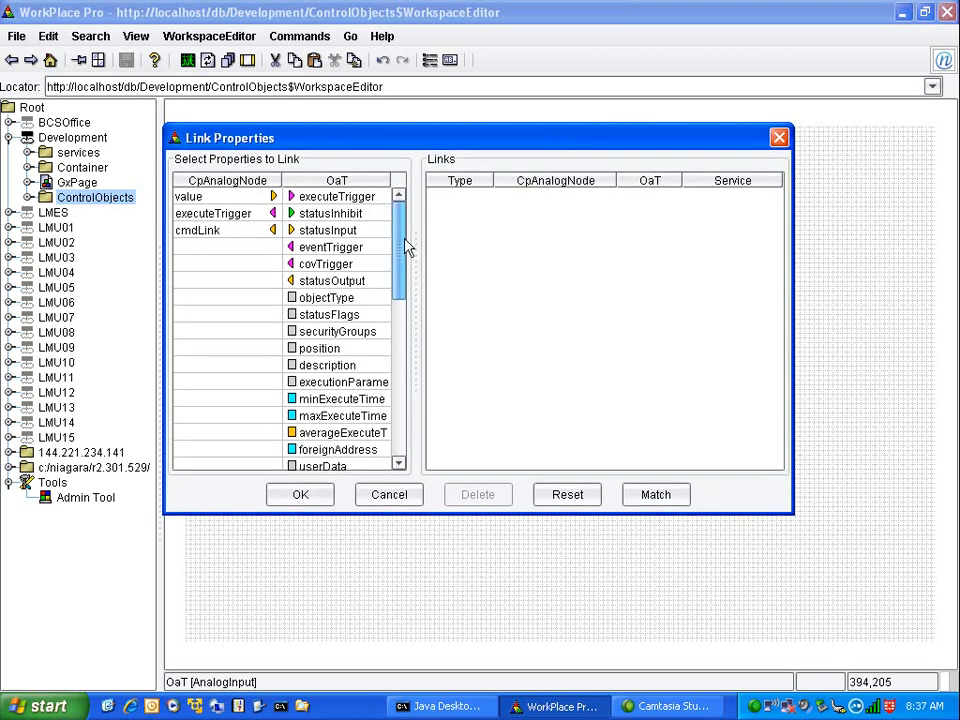
left_click_drag(411, 264, 472, 425)
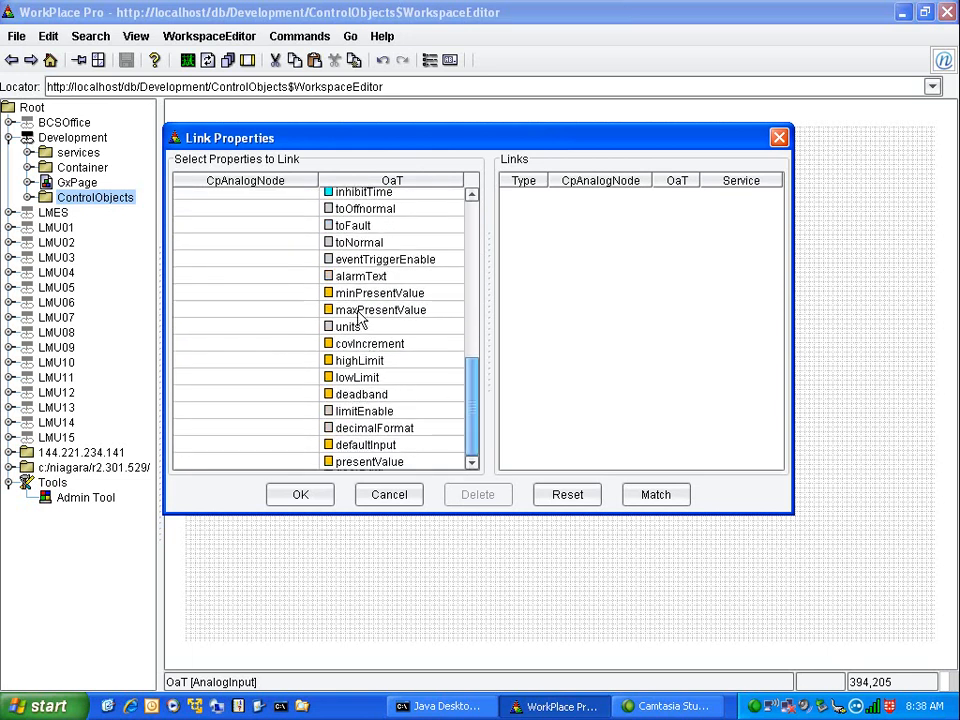
left_click(356, 380)
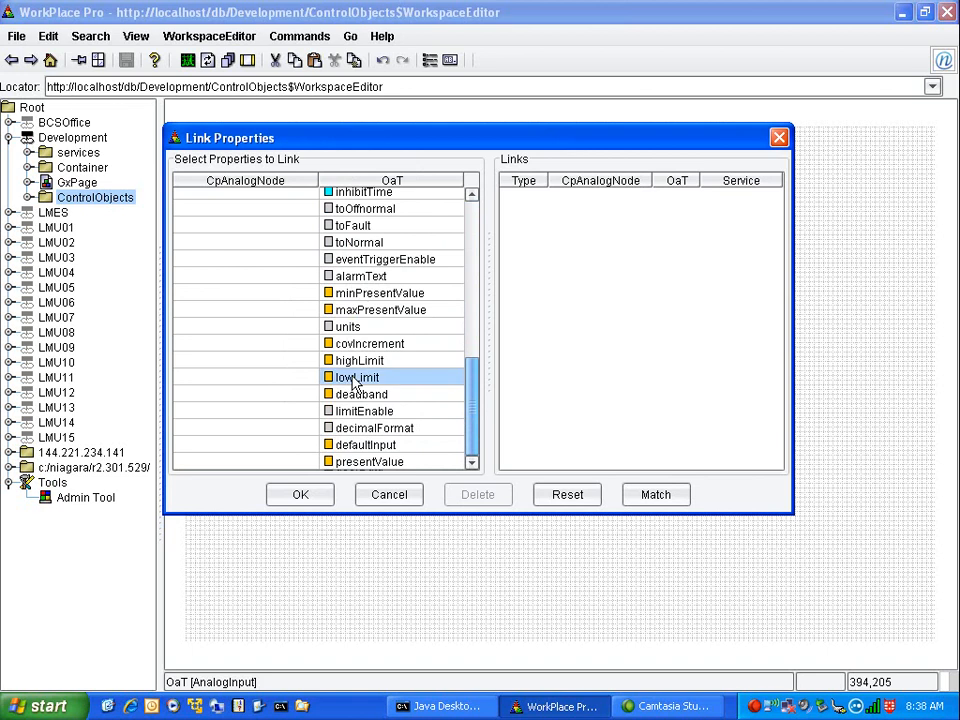
left_click_drag(475, 405, 476, 221)
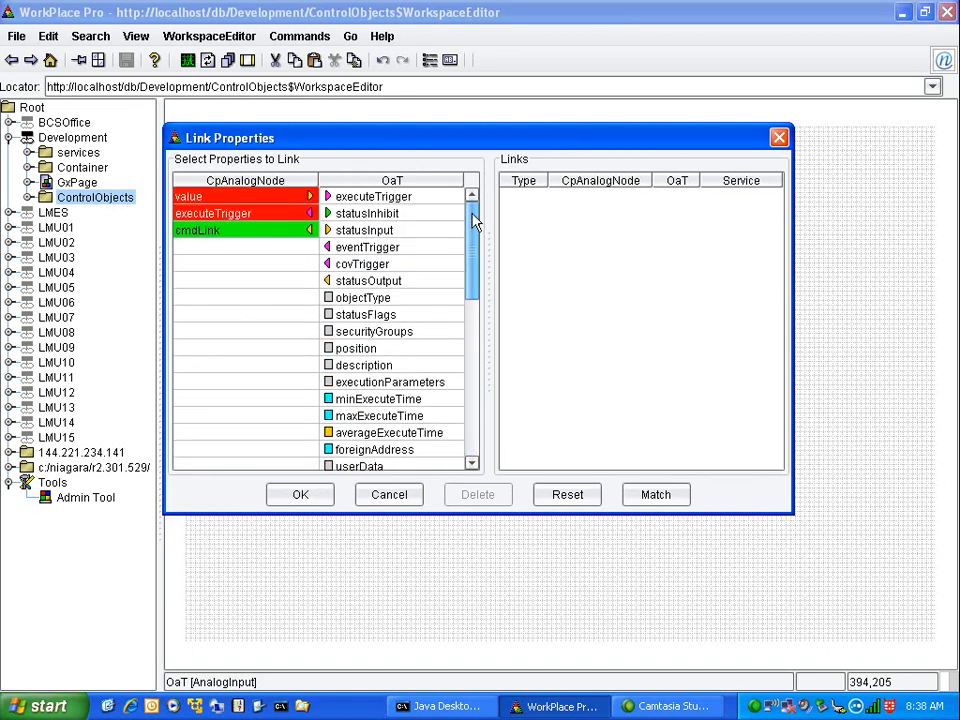
left_click(231, 240)
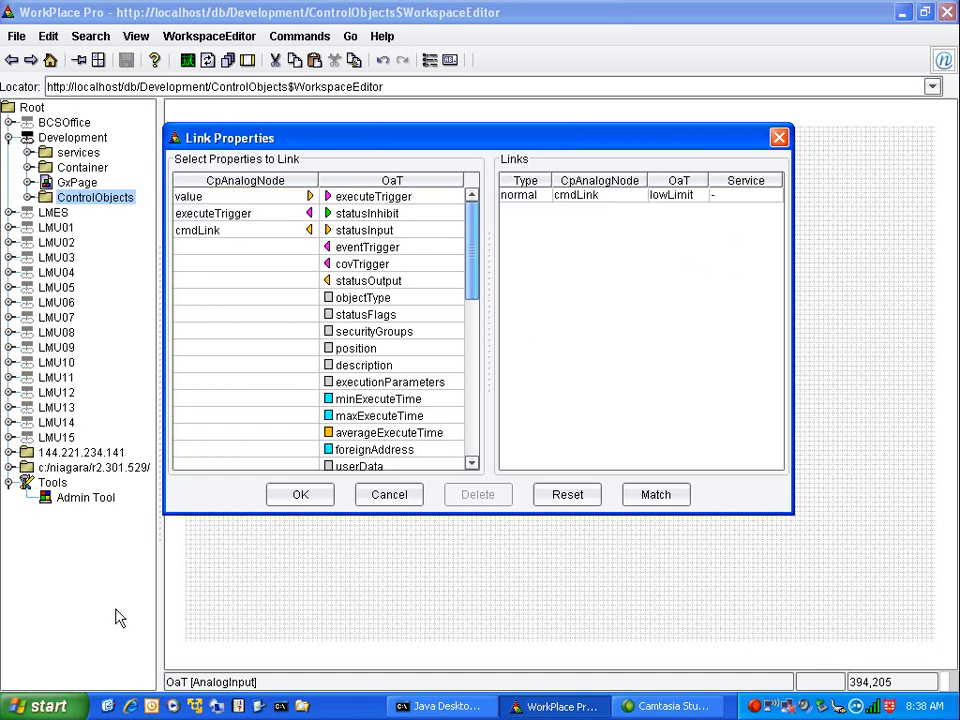
left_click_drag(469, 262, 457, 462)
left_click(292, 500)
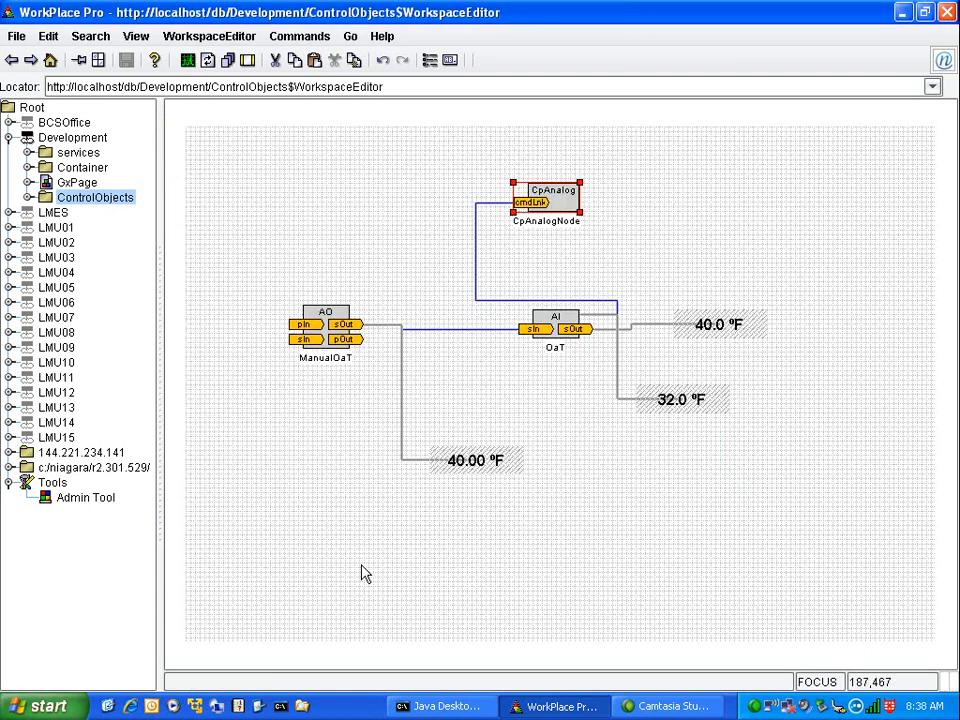
Duplicate the lowLimit text display, GxText_2, and place the copy to the right of CpAnalogNode
left_click(666, 405)
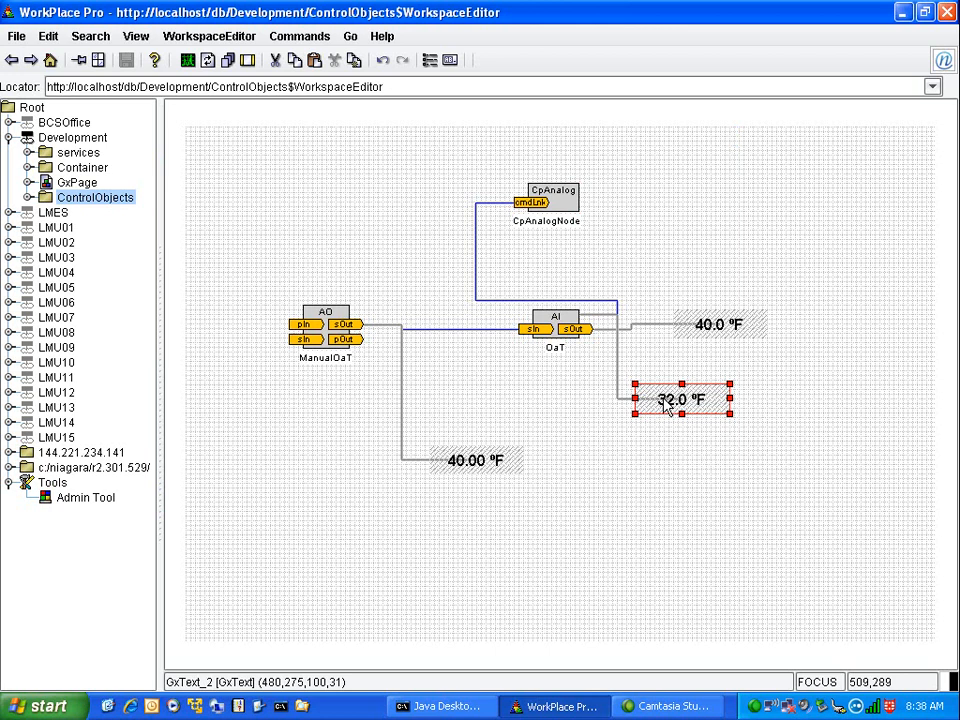
right_click(666, 405)
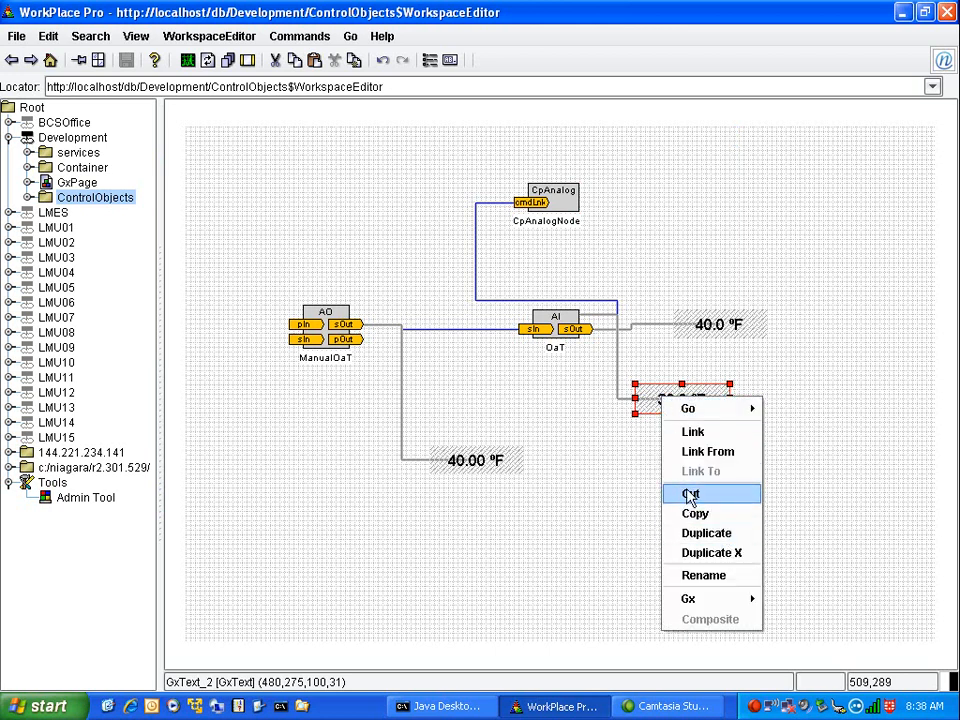
left_click(692, 532)
left_click_drag(686, 443, 690, 197)
Link CpAnalogNode's value to the binding of the new text display, GxText_3
left_click(561, 218)
right_click(564, 209)
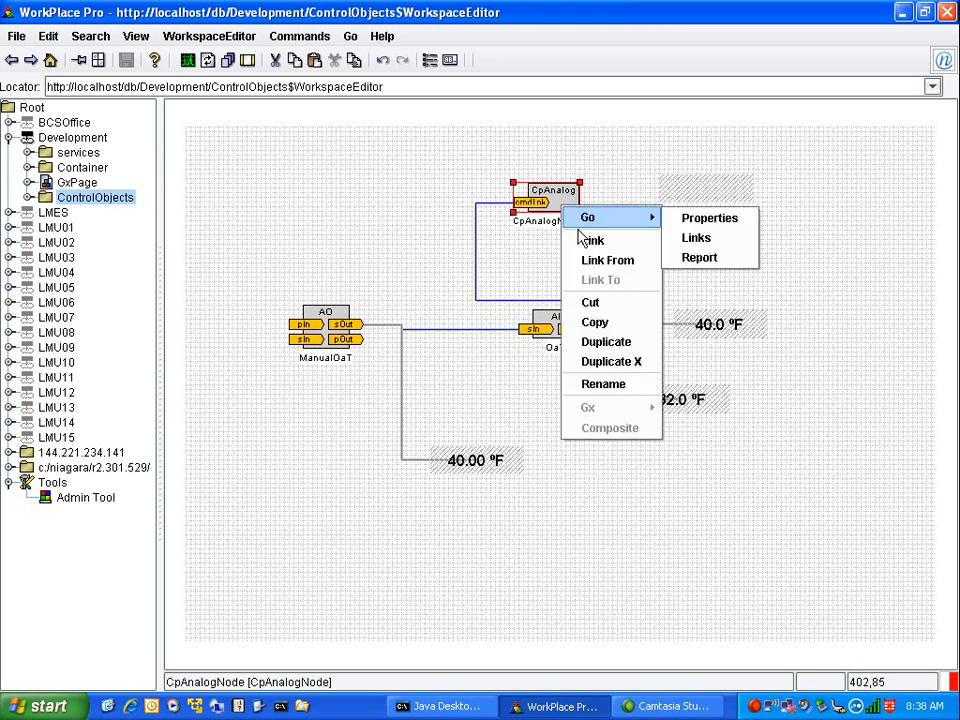
left_click(576, 240)
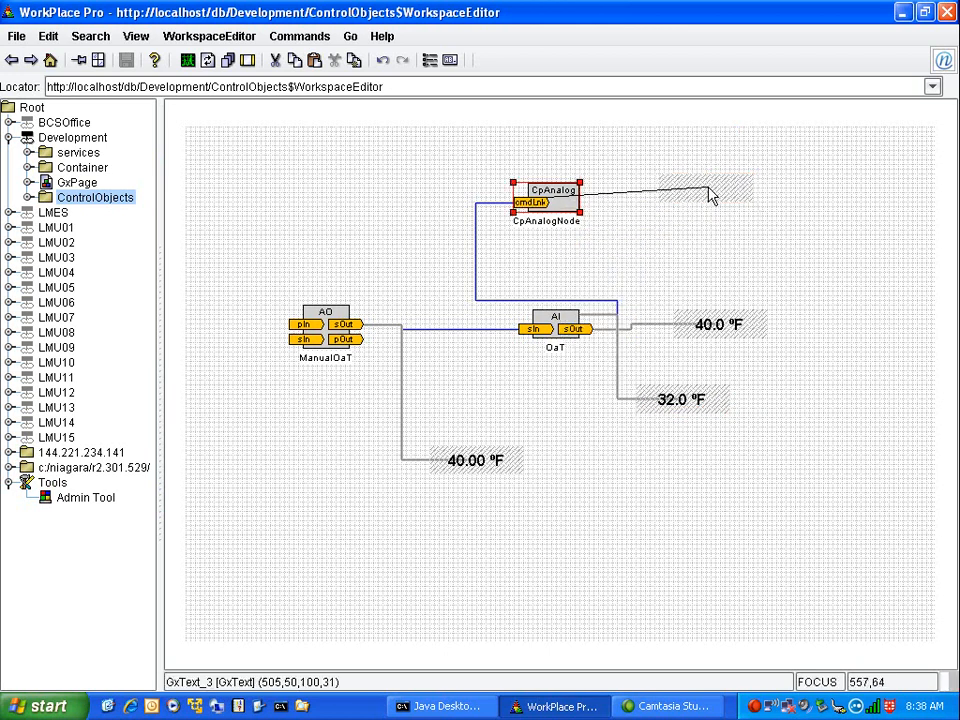
left_click(710, 195)
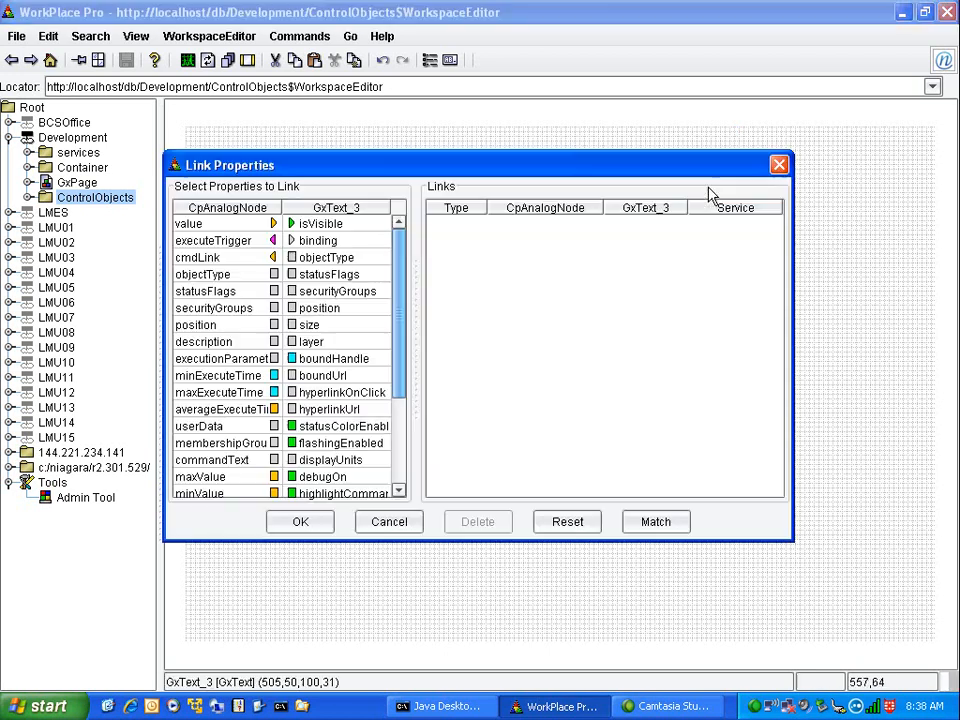
left_click(336, 240)
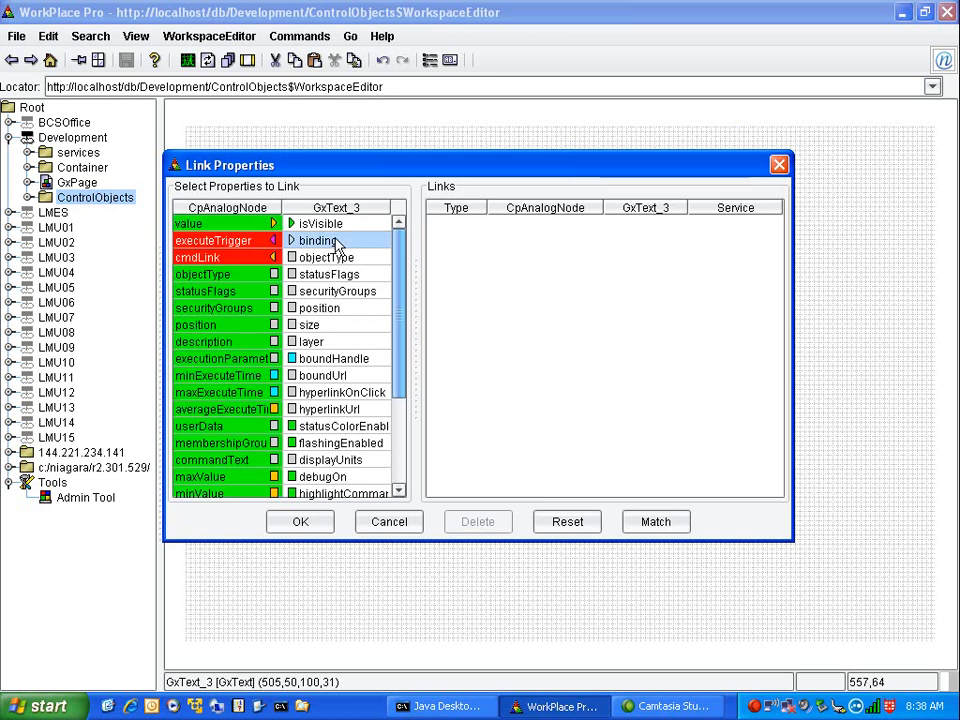
left_click(210, 225)
left_click(304, 522)
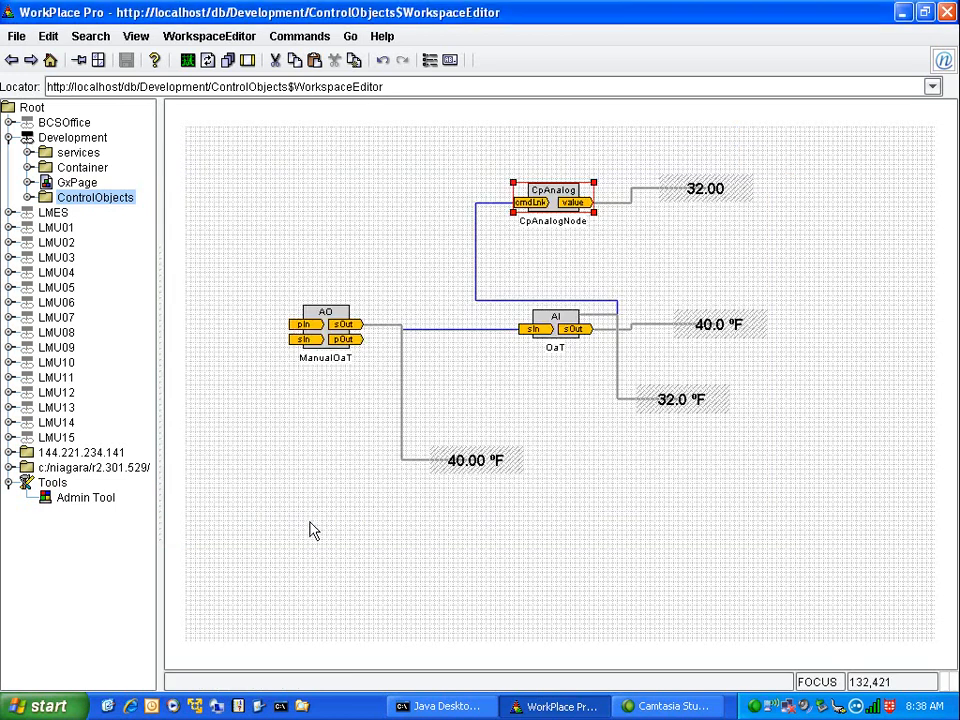
In the live workspace view, issue the Set OaT Low Limit command from CpAnalogNode's text display with a value of 19
left_click(188, 62)
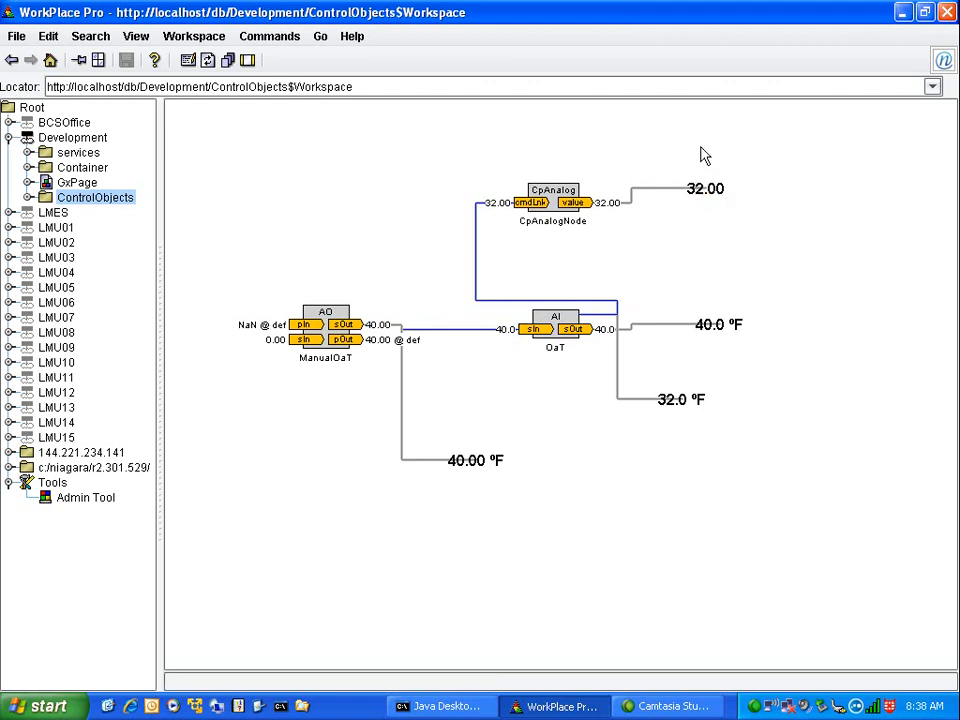
right_click(703, 185)
mouse_move(724, 192)
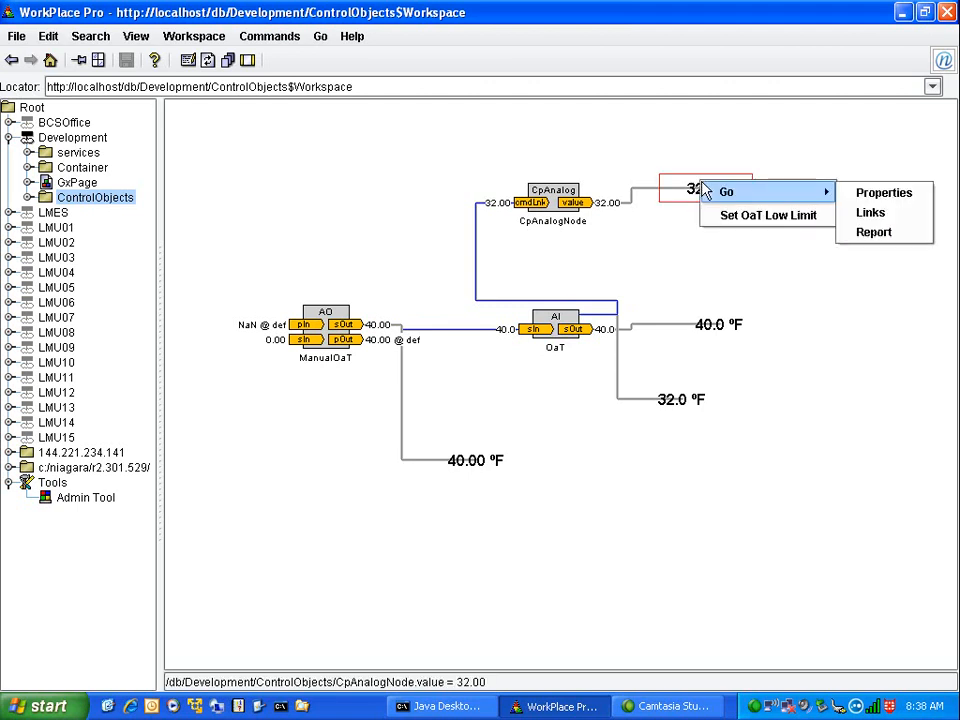
left_click(750, 226)
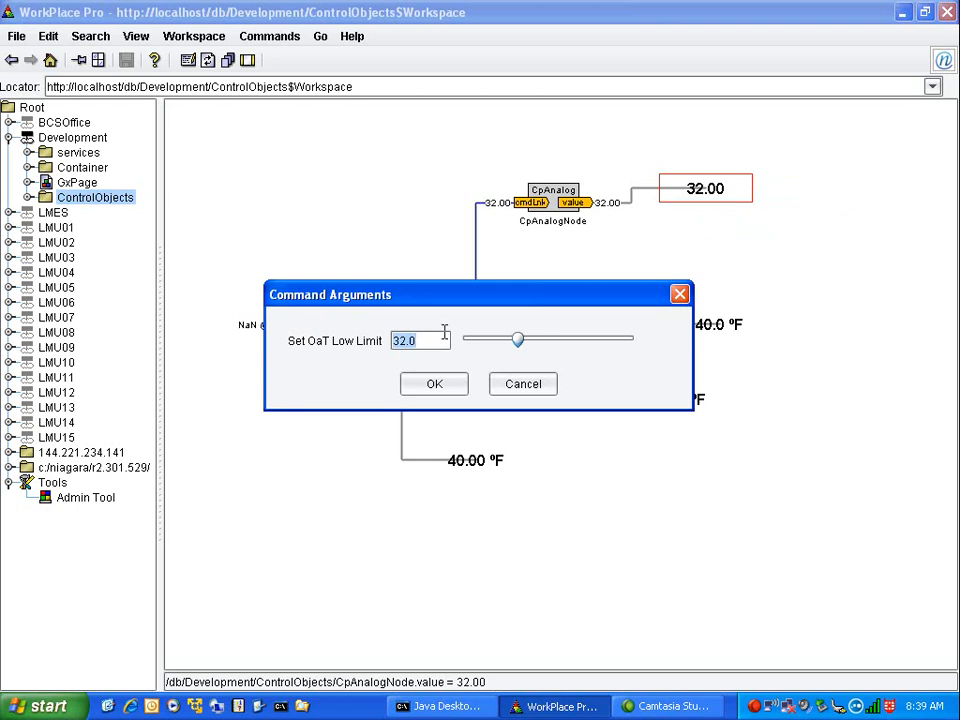
left_click_drag(425, 265, 376, 153)
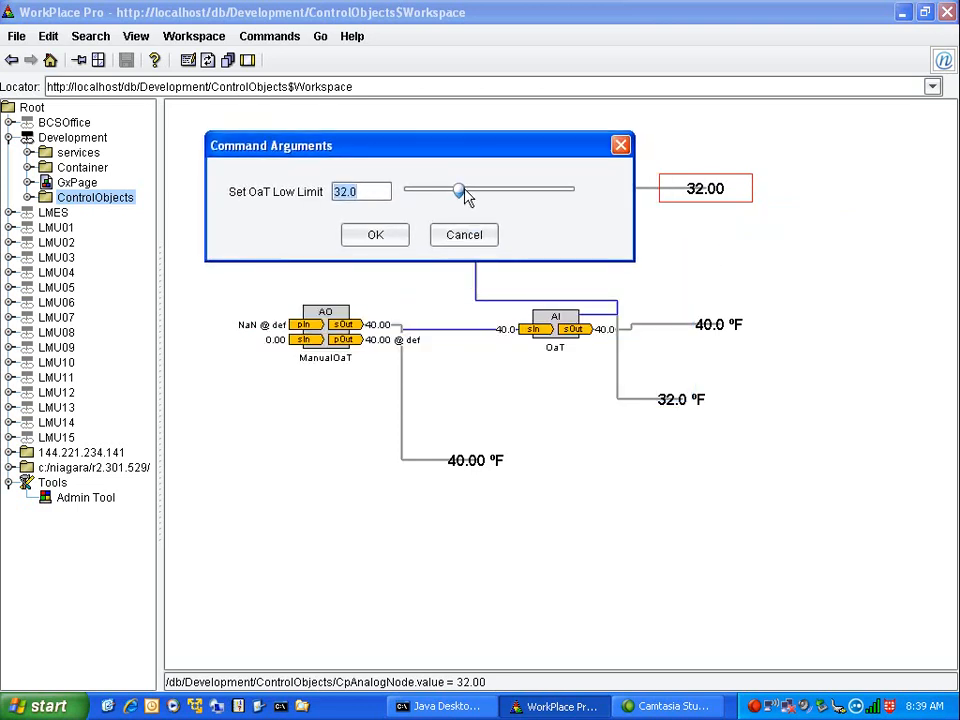
left_click_drag(463, 191, 444, 199)
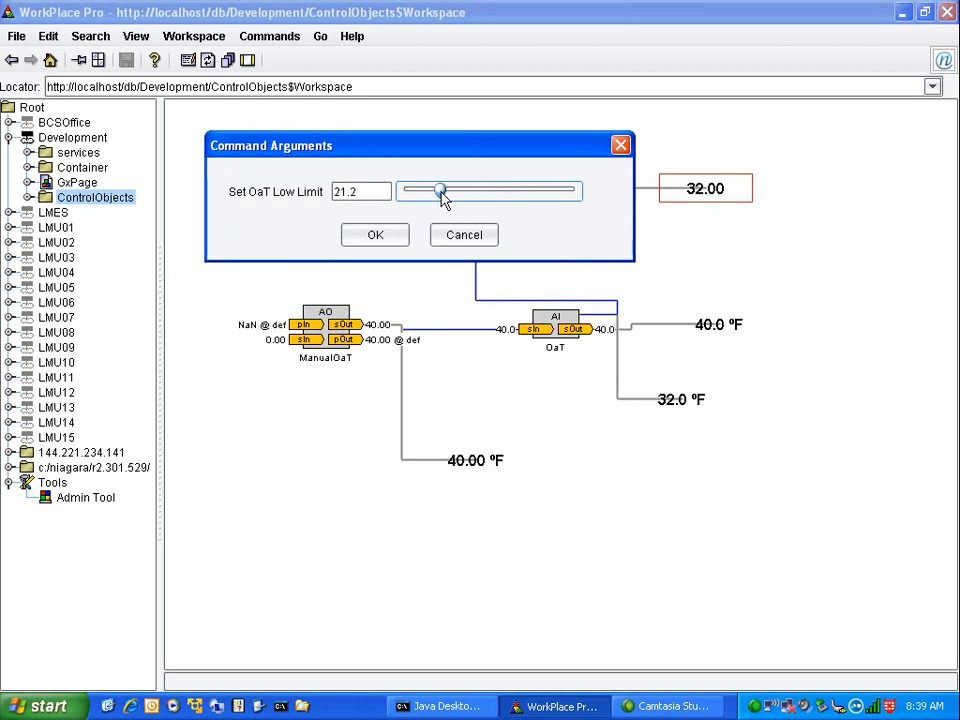
mouse_move(439, 193)
left_mouse_down()
mouse_move(588, 195)
mouse_move(390, 193)
mouse_move(591, 193)
mouse_move(398, 188)
mouse_move(435, 190)
left_mouse_up()
left_click(386, 233)
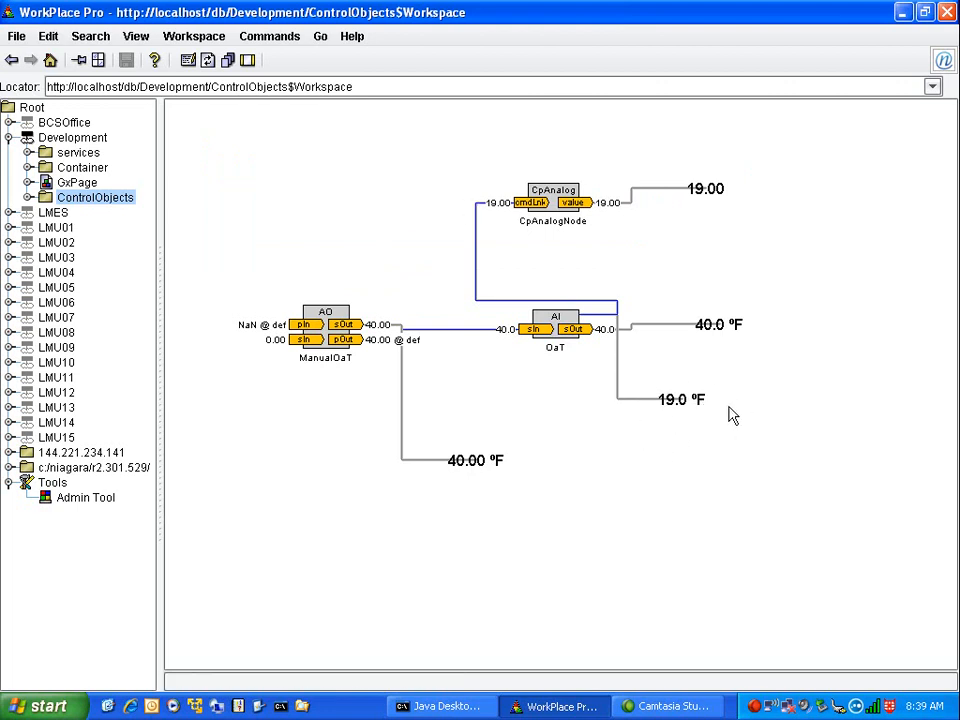
Check the lowLimit value in OaT's alarm setup properties, then return to the workspace editor
left_click(208, 60)
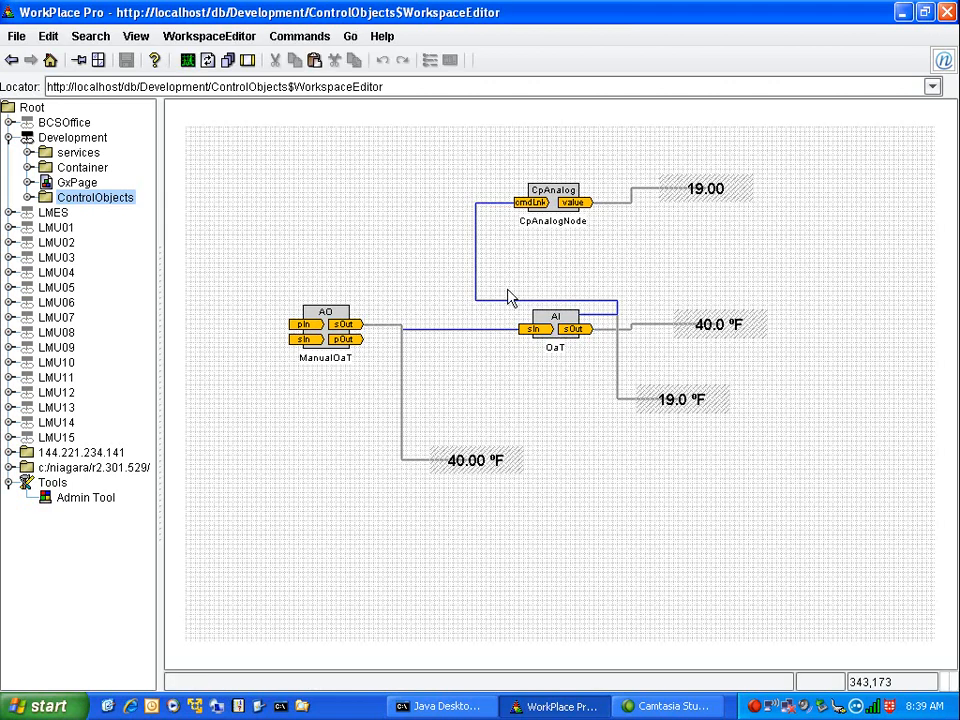
right_click(551, 331)
mouse_move(602, 343)
left_click(707, 341)
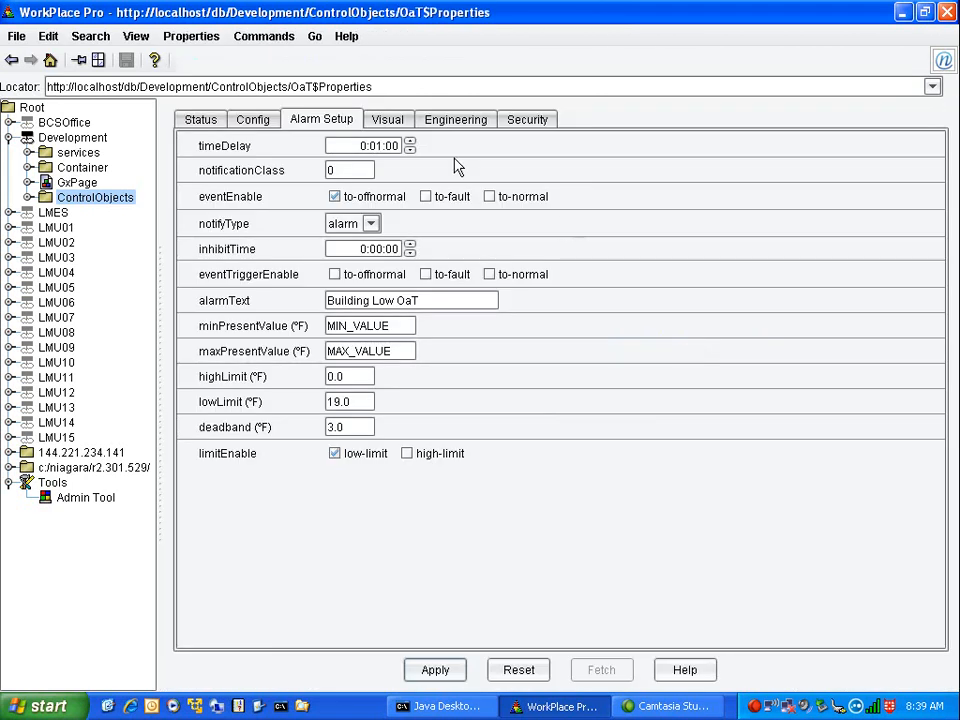
double_click(365, 402)
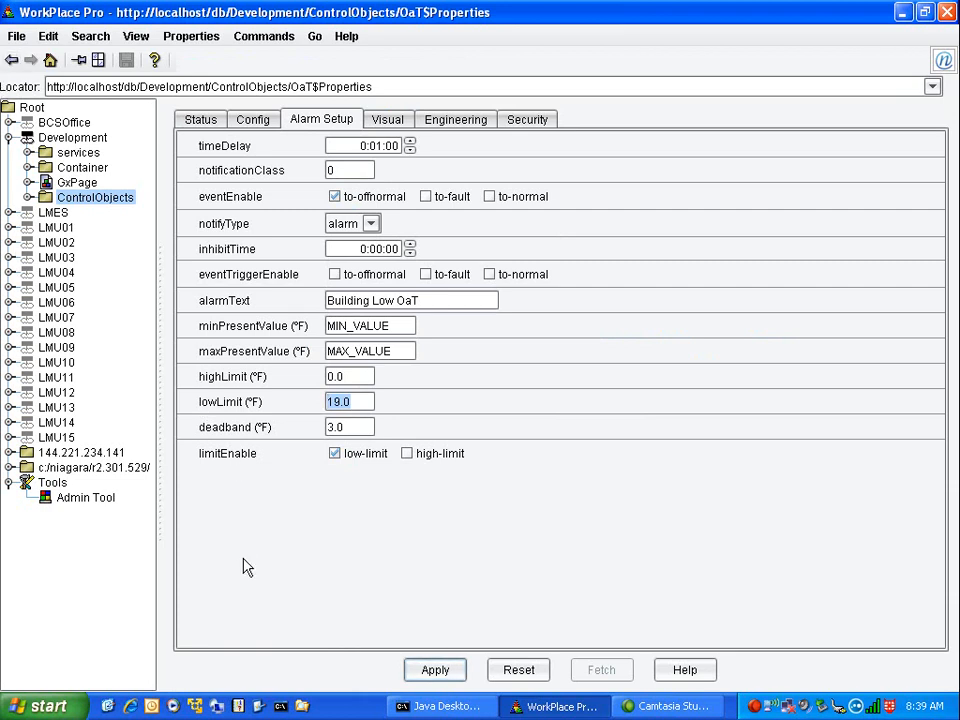
left_click(12, 60)
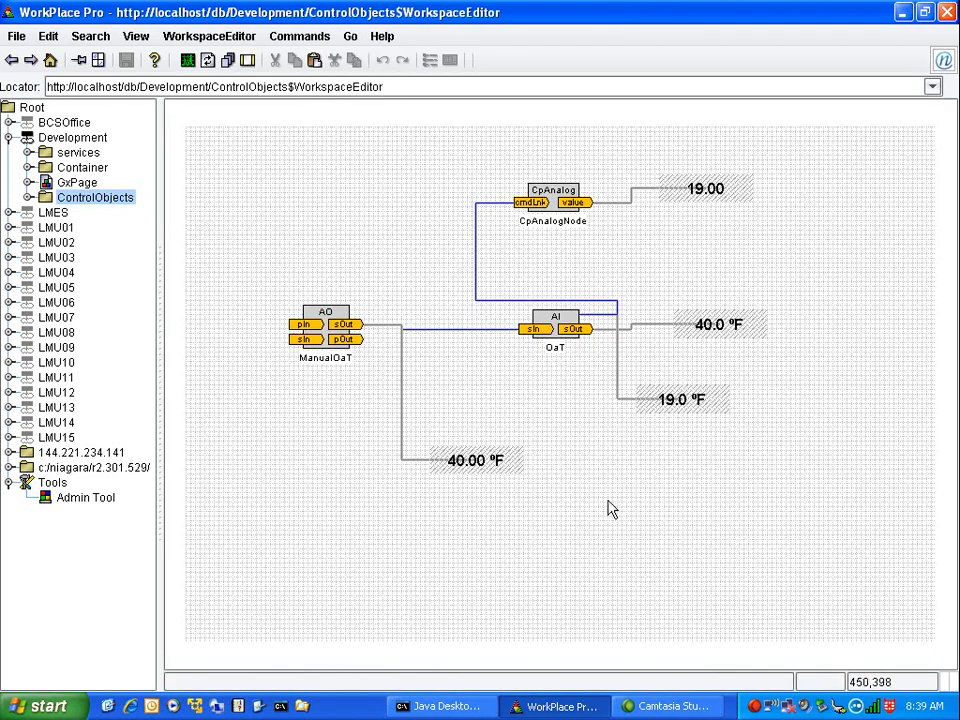
Move CpAnalogNode slightly up and left, and shift its text display, GxText_3, farther to the right
left_click(556, 189)
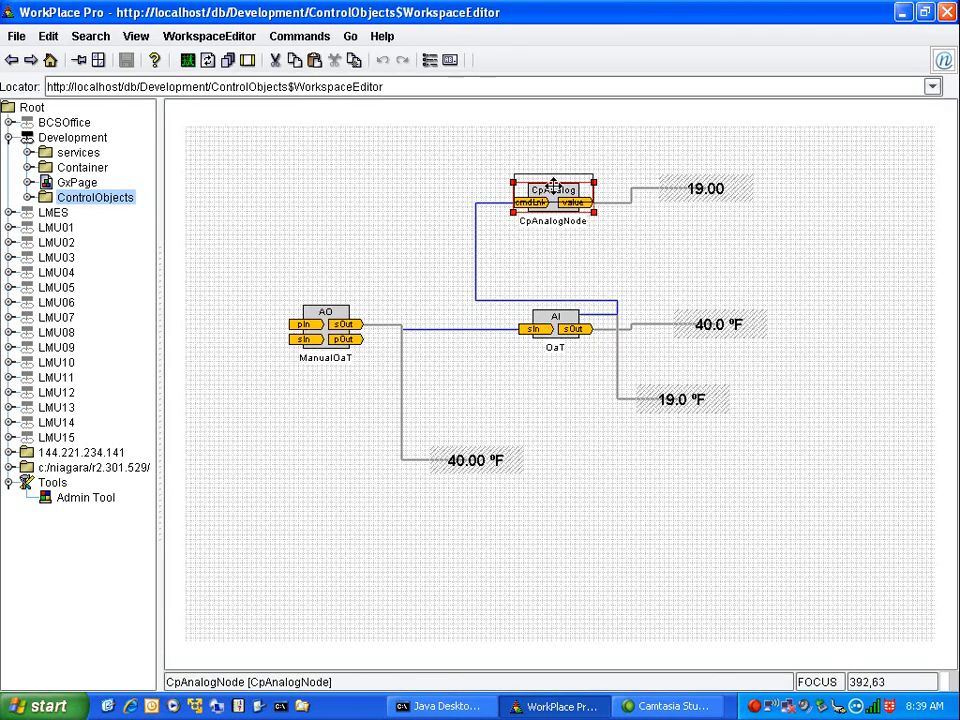
left_click_drag(556, 189, 551, 182)
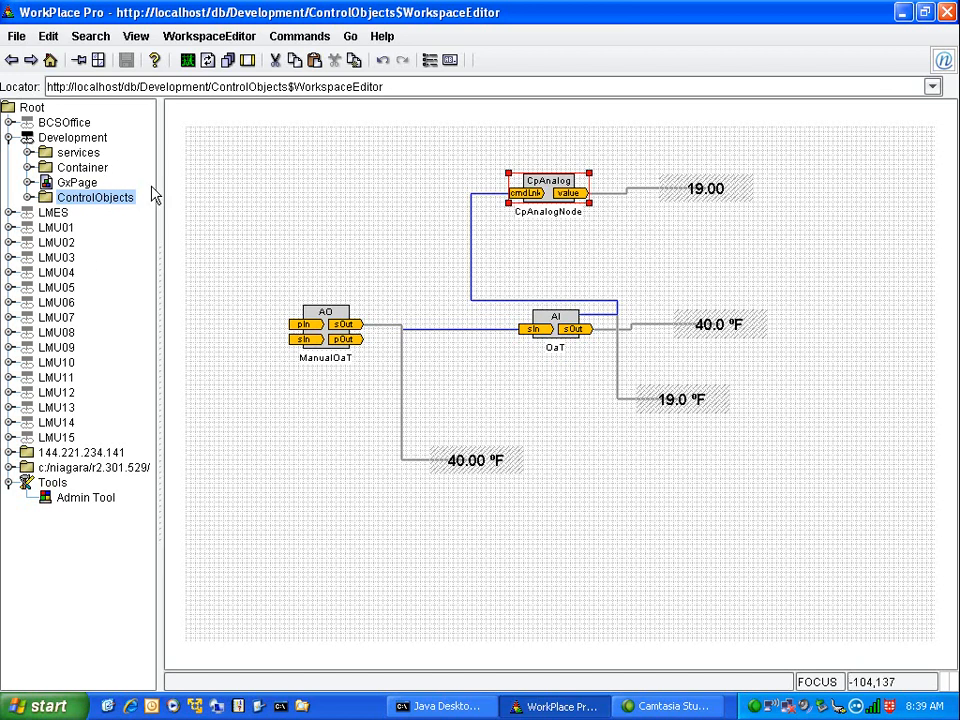
left_click_drag(694, 189, 737, 189)
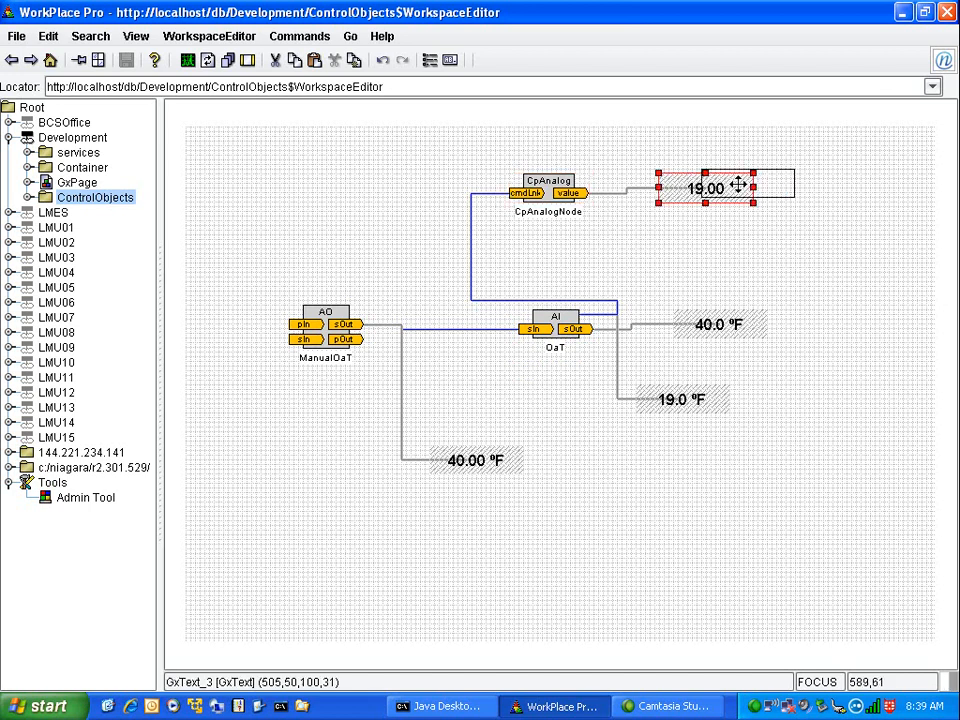
Shift CpAnalogNode and OaT's output text display to the right, and move OaT's low limit display right and down
left_click_drag(537, 210, 579, 205)
left_click(741, 324)
left_click_drag(741, 324, 789, 329)
left_click_drag(680, 405, 721, 433)
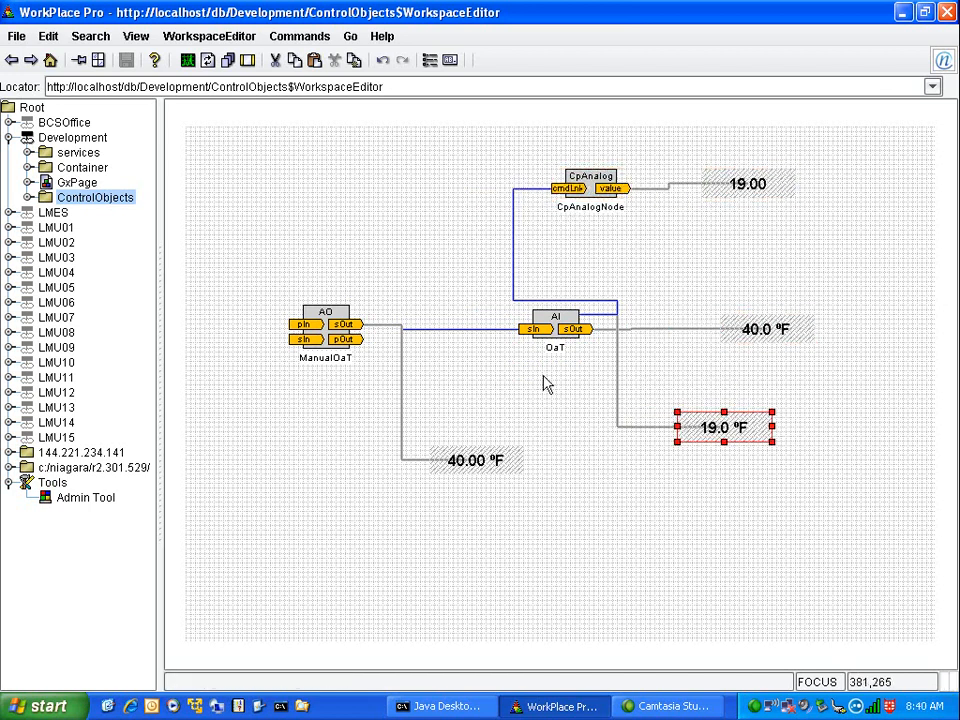
Add an Analog Override object left of ManualOaT, moving ManualOaT and its text display to the right to make room
right_click(261, 210)
mouse_move(294, 238)
mouse_move(381, 240)
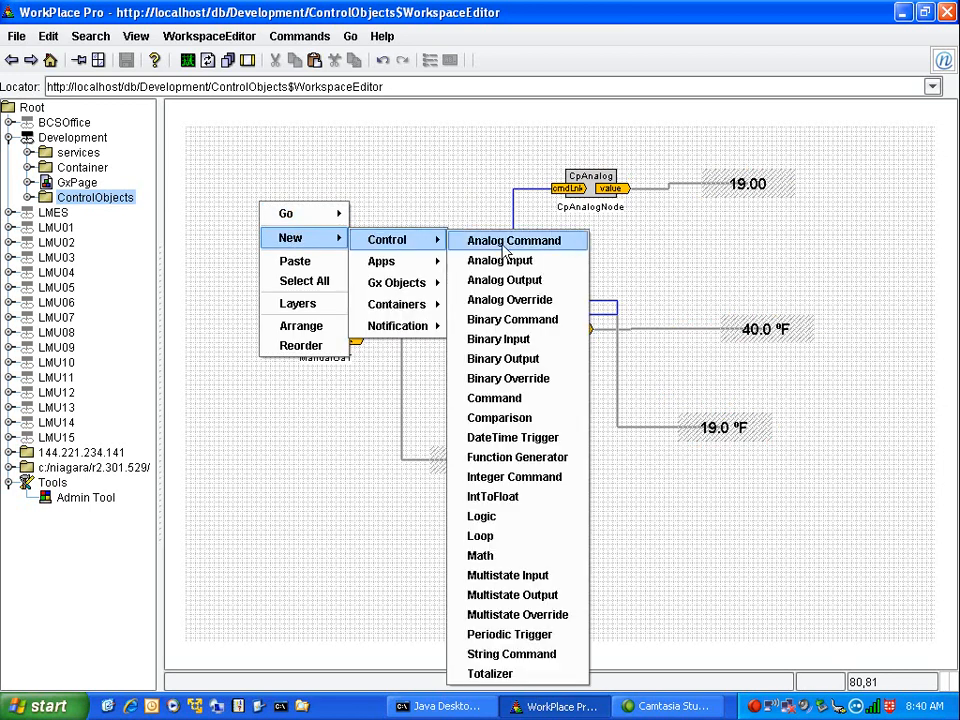
left_click(507, 306)
left_click_drag(332, 341, 389, 333)
left_click_drag(491, 458, 521, 463)
left_click_drag(278, 232, 230, 280)
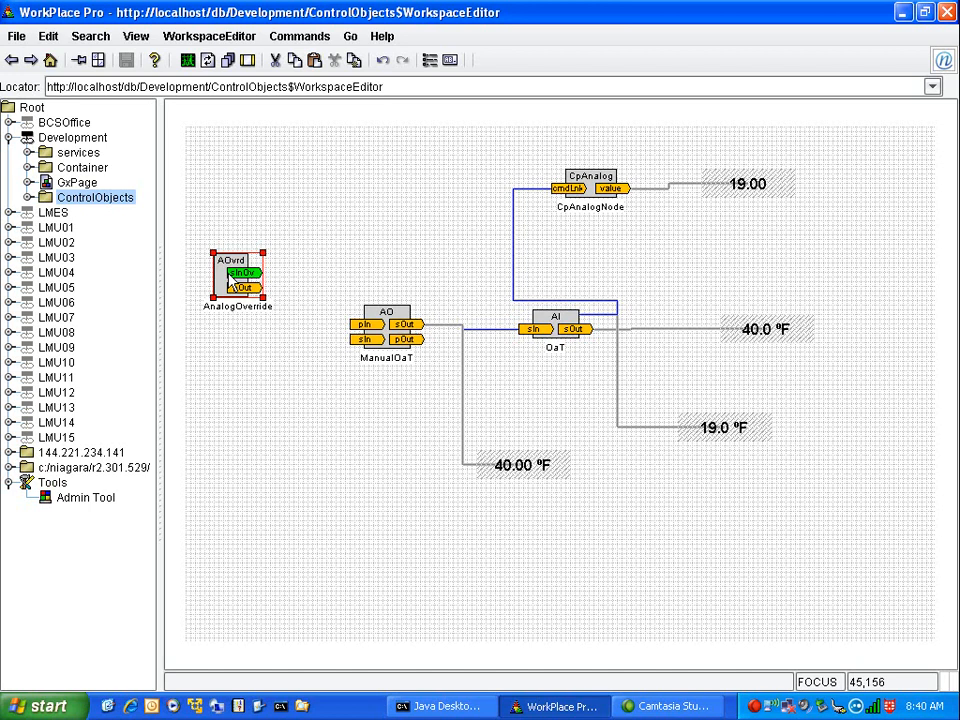
left_click_drag(239, 286, 237, 349)
In AnalogOverride's config properties, set priorityForWriting to Automatic Life Safety (2) and apply the change
right_click(230, 334)
mouse_move(284, 341)
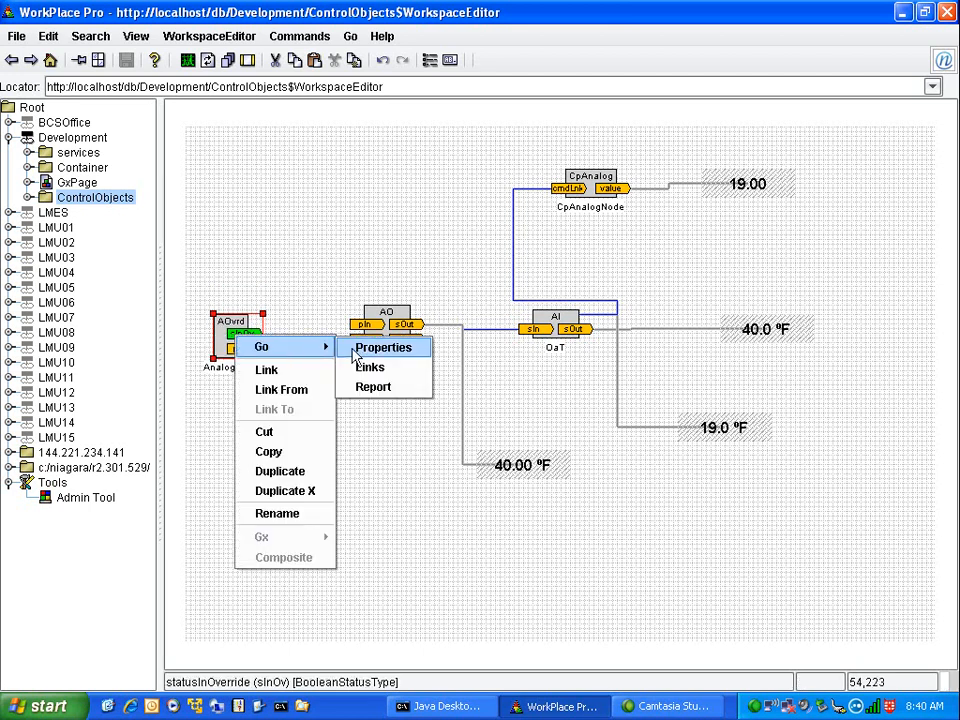
left_click(366, 350)
left_click(243, 124)
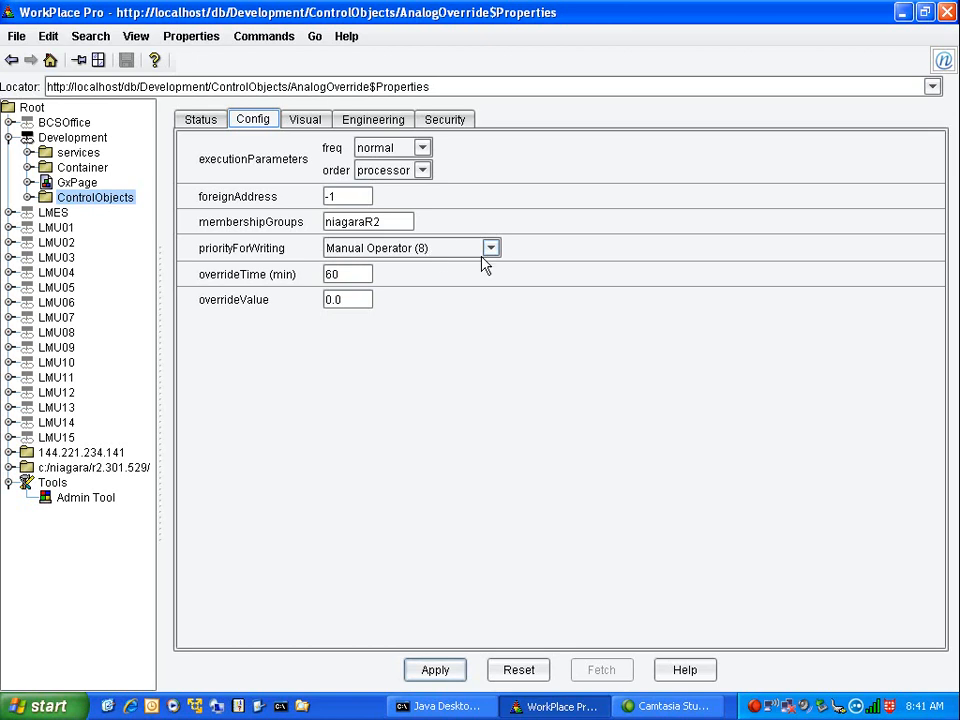
left_click(491, 248)
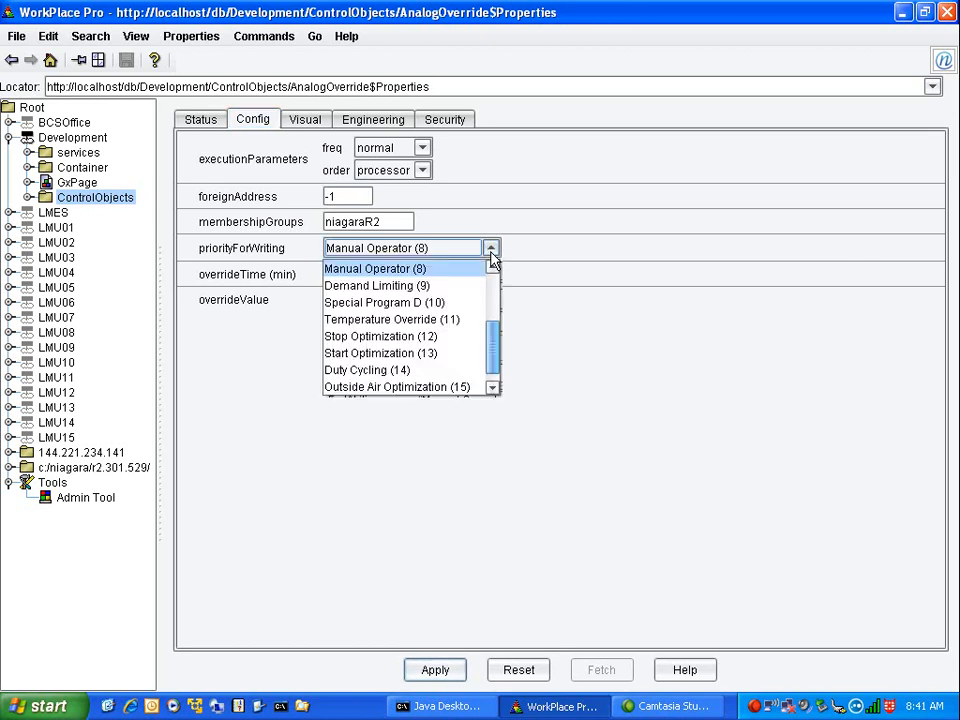
left_click_drag(491, 349, 493, 317)
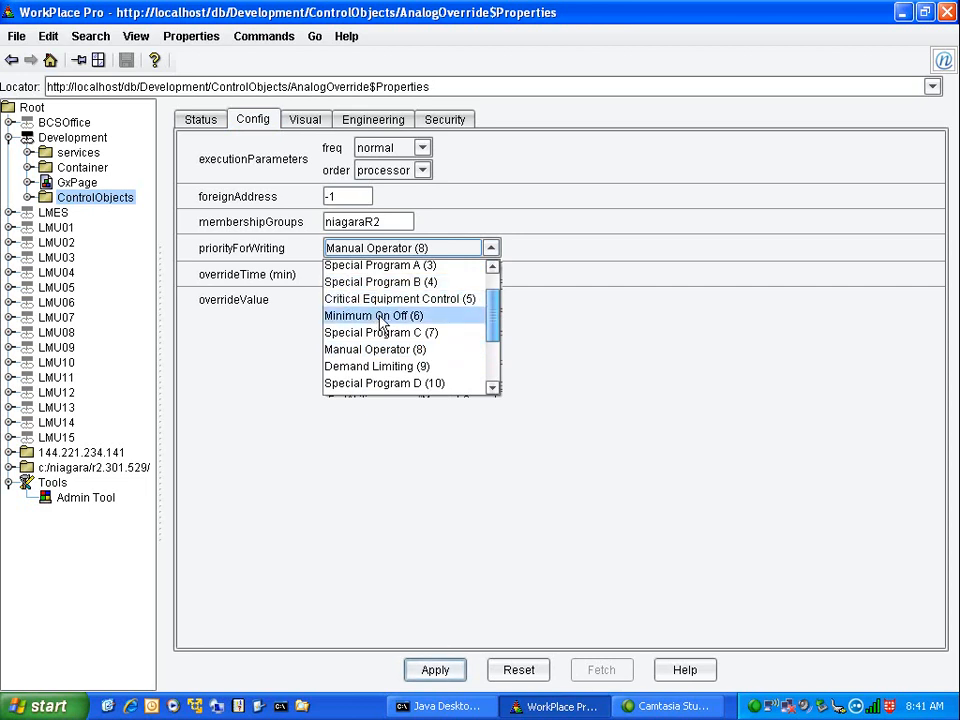
scroll(374, 319, "up", 1)
scroll(375, 315, "up", 1)
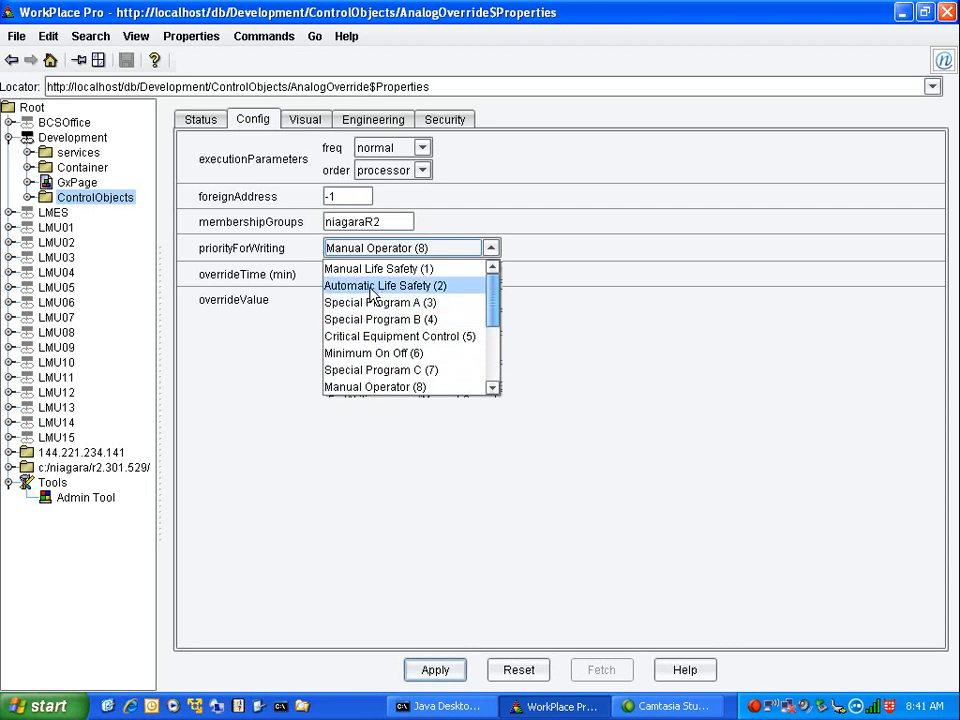
left_click(372, 290)
left_click(436, 672)
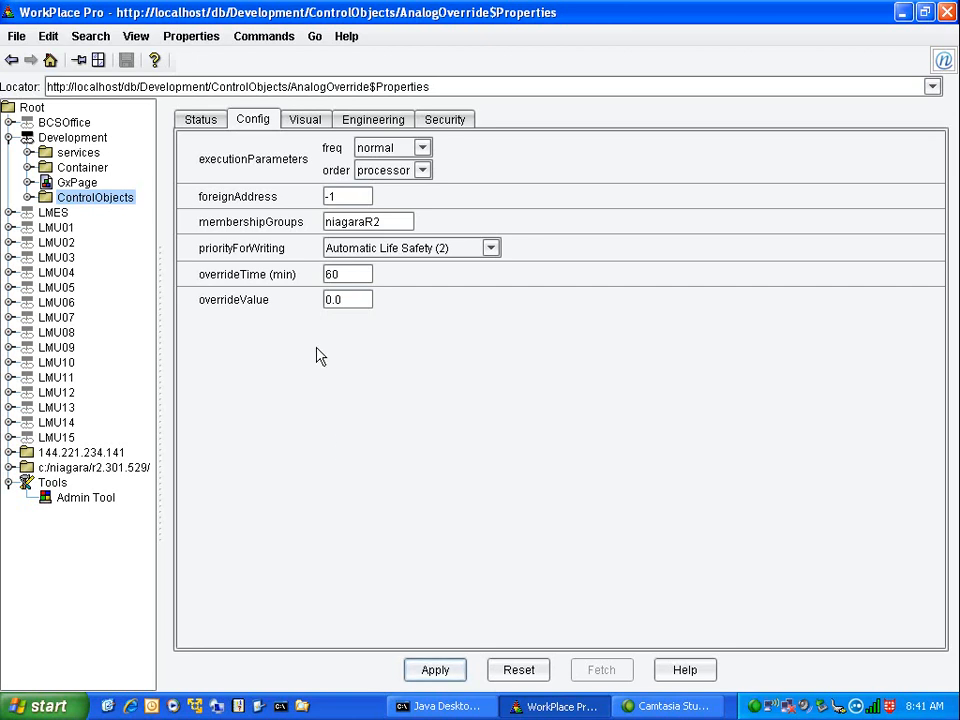
Set AnalogOverride's overrideTime to 1 minute and overrideValue to 50, apply, and return to the workspace editor
left_click_drag(350, 274, 266, 272)
type("1")
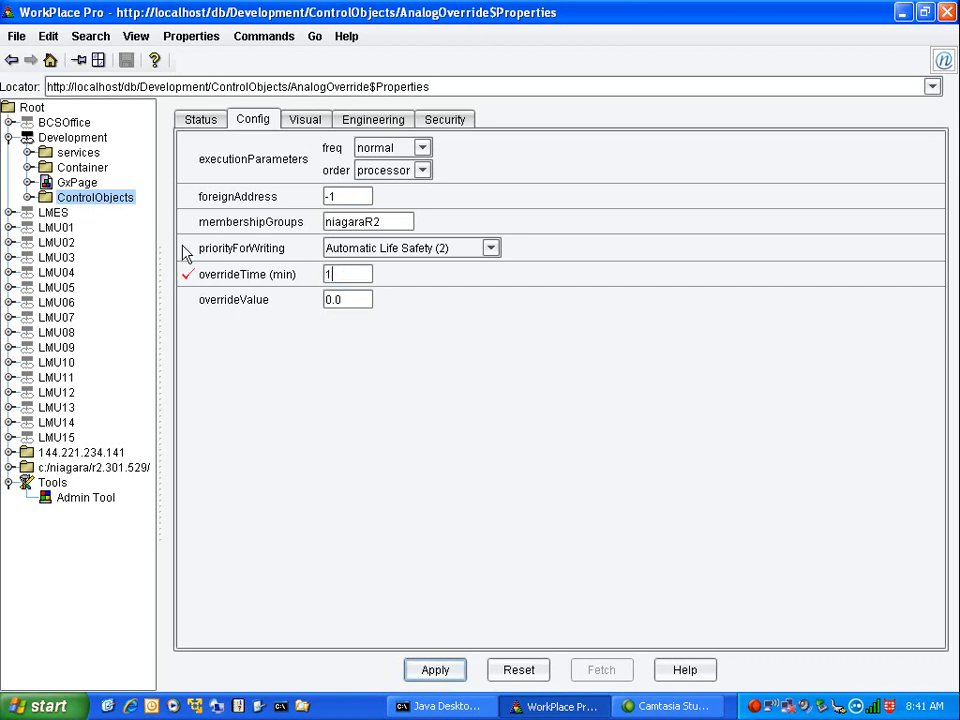
left_click(366, 300)
left_click_drag(346, 300, 308, 302)
type("50")
key("Return")
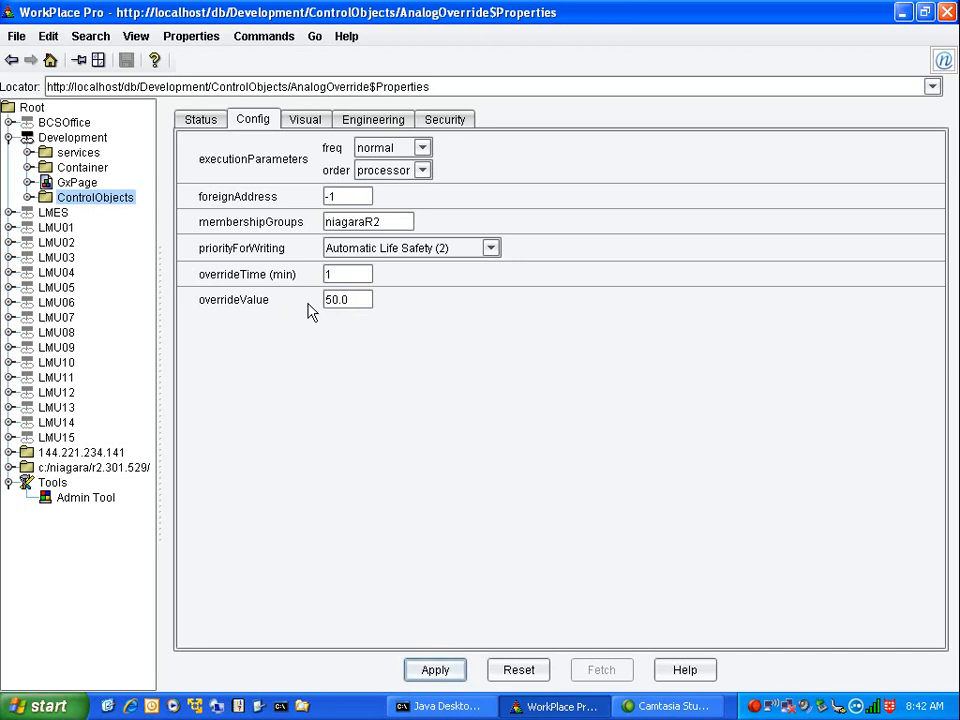
left_click(11, 62)
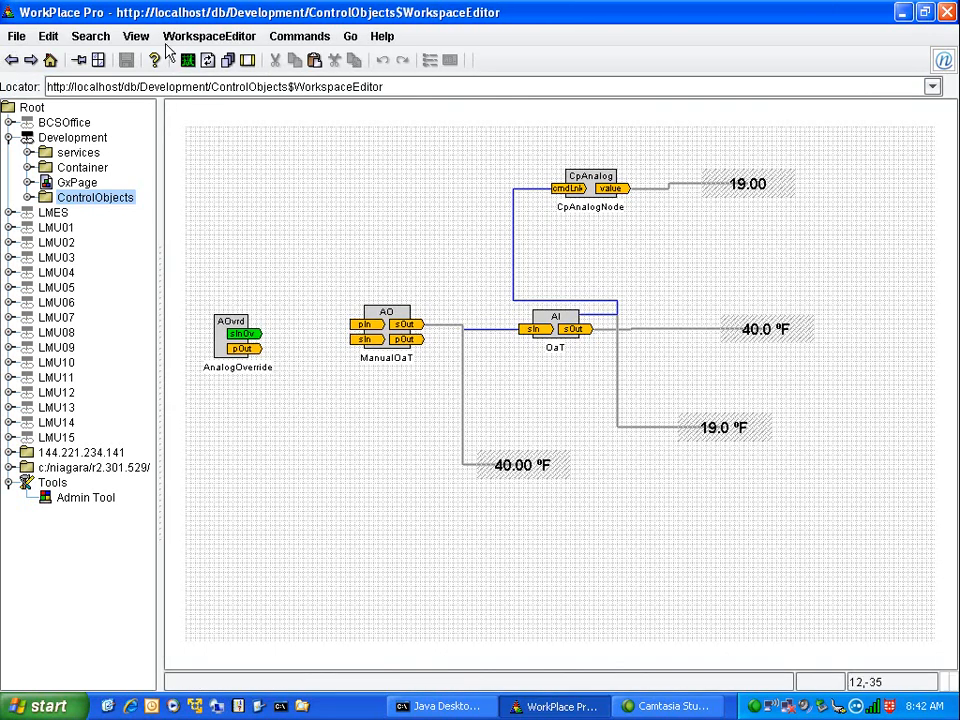
Link AnalogOverride's prioritizedOutput to ManualOaT's priorityArray, and move AnalogOverride up so its output lines up with ManualOaT's input
left_click(244, 330)
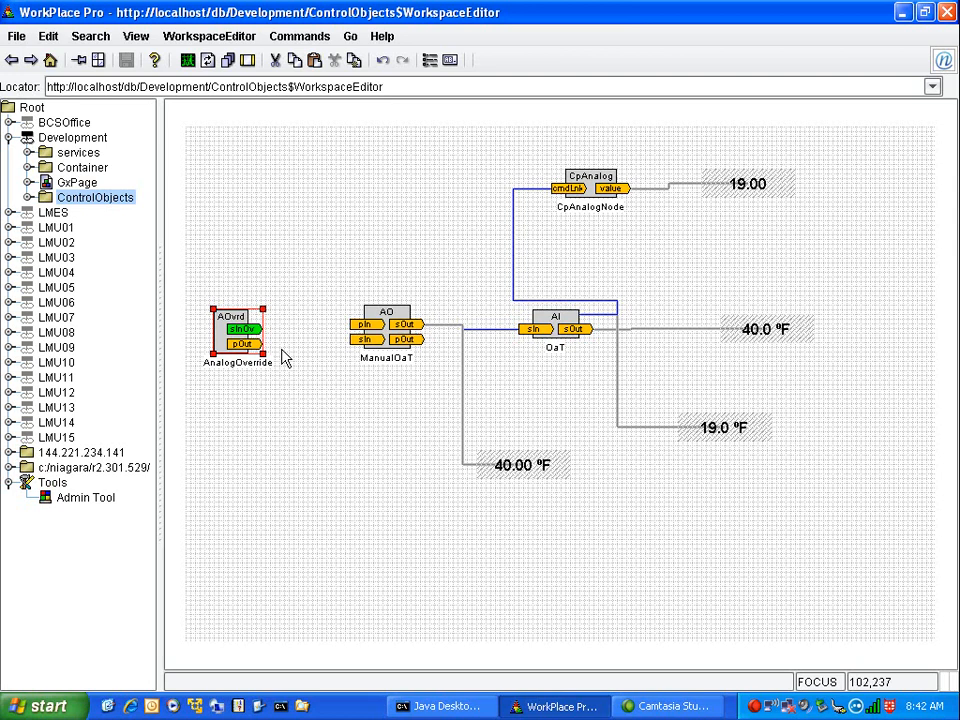
right_click(226, 327)
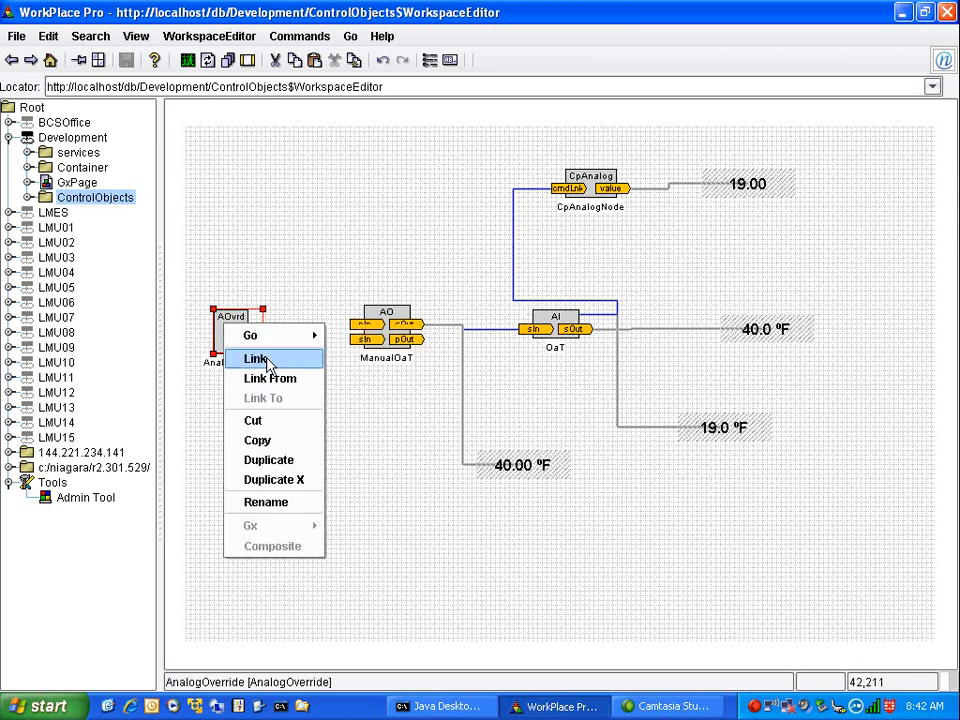
left_click(257, 359)
left_click(389, 340)
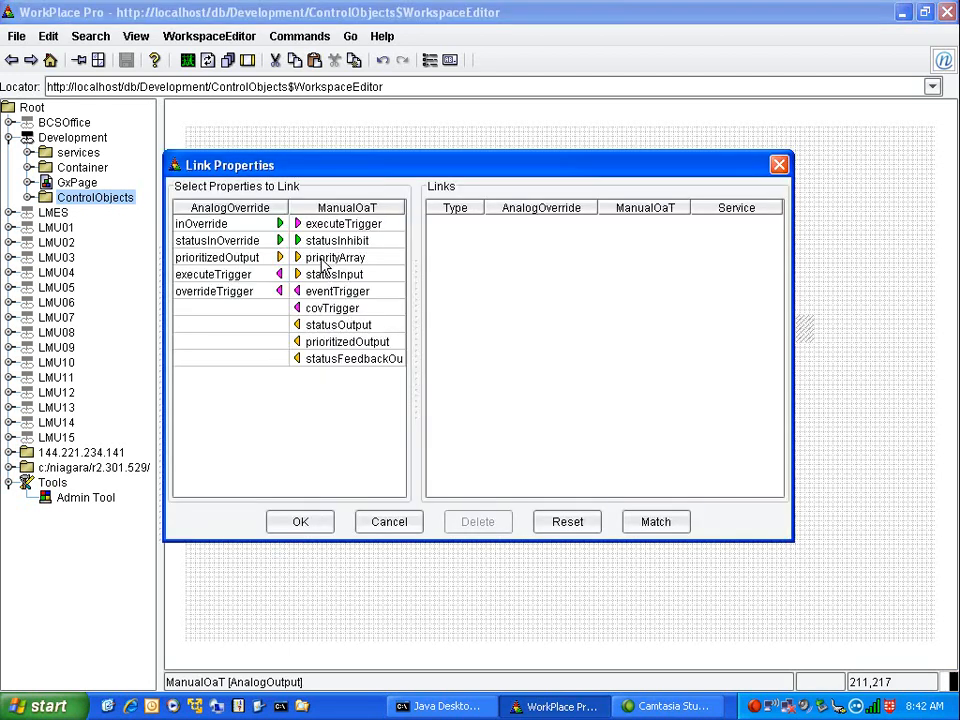
left_click(215, 258)
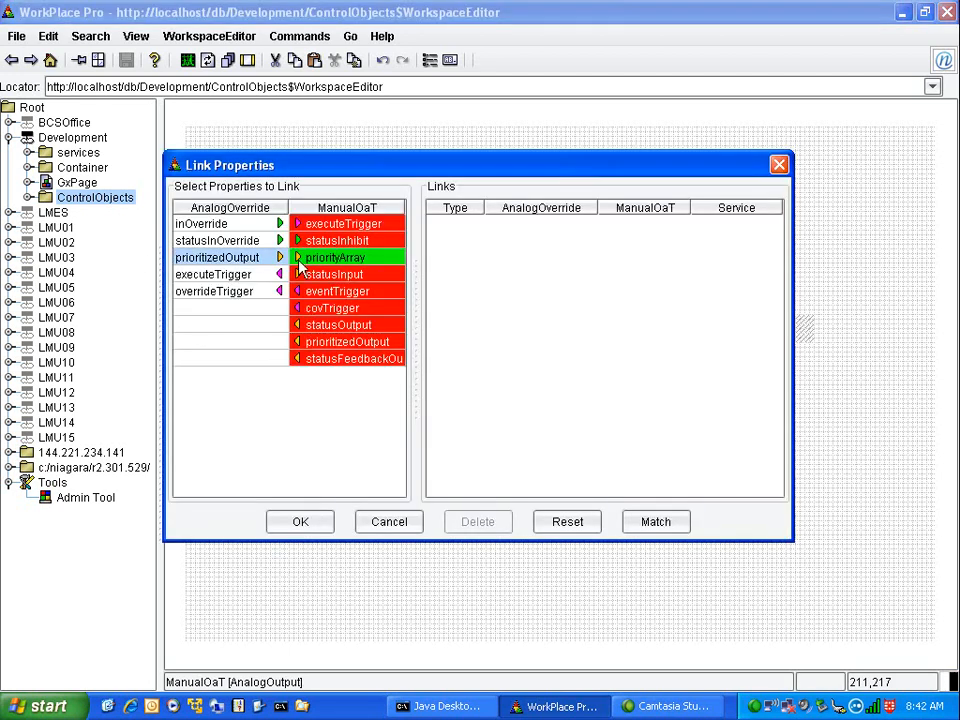
left_click(320, 258)
left_click(300, 521)
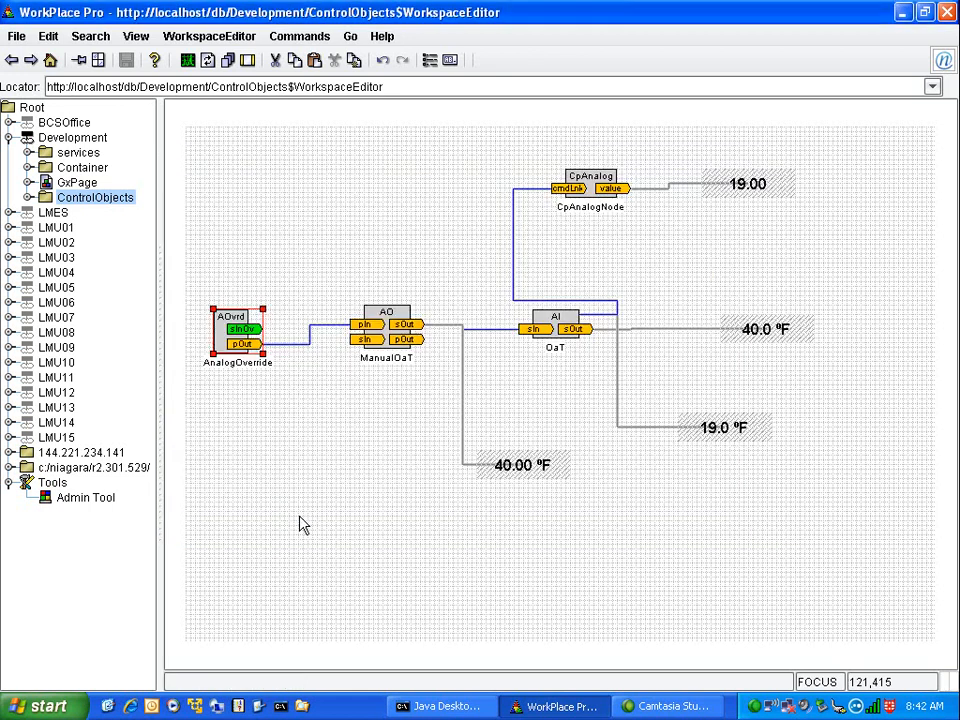
left_click_drag(231, 326, 236, 303)
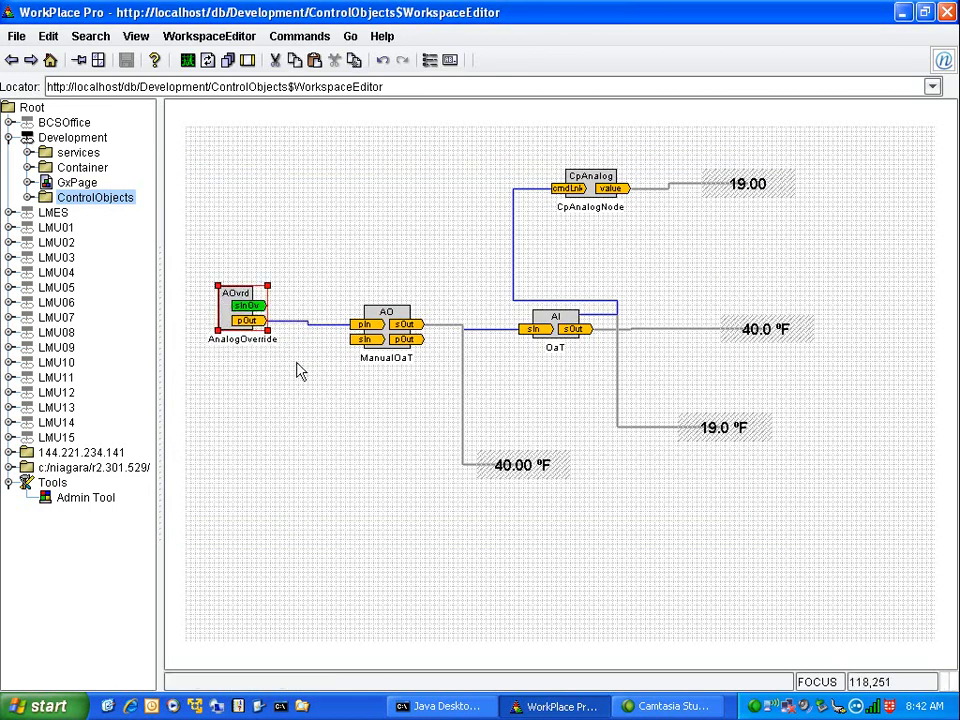
In the live workspace view, issue AnalogOverride's setOverrideValue command with a value of 45
left_click(209, 60)
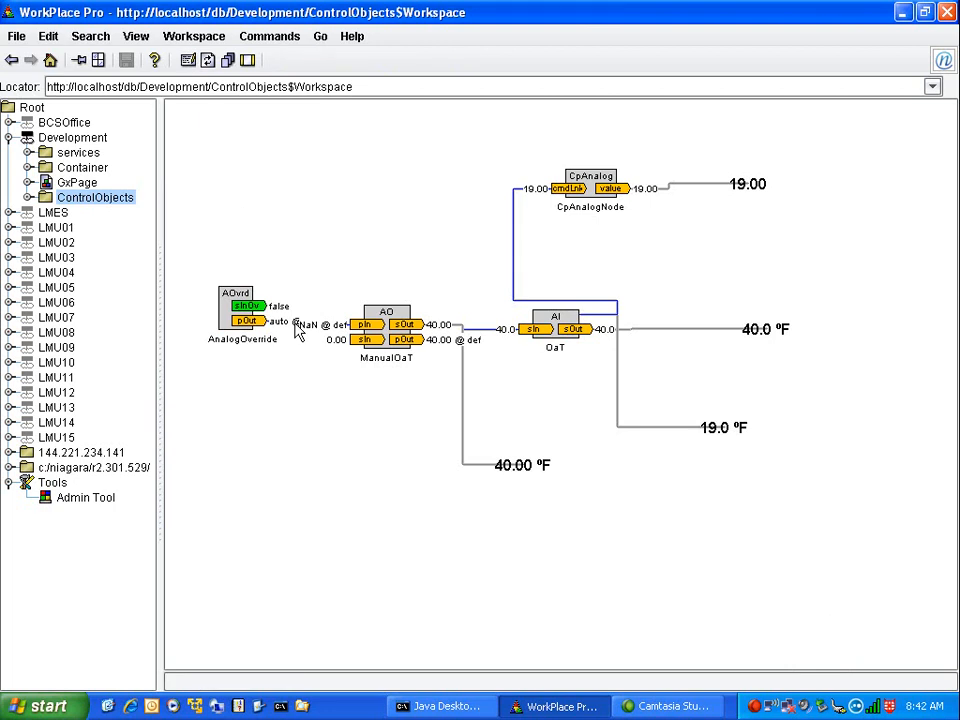
right_click(239, 316)
mouse_move(241, 320)
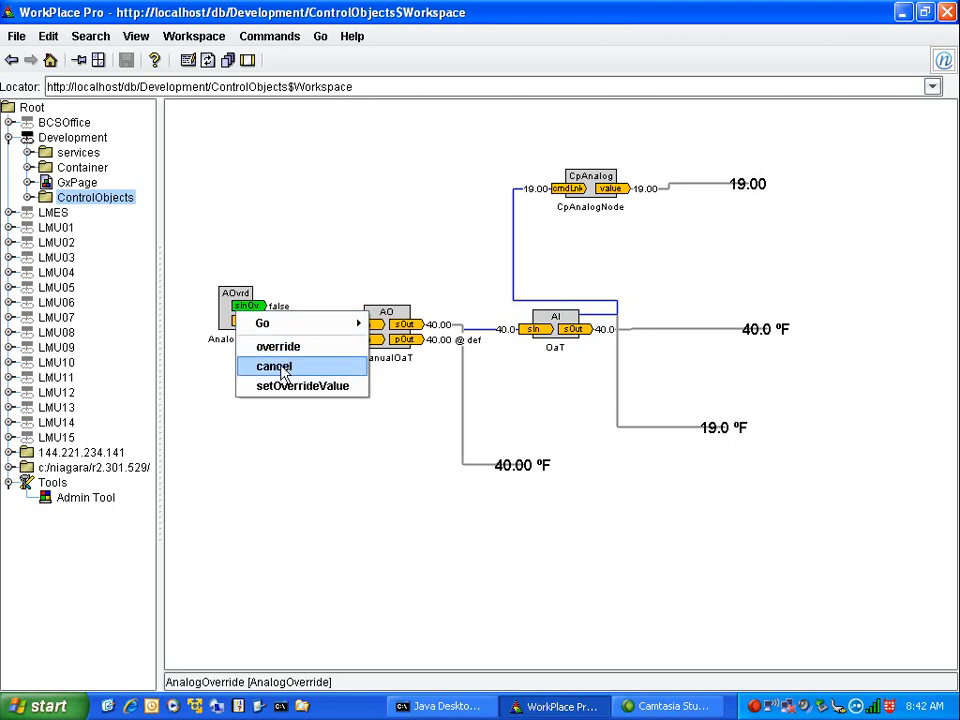
left_click(290, 267)
right_click(240, 314)
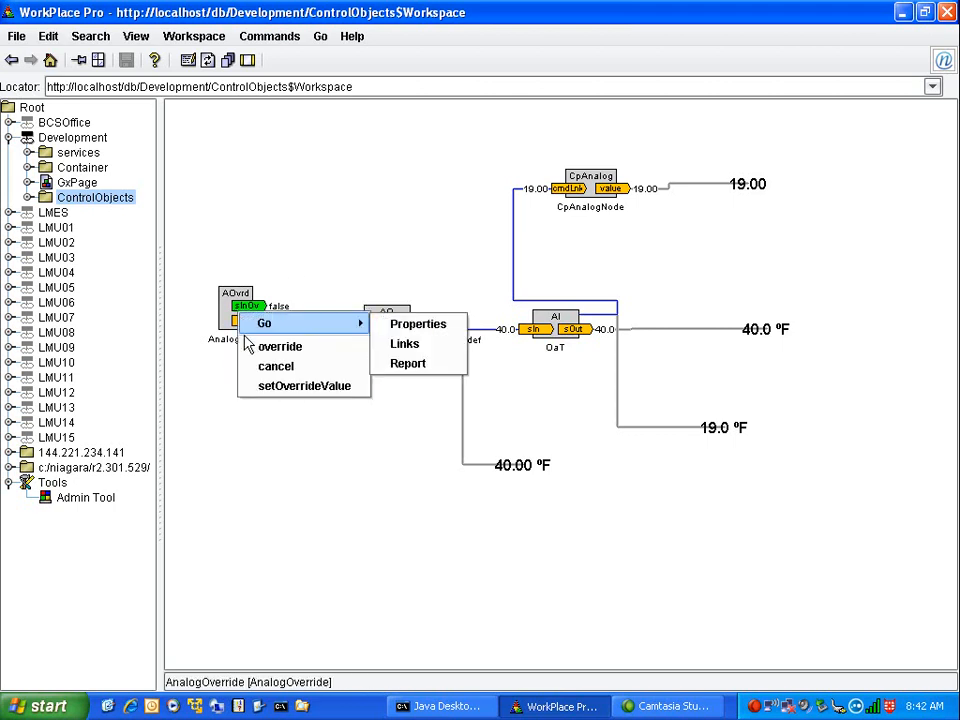
left_click(286, 390)
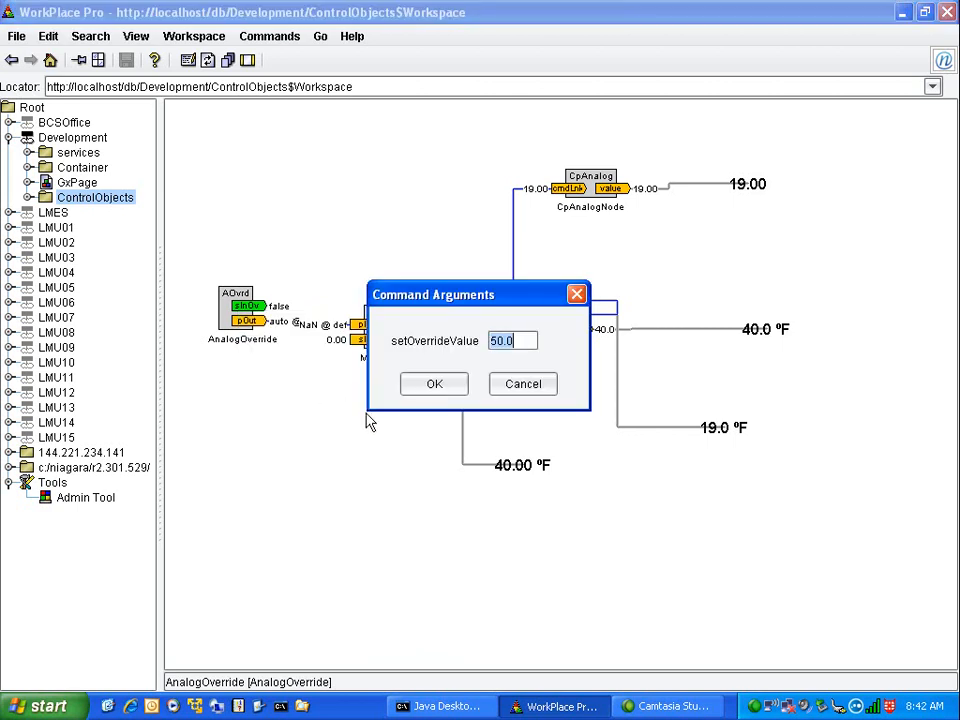
type("45")
left_click(440, 388)
Issue AnalogOverride's override command for 1 minute
right_click(232, 320)
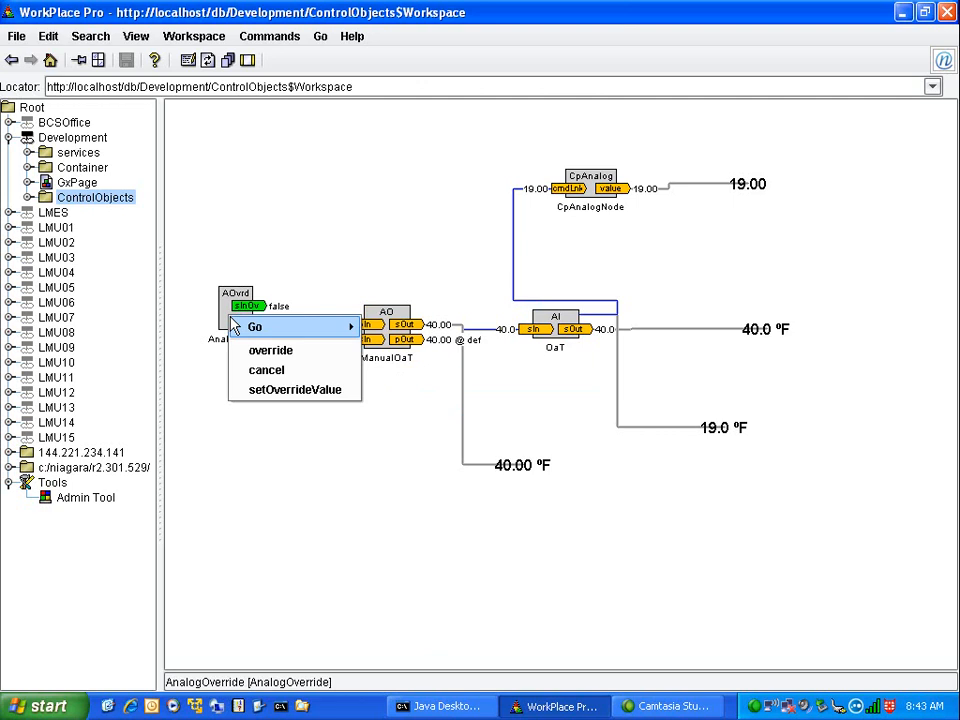
left_click(282, 351)
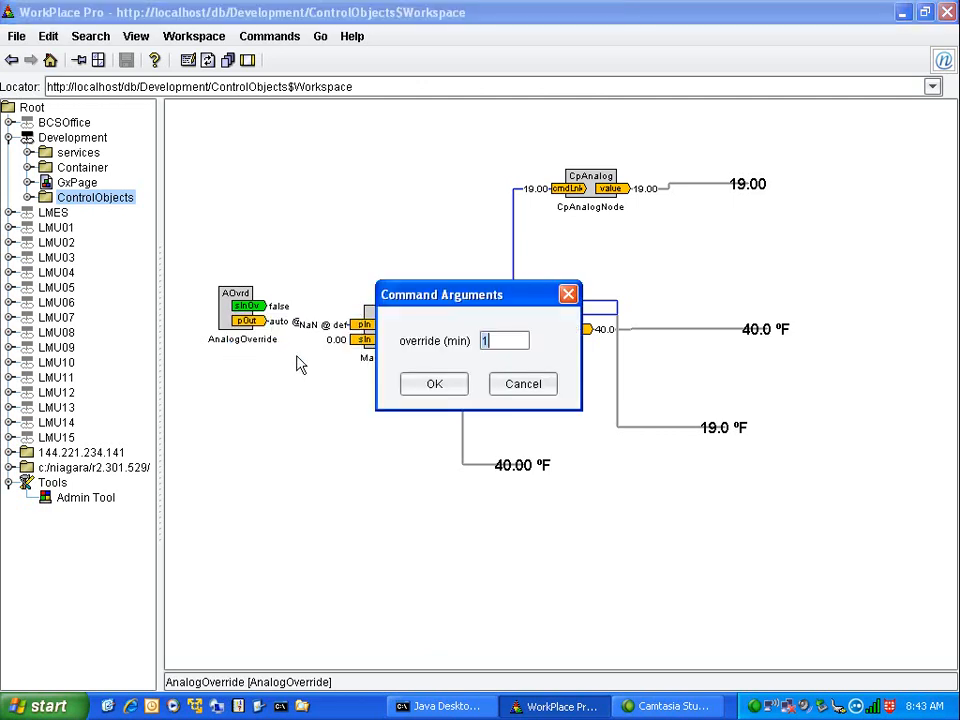
left_click(432, 390)
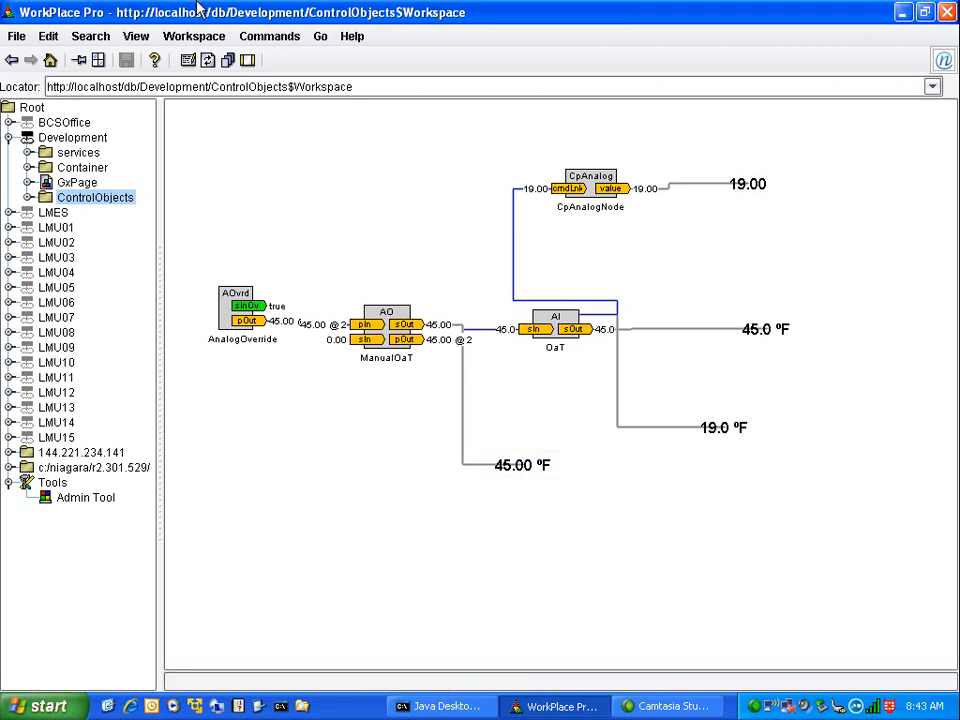
Back in the workspace editor, add a Binary Input object below OaT, and move ManualOaT's text display up
left_click(187, 60)
right_click(311, 176)
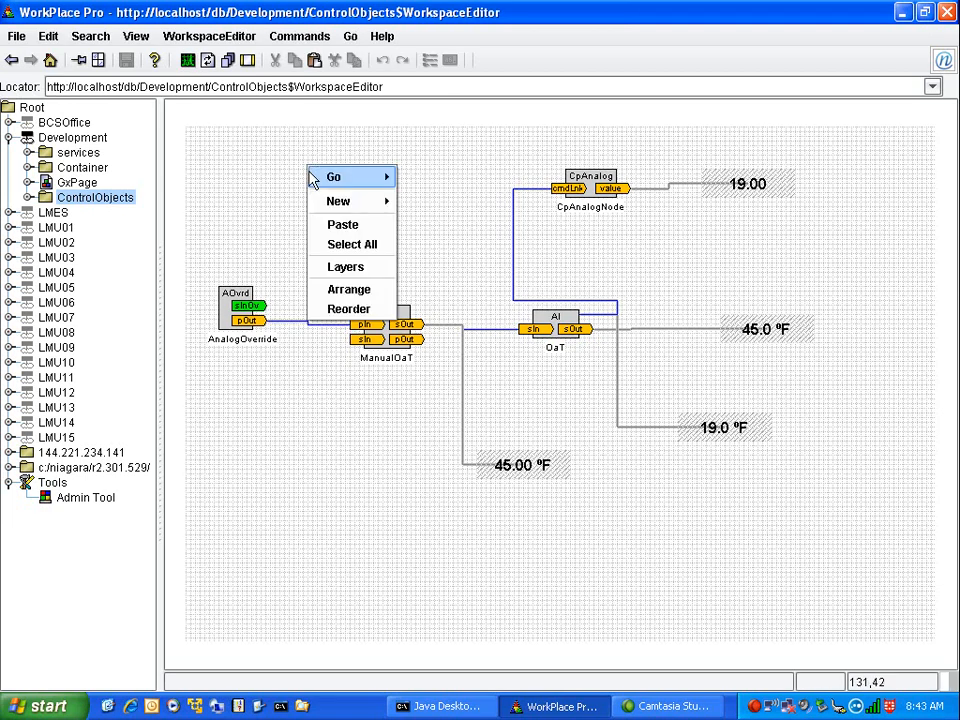
mouse_move(370, 203)
mouse_move(440, 203)
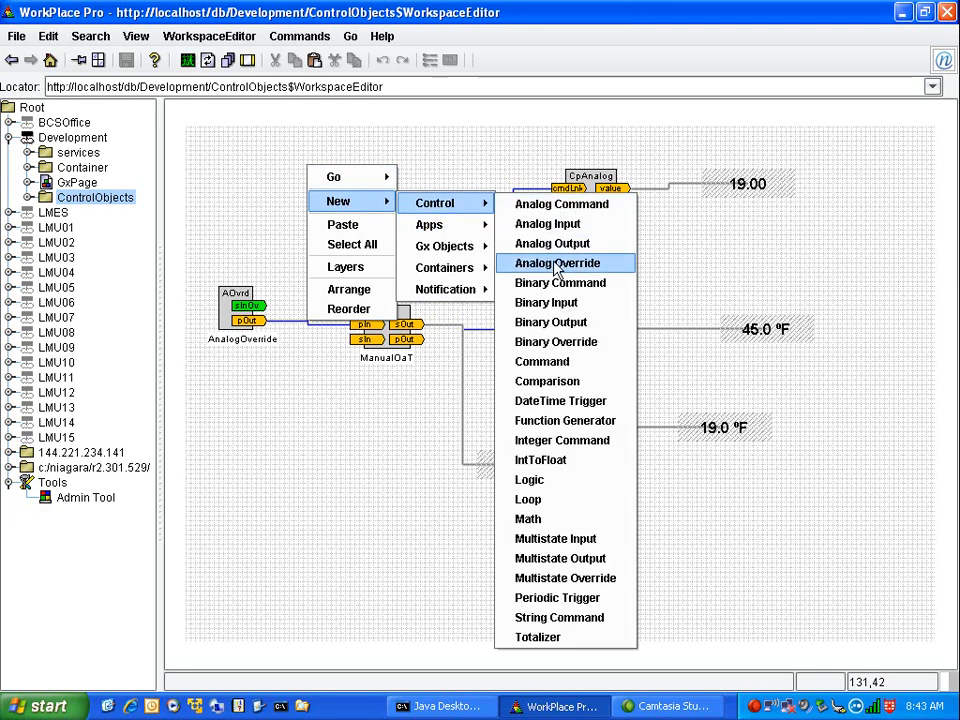
left_click(557, 312)
left_click_drag(352, 176, 520, 529)
left_click_drag(520, 465, 535, 389)
left_click_drag(530, 532, 531, 513)
Open the new BinaryInput's config properties and examine the polarity and defaultInput options
right_click(531, 513)
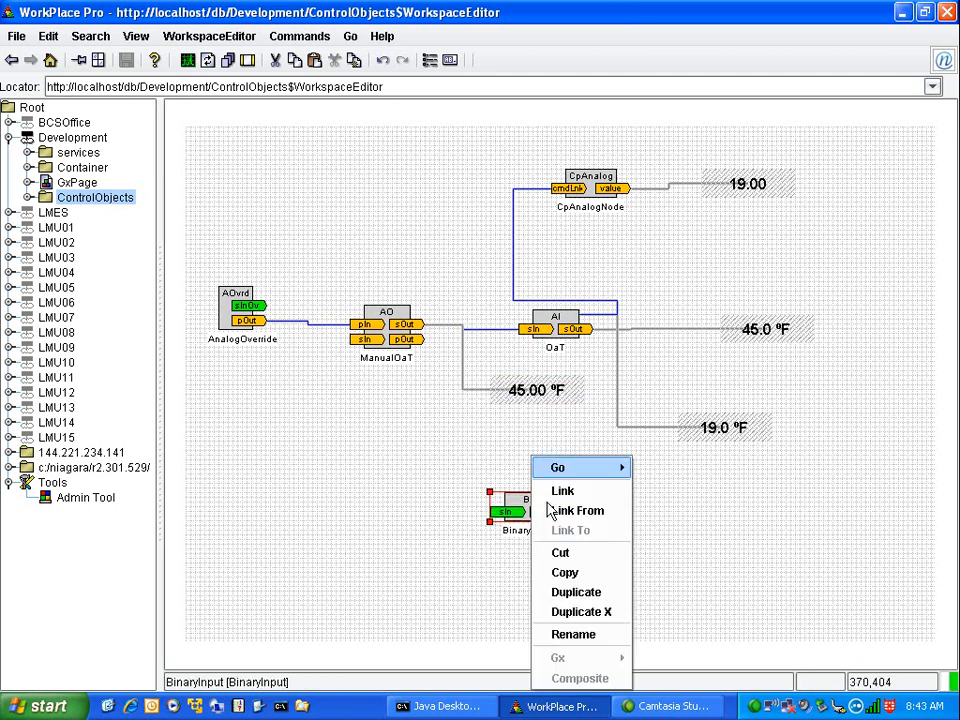
mouse_move(559, 475)
left_click(655, 470)
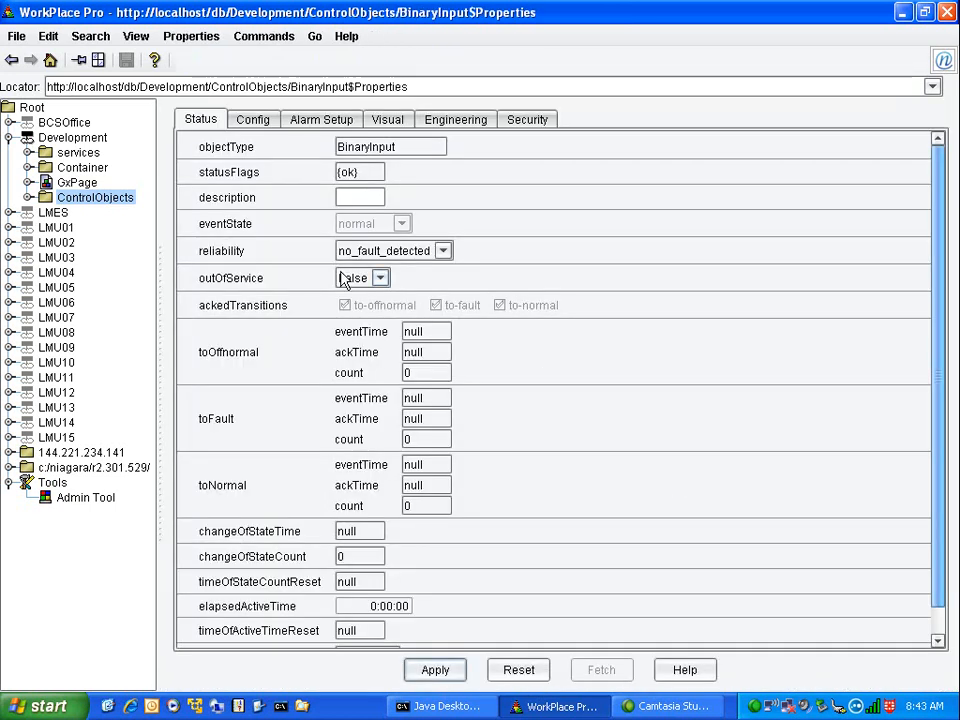
left_click(263, 128)
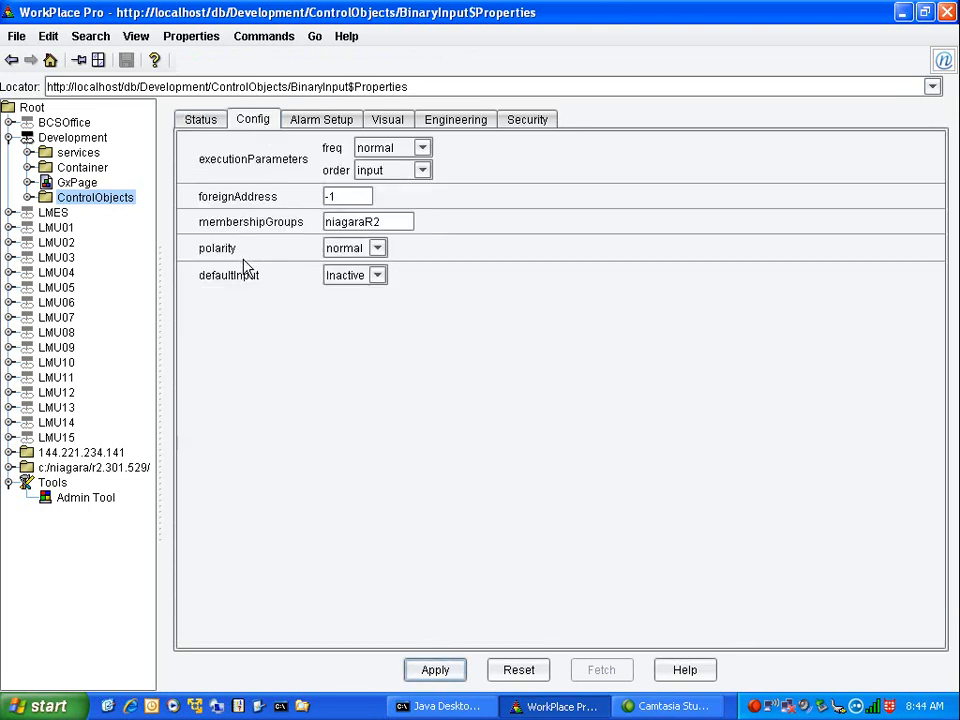
left_click(384, 250)
left_click(378, 276)
left_click(379, 279)
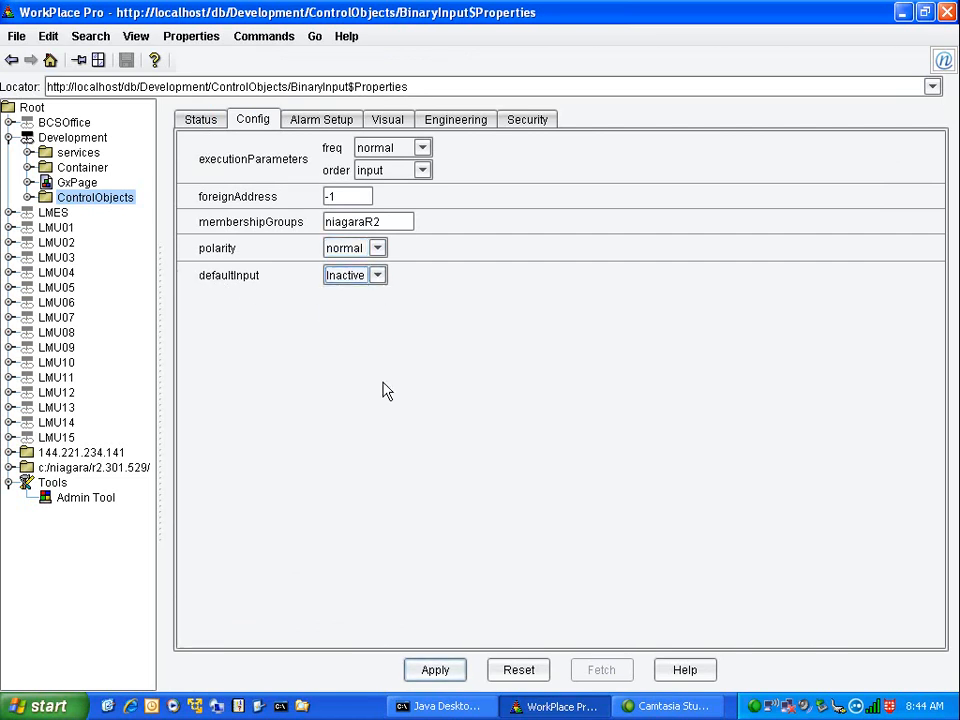
Set BinaryInput's active text to Start and inactive text to Stop, apply, and view its engineering properties
left_click(392, 122)
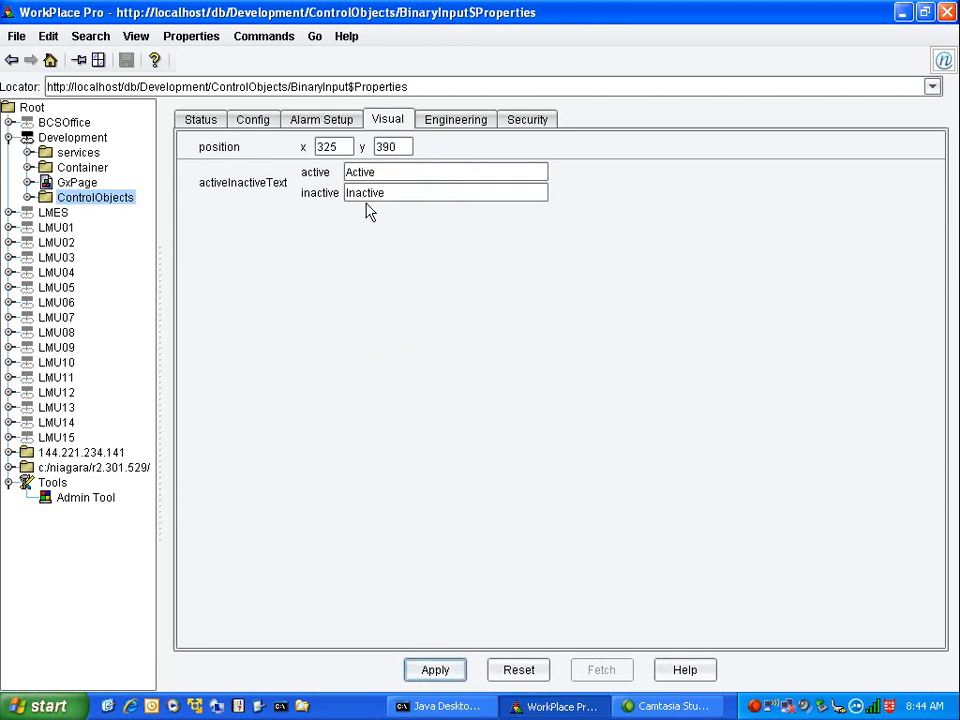
left_click_drag(388, 171, 345, 172)
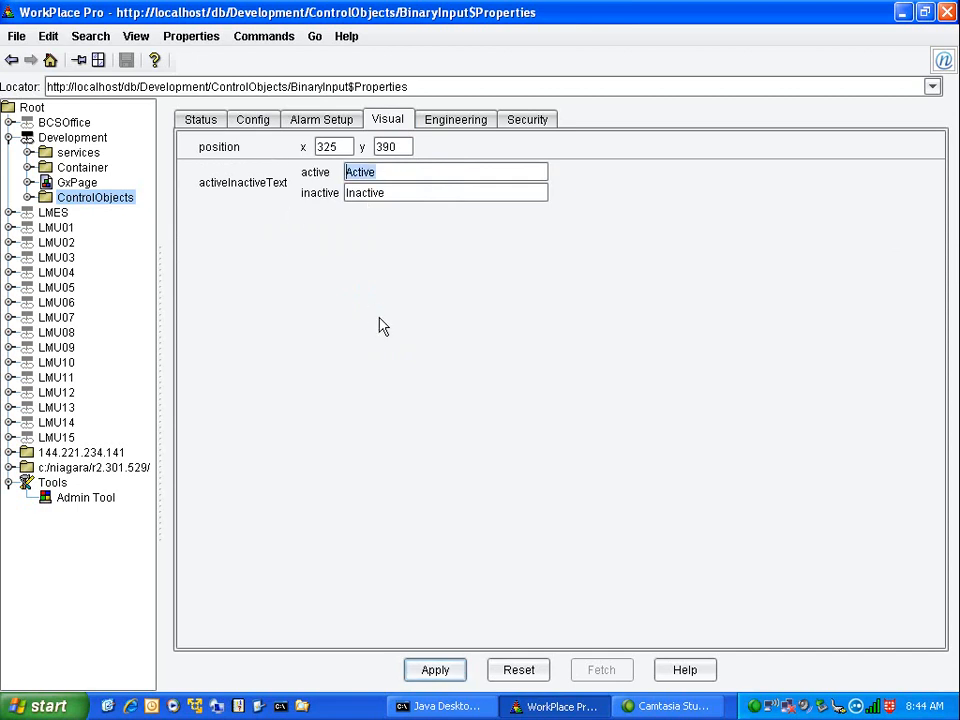
type("Start")
key("Tab")
key("BackSpace")
key("BackSpace")
key("BackSpace")
key("BackSpace")
key("BackSpace")
key("BackSpace")
key("BackSpace")
key("BackSpace")
type("Stop")
key("Return")
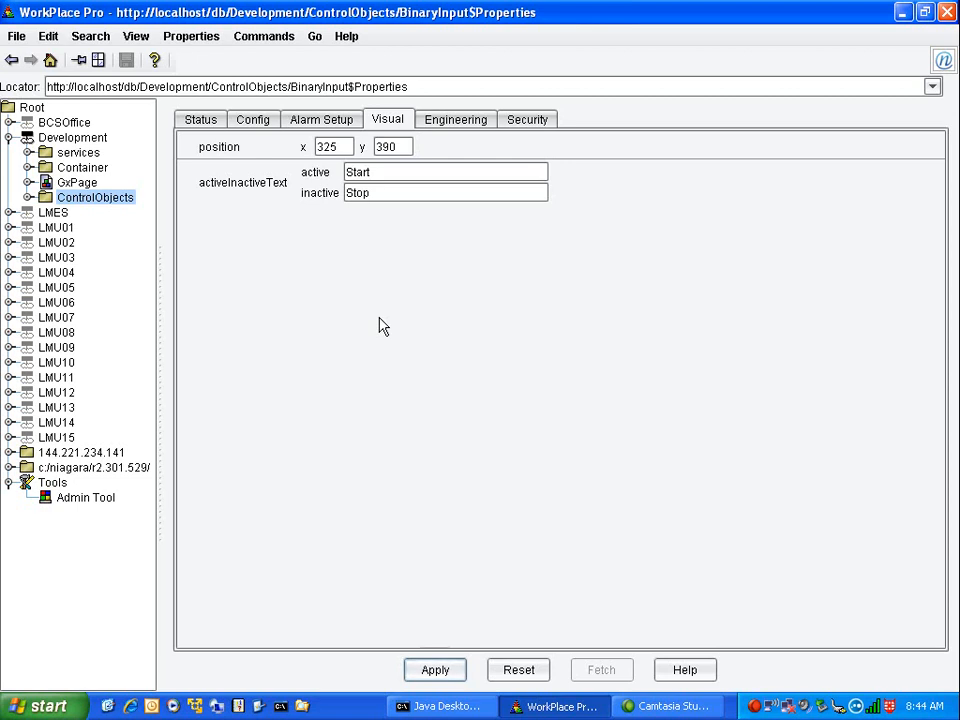
left_click(455, 121)
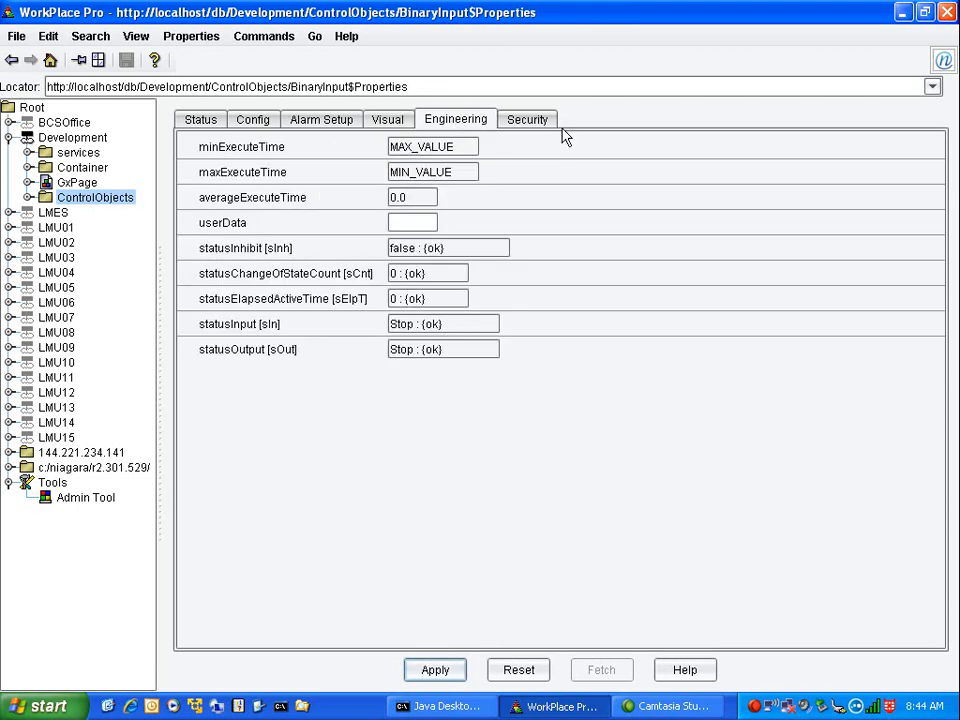
In BinaryInput's alarm setup, enable the to-offnormal event and set notifyType to alarm
left_click(312, 120)
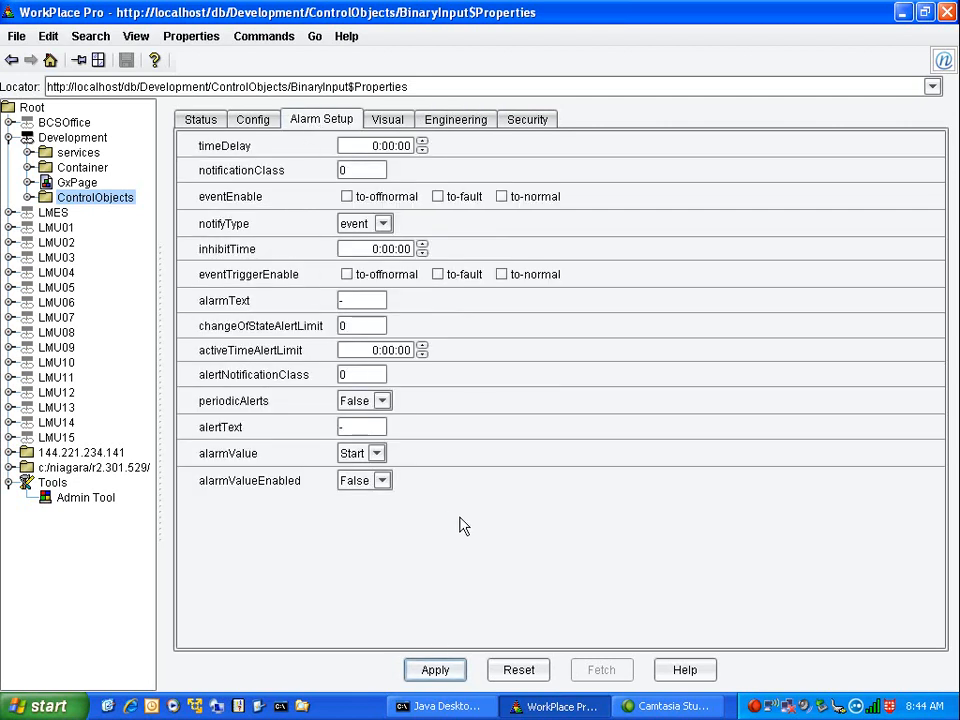
left_click(392, 148)
key("Tab")
left_click(347, 198)
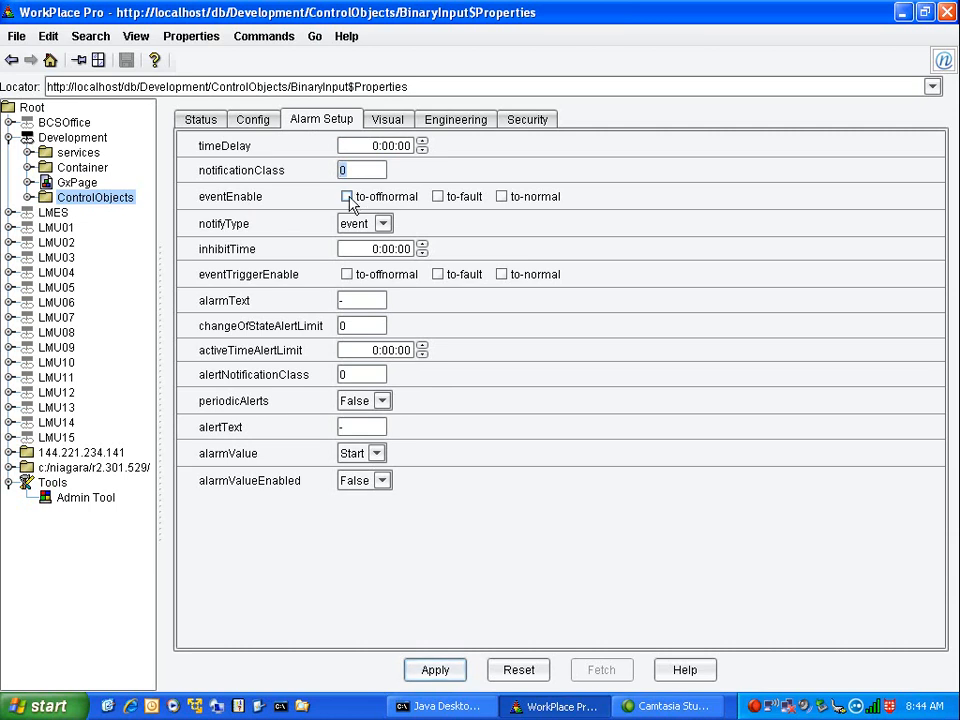
left_click(383, 224)
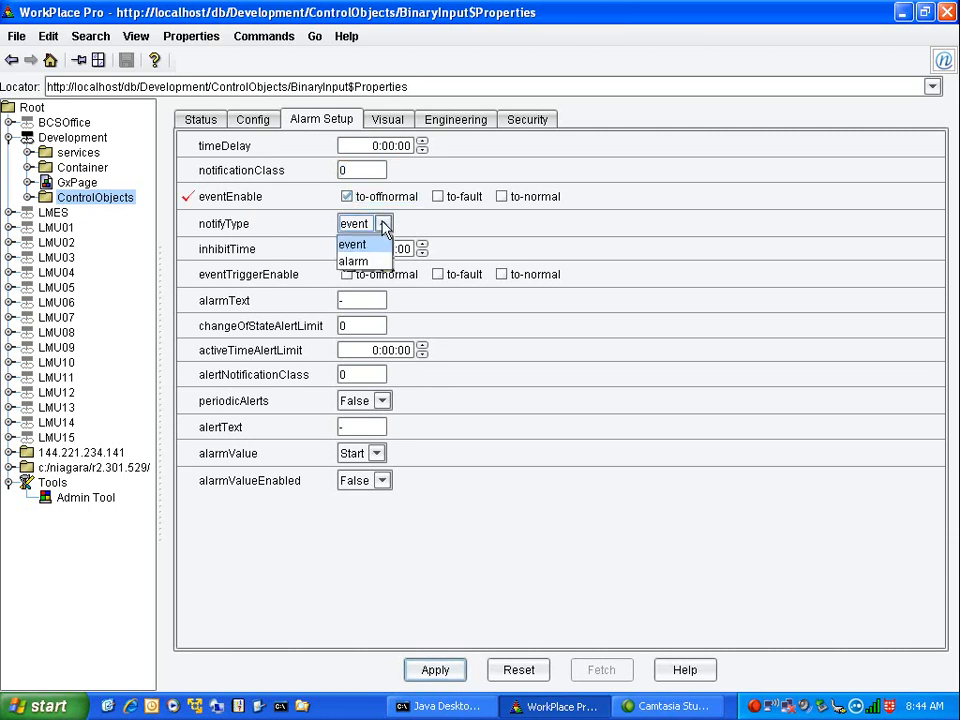
left_click(352, 261)
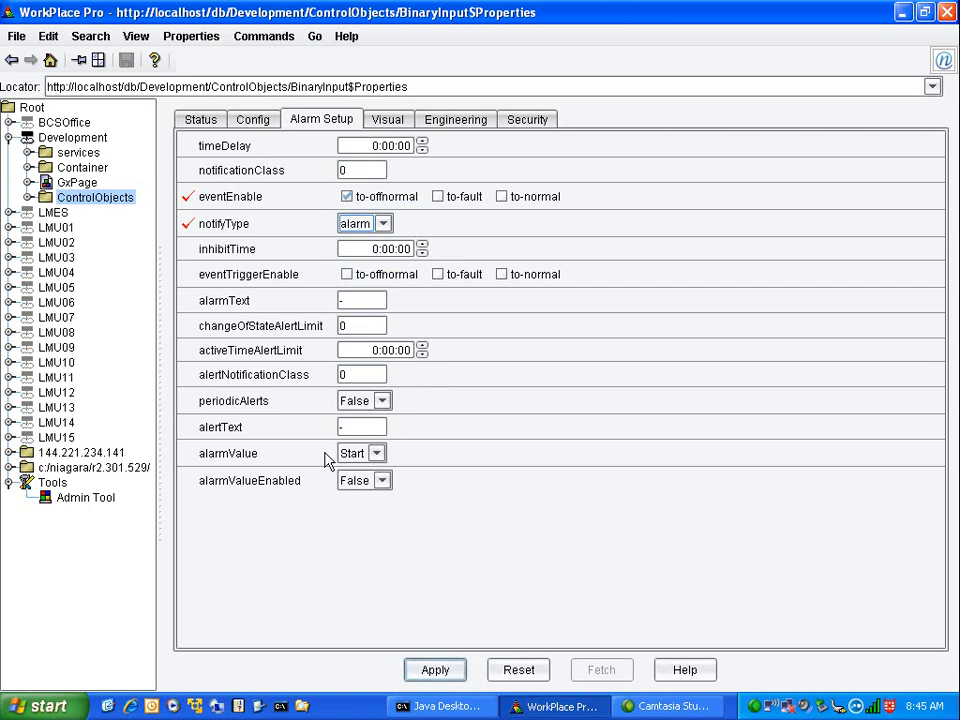
Set BinaryInput's alarmText to "Binary Alarm" and apply the alarm setup changes
left_click(345, 300)
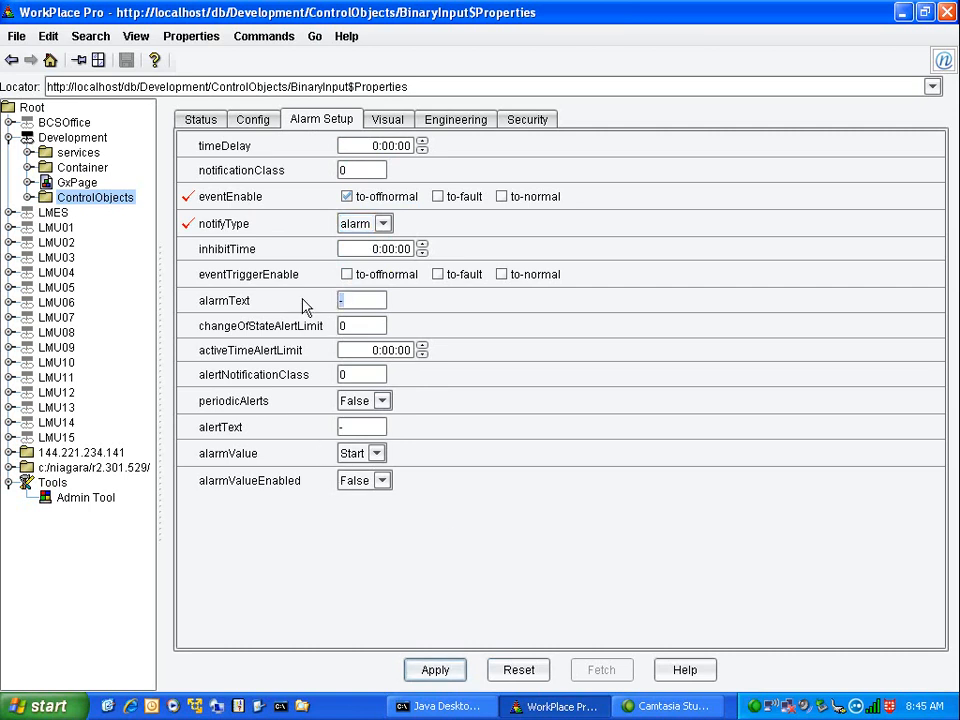
type("Binar")
type("y Alarm")
key("Return")
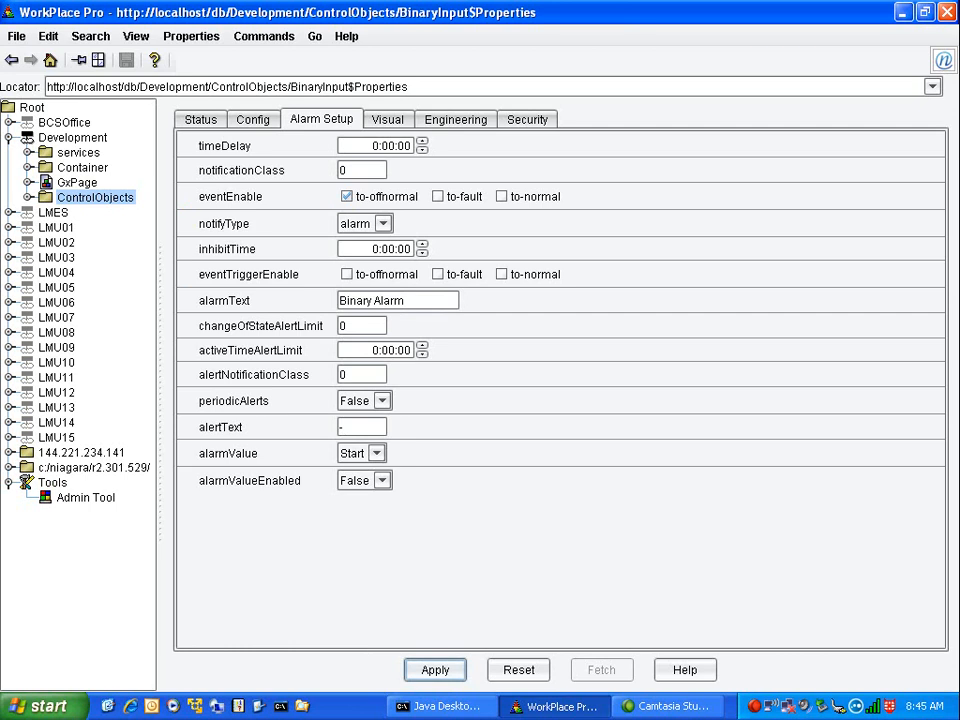
Set BinaryInput's alarmValue to Stop and alarmValueEnabled to True, and apply the changes
left_click(377, 454)
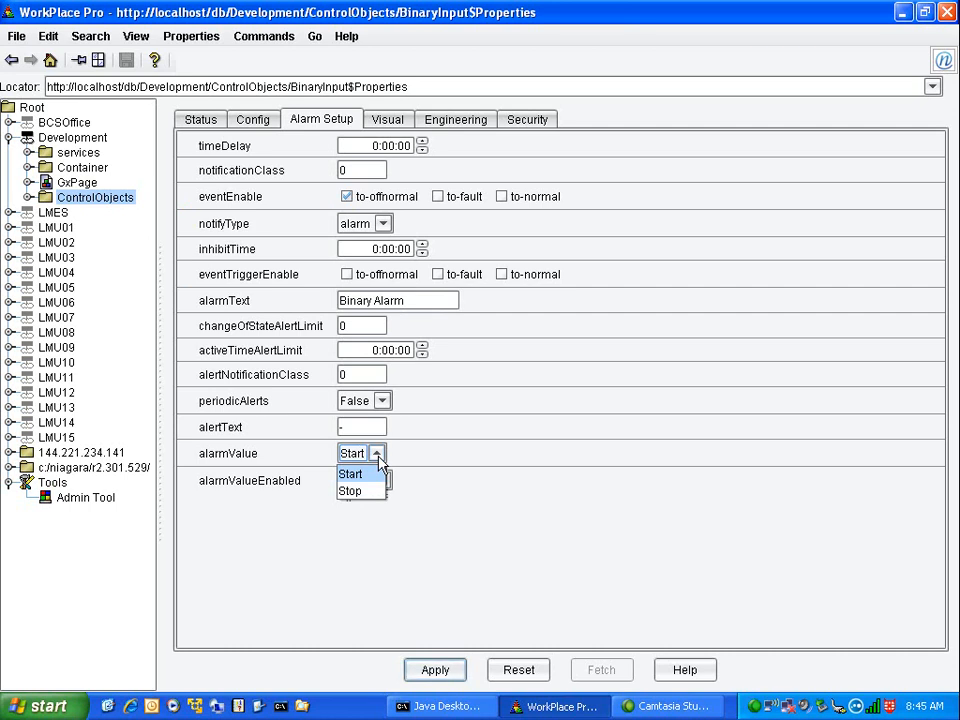
left_click(349, 491)
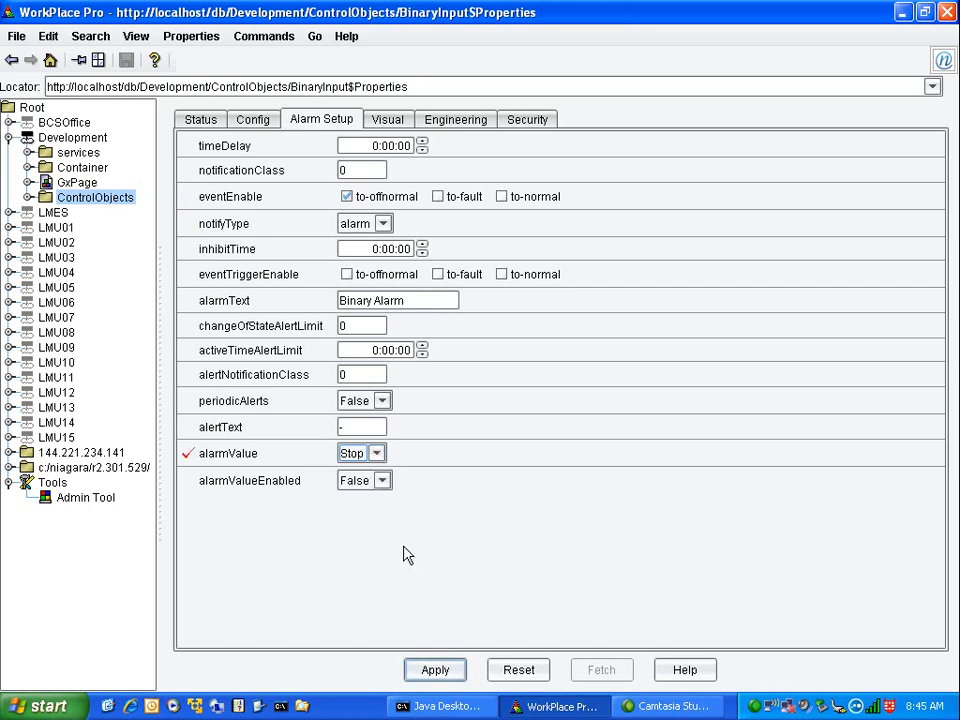
left_click(382, 482)
left_click(384, 484)
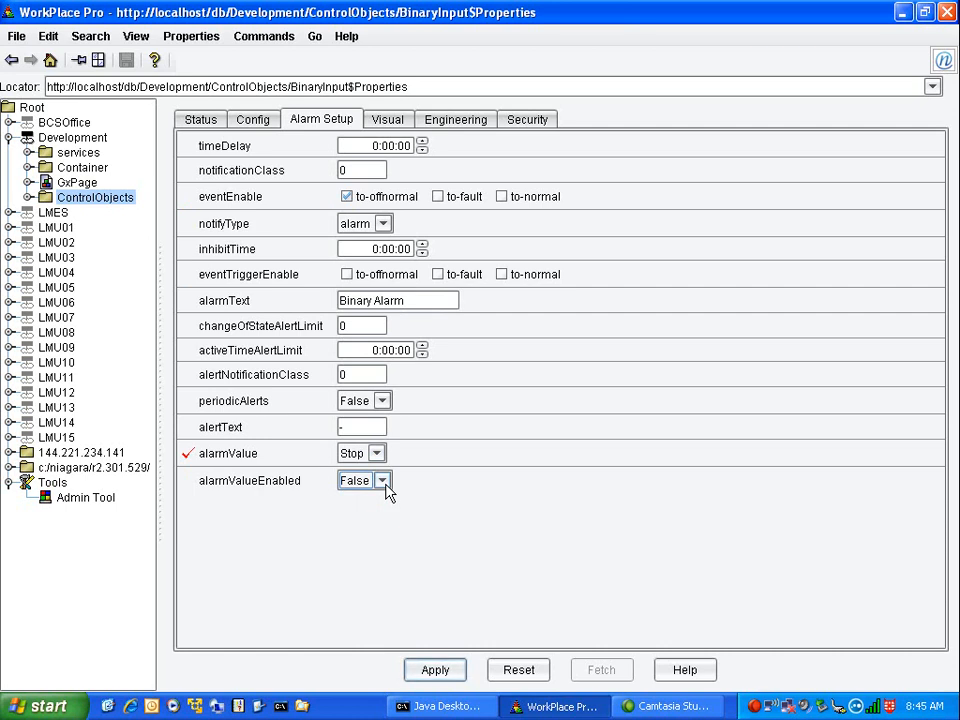
left_click(384, 482)
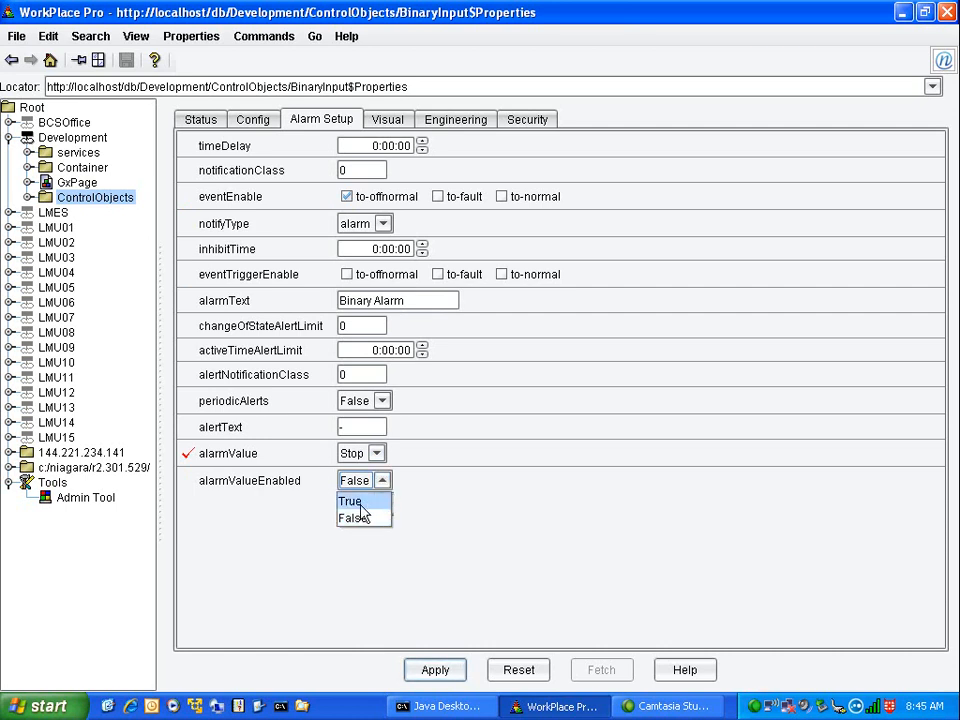
left_click(360, 504)
left_click(436, 674)
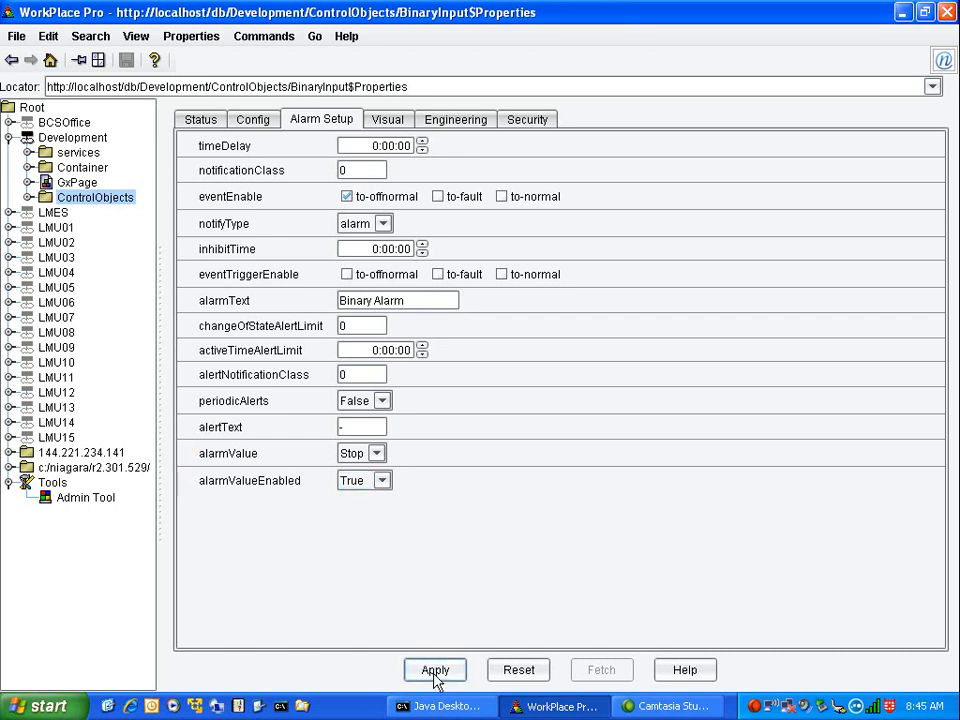
Review BinaryInput's visual, engineering, security and config properties, comparing its status input and output with the polarity and defaultInput settings
left_click(390, 122)
left_click(452, 124)
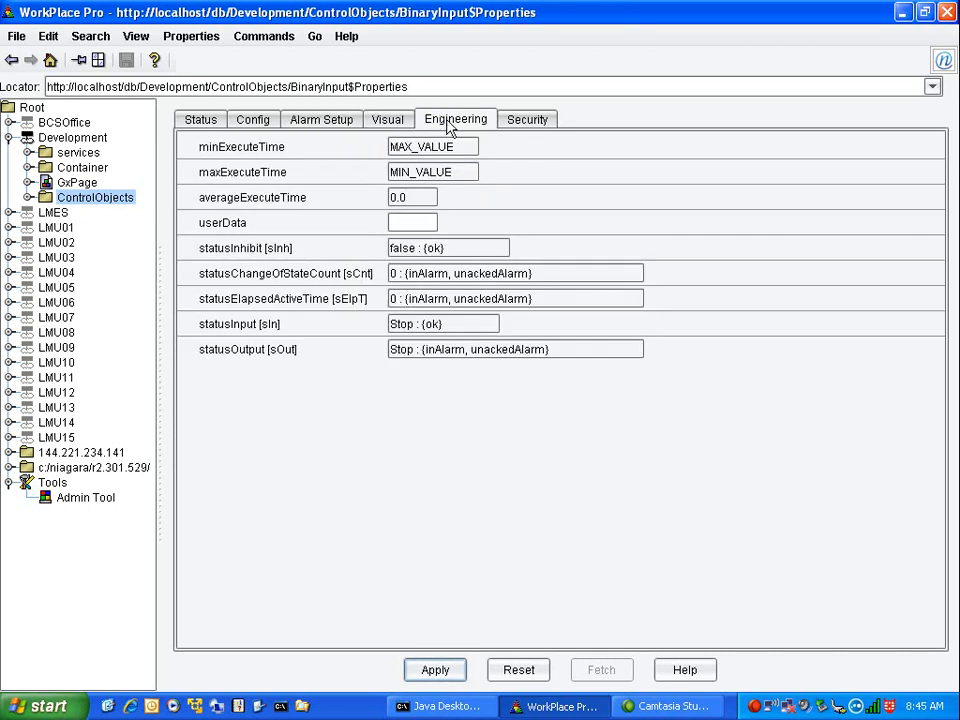
left_click(524, 125)
left_click(255, 124)
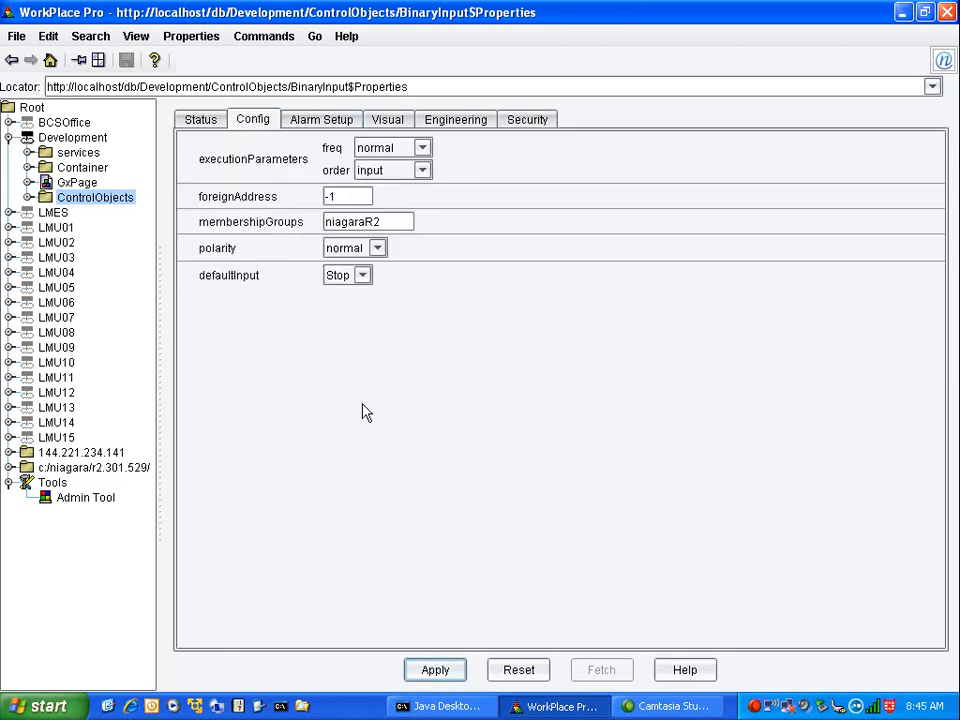
left_click(448, 122)
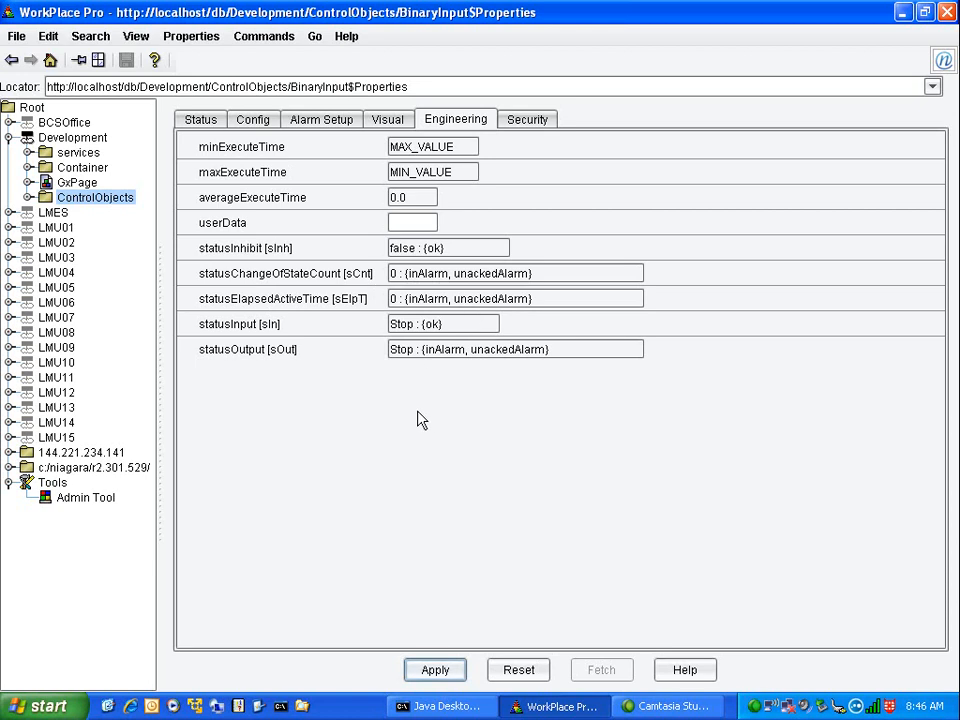
left_click(264, 128)
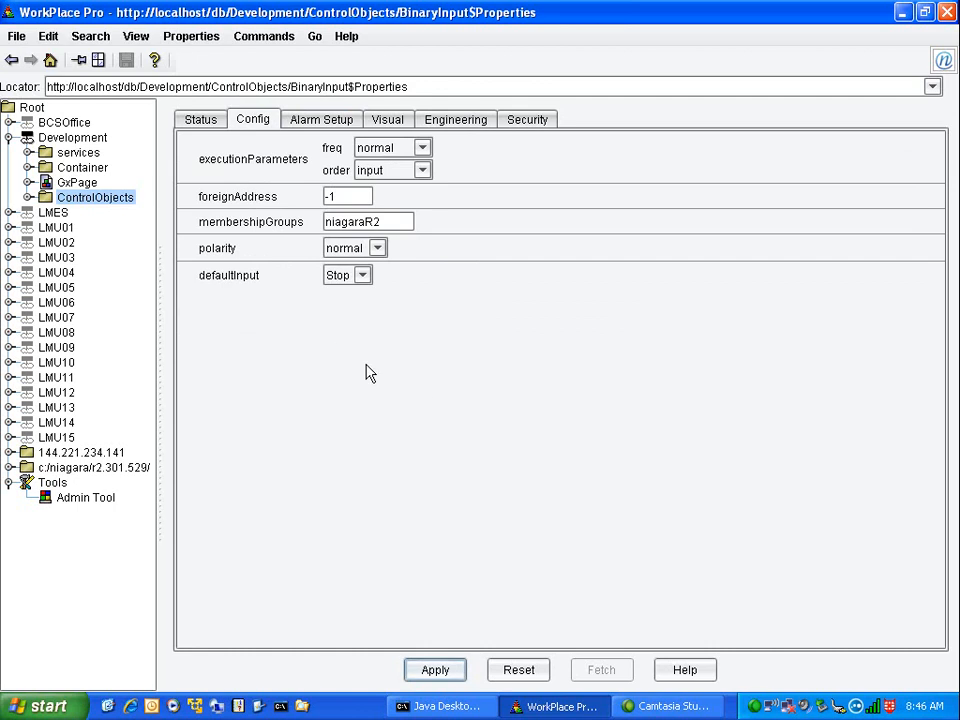
Return to the ControlObjects workspace editor and move BinaryInput up, closer to ManualOaT's text display
left_click(10, 59)
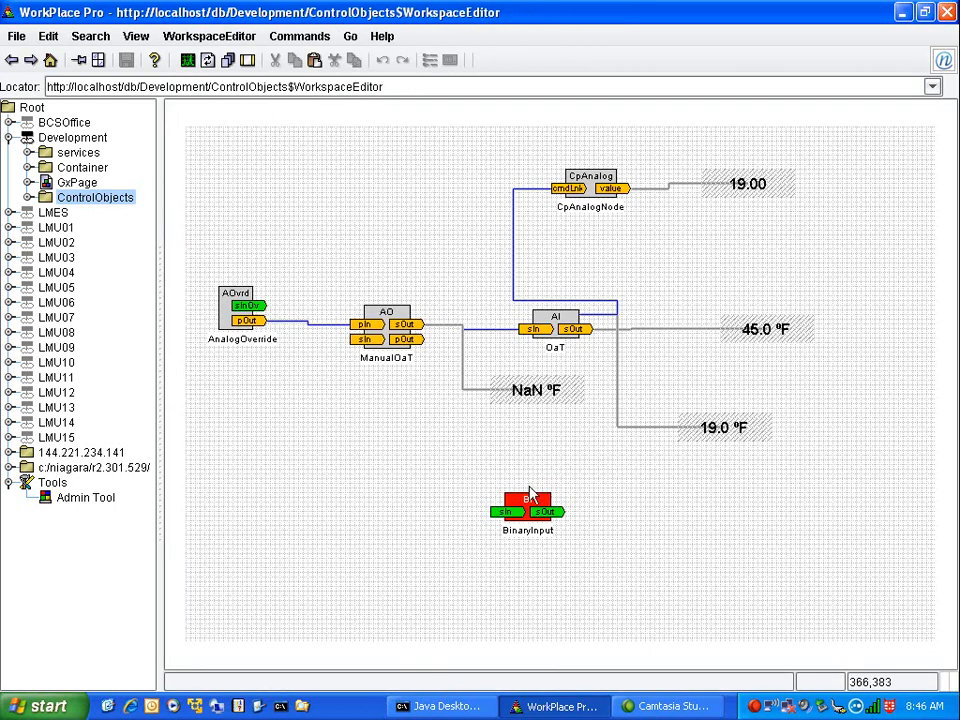
left_click_drag(477, 473, 532, 464)
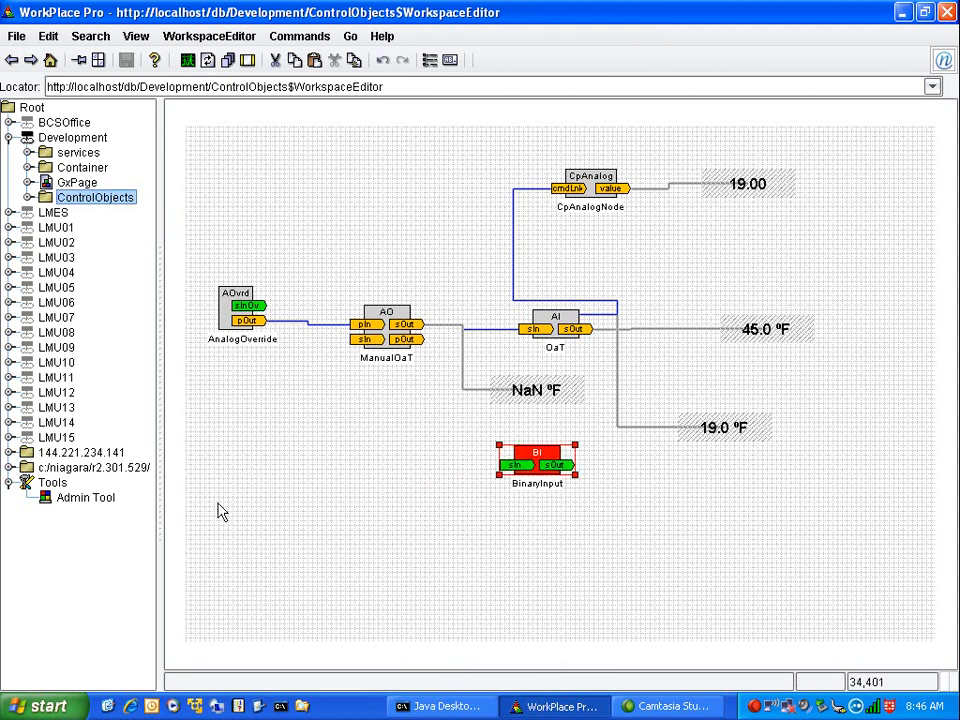
right_click(266, 536)
mouse_move(319, 581)
mouse_move(392, 576)
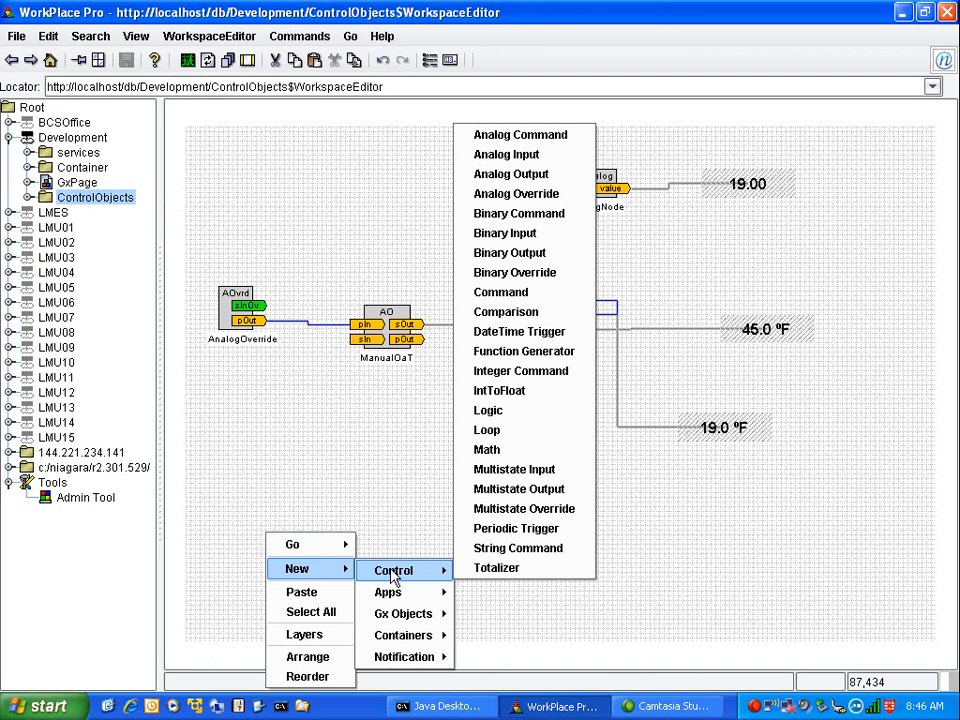
left_click(280, 422)
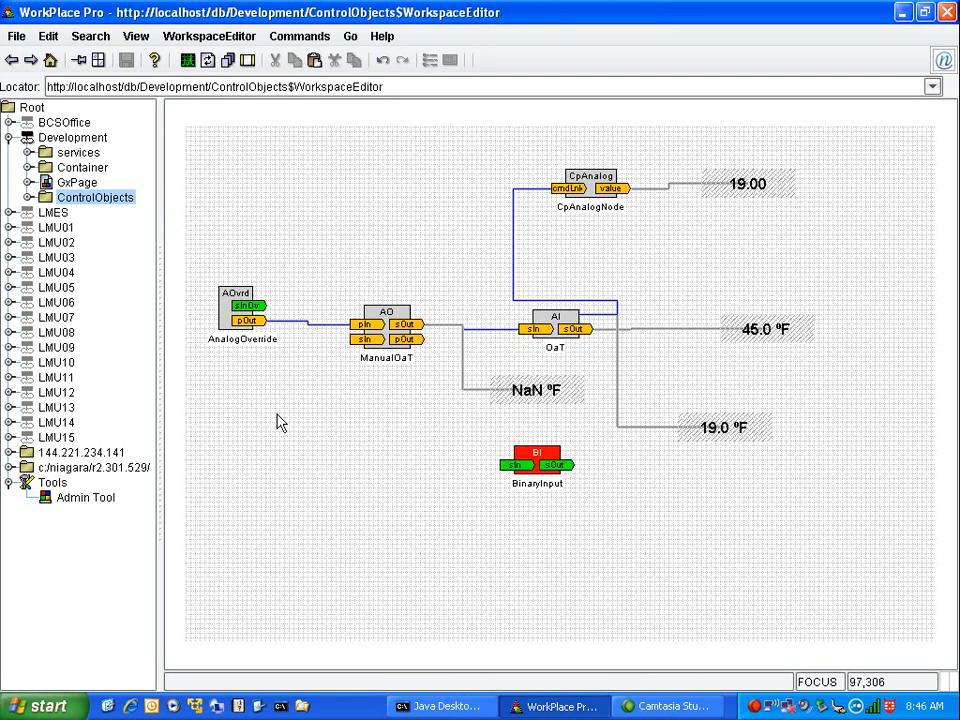
Move BinaryInput to the left and add a Binary Output control object below and left of it
left_click_drag(553, 461, 448, 447)
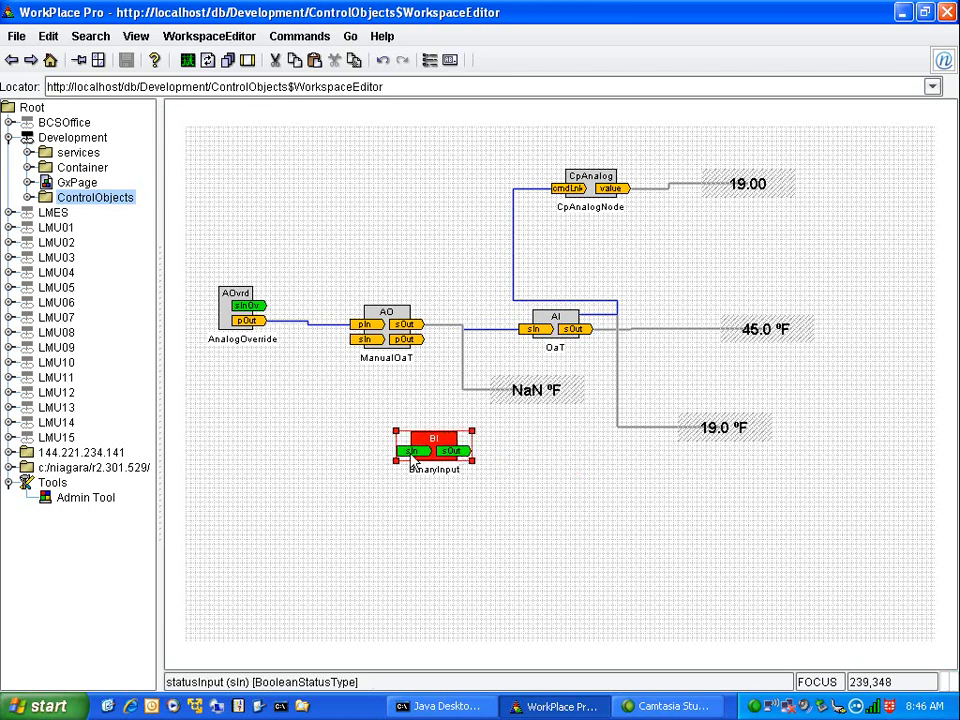
left_click(291, 517)
right_click(291, 517)
mouse_move(324, 546)
mouse_move(466, 552)
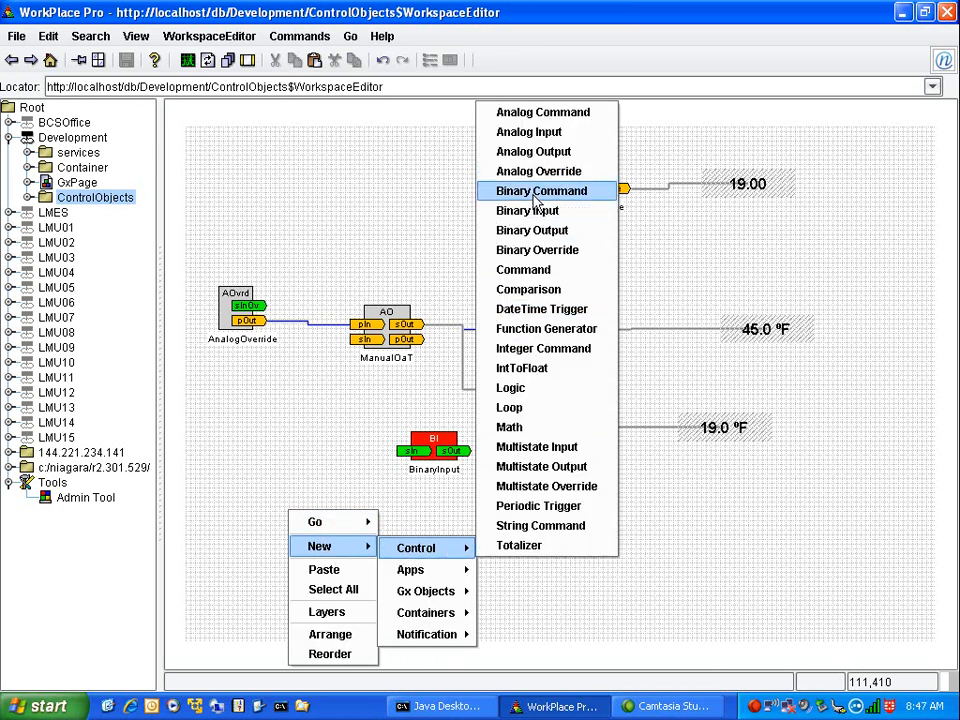
left_click(538, 234)
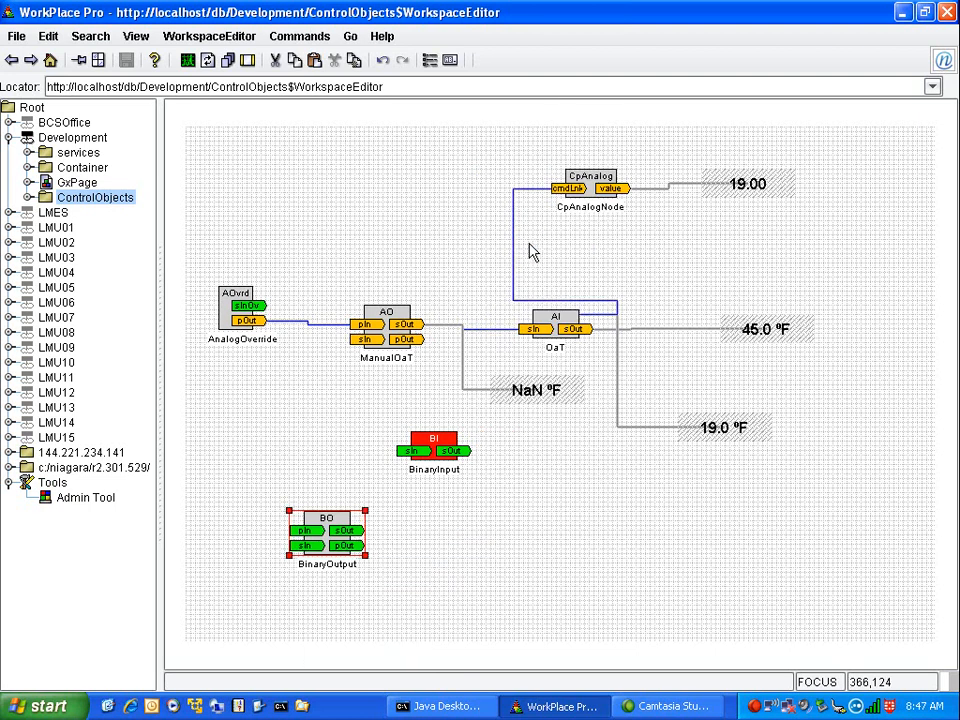
Place BinaryOutput directly below ManualOaT and move BinaryInput to the right, below ManualOaT's text display
left_click_drag(330, 540, 400, 400)
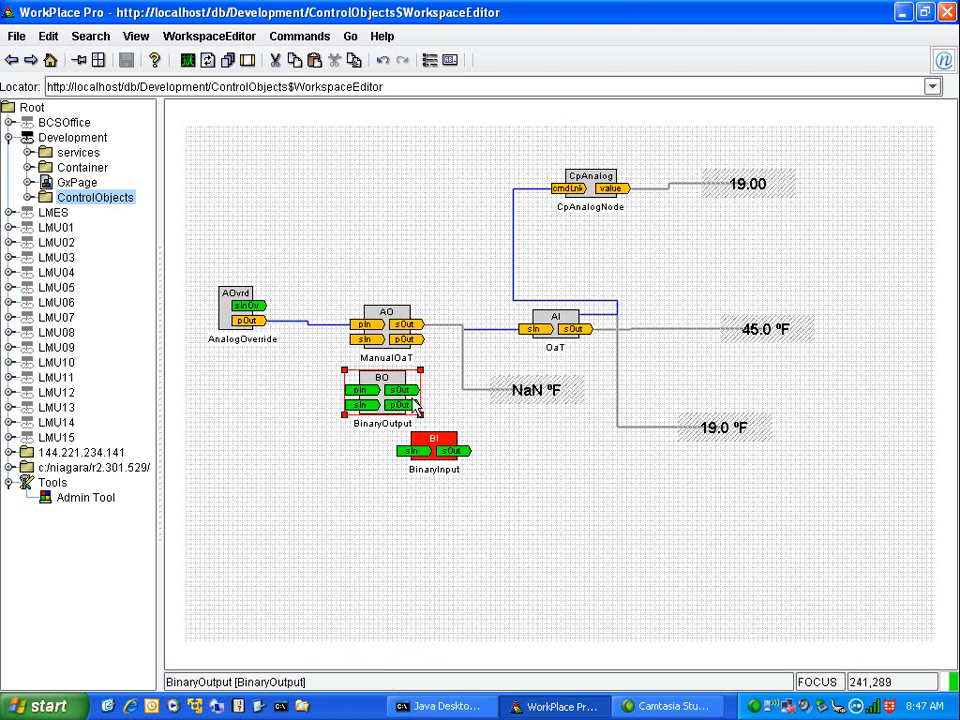
left_click(452, 452)
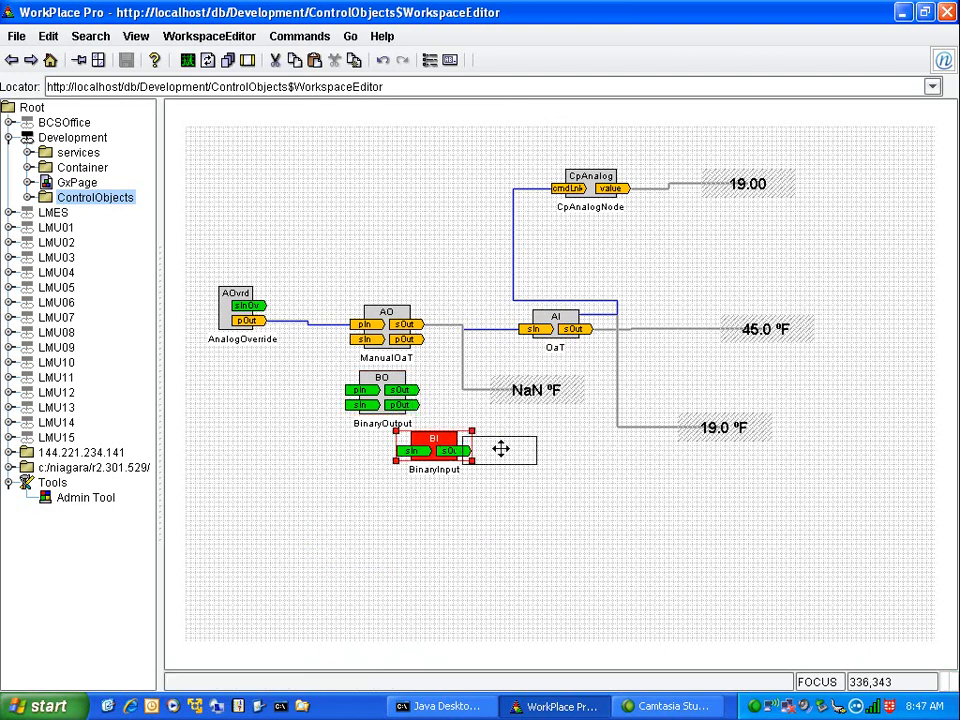
left_click_drag(452, 452, 575, 461)
Link BinaryOutput's statusOutput to BinaryInput's statusInput
right_click(401, 393)
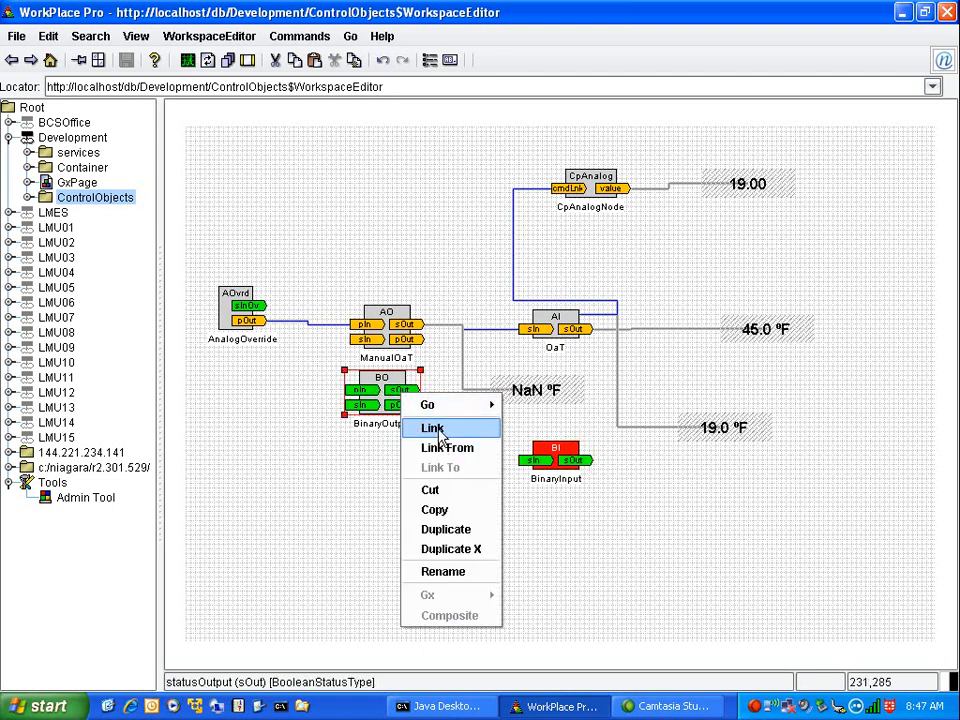
left_click(416, 428)
left_click(561, 455)
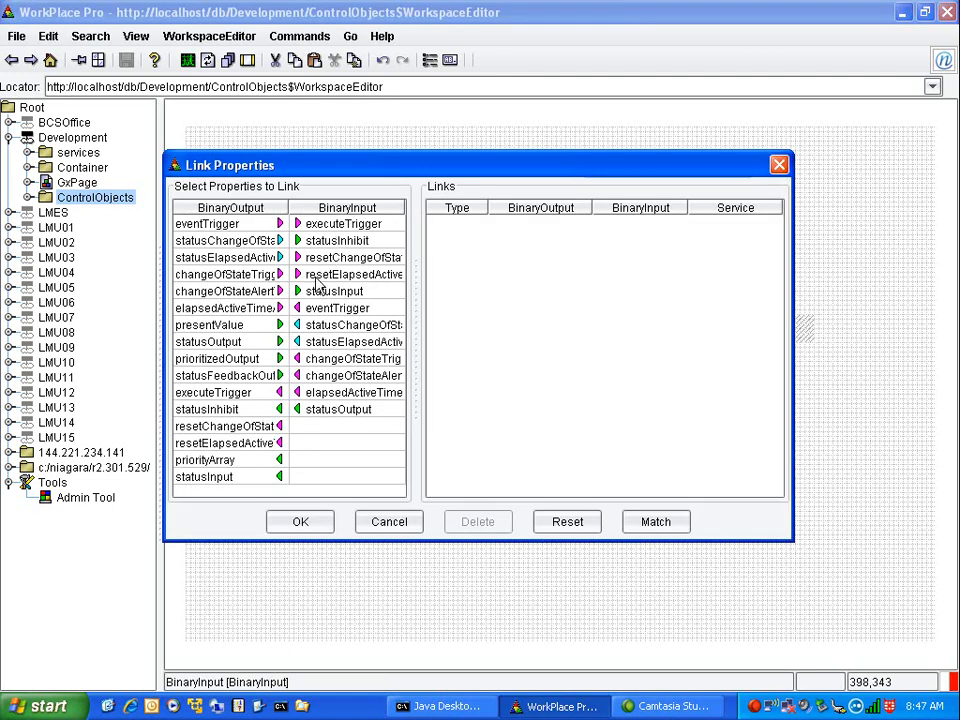
left_click(210, 342)
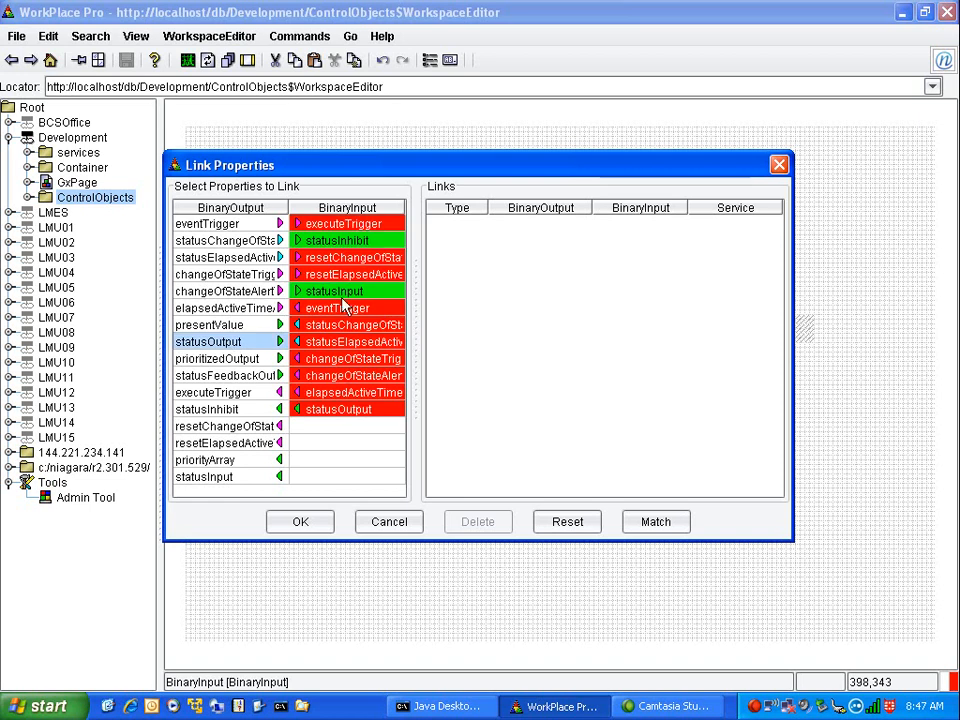
left_click(342, 293)
left_click(308, 525)
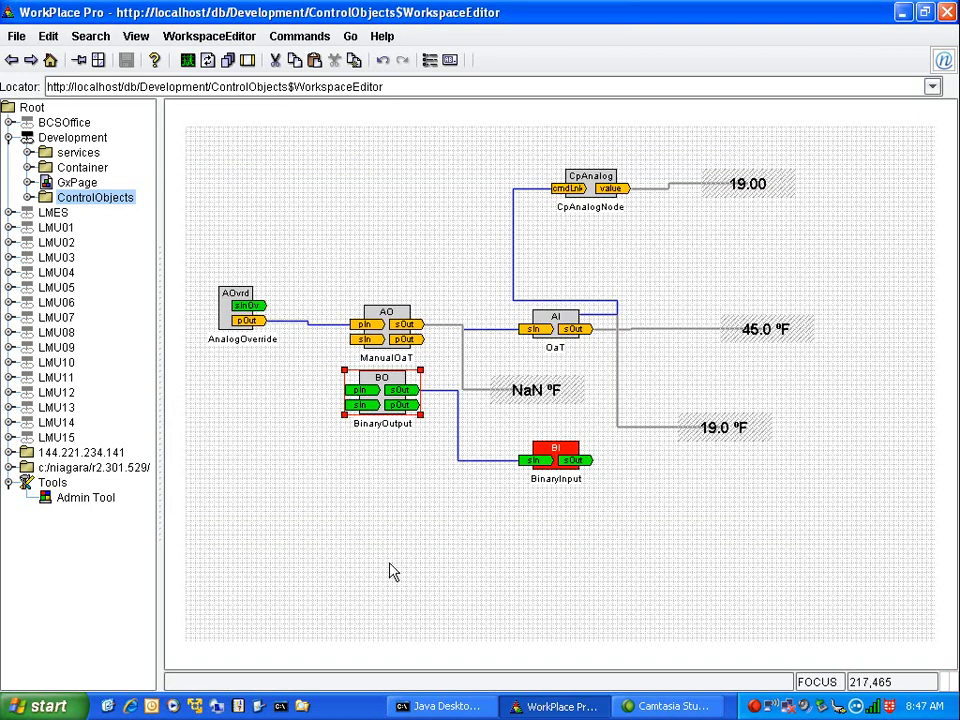
Open BinaryOutput's visual properties with its activeInactiveText and commandTags settings
left_click(388, 396)
right_click(388, 396)
mouse_move(456, 403)
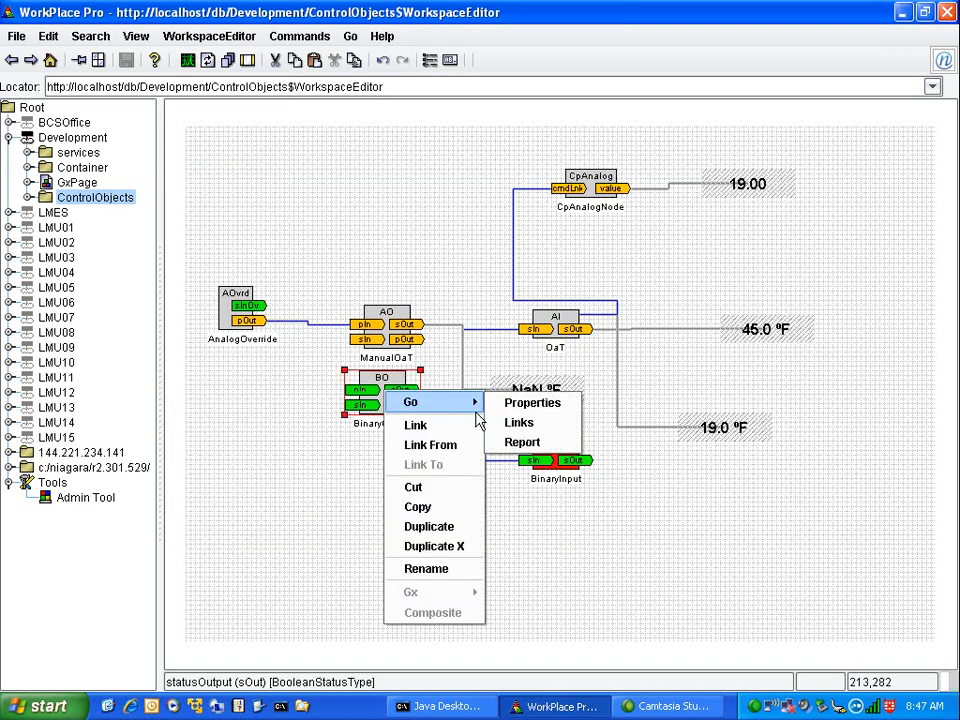
left_click(547, 405)
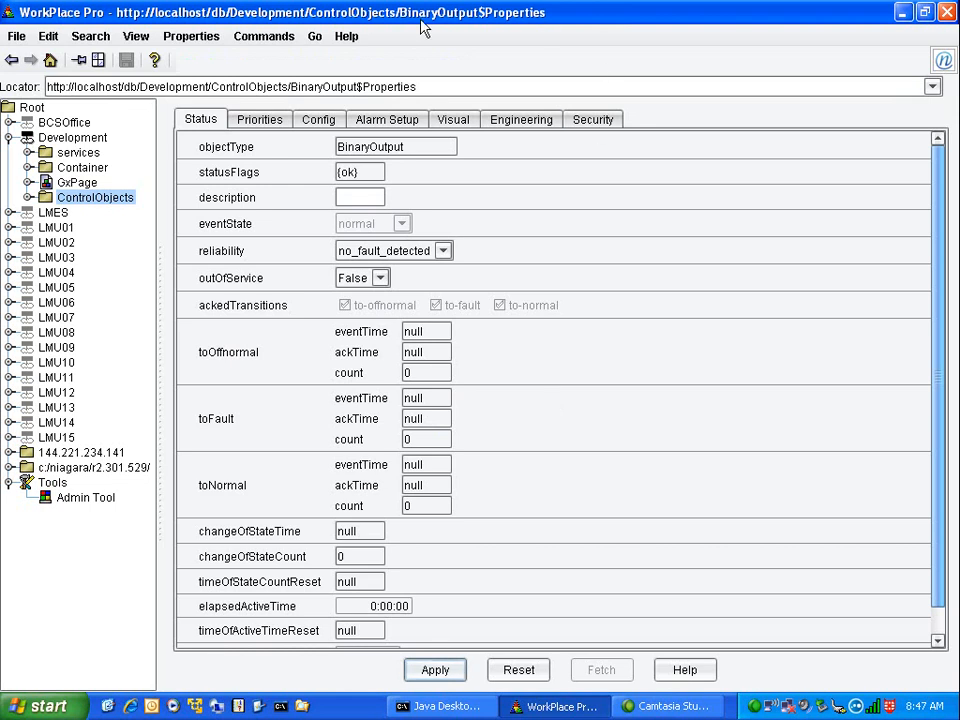
left_click(462, 122)
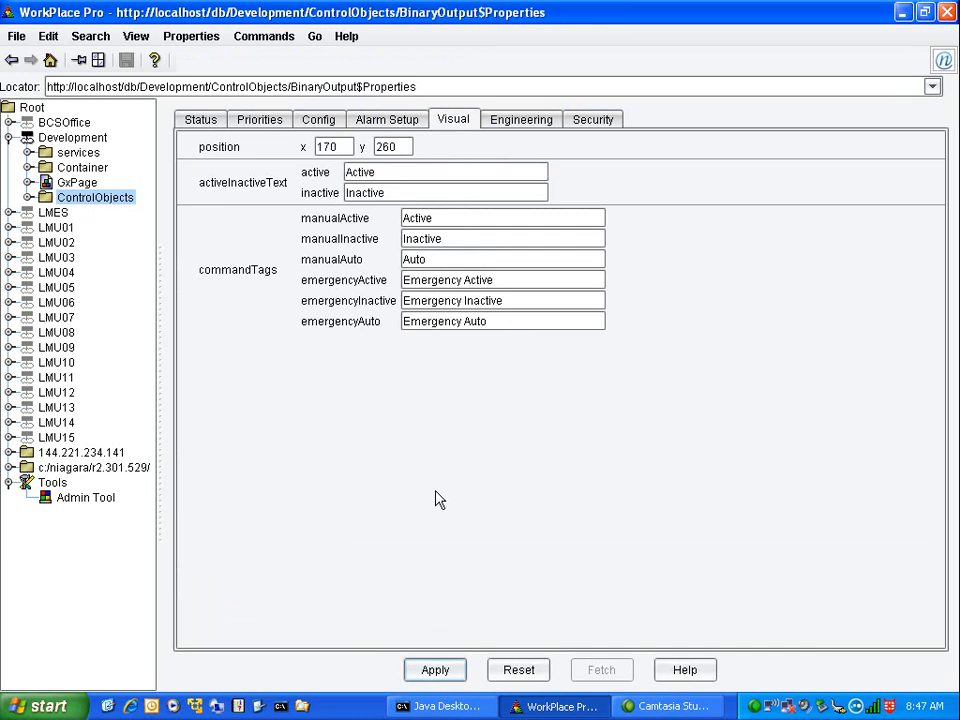
Clear the emergencyAuto, emergencyInactive and emergencyActive command tags of BinaryOutput
double_click(460, 259)
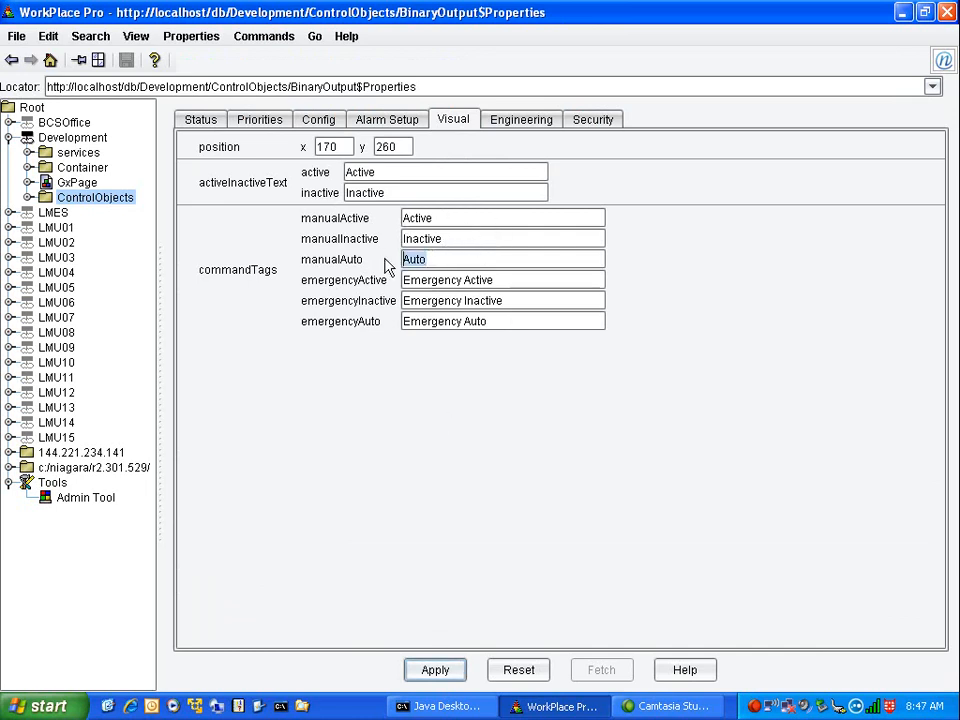
triple_click(521, 281)
triple_click(519, 302)
triple_click(499, 321)
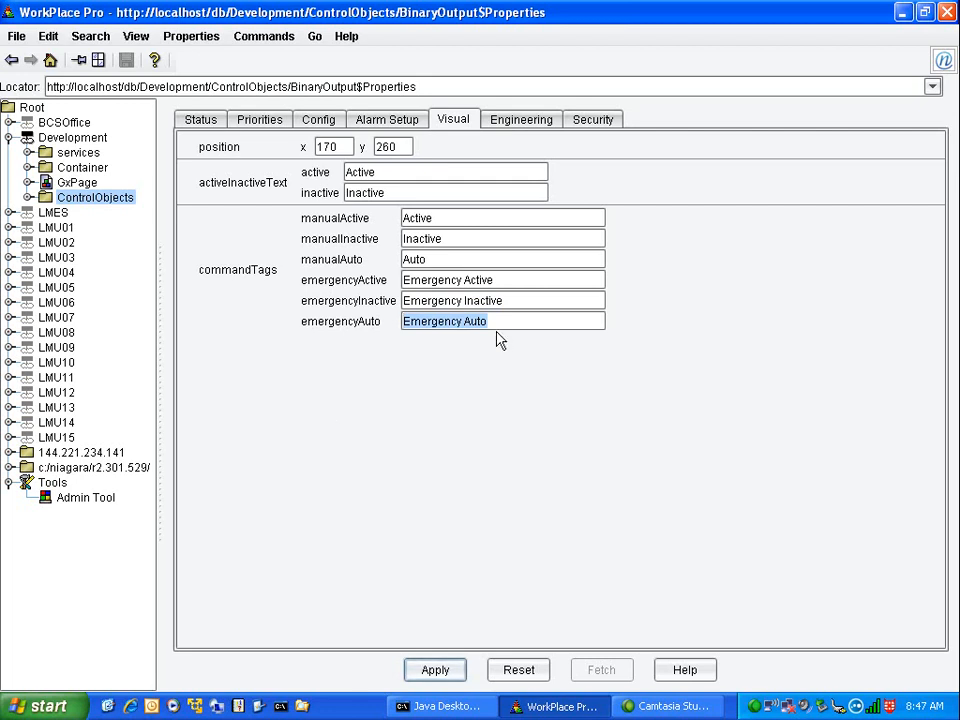
key("BackSpace")
left_click_drag(515, 300, 377, 300)
key("BackSpace")
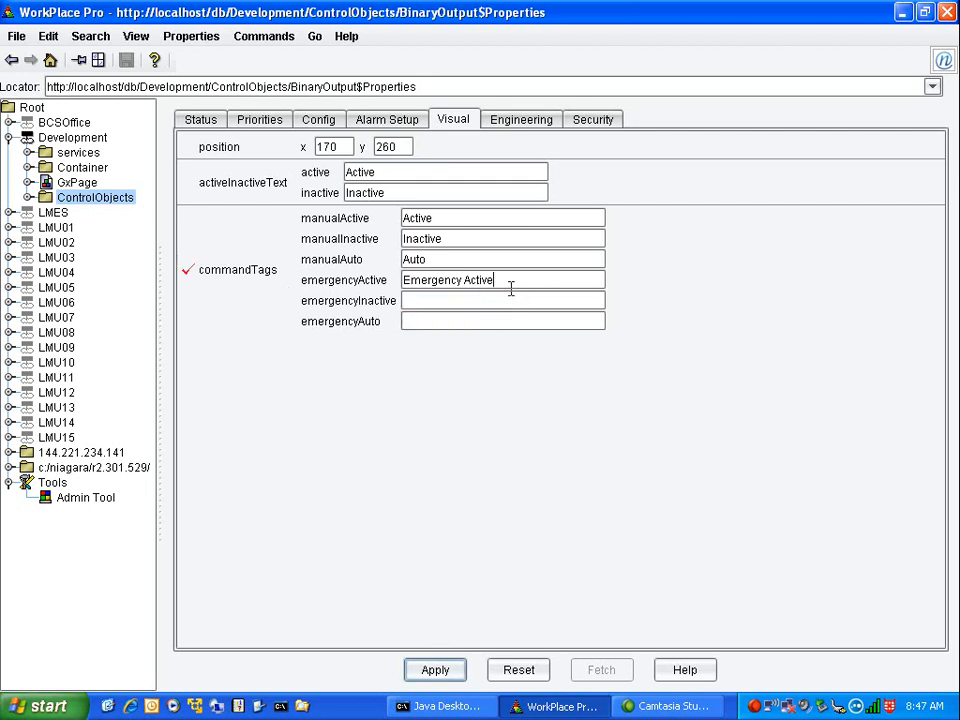
left_click_drag(510, 287, 306, 302)
key("BackSpace")
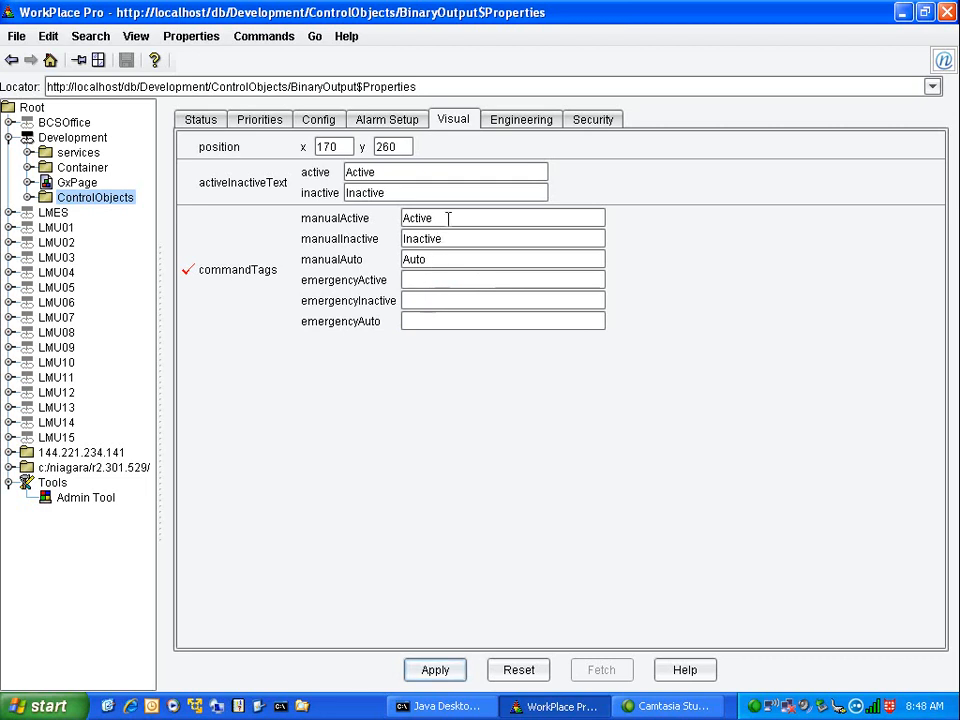
Set BinaryOutput's manualActive command tag to "Start" and its manualInactive command tag to "Stop"
left_click_drag(448, 219, 208, 219)
type("Start")
key("Tab")
key("BackSpace")
key("BackSpace")
key("BackSpace")
key("BackSpace")
key("BackSpace")
key("BackSpace")
key("BackSpace")
key("BackSpace")
type("Stop")
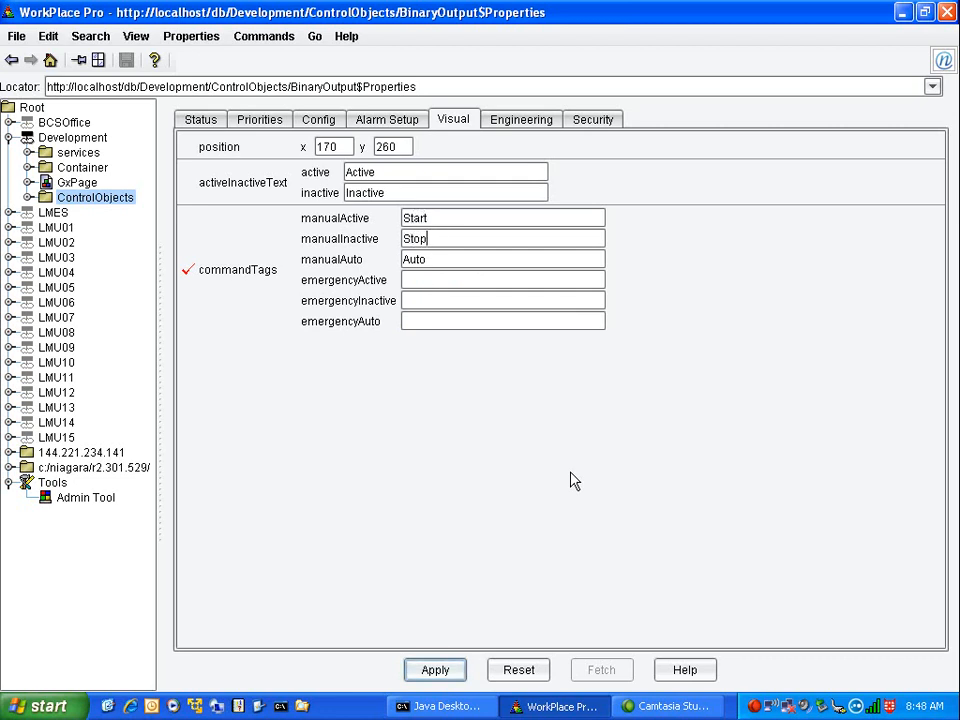
Clear BinaryOutput's manualAuto command tag and apply the property changes
left_click(440, 259)
left_click_drag(440, 259, 390, 266)
key("BackSpace")
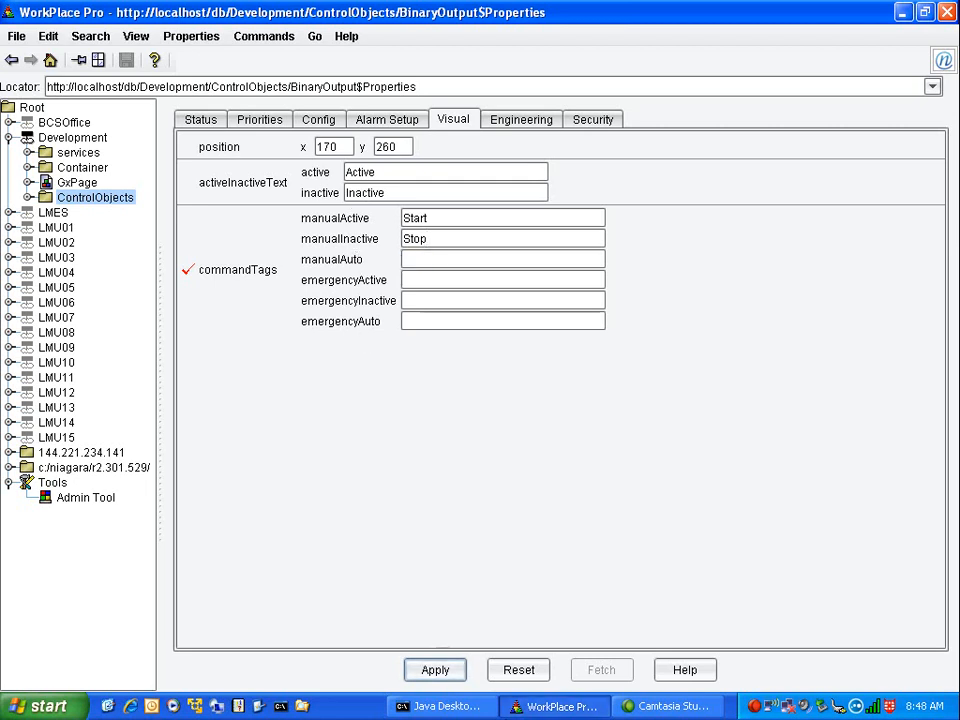
left_click(436, 670)
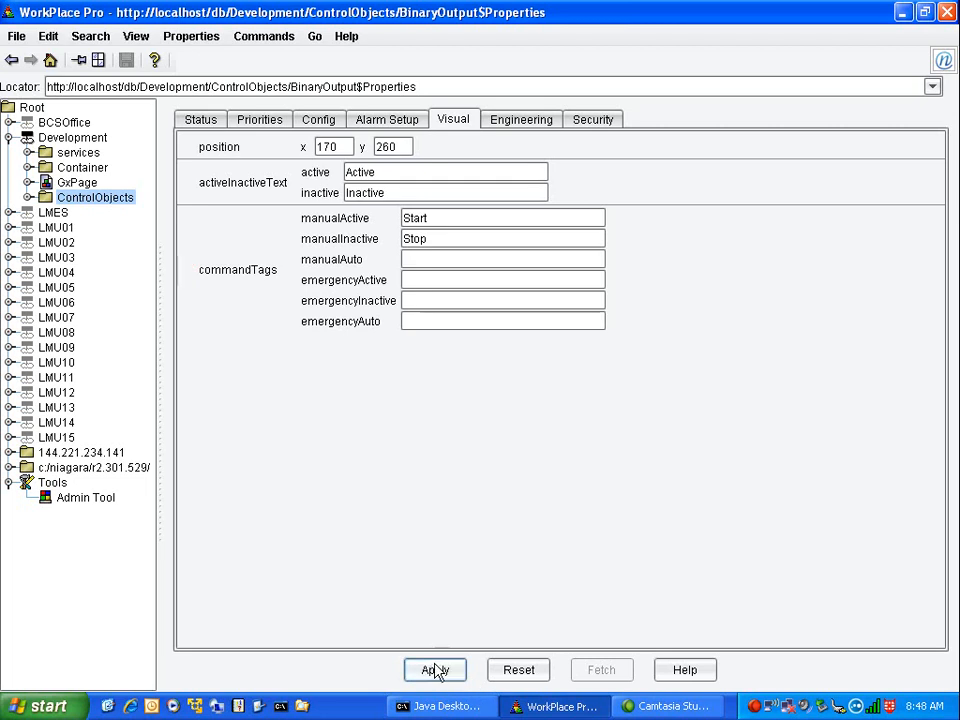
Return to the ControlObjects workspace in live view and issue the Start command to BinaryOutput
left_click(12, 63)
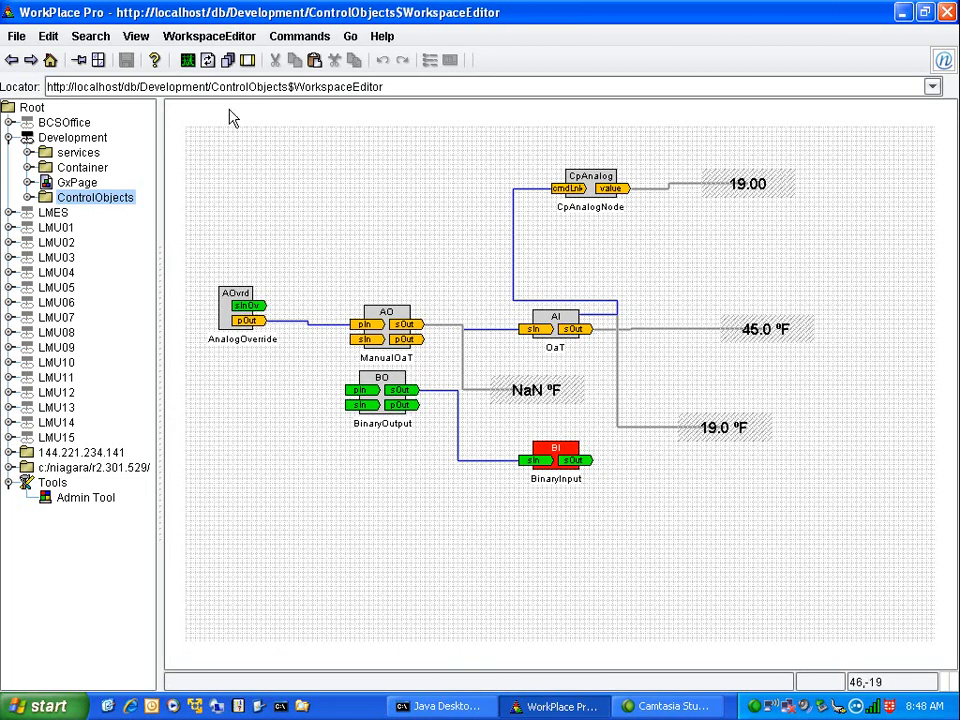
left_click(187, 61)
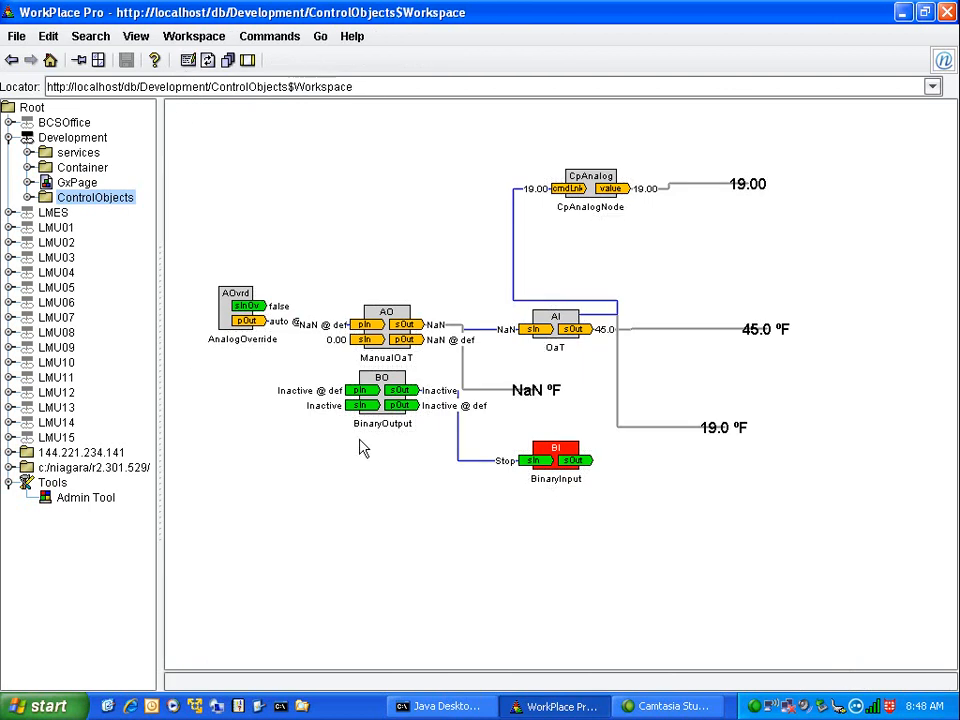
right_click(391, 391)
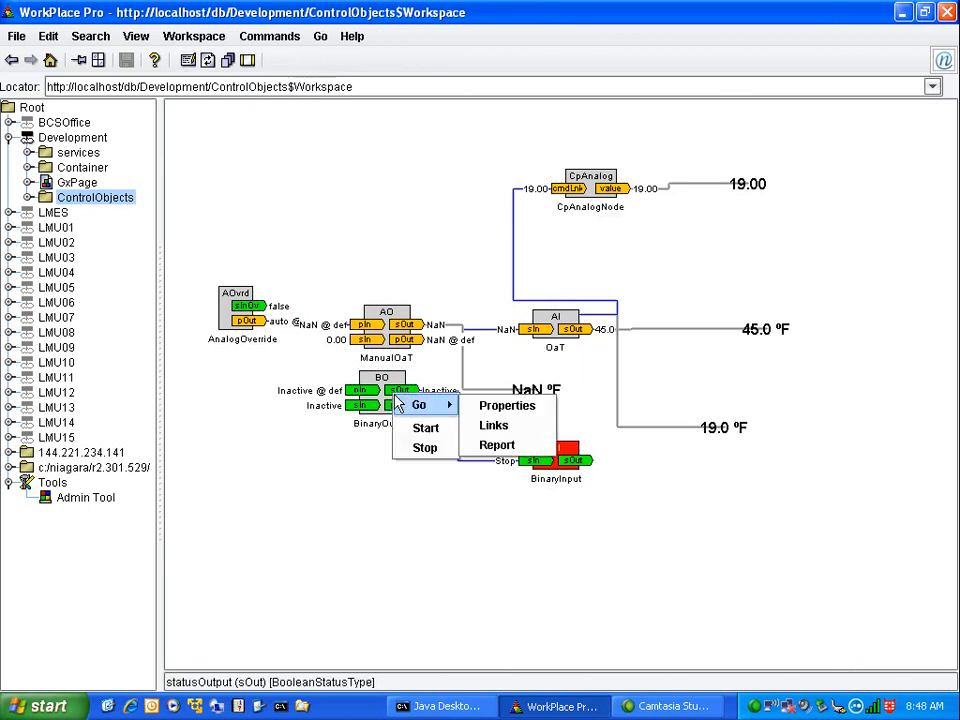
left_click(321, 515)
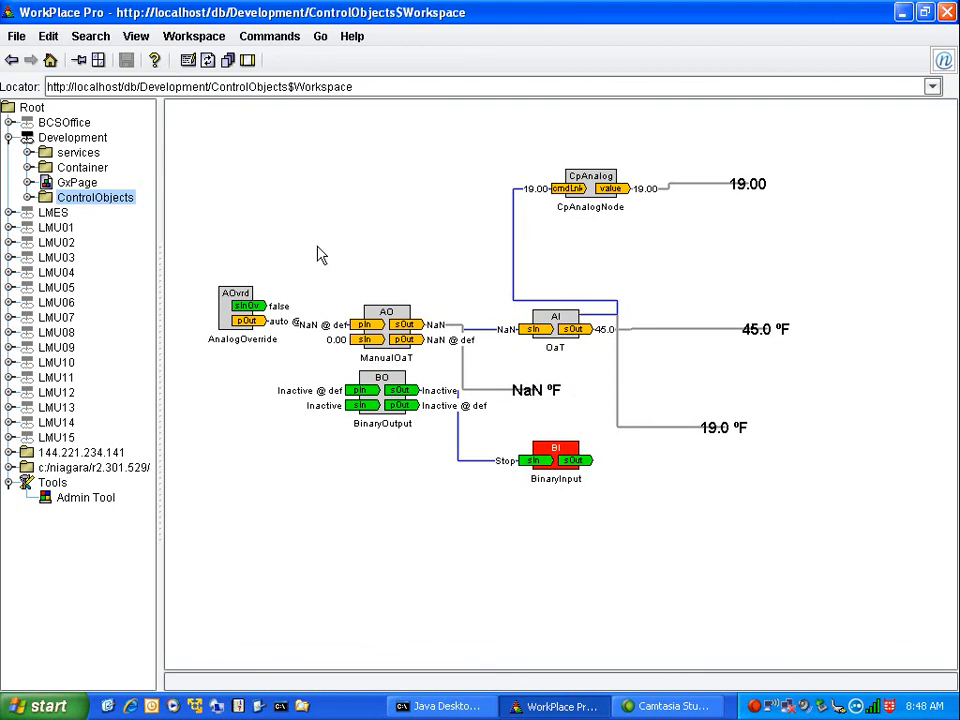
right_click(391, 411)
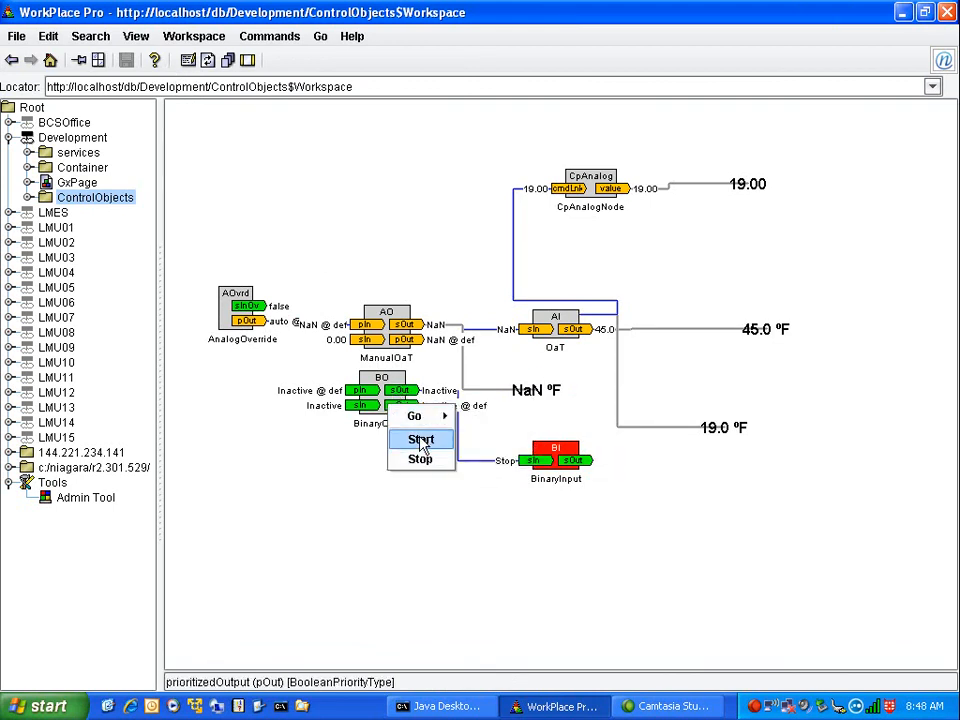
left_click(422, 446)
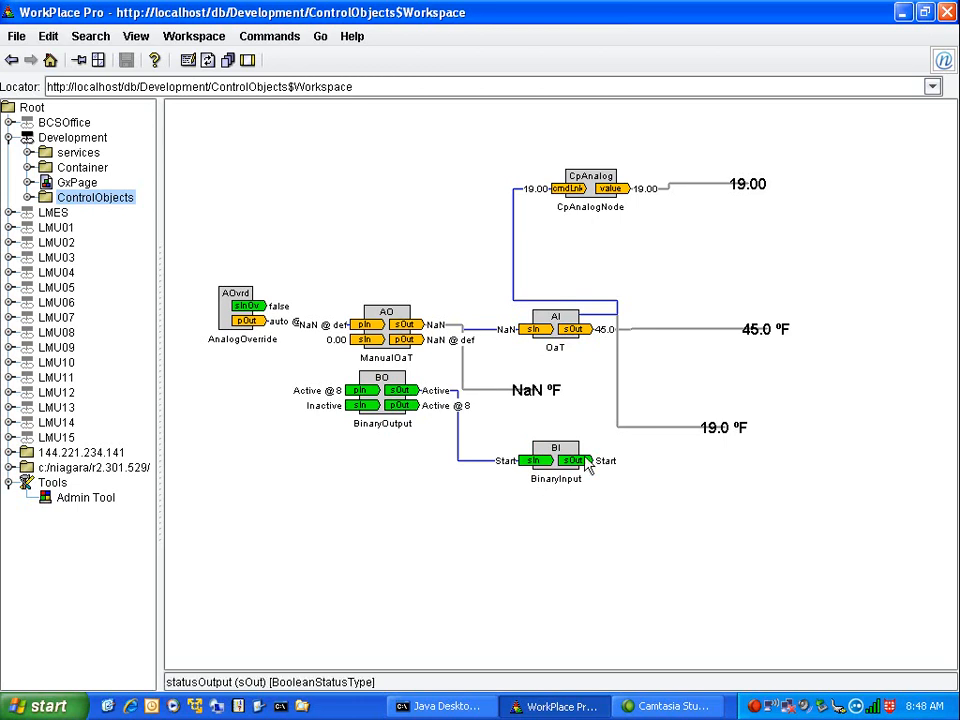
Switch the workspace back to editing and add a Command control object in the free area above AnalogOverride
left_click(188, 60)
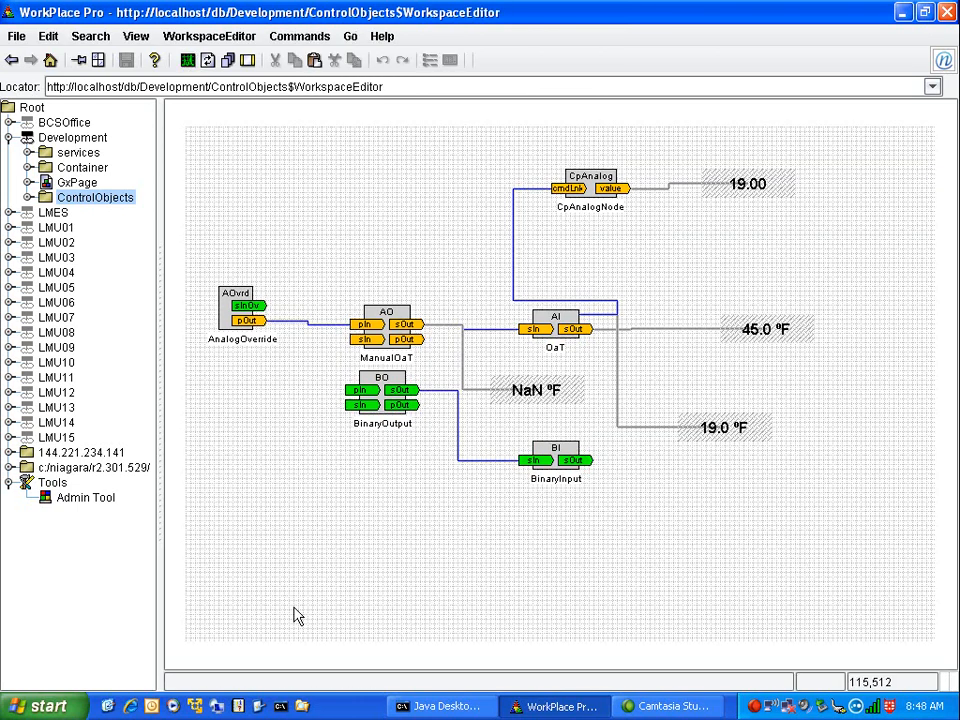
right_click(327, 528)
mouse_move(357, 561)
mouse_move(476, 568)
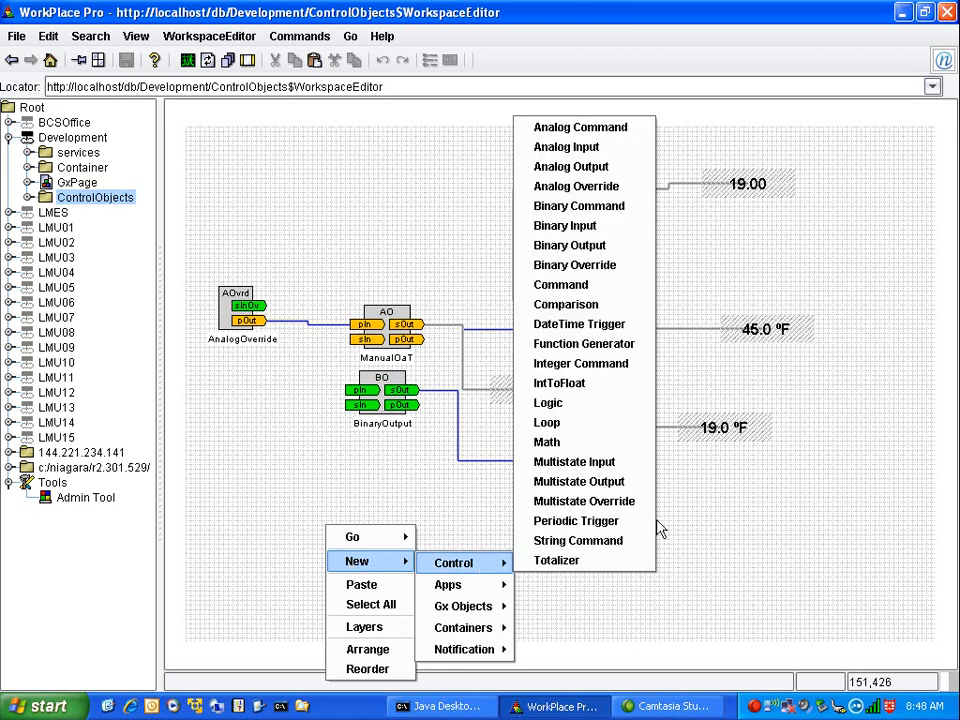
left_click(562, 287)
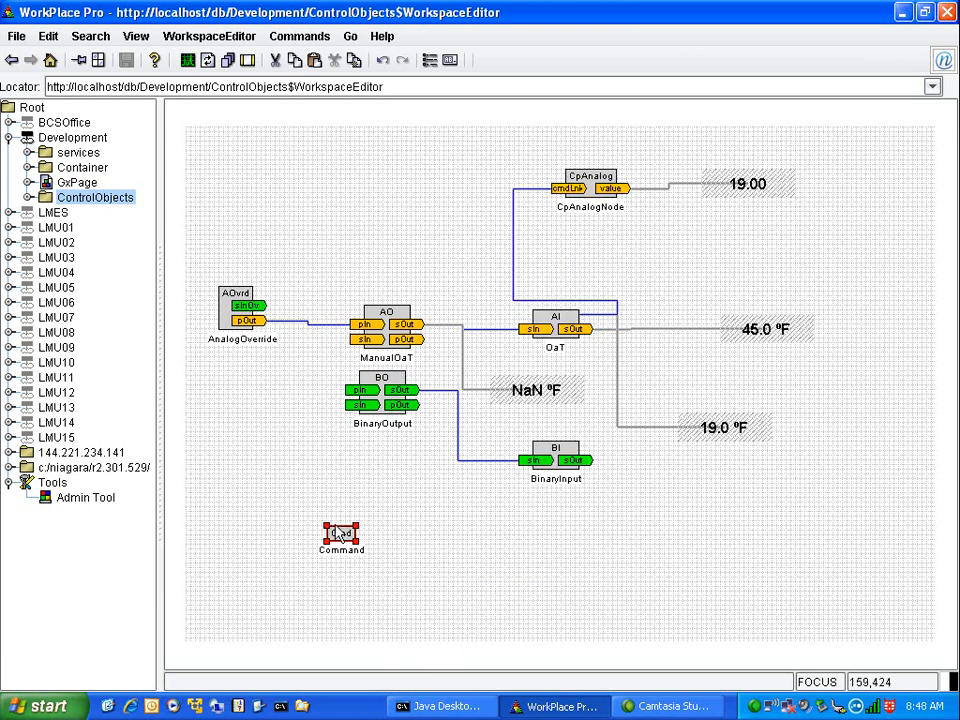
left_click_drag(340, 538, 256, 212)
Move CpAnalogNode, OaT and their value labels further right, and shift the Command object to about x 100, y 65
left_click_drag(608, 177, 655, 180)
left_click_drag(721, 193, 764, 193)
left_click_drag(757, 335, 796, 323)
left_click_drag(558, 323, 633, 323)
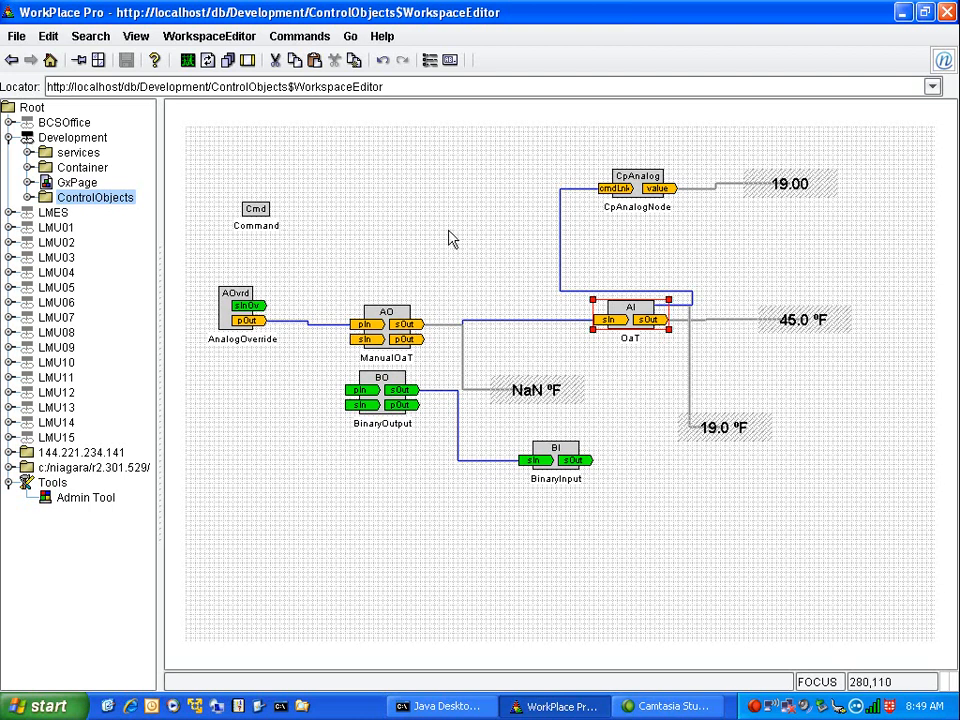
left_click(258, 209)
left_click_drag(262, 212, 300, 200)
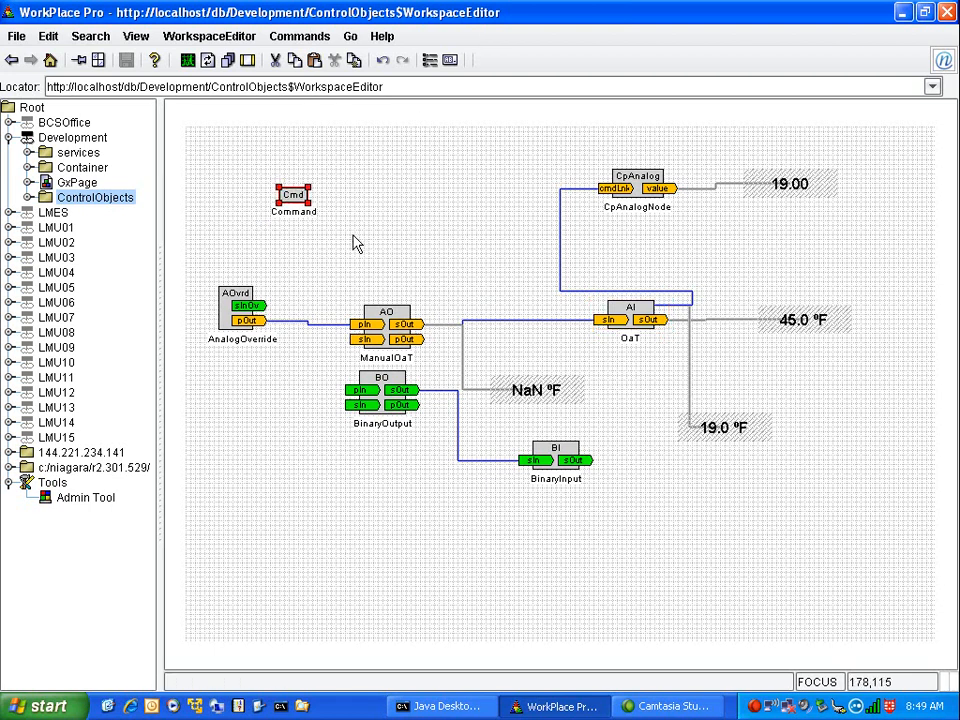
Open the Command object's properties and examine its status, visual and security settings
right_click(295, 206)
mouse_move(296, 208)
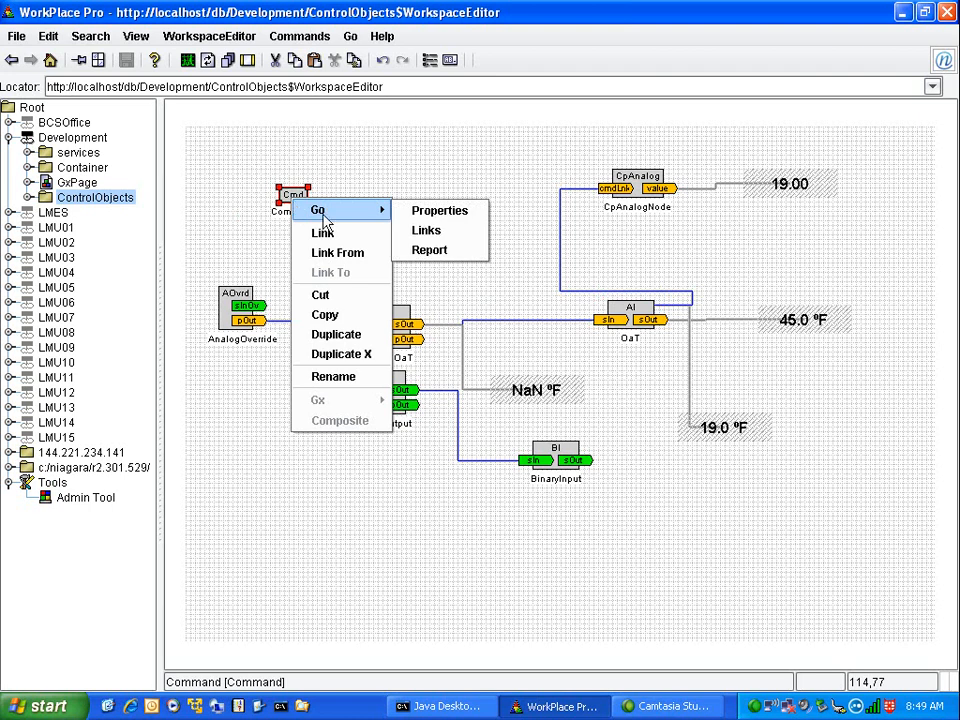
left_click(421, 210)
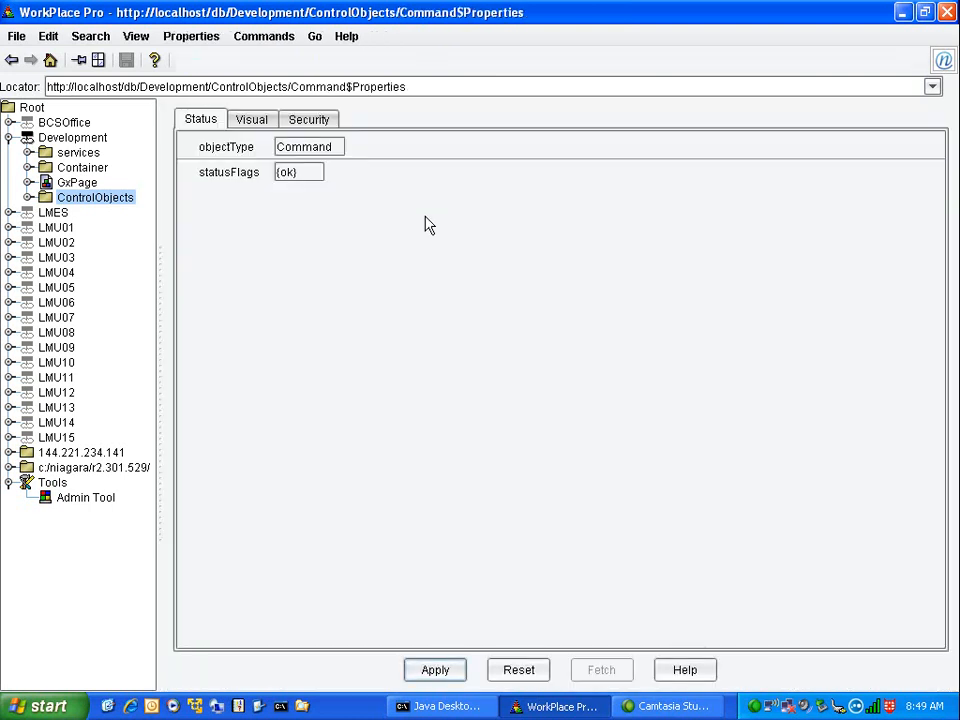
left_click(257, 124)
left_click(303, 122)
left_click(252, 122)
left_click(203, 121)
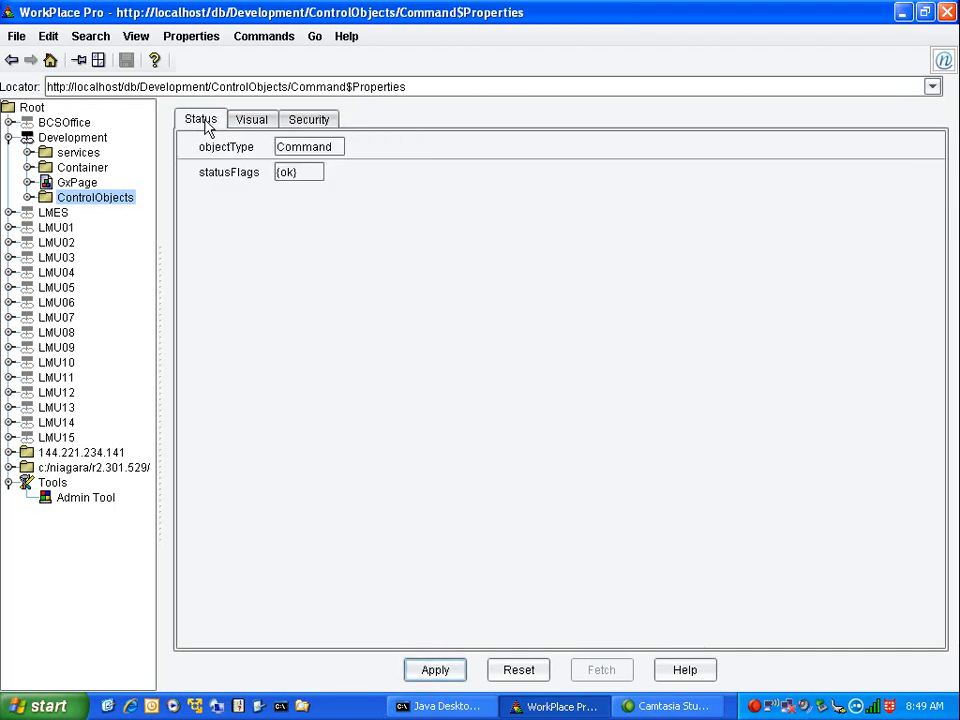
left_click(253, 124)
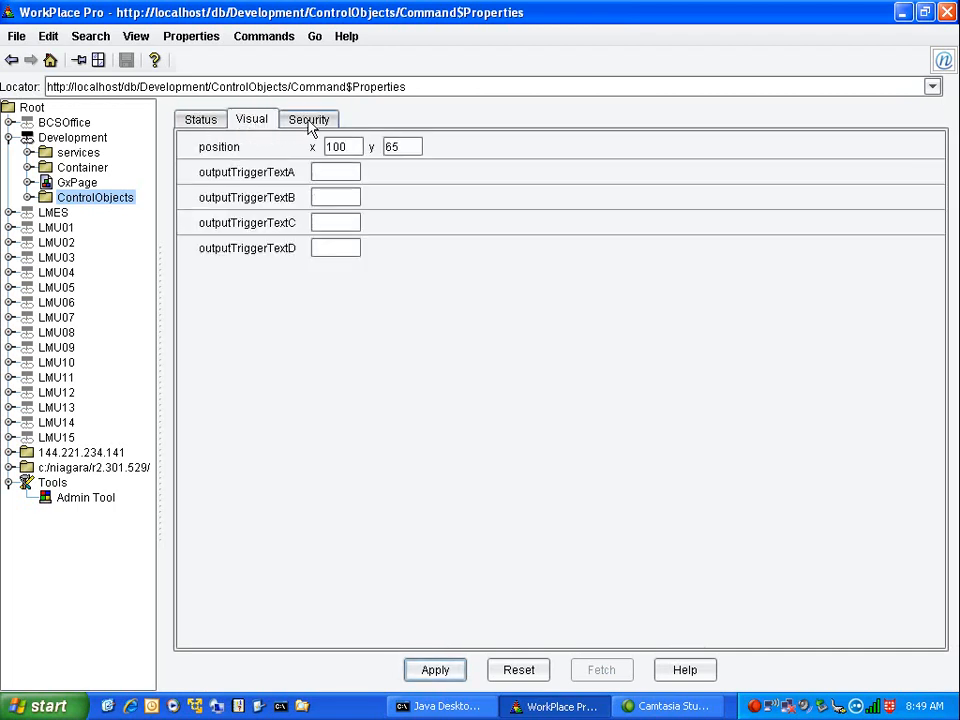
left_click(310, 124)
Set the Command object's outputTriggerTextA to "Override" and apply it
left_click(250, 127)
left_click(321, 171)
type("R")
key("BackSpace")
type("Override")
key("Return")
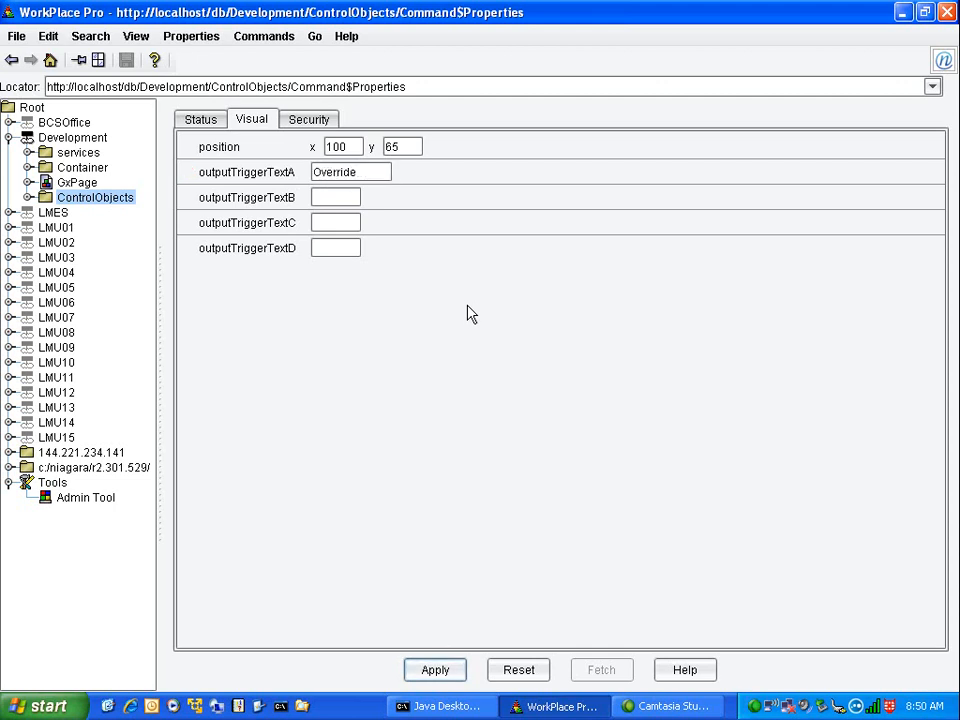
Return to the workspace, move AnalogOverride above ManualOaT and place the Command object to its left
left_click(15, 62)
left_click_drag(236, 311, 340, 248)
left_click_drag(298, 198, 236, 258)
Set AnalogOverride's overrideValue to 50.0, apply the change and return to the workspace
right_click(340, 252)
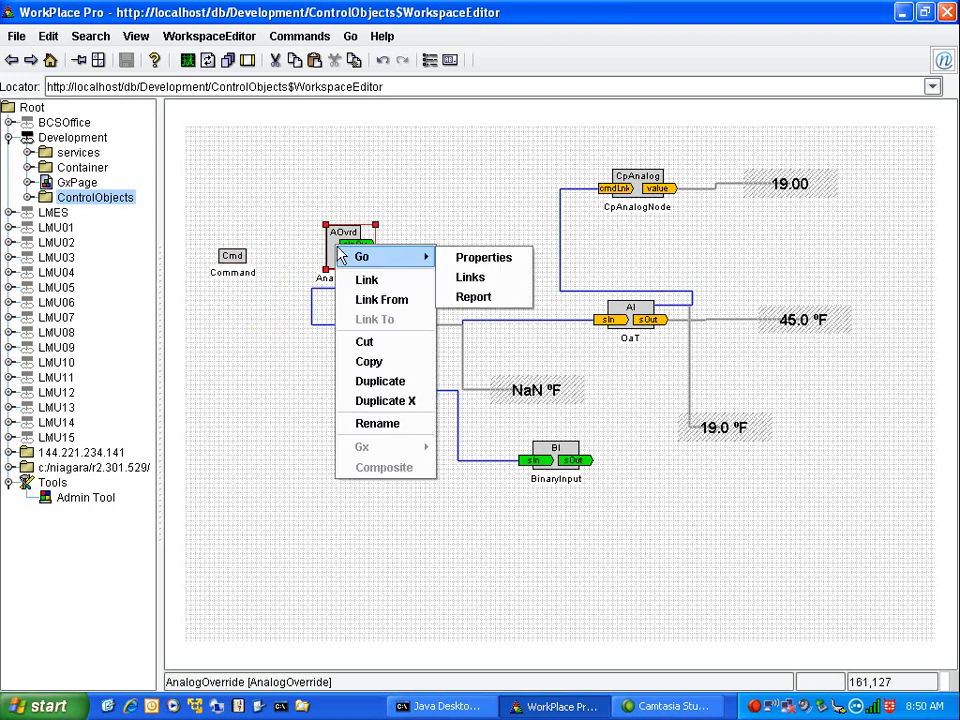
left_click(483, 263)
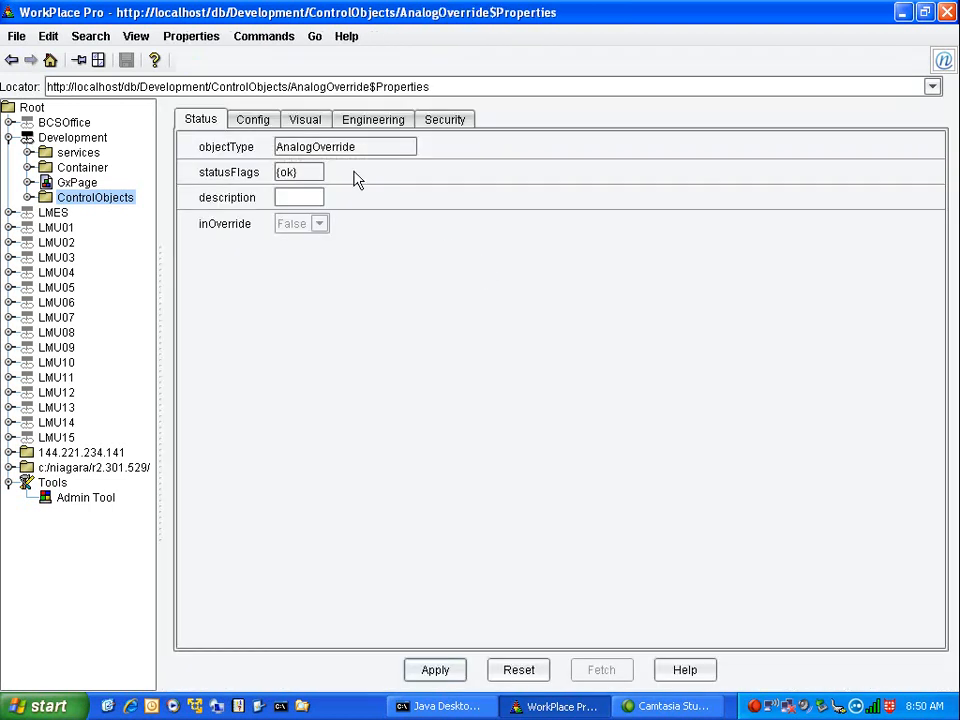
left_click(253, 121)
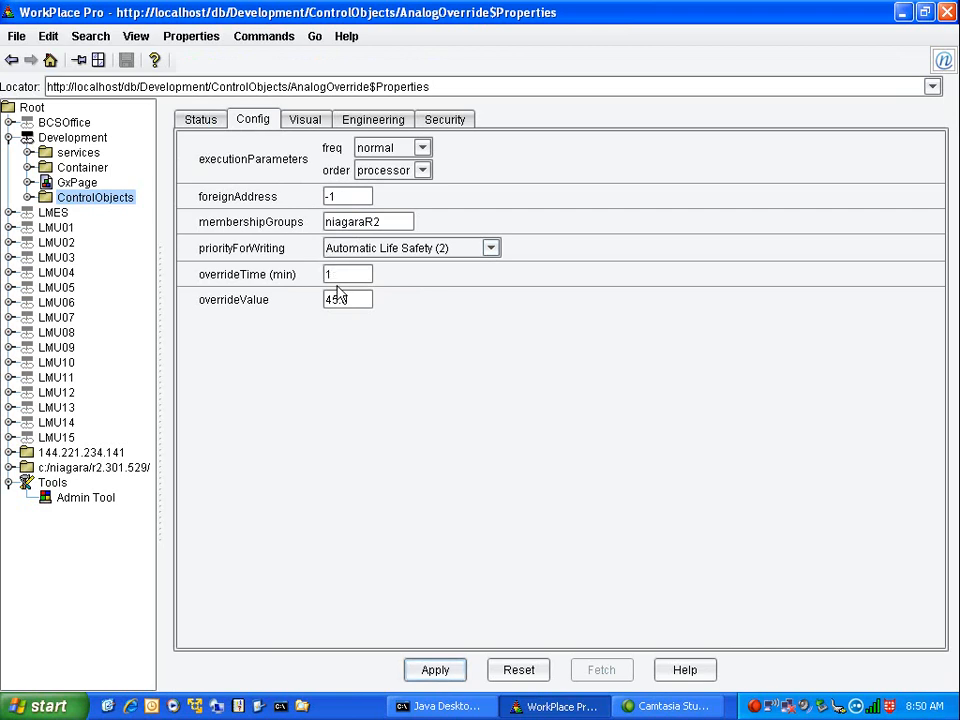
left_click_drag(364, 298, 270, 304)
type("50.0")
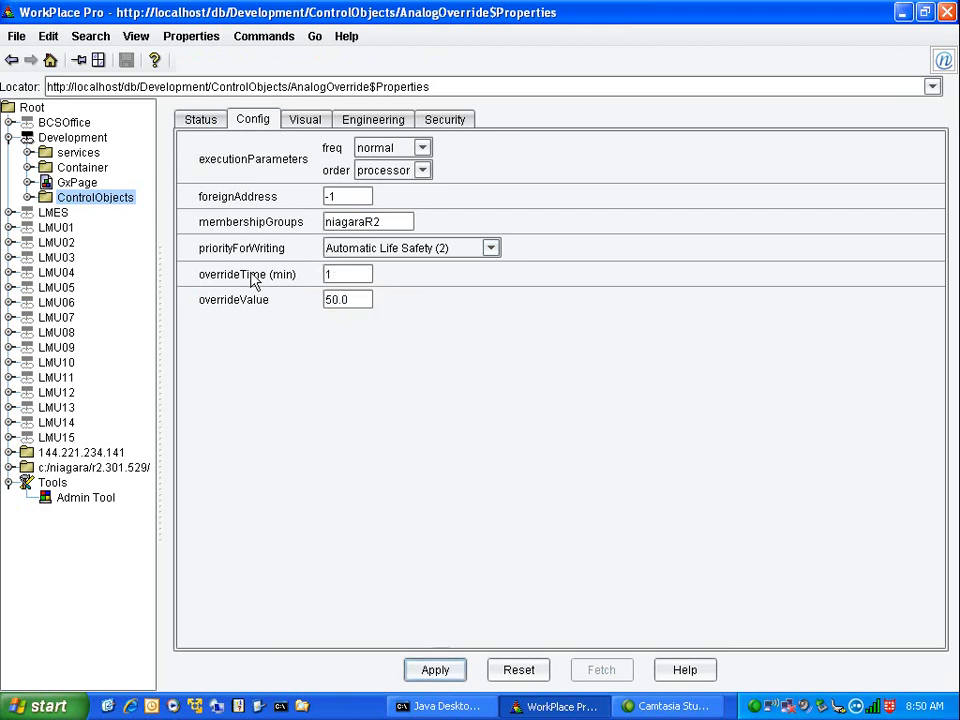
left_click(434, 670)
left_click(11, 60)
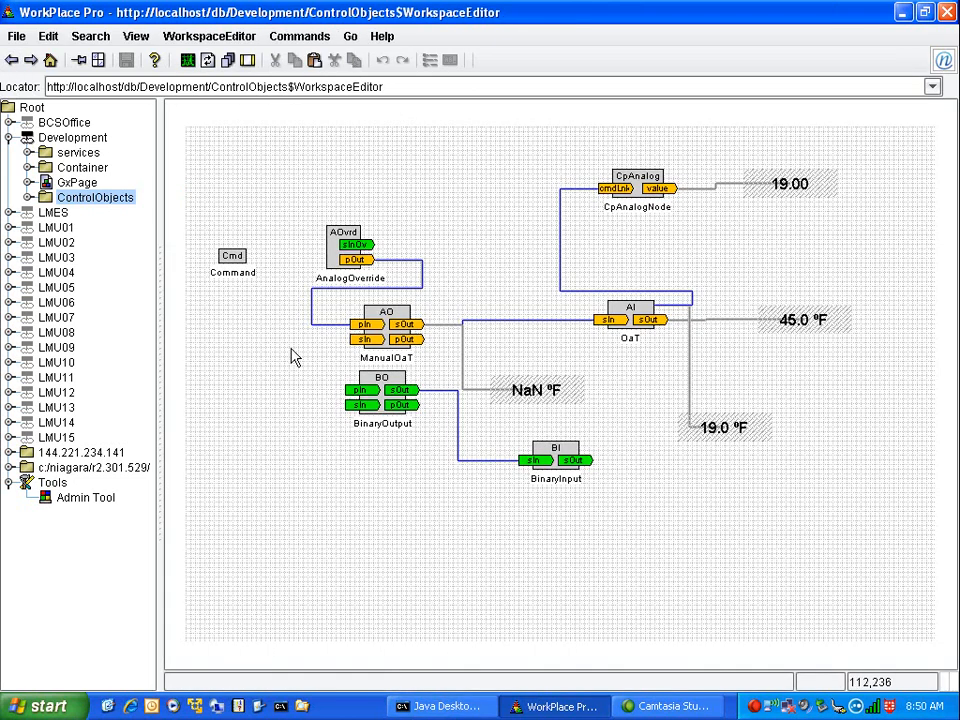
Link the Command object's outputTriggerA to AnalogOverride's overrideTrigger and align Command so the link runs straight
right_click(234, 257)
left_click(250, 296)
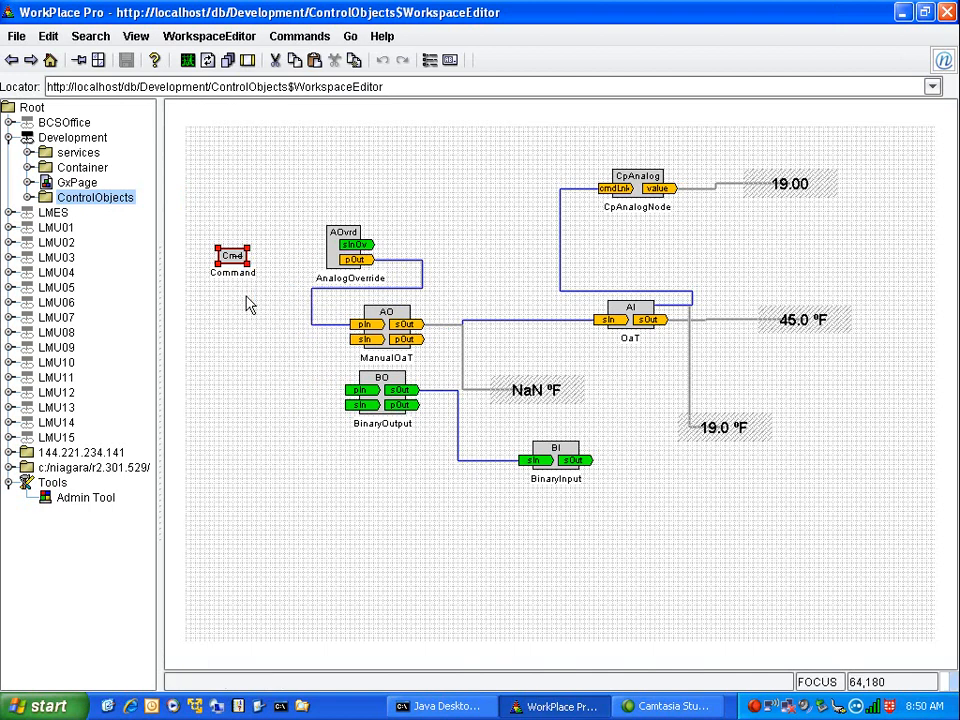
left_click(351, 259)
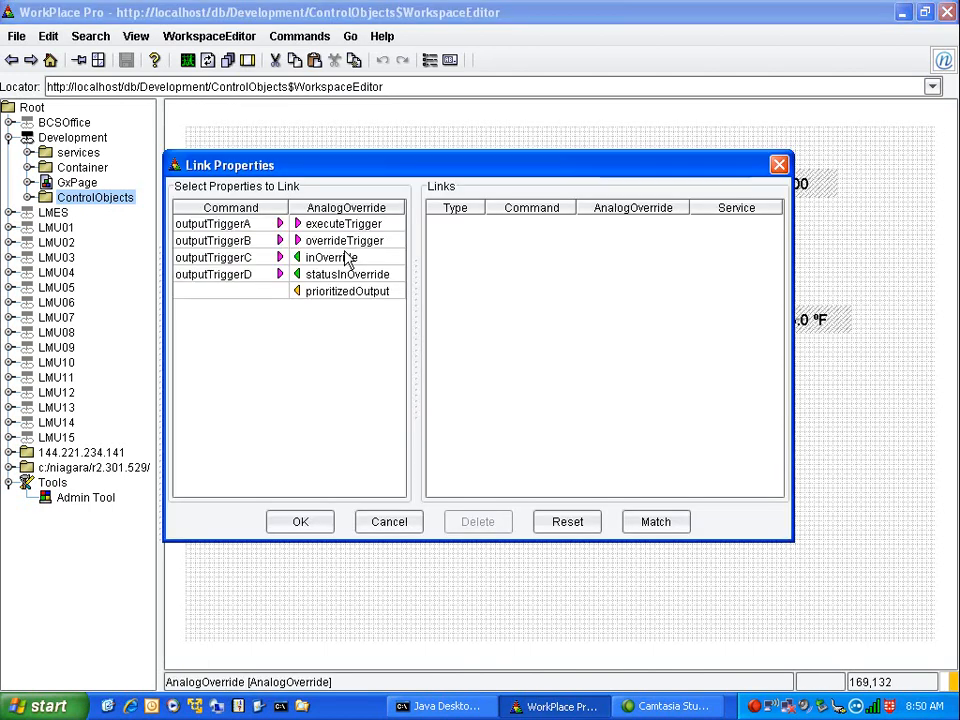
left_click(217, 229)
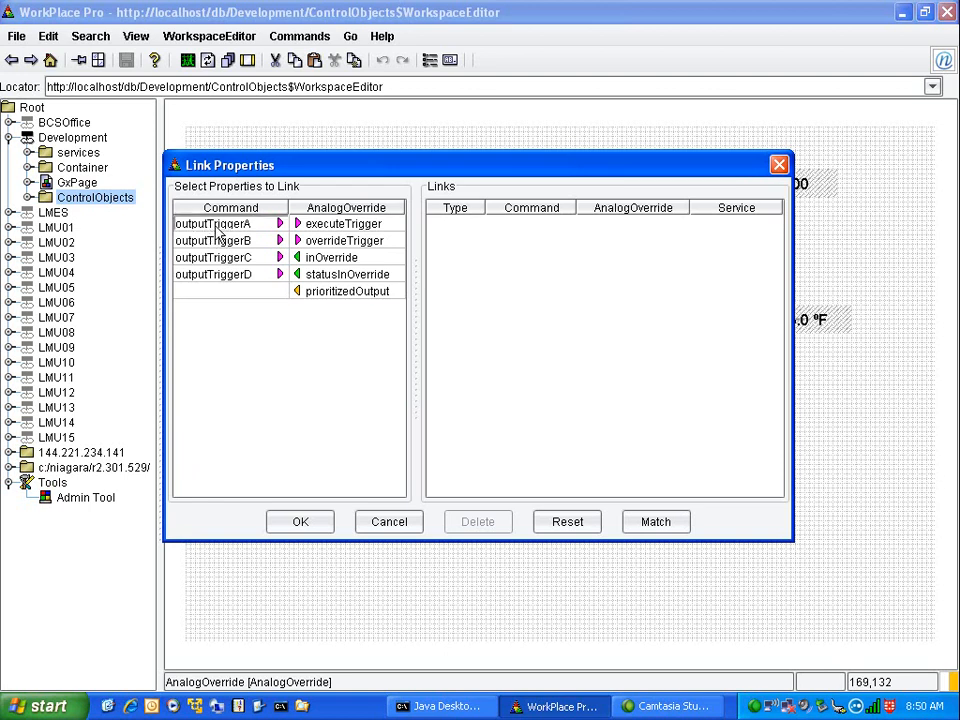
left_click(218, 226)
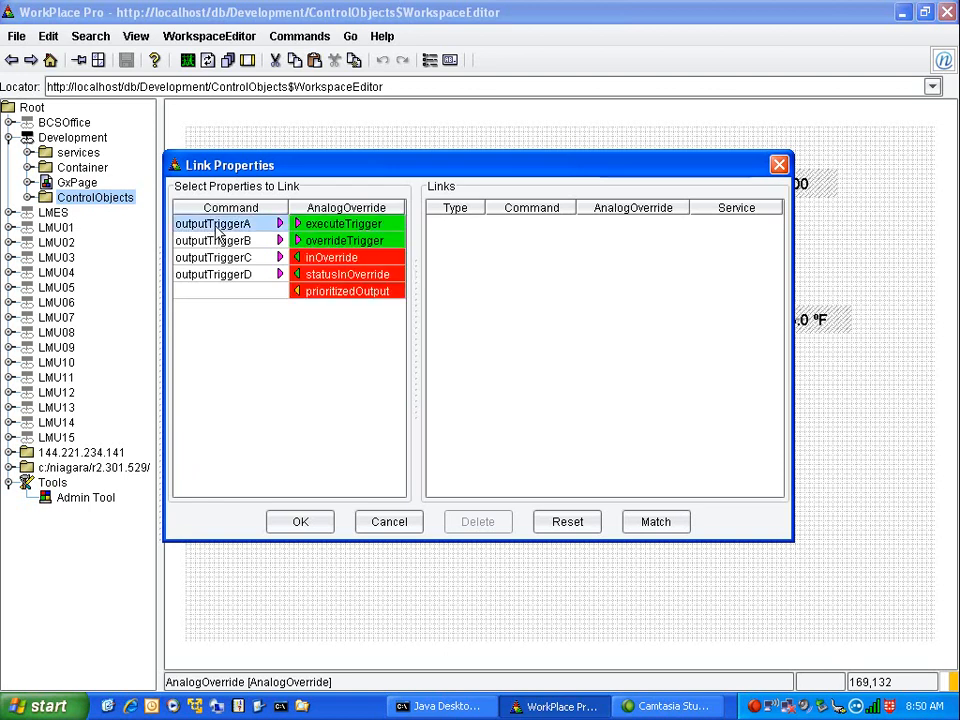
left_click(330, 242)
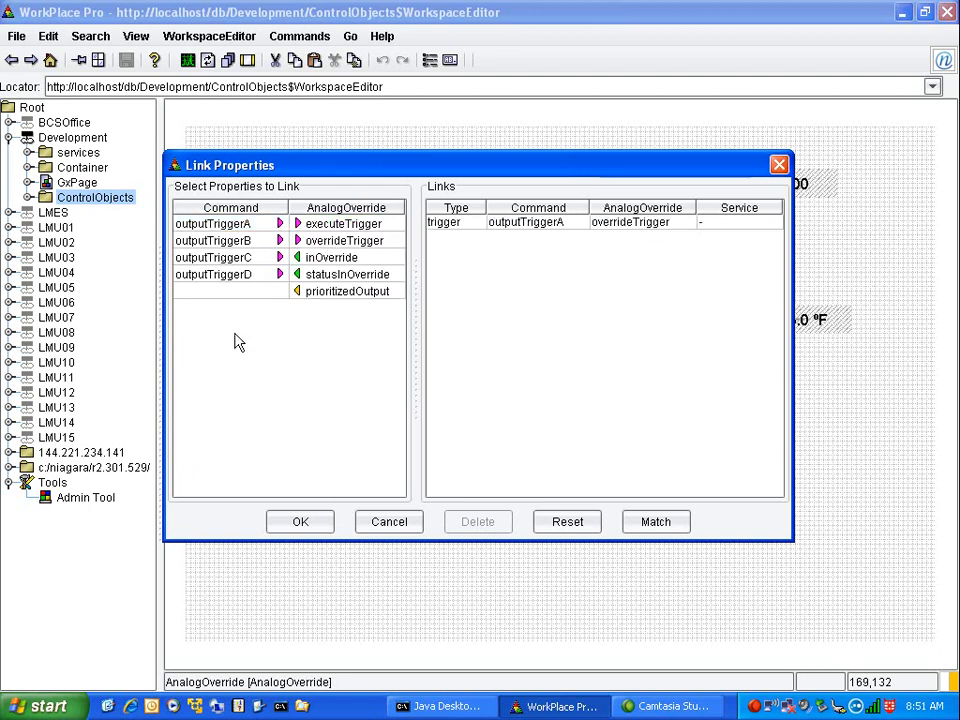
left_click(290, 524)
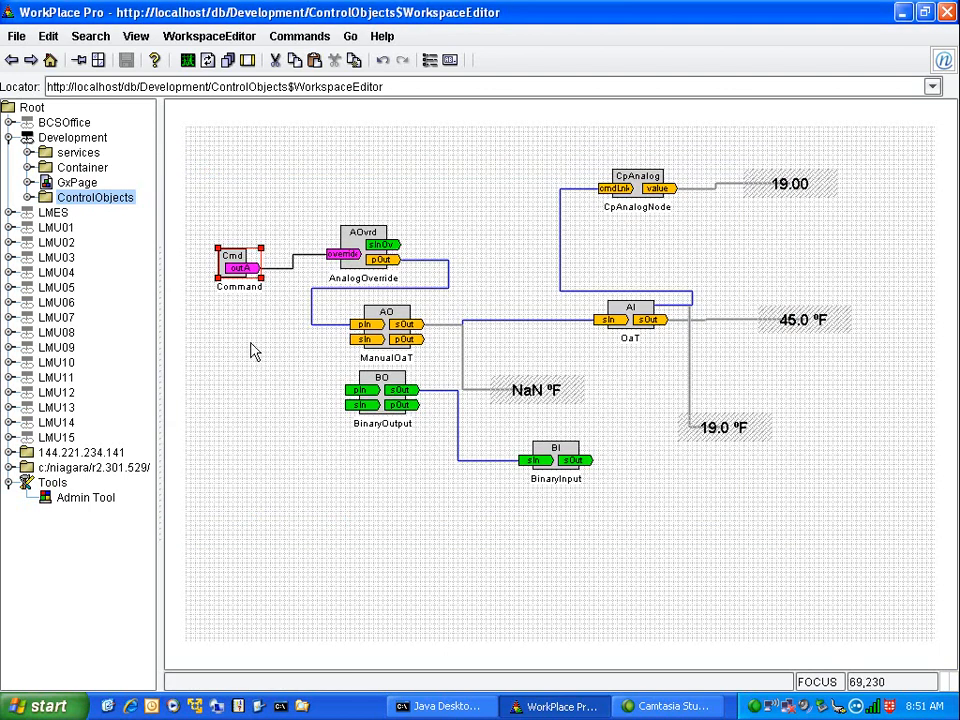
mouse_move(240, 295)
left_mouse_down()
mouse_move(233, 262)
mouse_move(236, 281)
left_mouse_up()
left_click(296, 478)
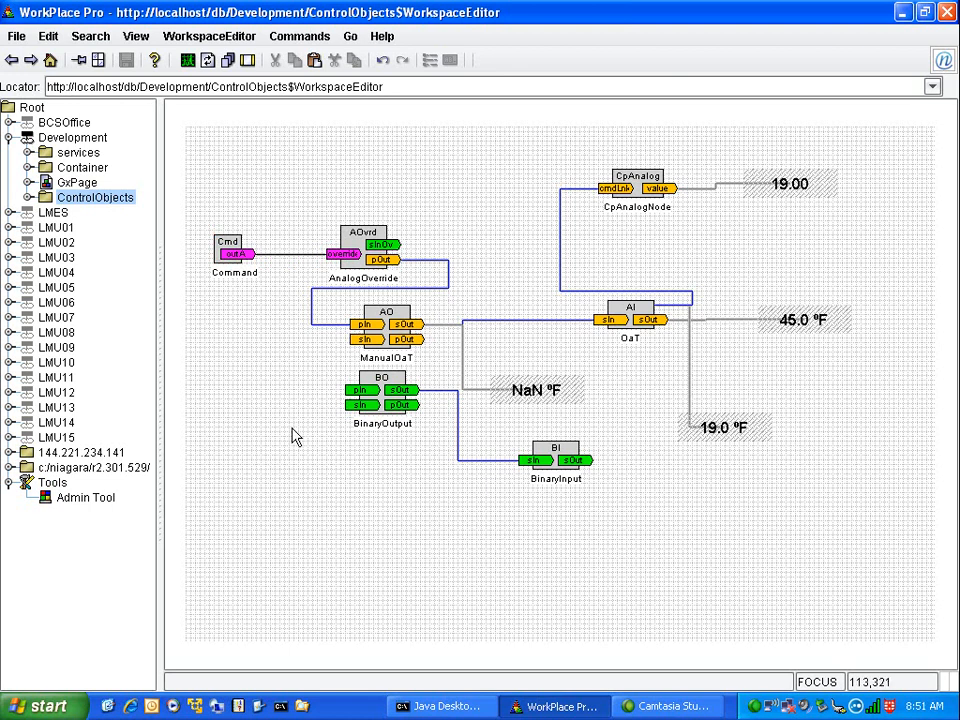
Add a Binary Override control object to the workspace and place it above AnalogOverride
right_click(291, 429)
mouse_move(317, 461)
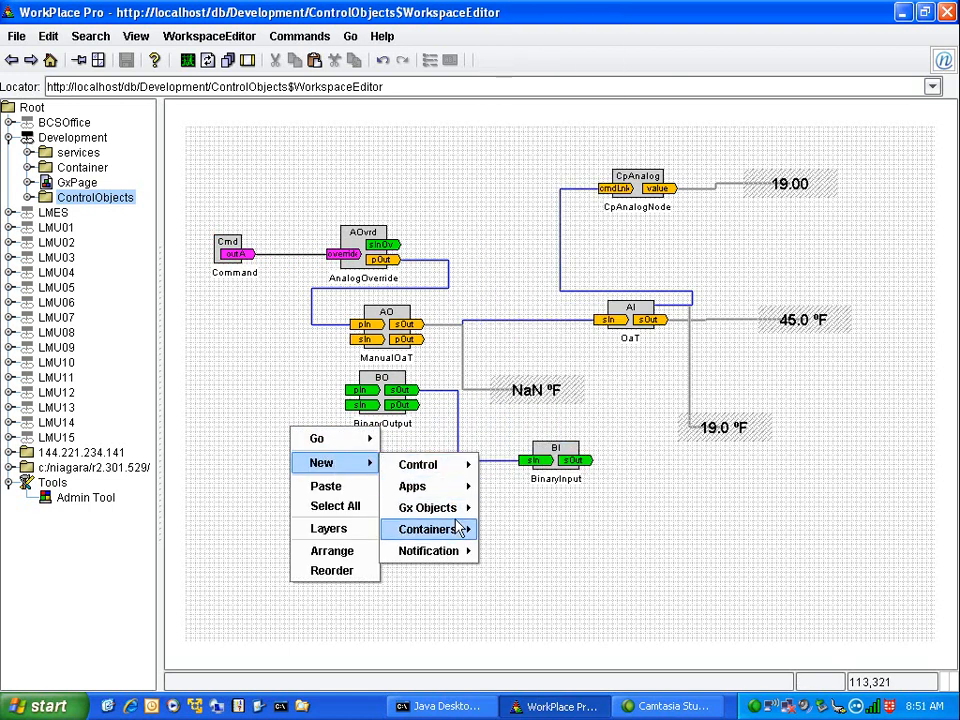
mouse_move(447, 478)
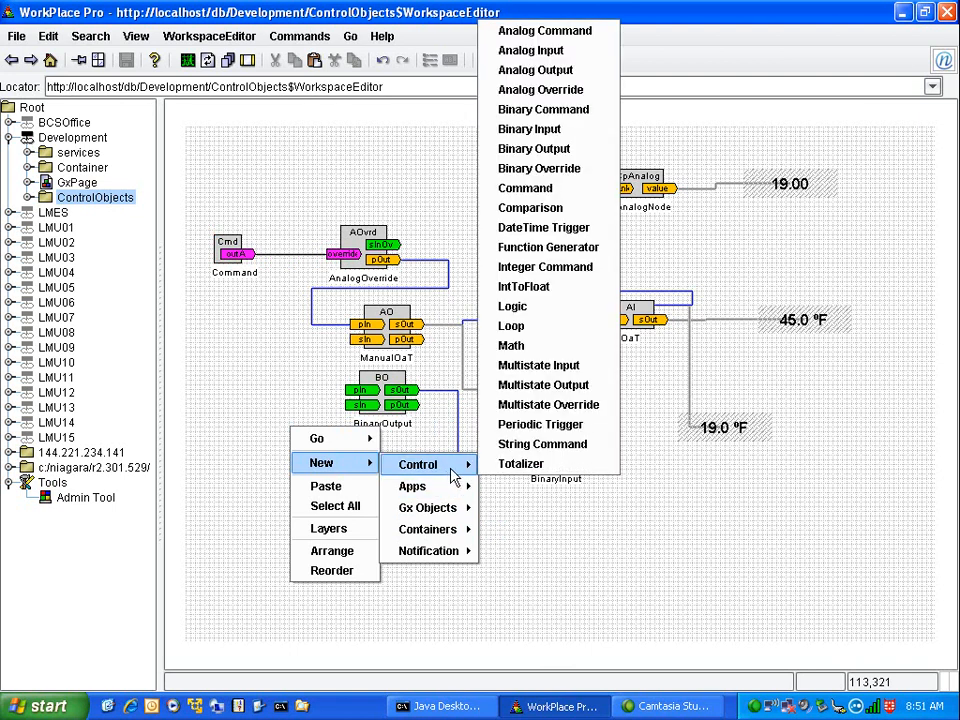
left_click(540, 176)
left_click_drag(296, 447, 349, 171)
Link the Command object's outputTriggerA to BinaryOverride's overrideTrigger
right_click(223, 258)
left_click(252, 286)
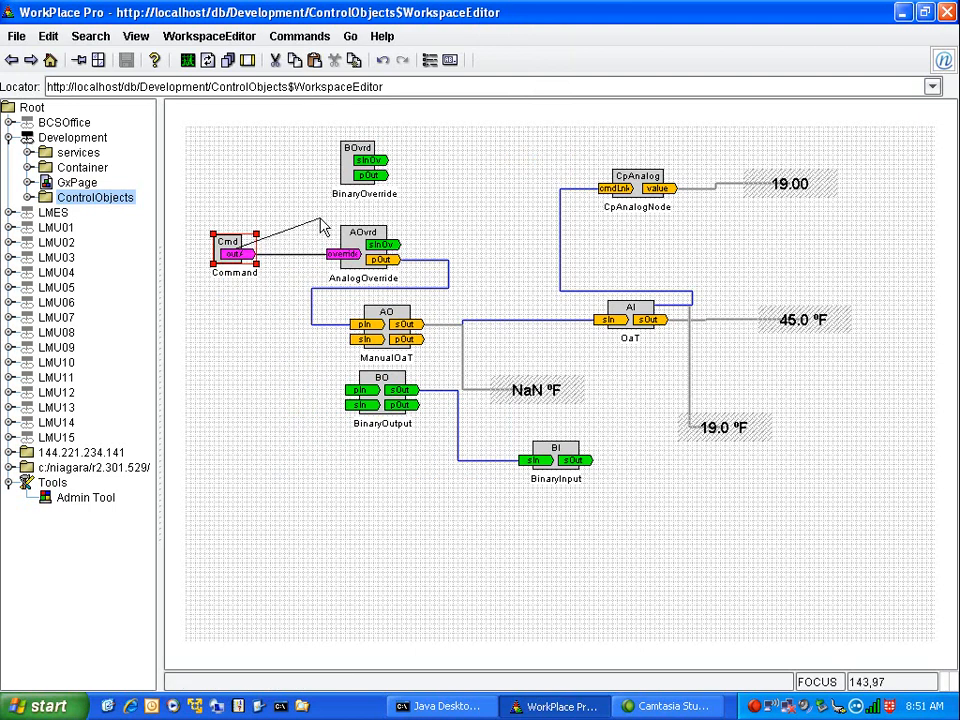
left_click(361, 164)
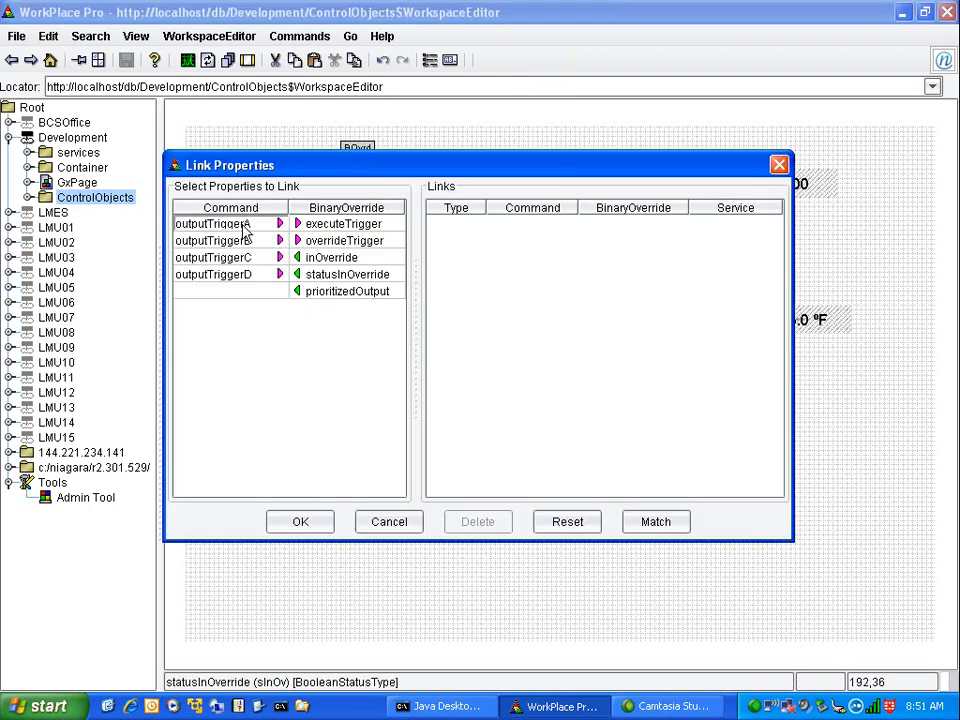
left_click(245, 225)
left_click(306, 241)
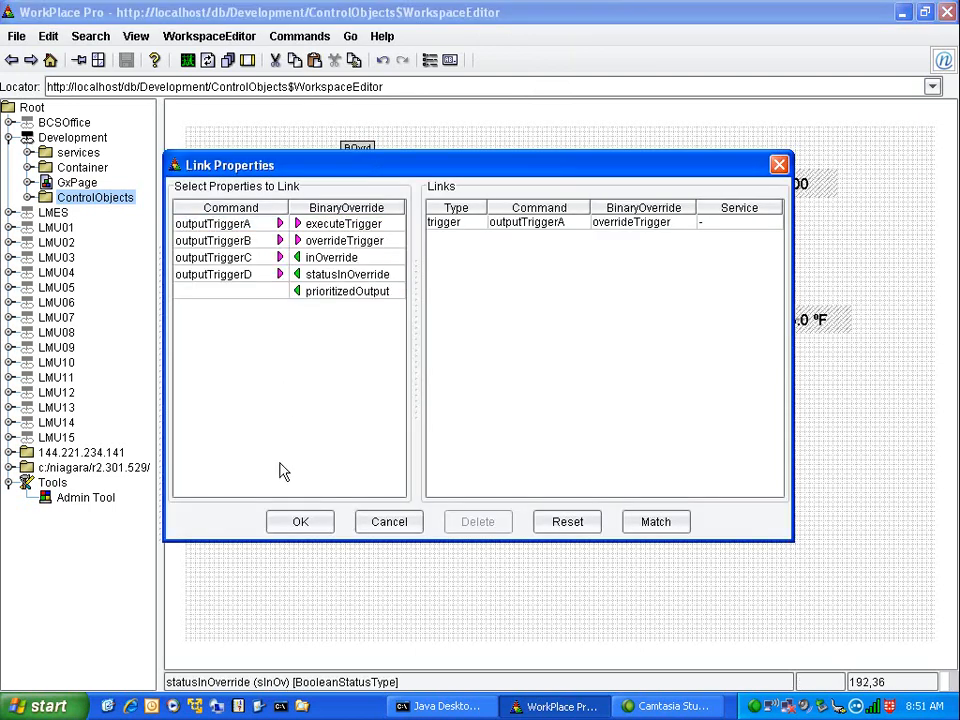
left_click(296, 522)
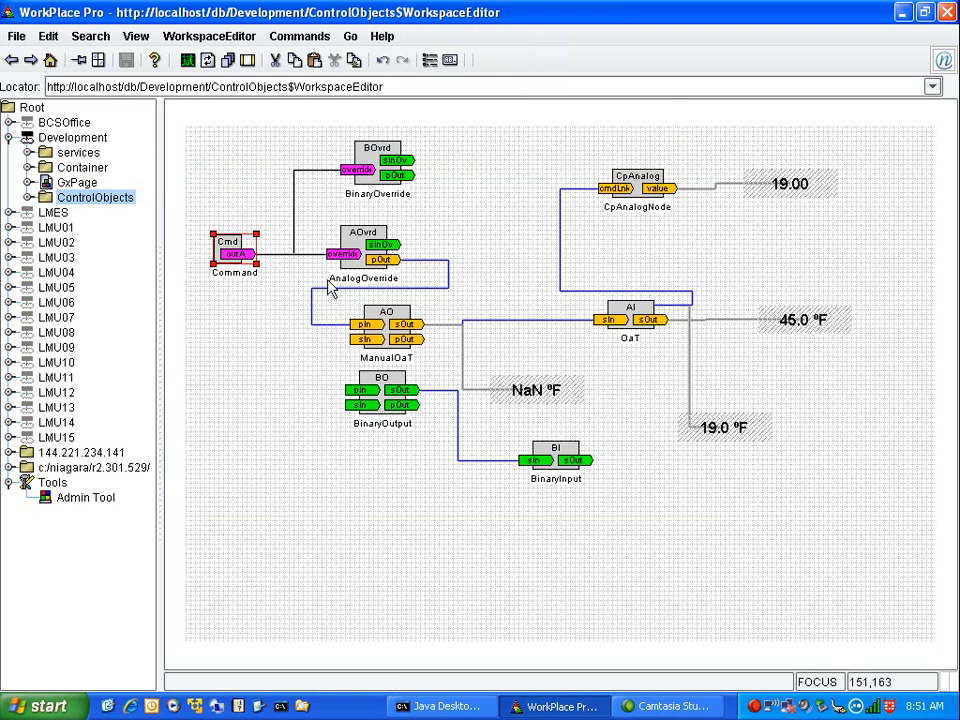
Set BinaryOverride's overrideTime to 1 minute and overrideValue to True, apply the changes and return to the workspace
right_click(380, 157)
mouse_move(455, 170)
left_click(524, 169)
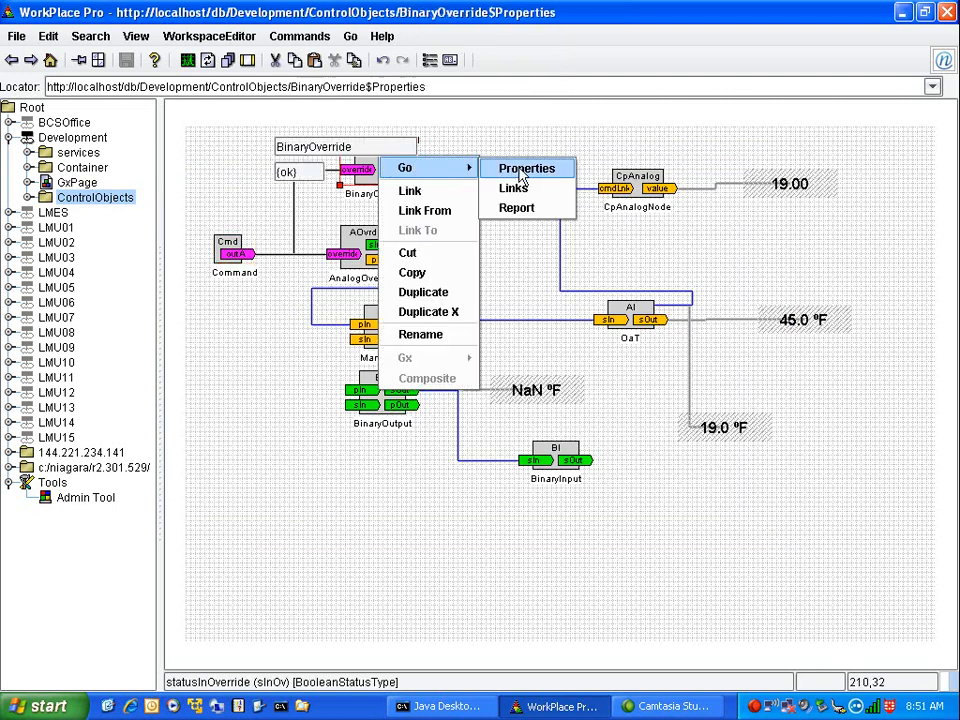
left_click(258, 119)
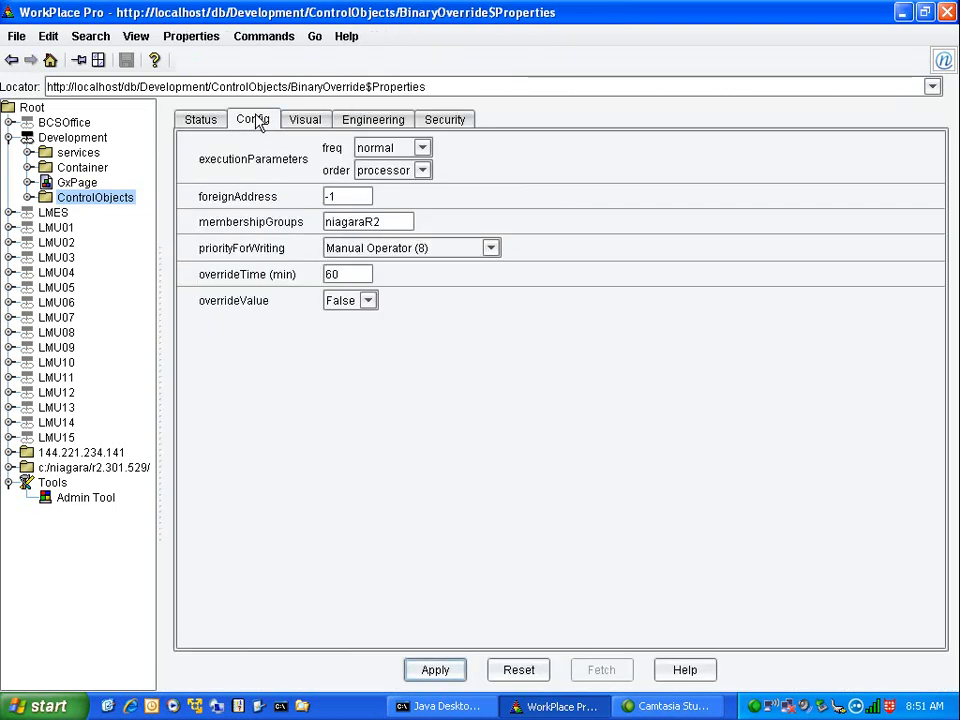
double_click(346, 277)
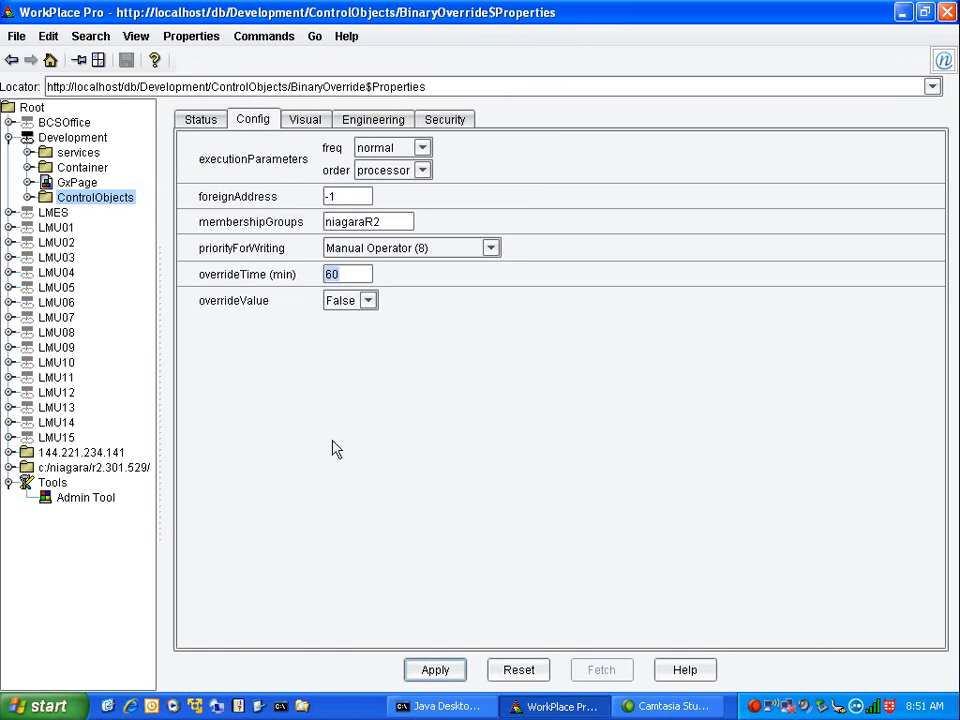
type("1")
left_click(368, 300)
left_click(338, 322)
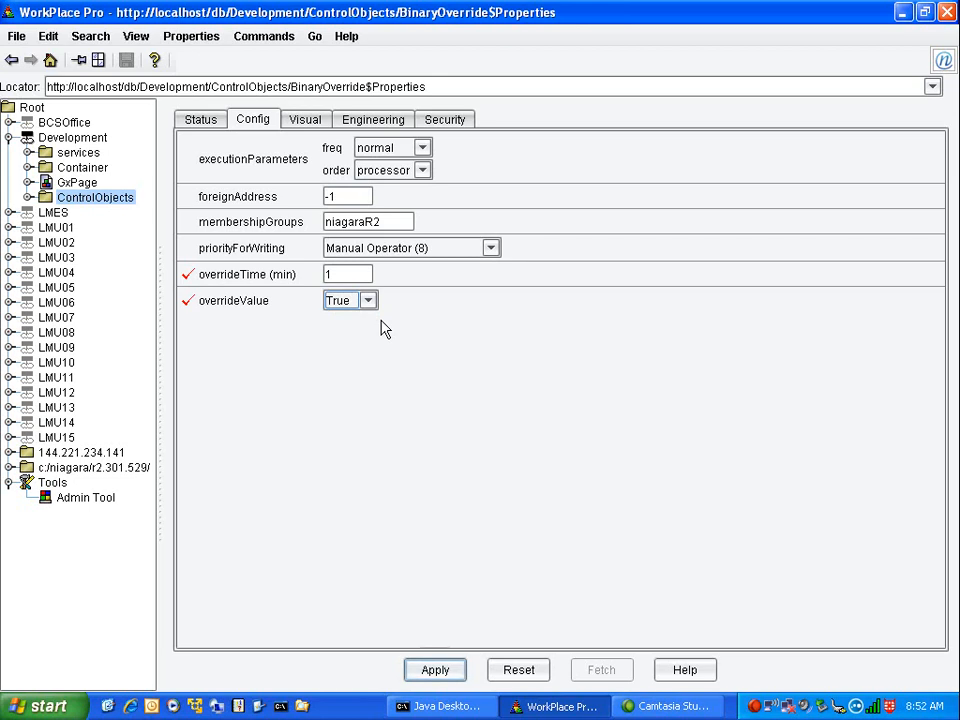
left_click(440, 672)
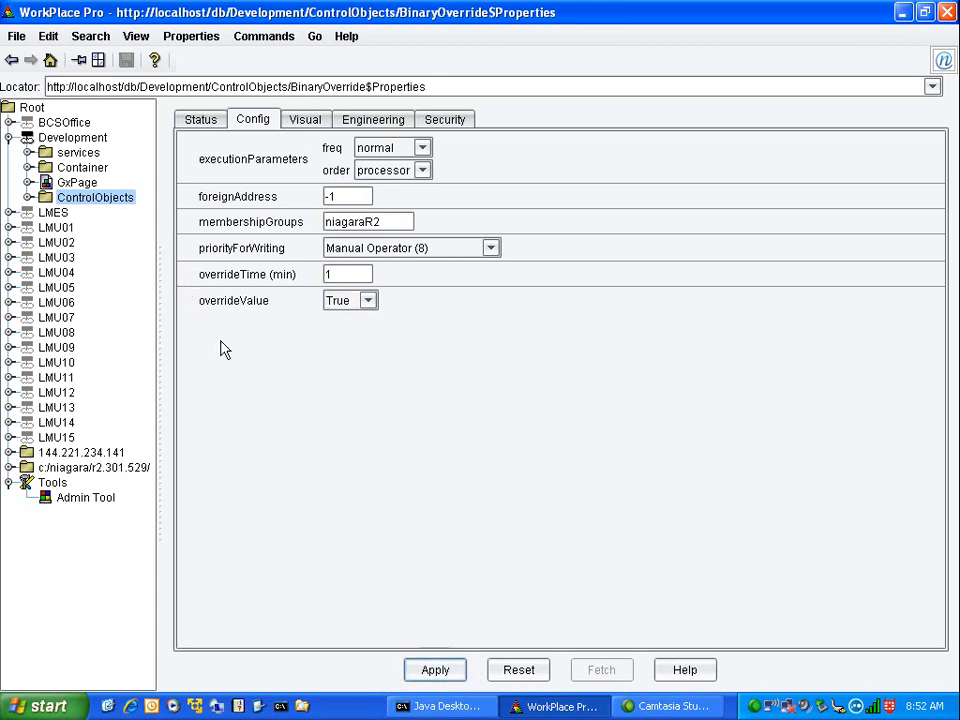
left_click(12, 60)
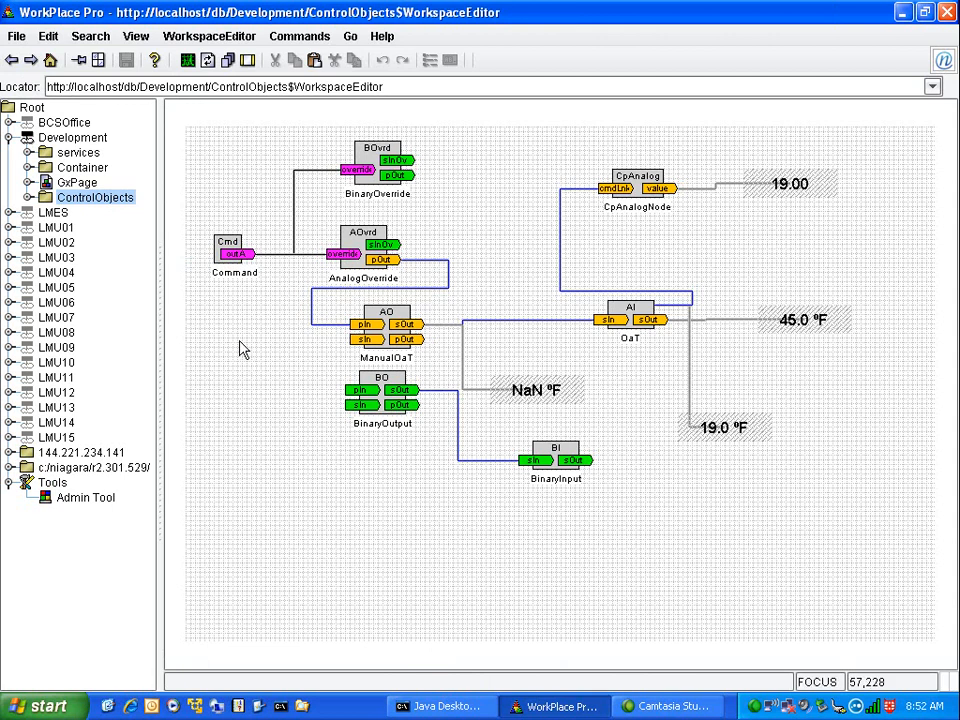
Duplicate the text object that displays ManualOaT's output and place the copy below the Command object
left_click(188, 61)
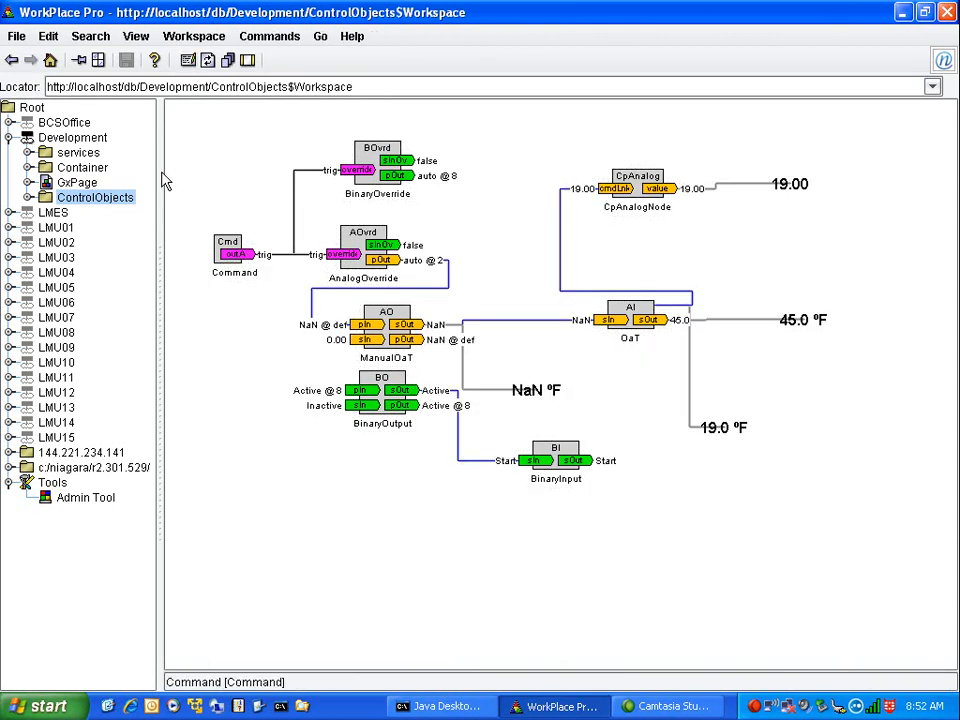
left_click(188, 61)
left_click(525, 393)
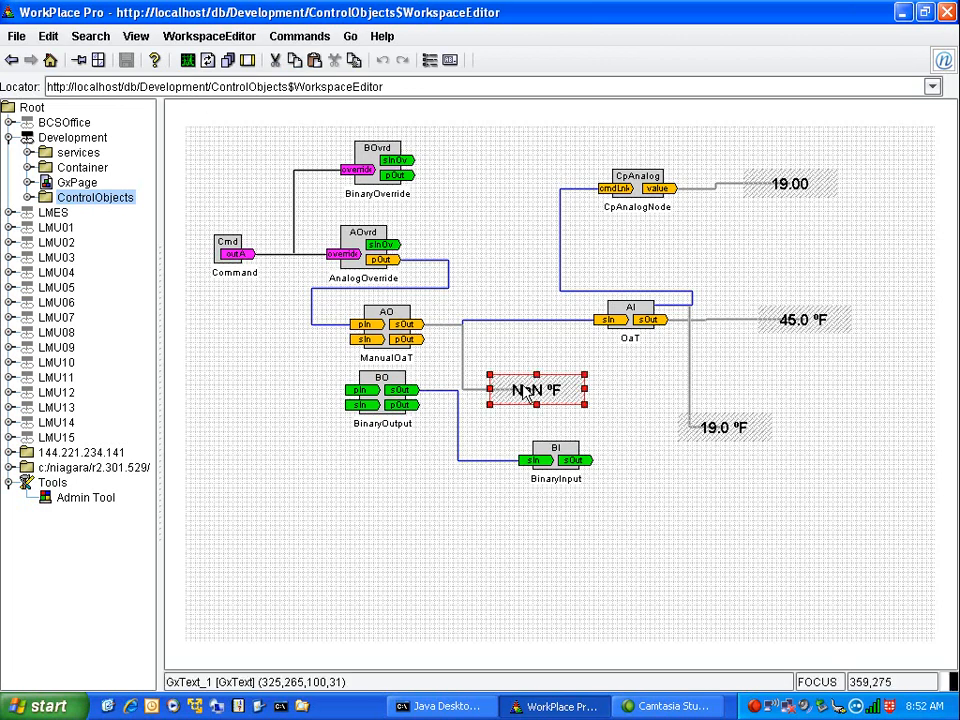
right_click(525, 393)
left_click(580, 520)
left_click_drag(560, 432, 230, 352)
Link the Command object's outputTriggerTextA to the binding of the duplicated text object
left_click(229, 258)
right_click(229, 258)
left_click(259, 285)
left_click(251, 336)
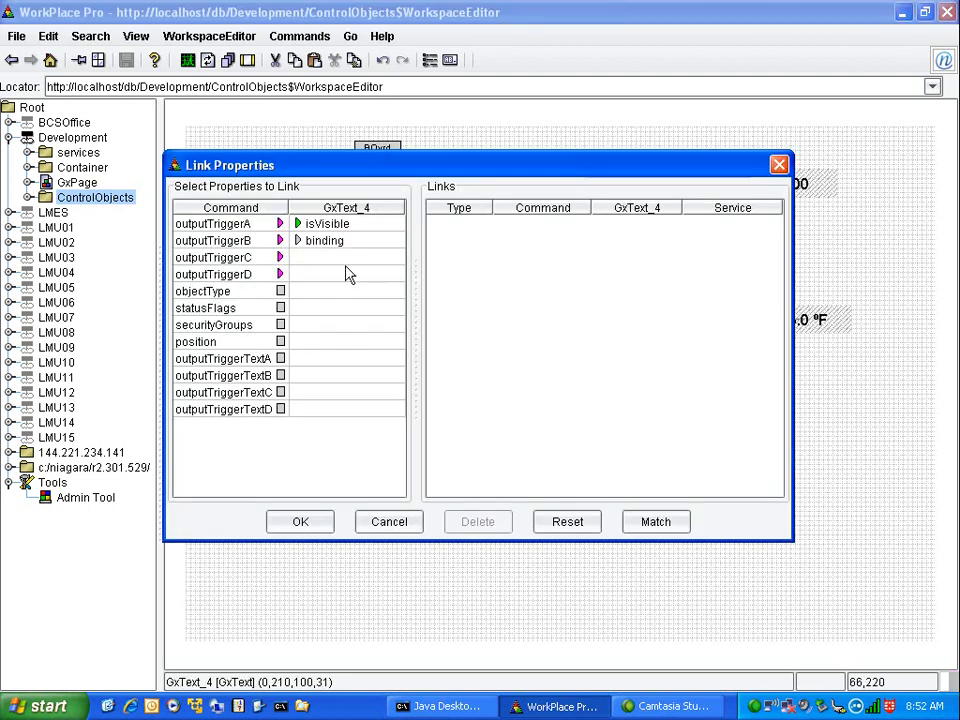
left_click(340, 241)
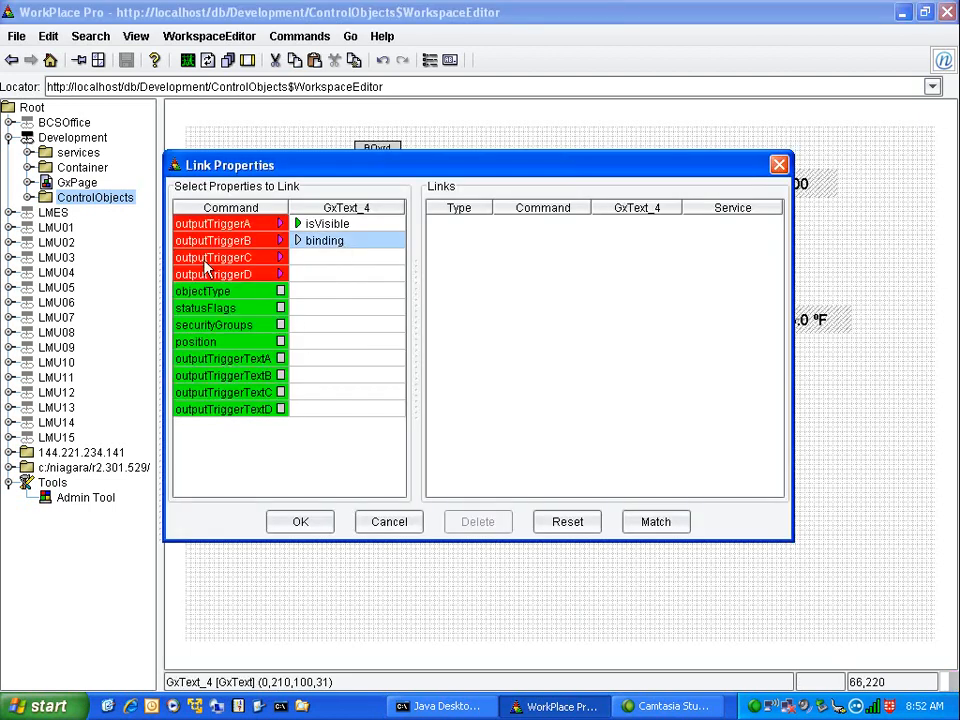
left_click(246, 360)
left_click(300, 521)
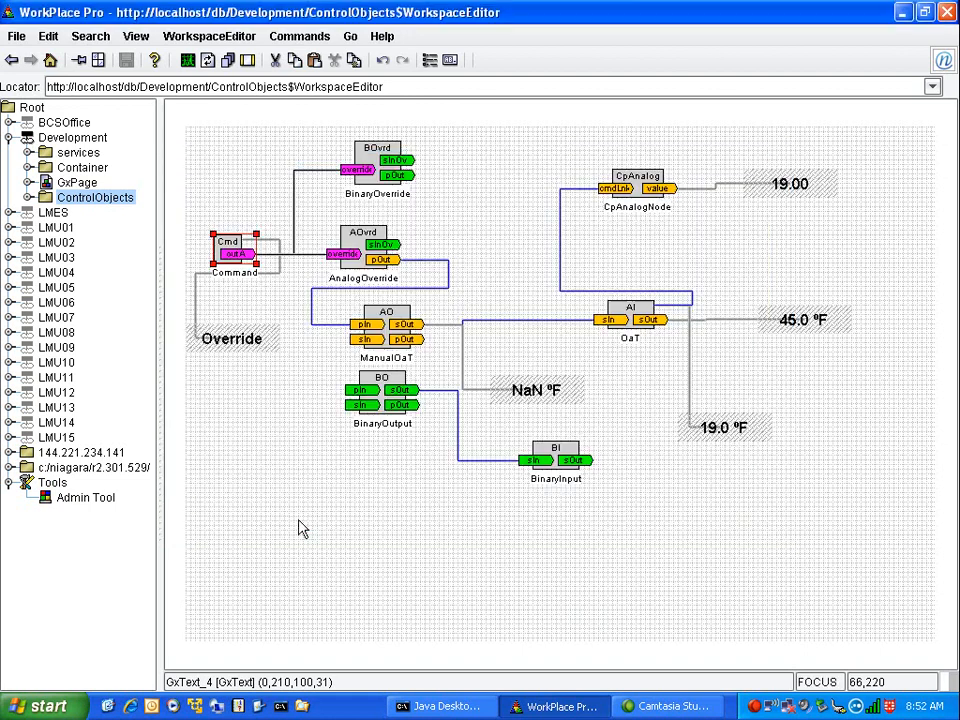
Shift the Override text object slightly so it sits directly below Command with a straight link
left_click(249, 342)
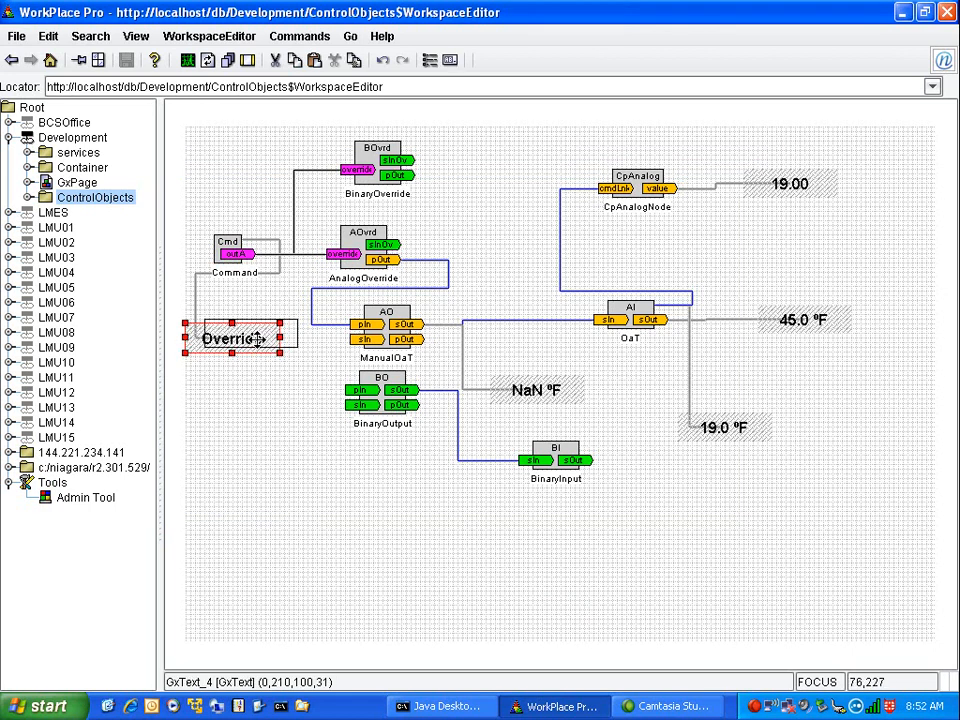
left_click_drag(251, 345, 251, 346)
left_click(237, 459)
left_click(233, 356)
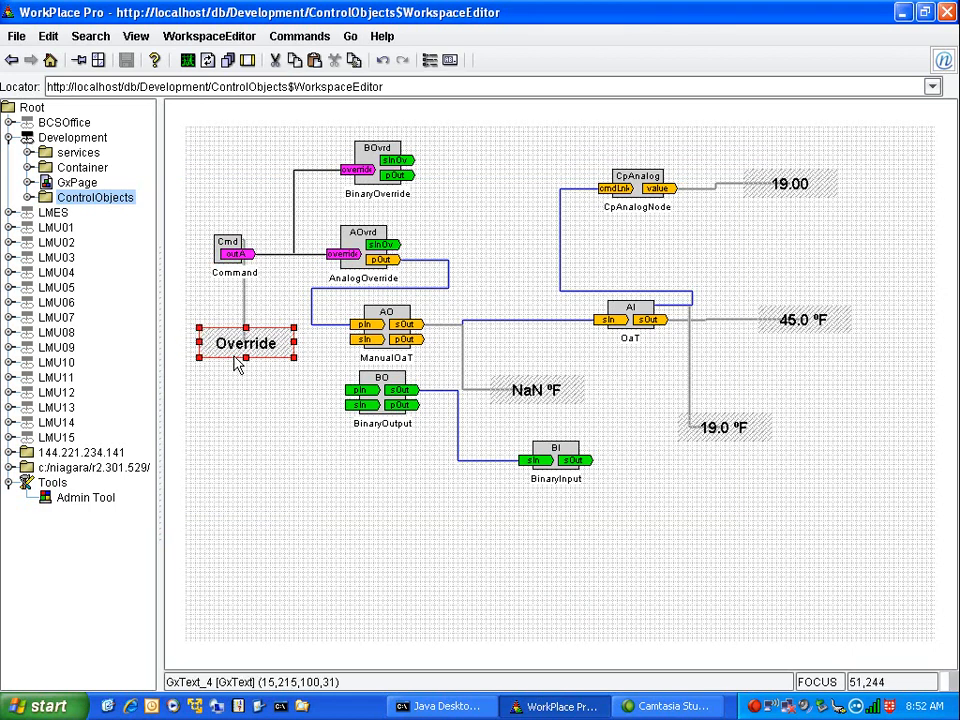
Switch to the live workspace view and issue the Override command from the Override text
left_click(188, 61)
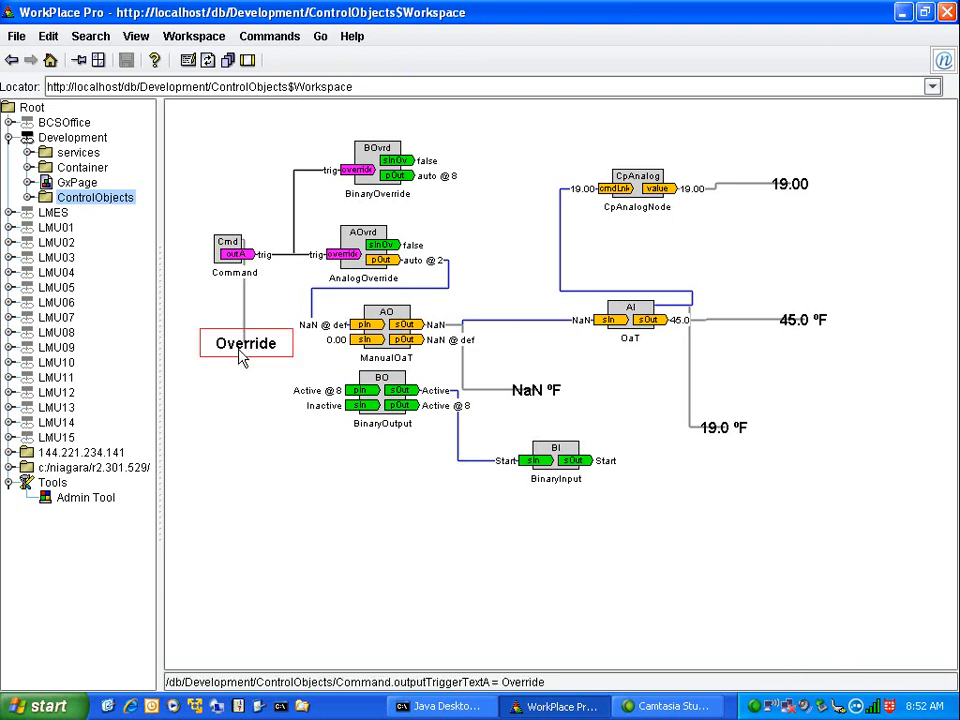
right_click(247, 348)
mouse_move(249, 356)
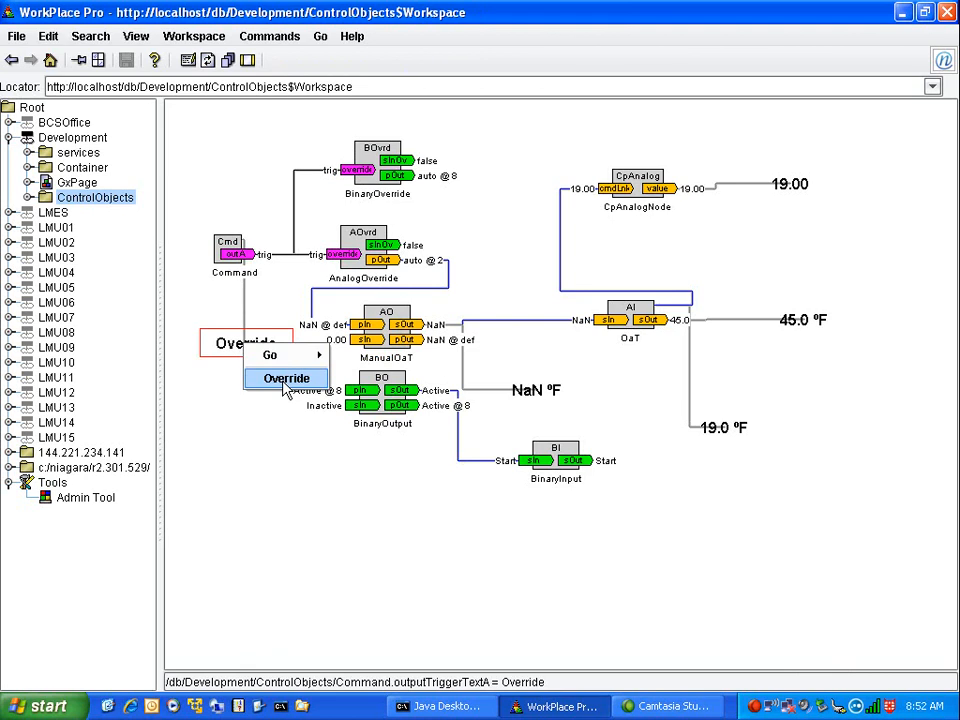
left_click(284, 384)
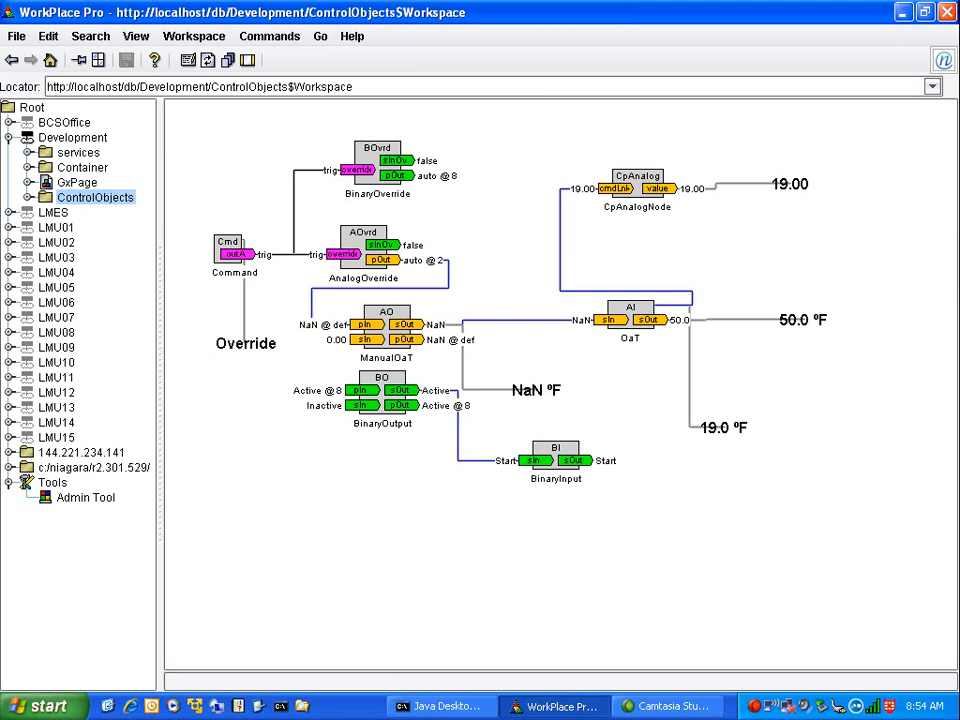
Return to workspace editing, add a Comparison control object and place it in the empty area below BinaryOutput
left_click(188, 61)
right_click(291, 482)
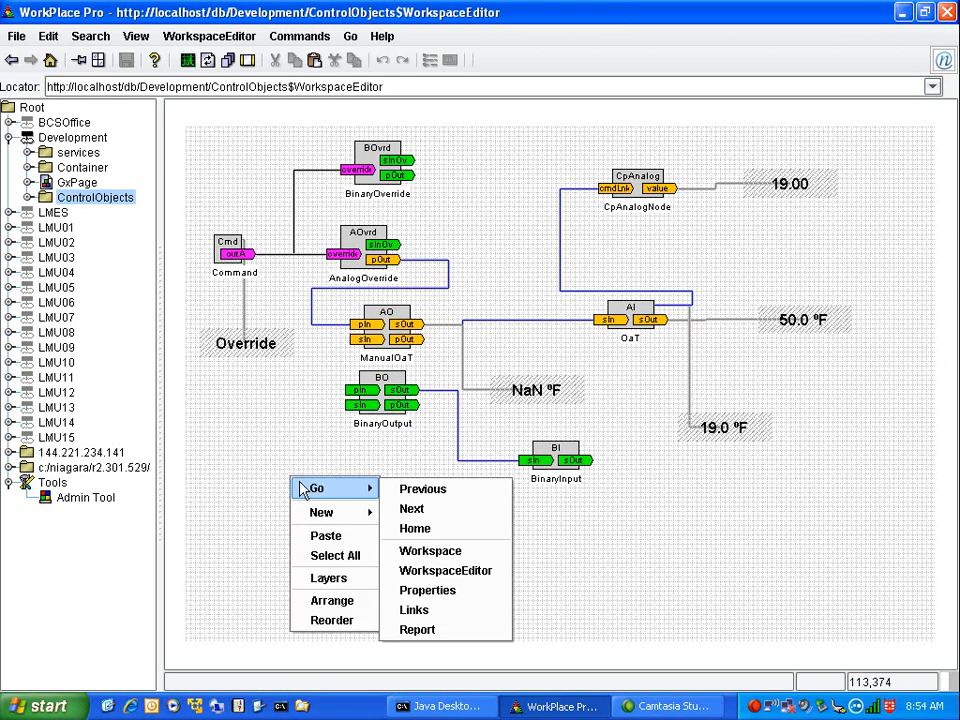
mouse_move(366, 530)
mouse_move(465, 515)
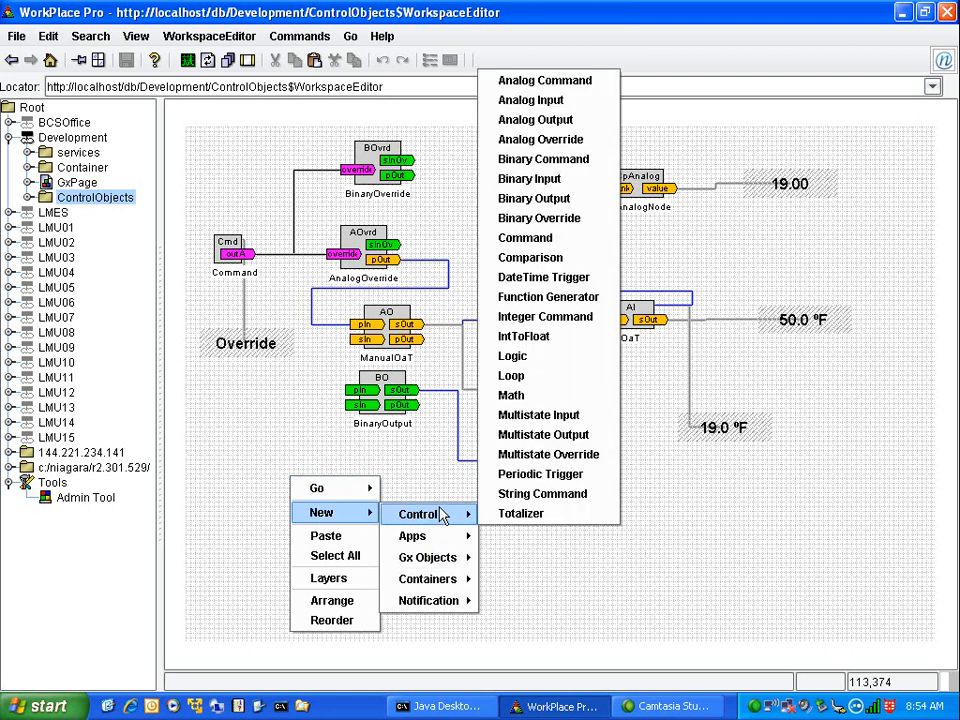
left_click(530, 258)
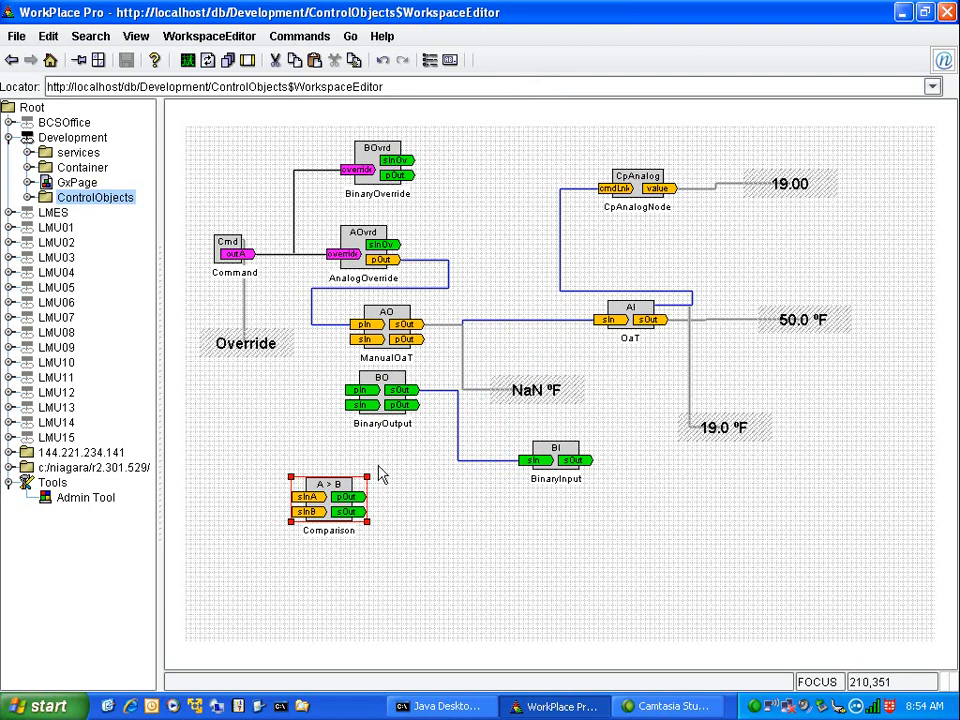
left_click_drag(345, 505, 417, 527)
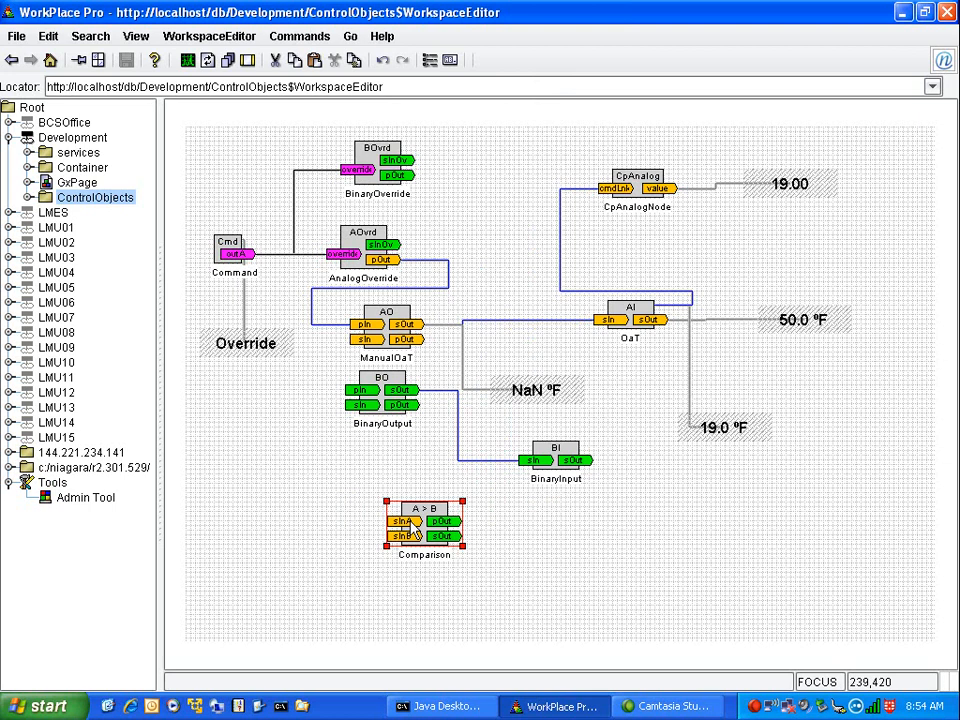
Review the Comparison object's configuration properties and its available comparison functions, and return to the workspace
right_click(419, 511)
mouse_move(450, 467)
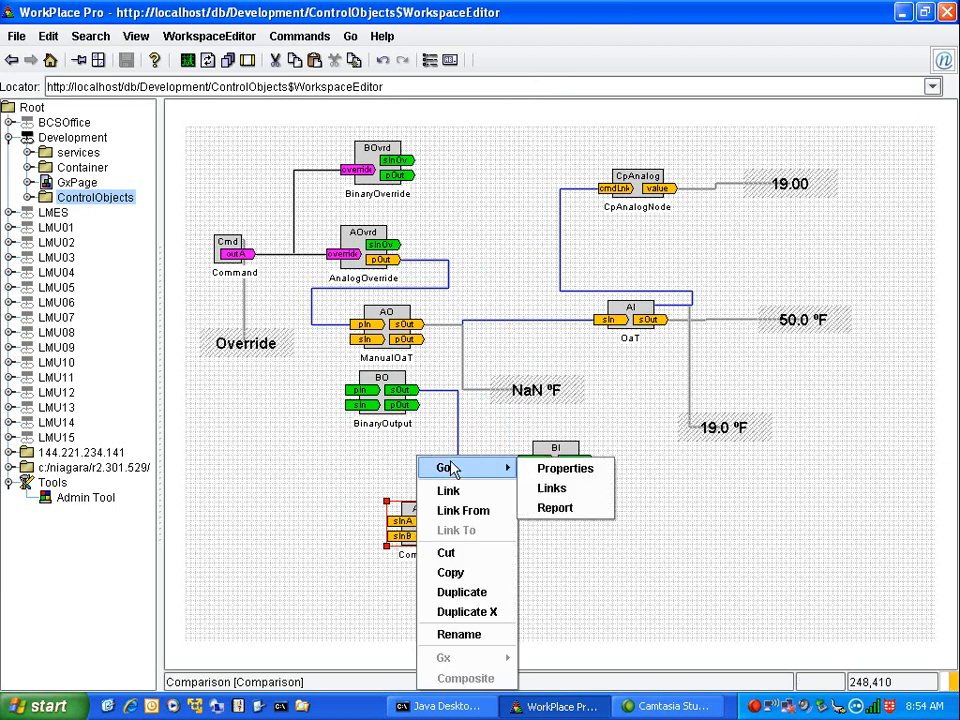
left_click(566, 477)
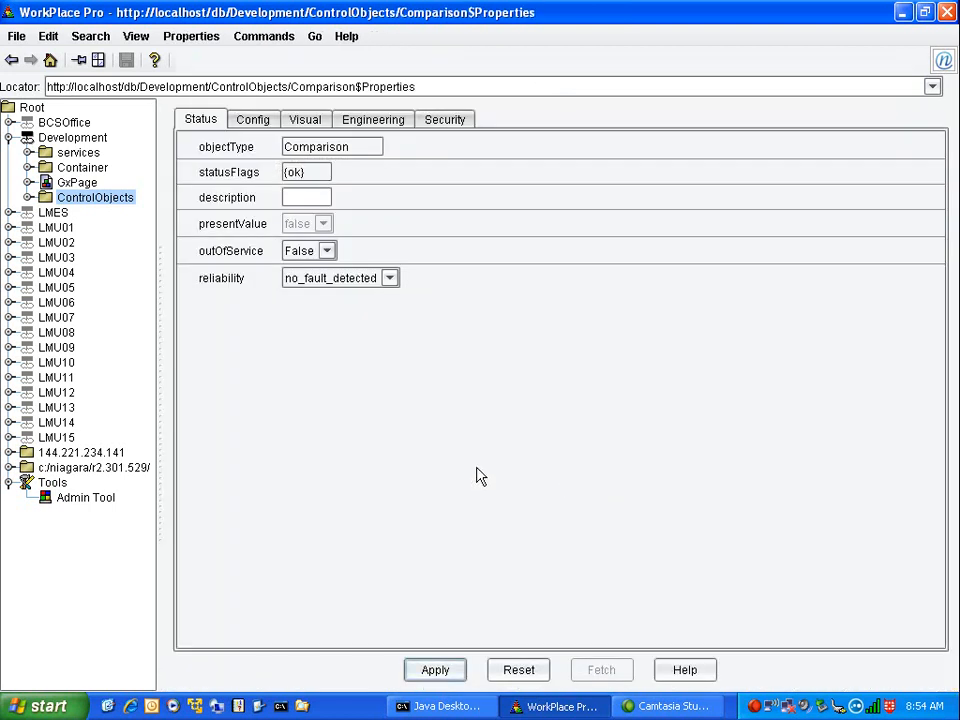
left_click(254, 120)
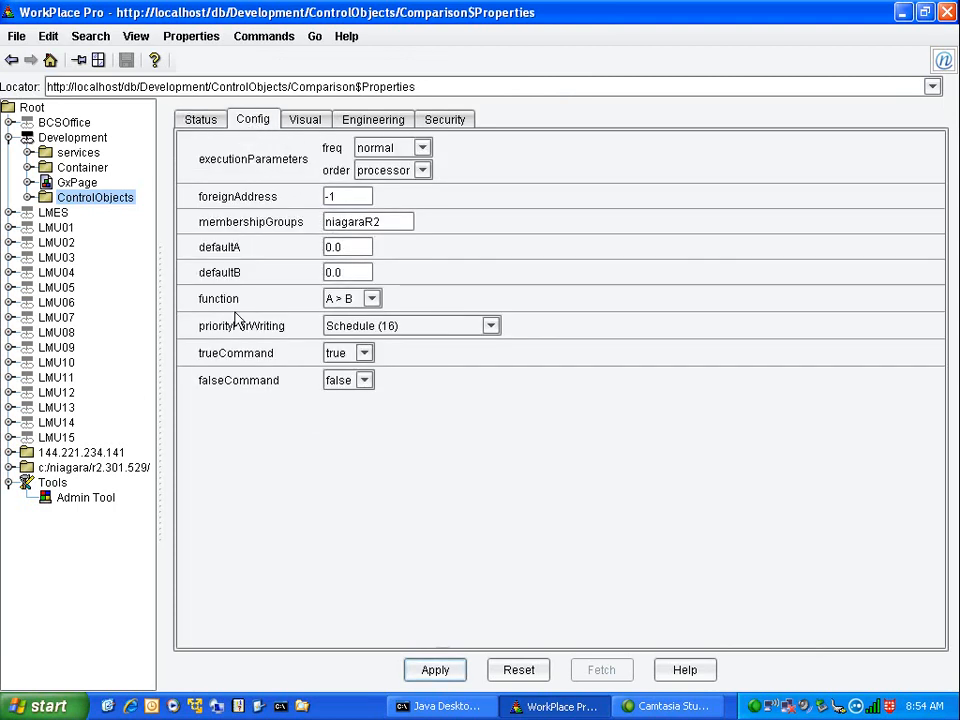
left_click(372, 305)
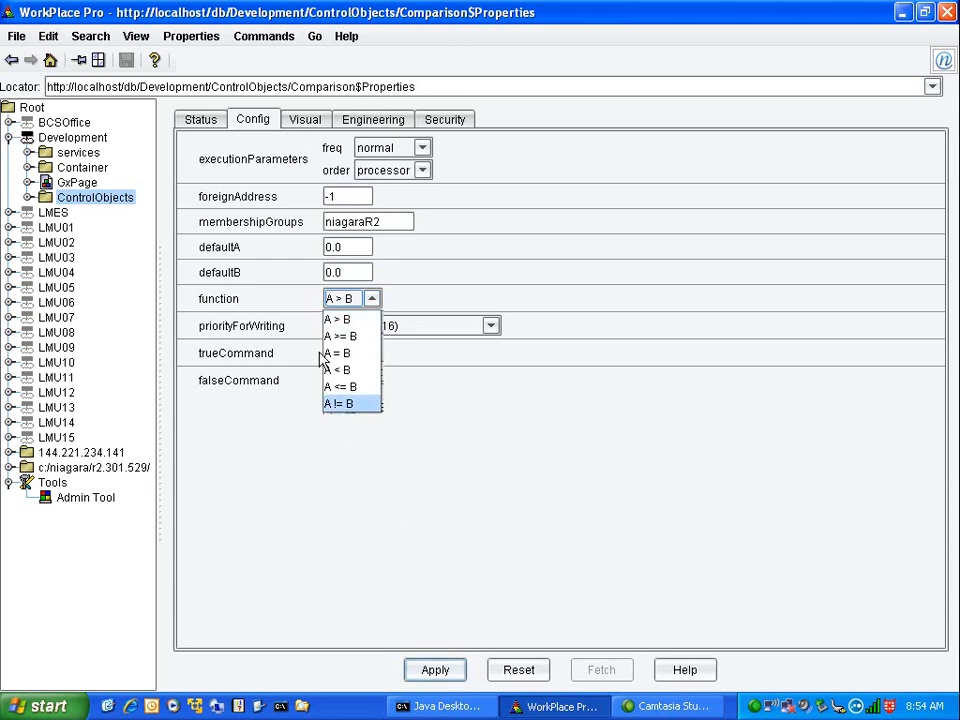
left_click(329, 546)
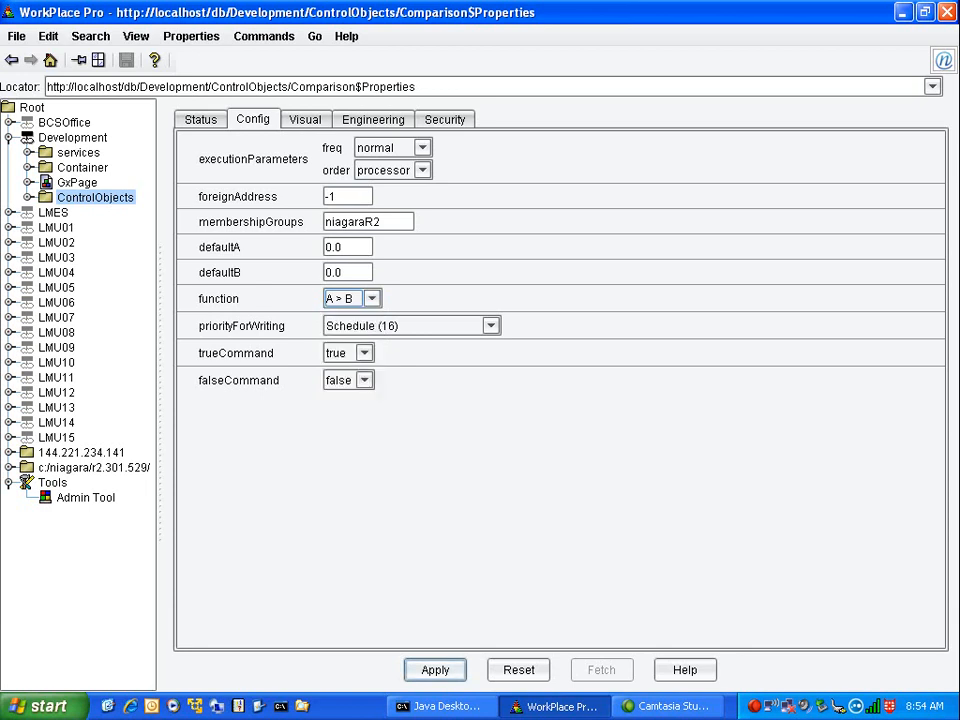
left_click(11, 59)
Move the Comparison object directly beneath BinaryOutput and open its visual properties
left_click_drag(443, 537, 458, 550)
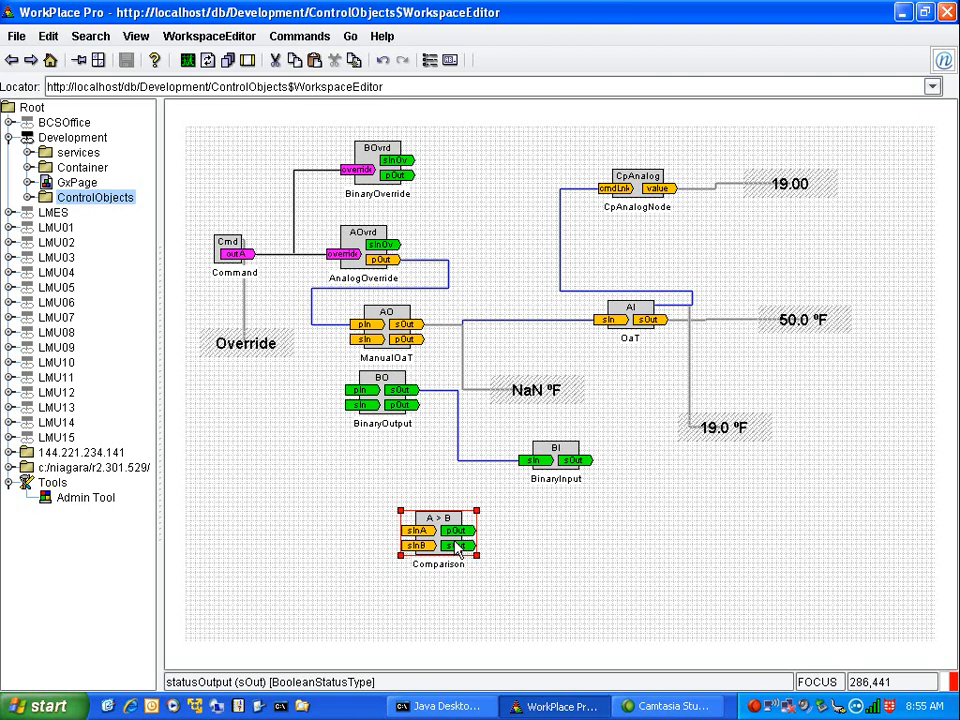
left_click_drag(448, 541, 392, 478)
right_click(378, 458)
mouse_move(408, 467)
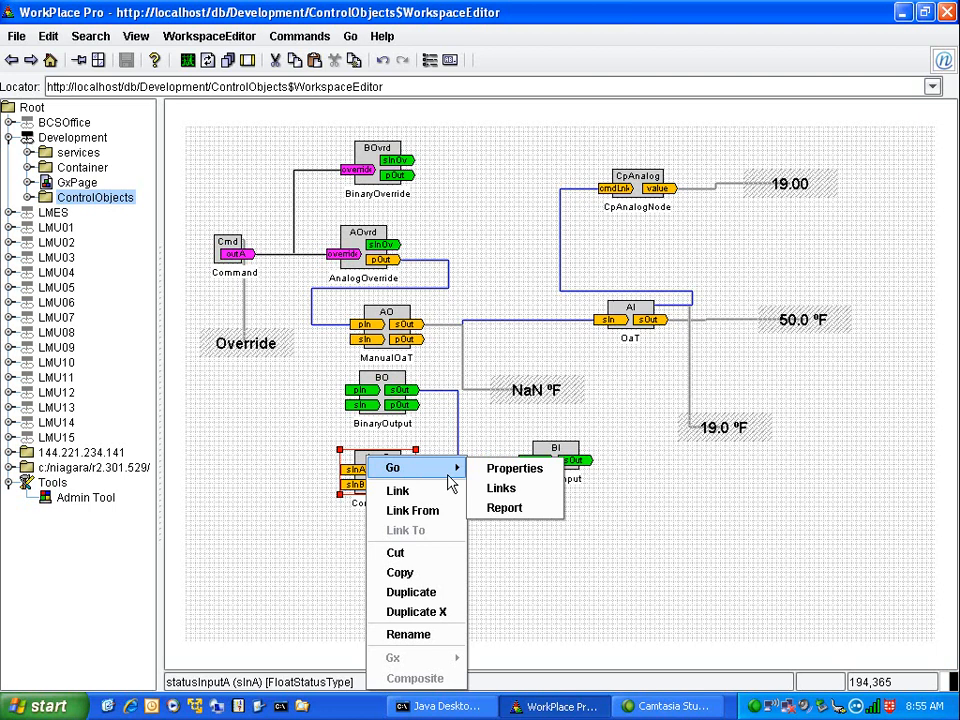
left_click(508, 467)
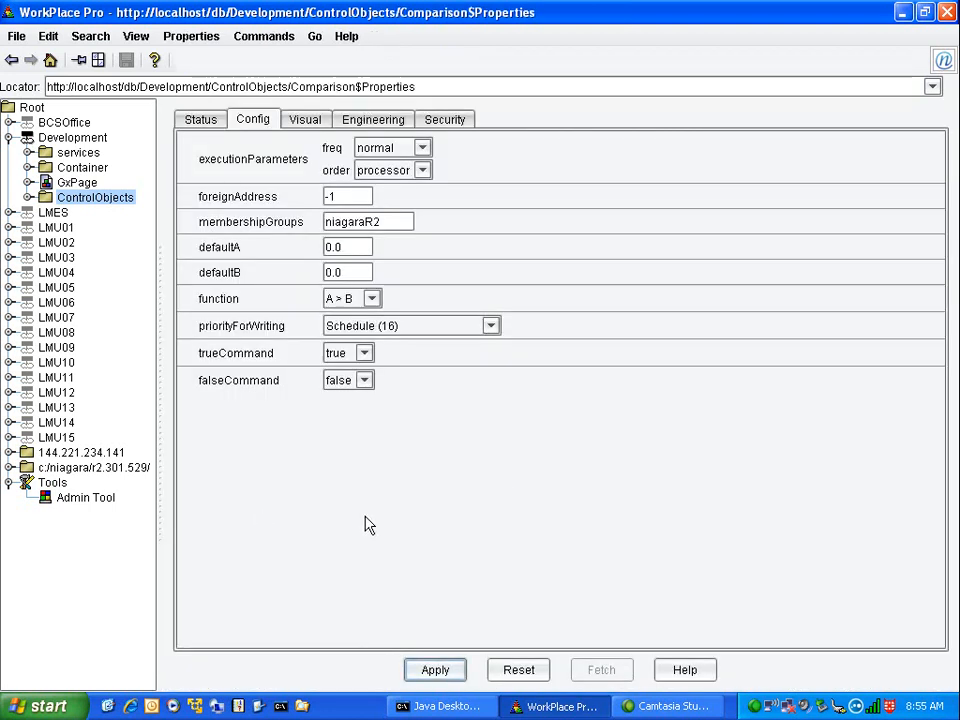
left_click(316, 120)
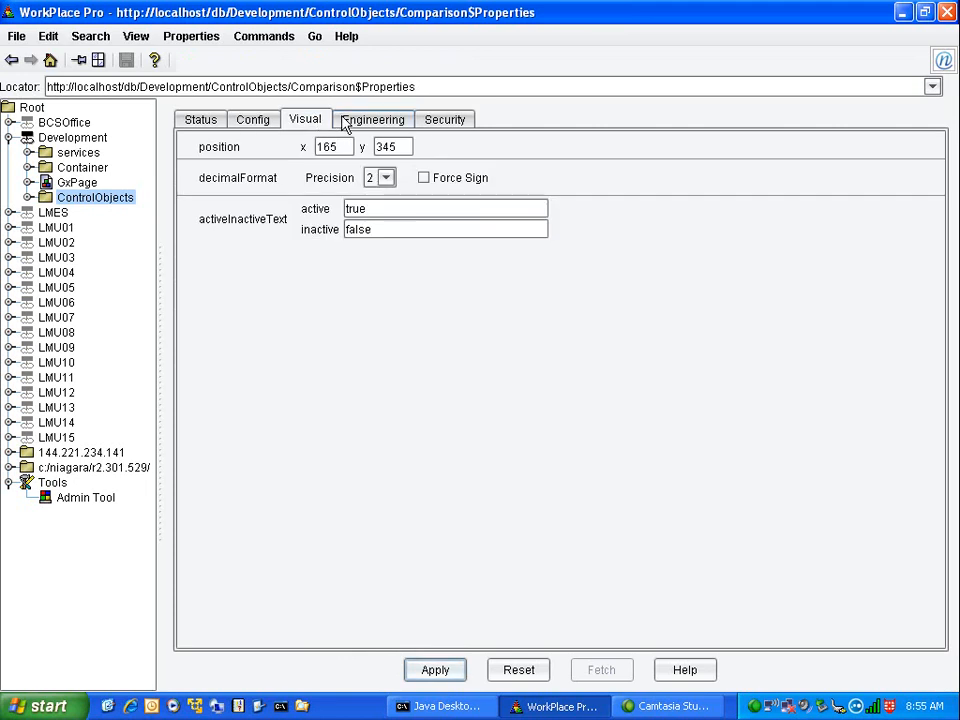
Review the Comparison object's active and inactive text, its engineering and security settings, and its configuration properties
double_click(385, 210)
double_click(360, 229)
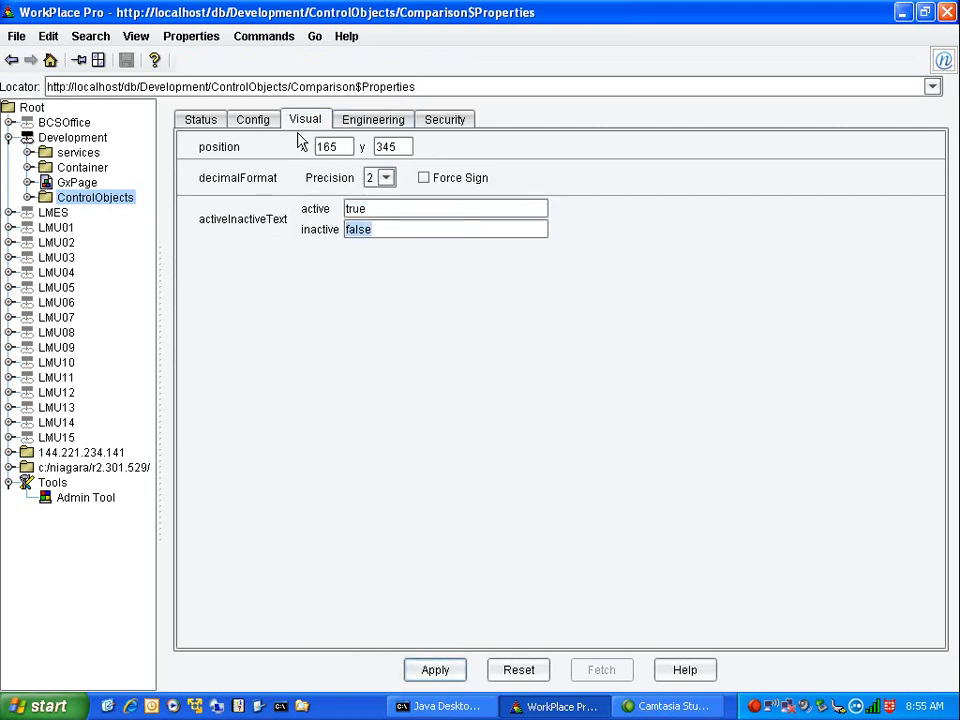
left_click(378, 120)
left_click(452, 120)
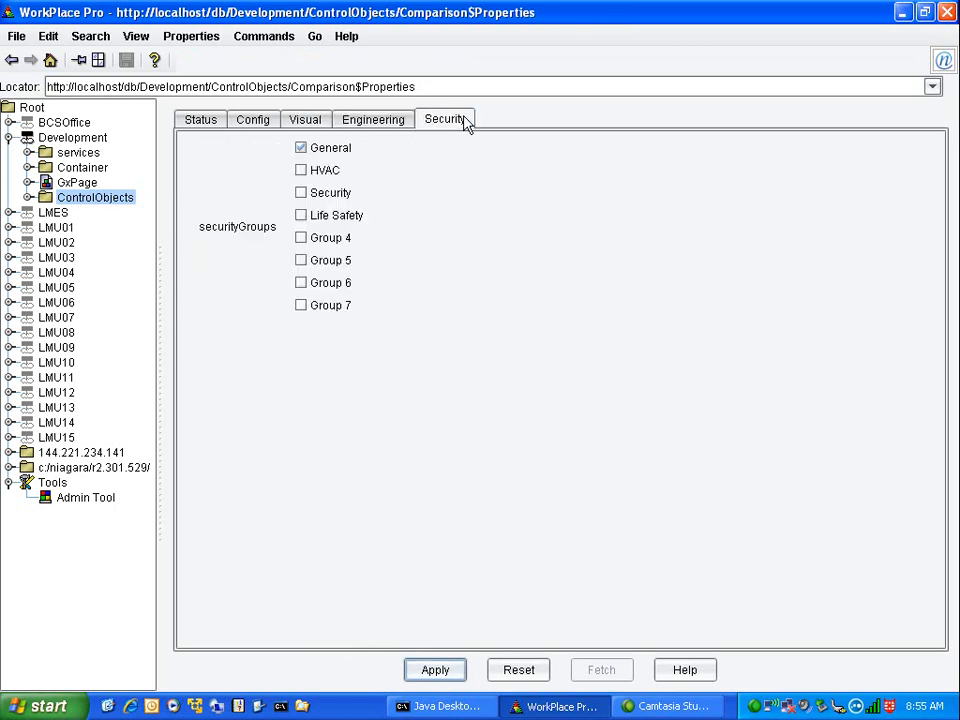
left_click(252, 121)
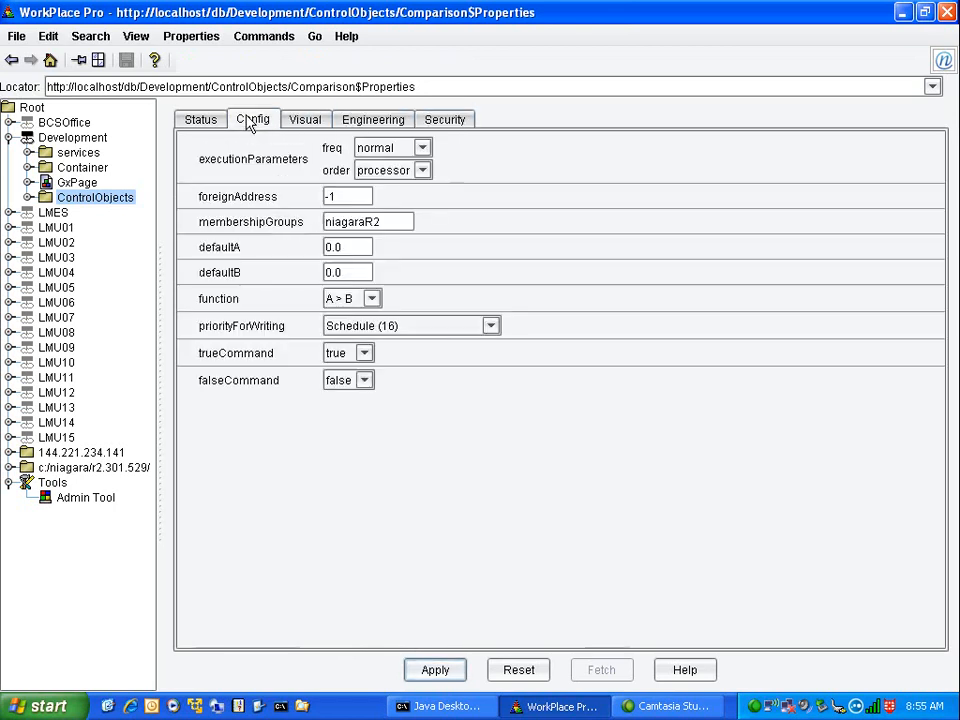
Return to the workspace and move the Comparison object to the left of BinaryOutput, beneath the Override text
left_click(11, 59)
left_click_drag(367, 477, 399, 486)
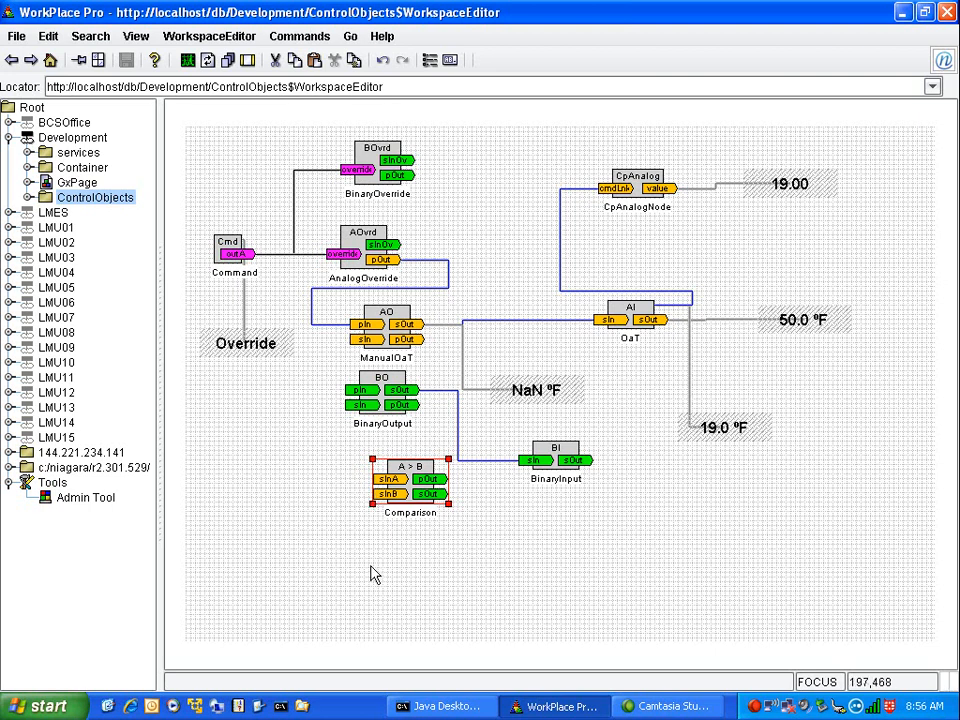
left_click_drag(410, 477, 247, 394)
Add a DateTime Trigger control object, place it below the Comparison object, and nudge the Command object slightly upward
right_click(334, 507)
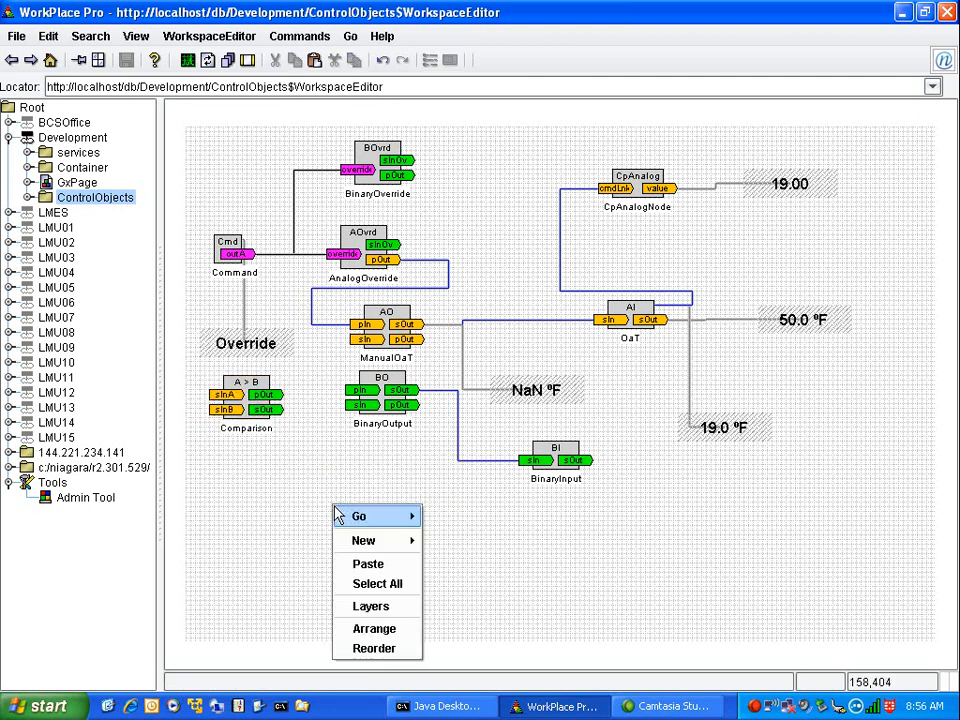
mouse_move(380, 541)
mouse_move(468, 541)
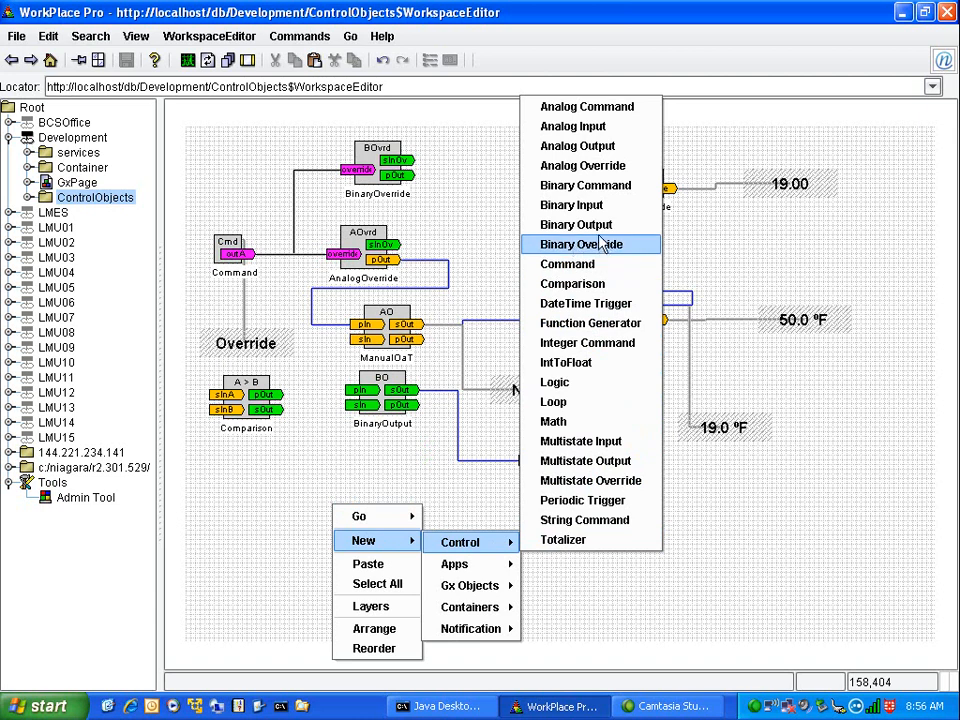
left_click(595, 313)
left_click_drag(380, 520, 278, 506)
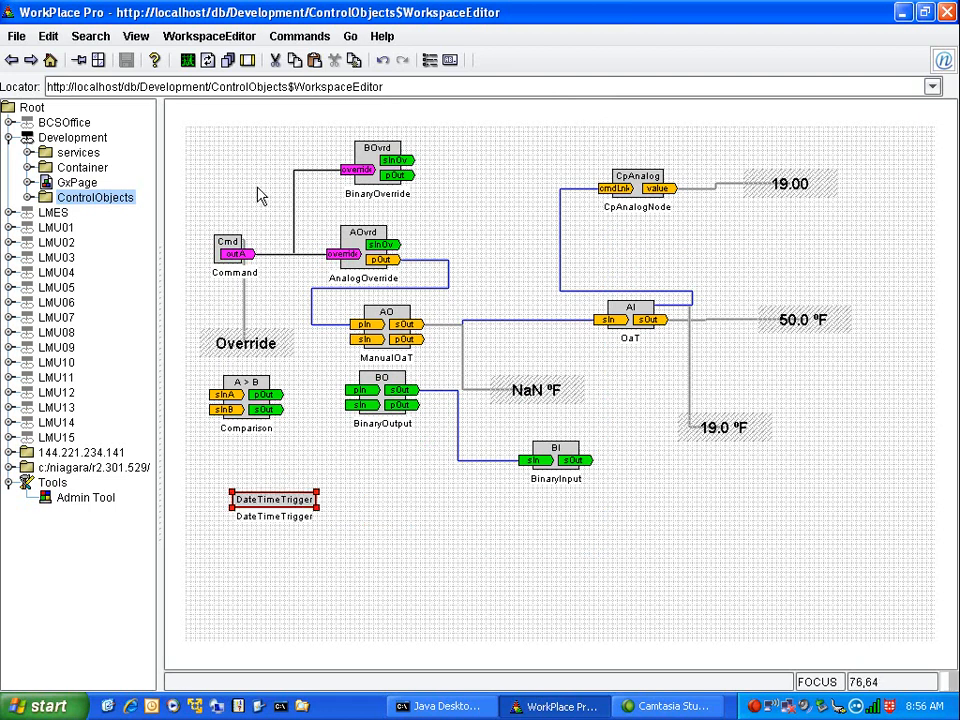
left_click_drag(225, 254, 225, 249)
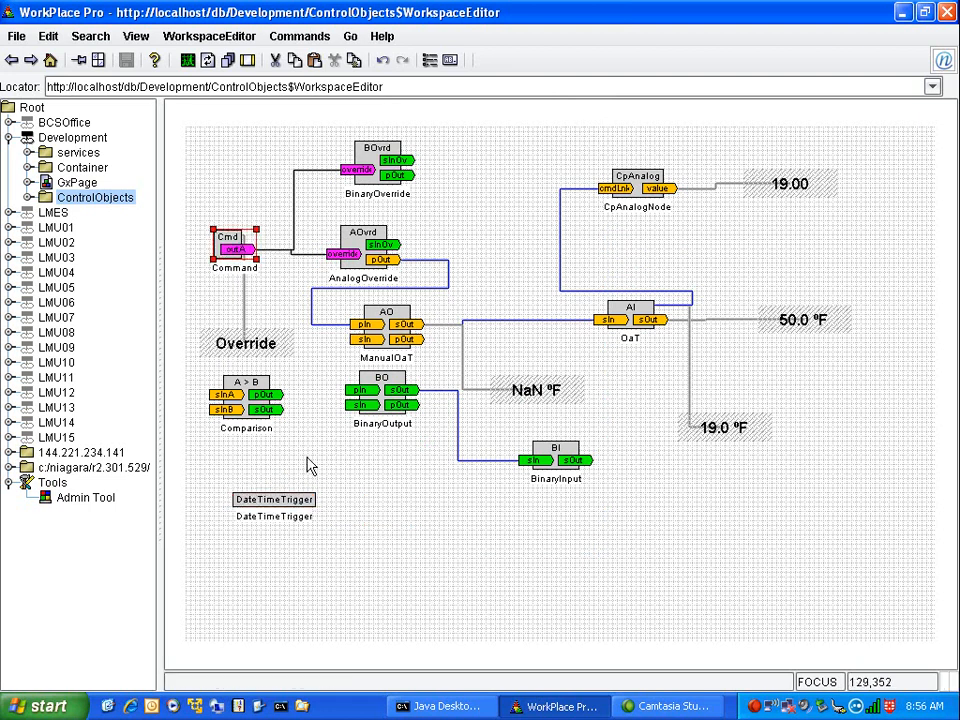
Open the DateTimeTrigger's configuration properties and review the available trigger day types
right_click(280, 510)
mouse_move(365, 468)
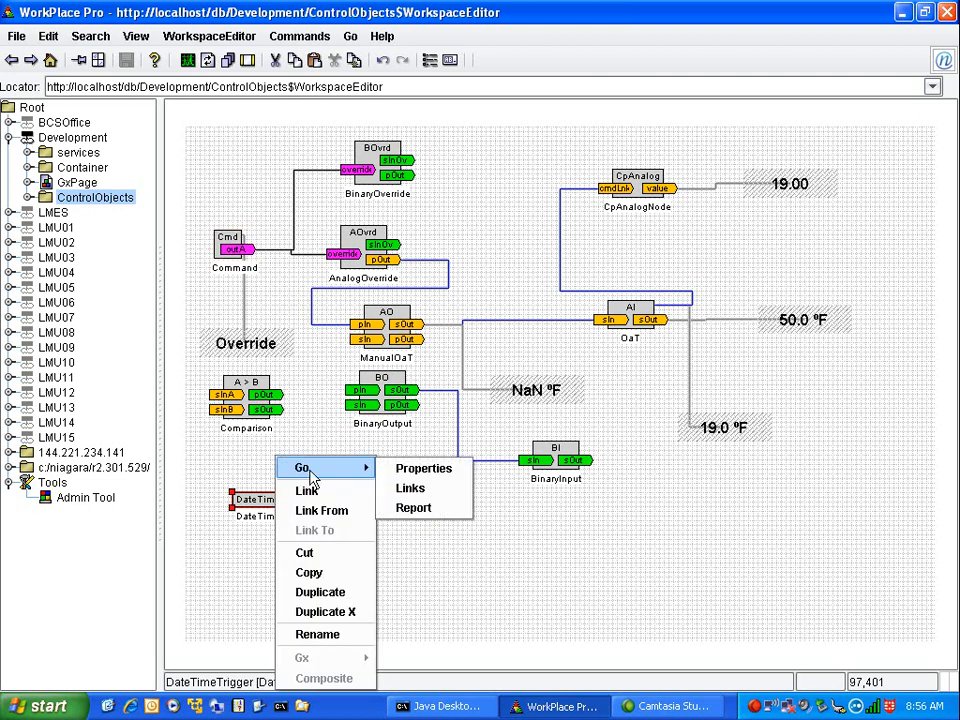
left_click(420, 476)
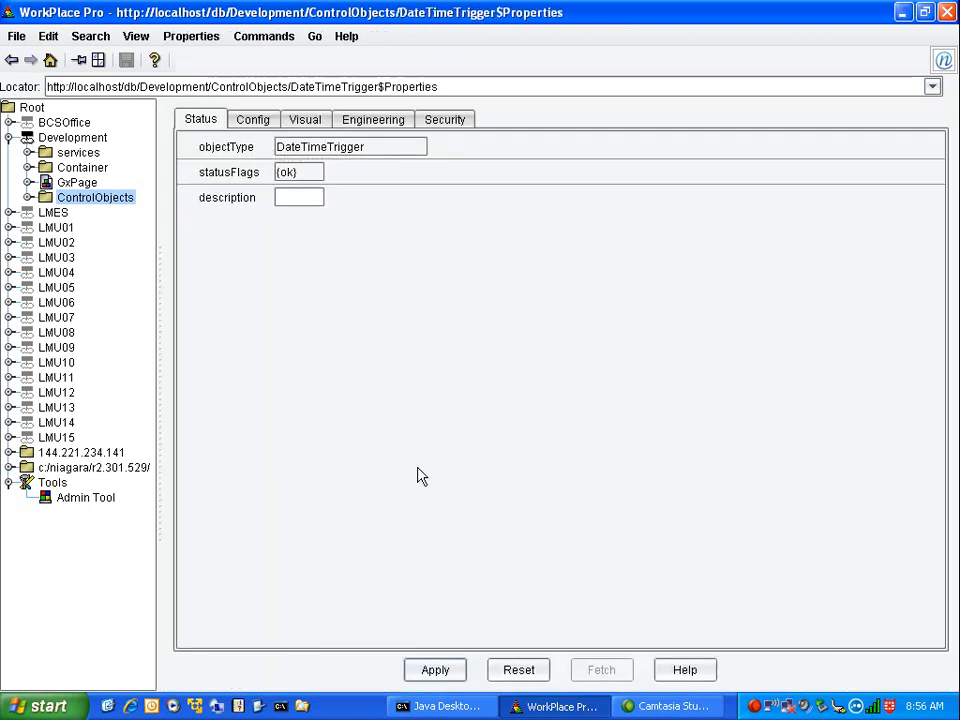
left_click(260, 128)
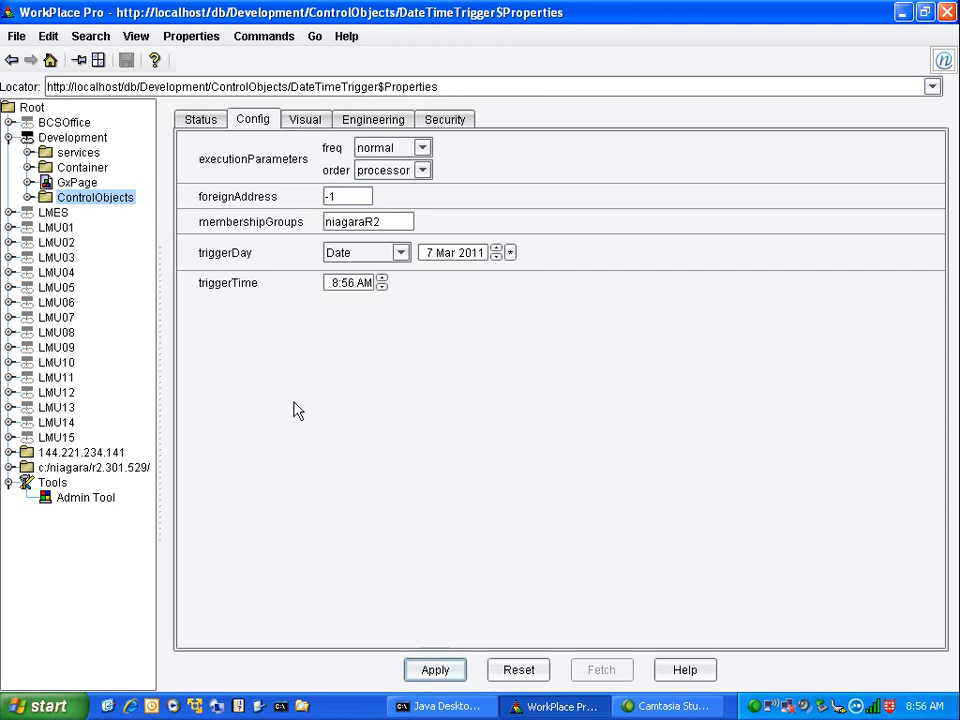
left_click(400, 255)
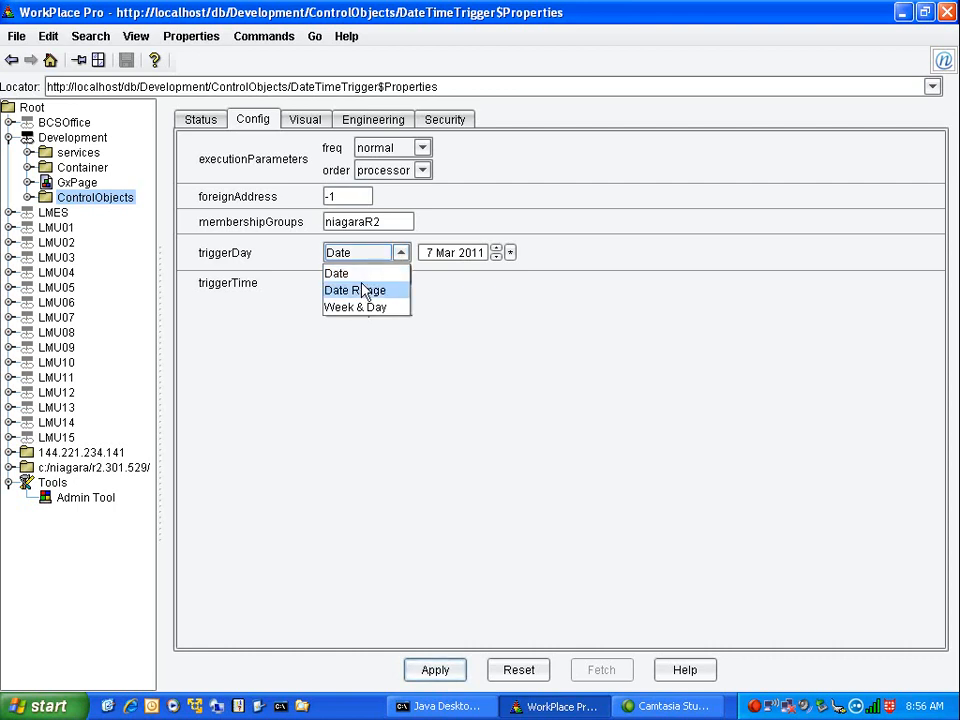
left_click(540, 380)
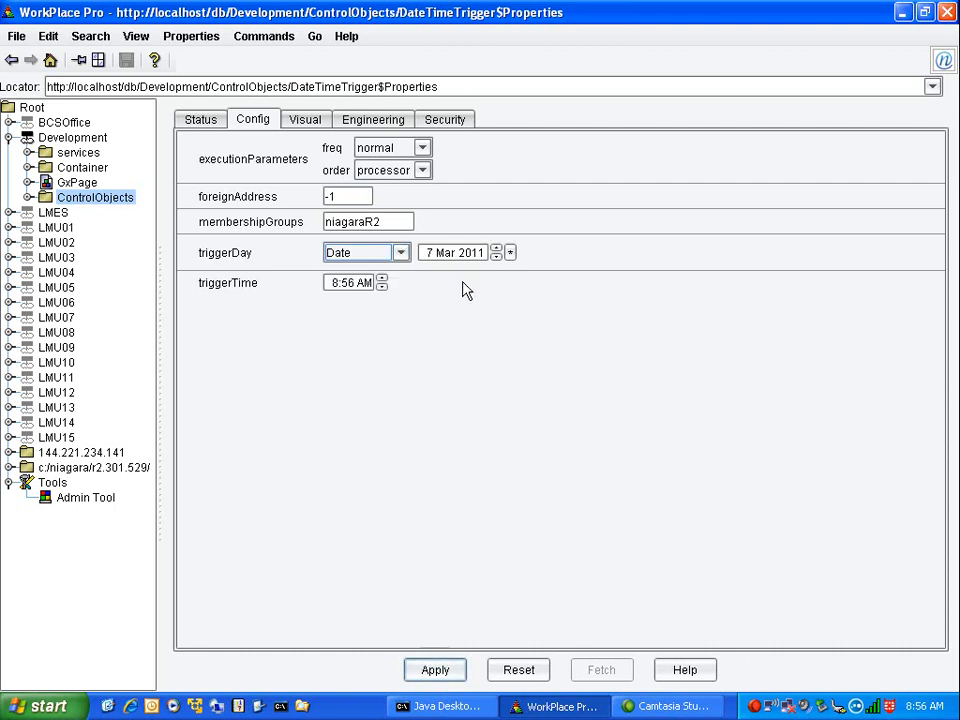
Set the trigger day to a Date Range whose start is day 1 of any month and any year
left_click(400, 253)
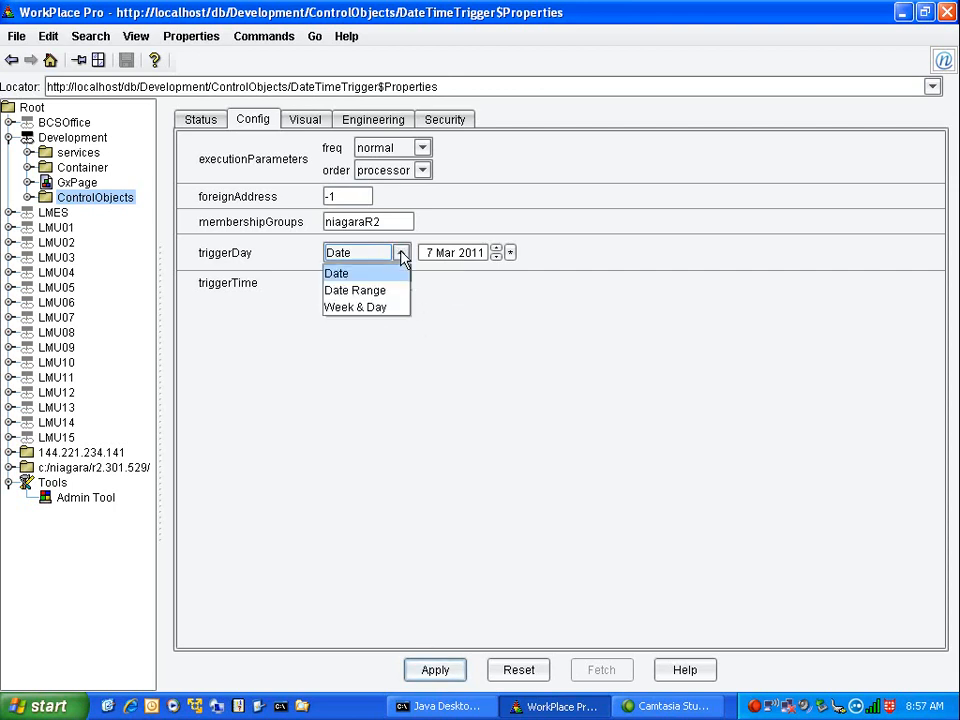
left_click(350, 290)
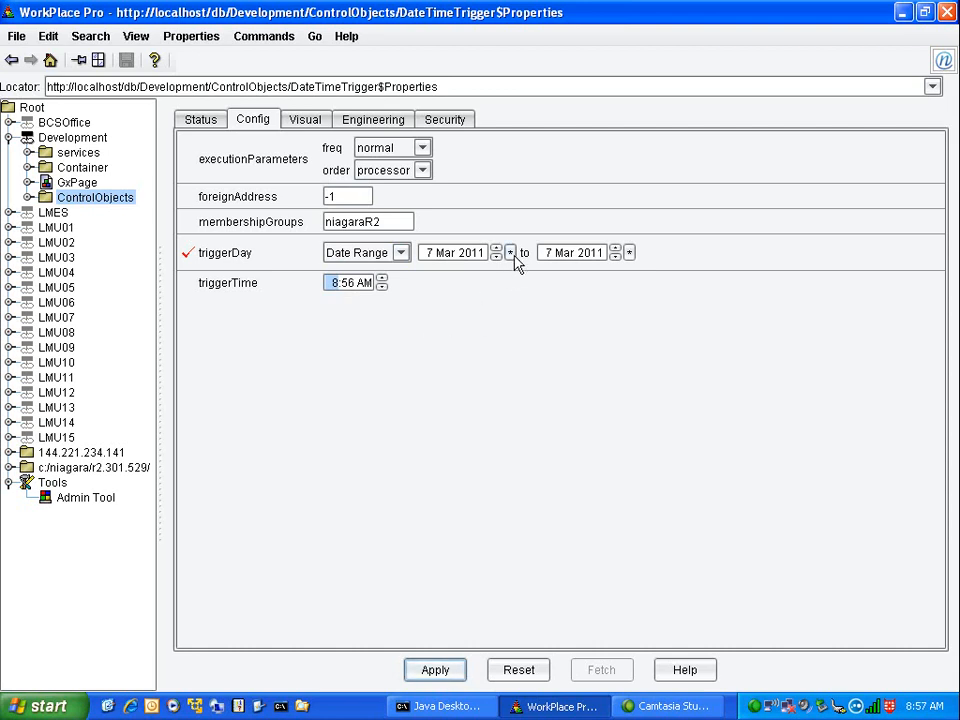
left_click(455, 257)
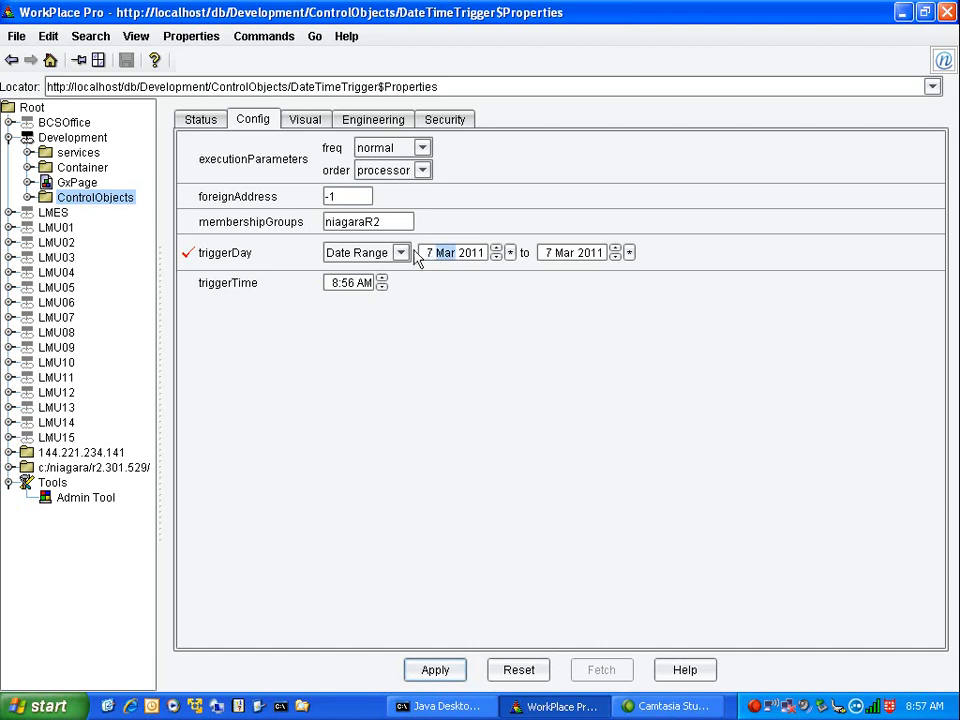
left_click(510, 253)
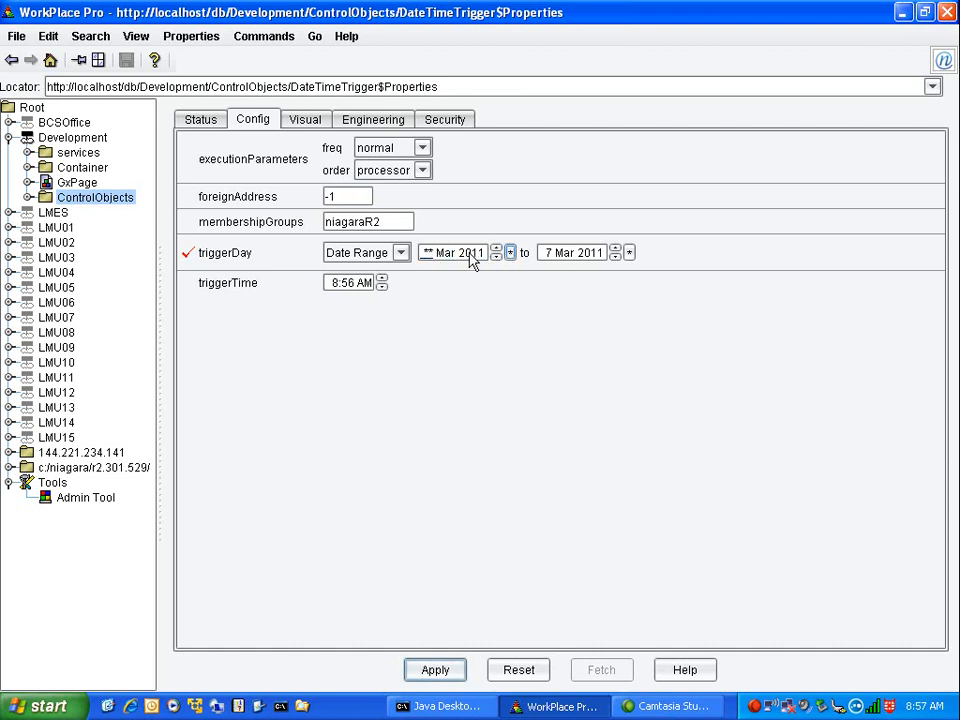
left_click(511, 253)
left_click(428, 254)
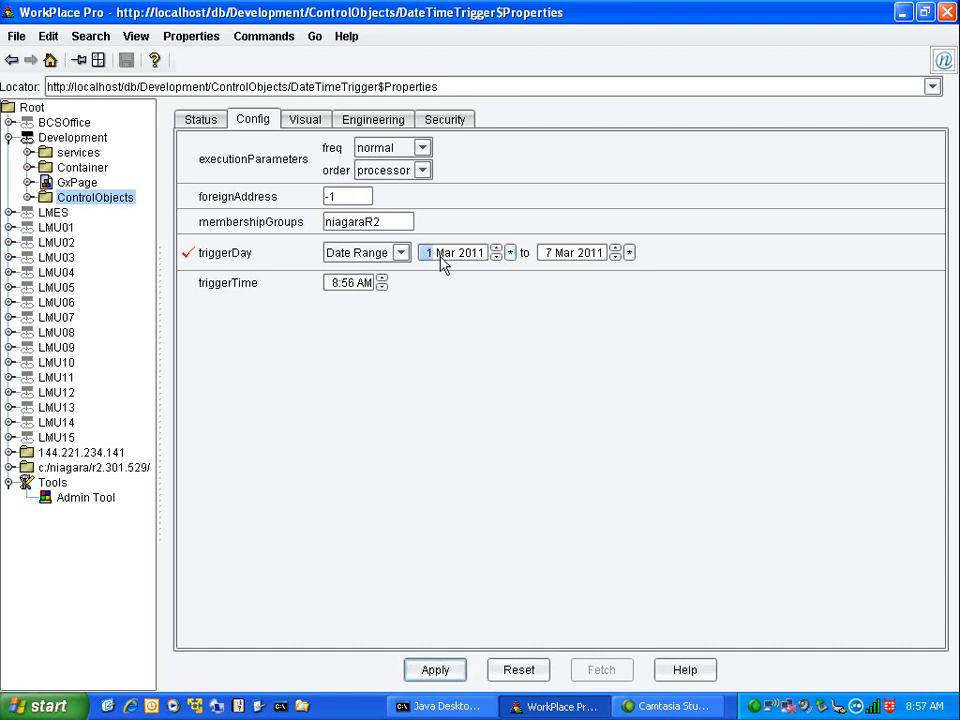
left_click(443, 254)
left_click(510, 254)
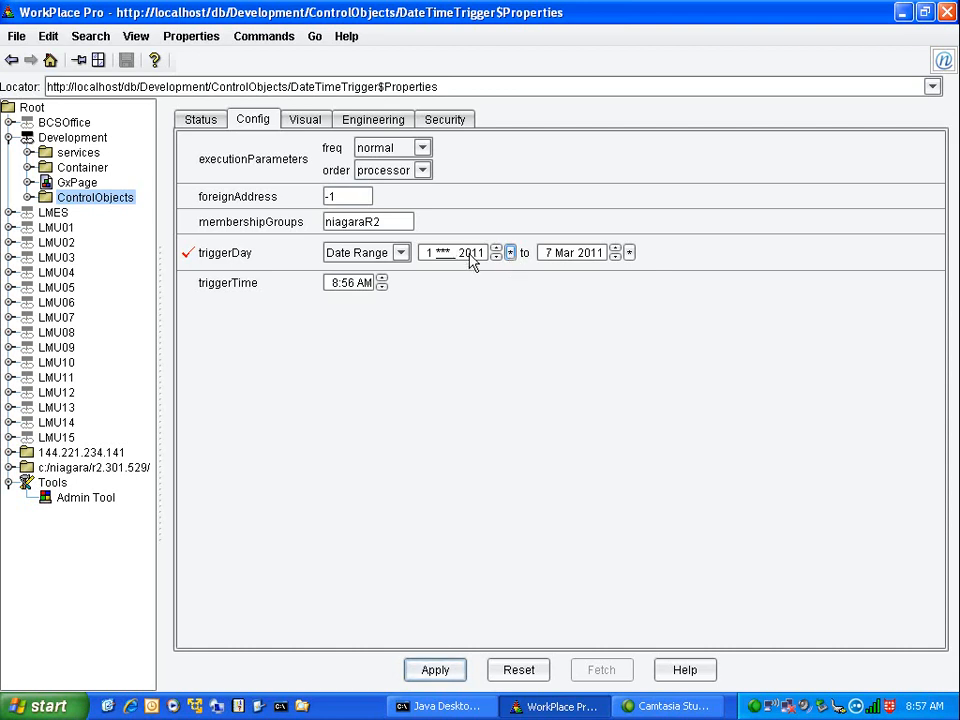
left_click(479, 259)
left_click(510, 256)
Change the trigger day type to Date, set the trigger time to 9:00 AM, and apply the settings
left_click(401, 253)
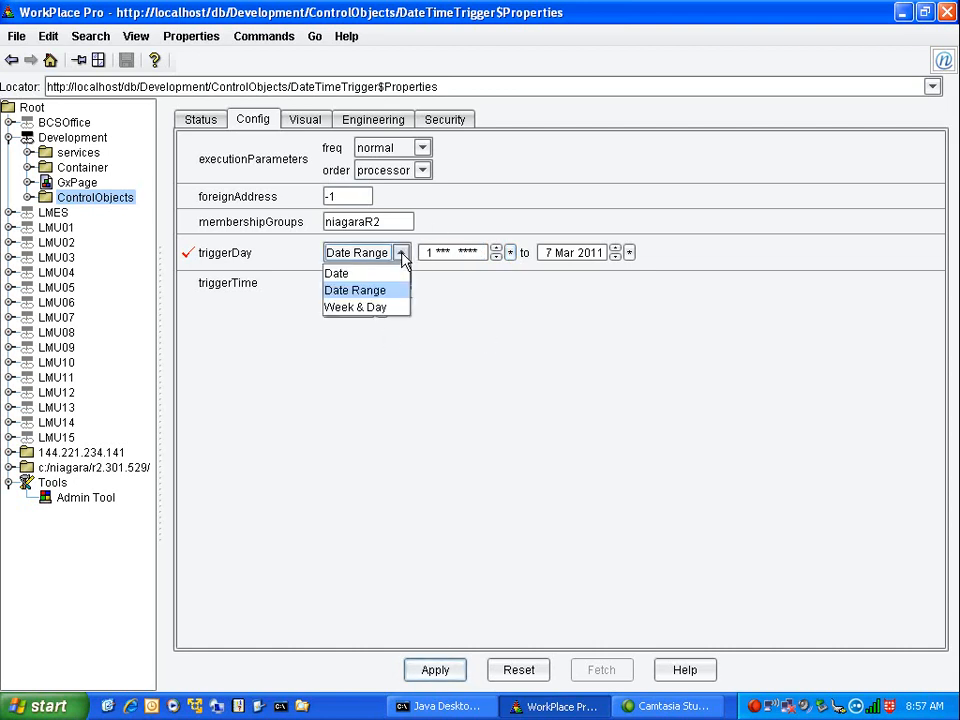
left_click(338, 273)
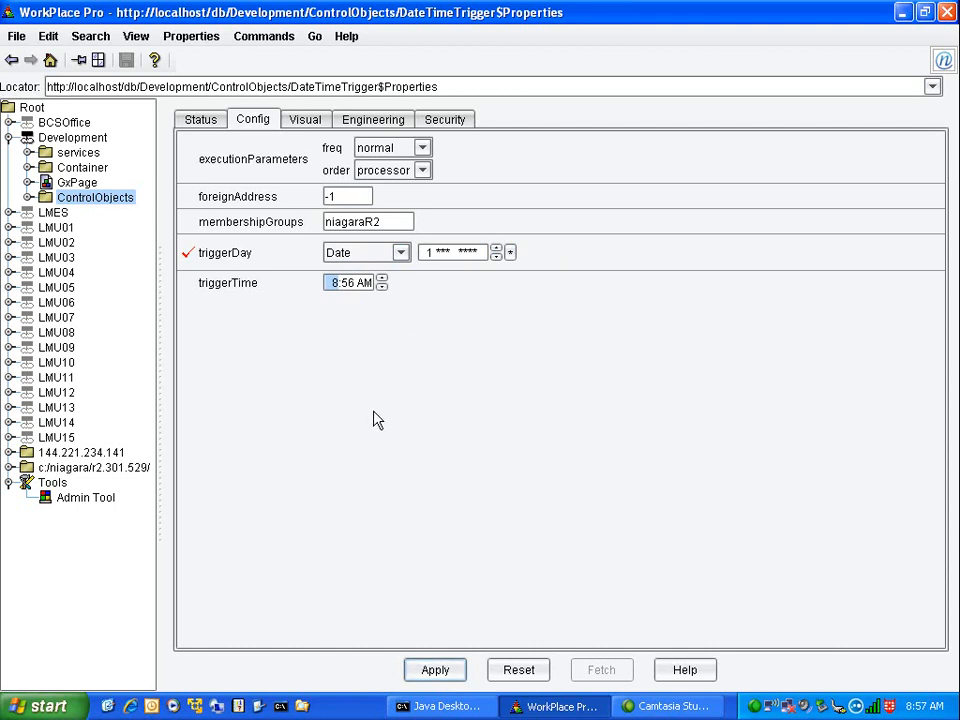
left_click(382, 280)
left_click(348, 284)
left_click(435, 673)
Set the trigger day to Week & Day with any month (*), any week (*) and Tuesday, and apply it
left_click(401, 253)
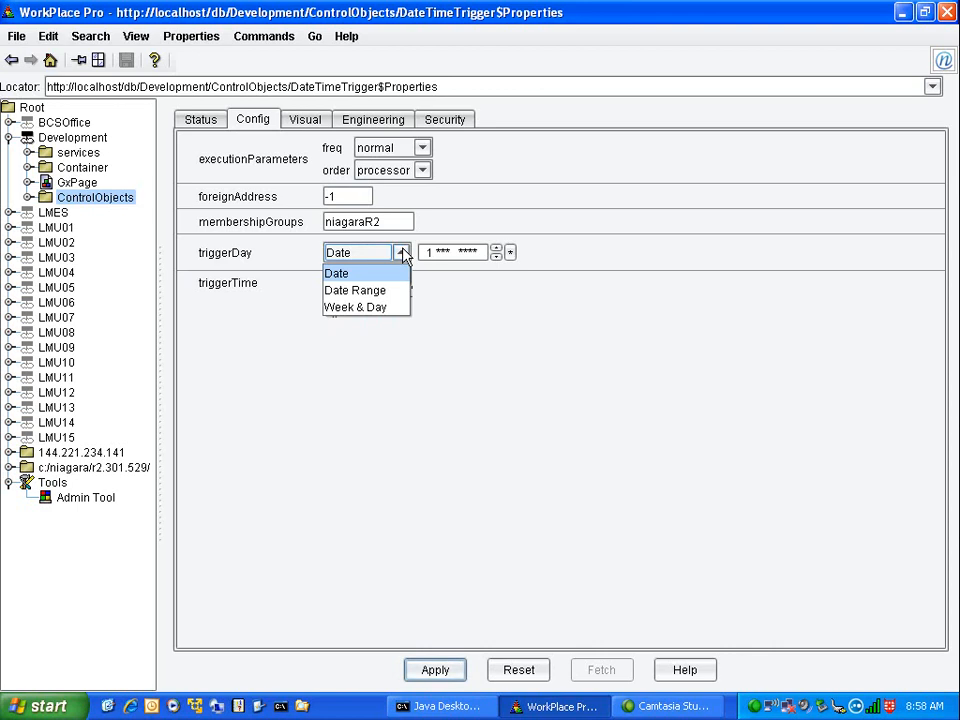
left_click(376, 309)
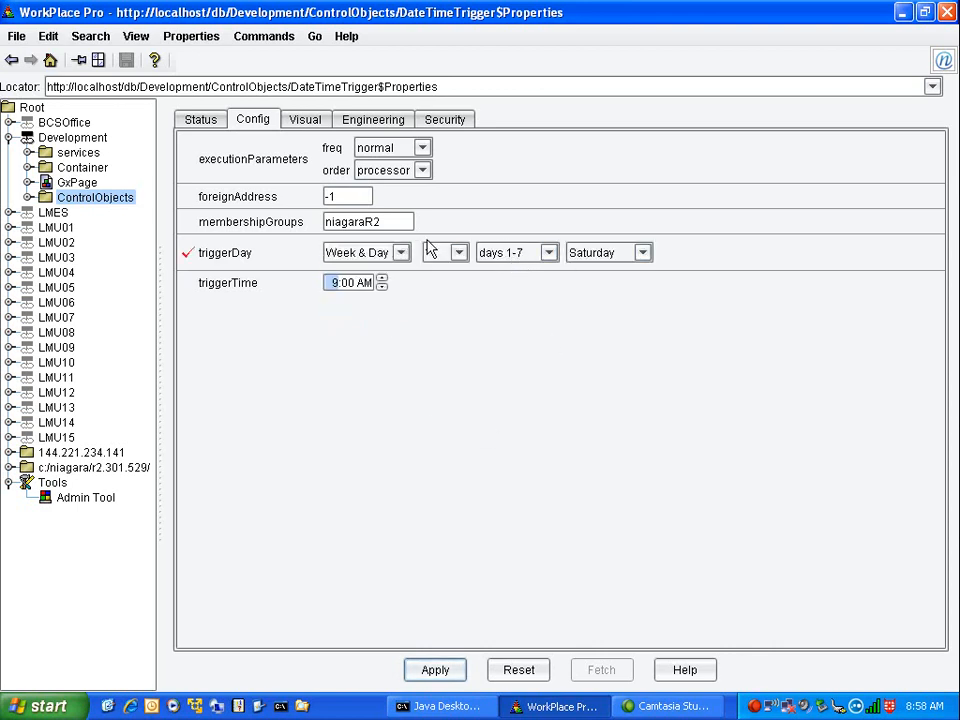
left_click(458, 256)
left_click(460, 257)
left_click(550, 255)
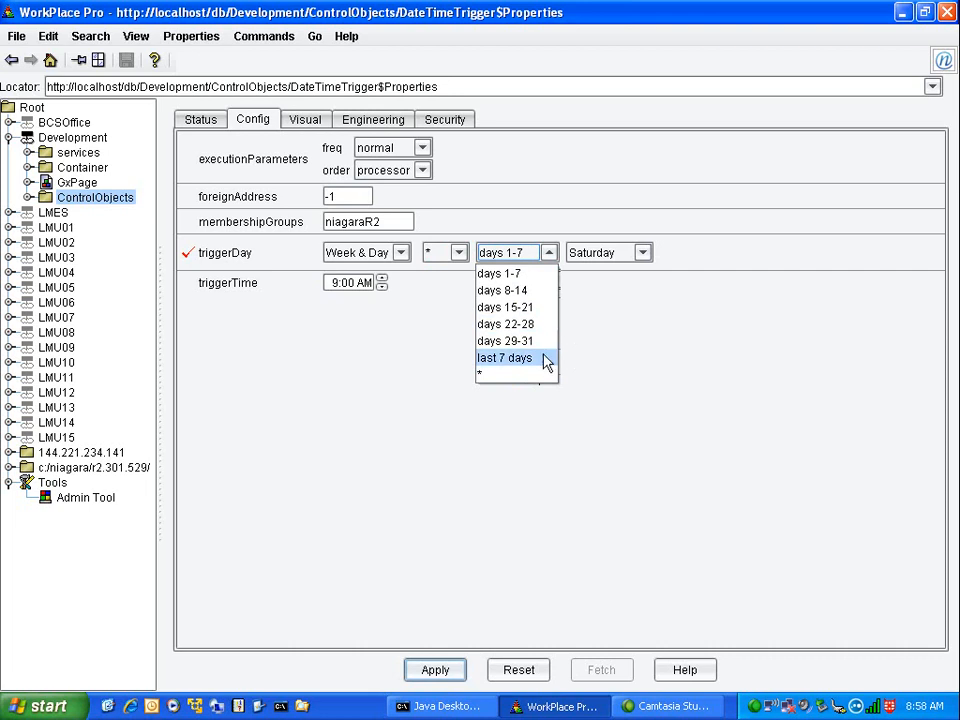
left_click(352, 348)
left_click(642, 253)
left_click(584, 254)
left_click(548, 253)
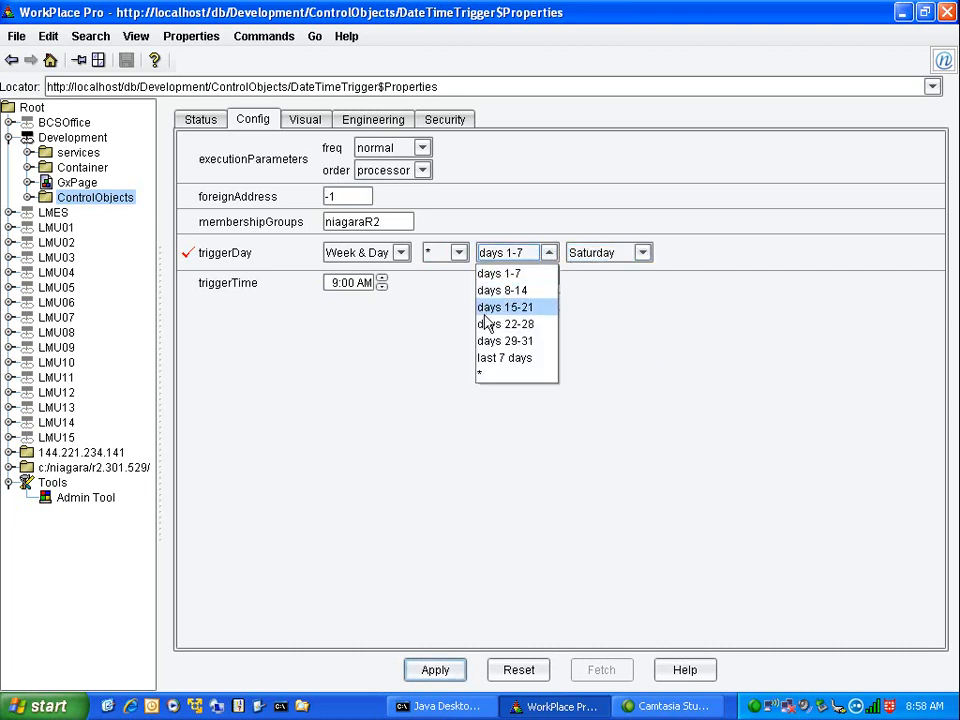
left_click(484, 377)
left_click(644, 254)
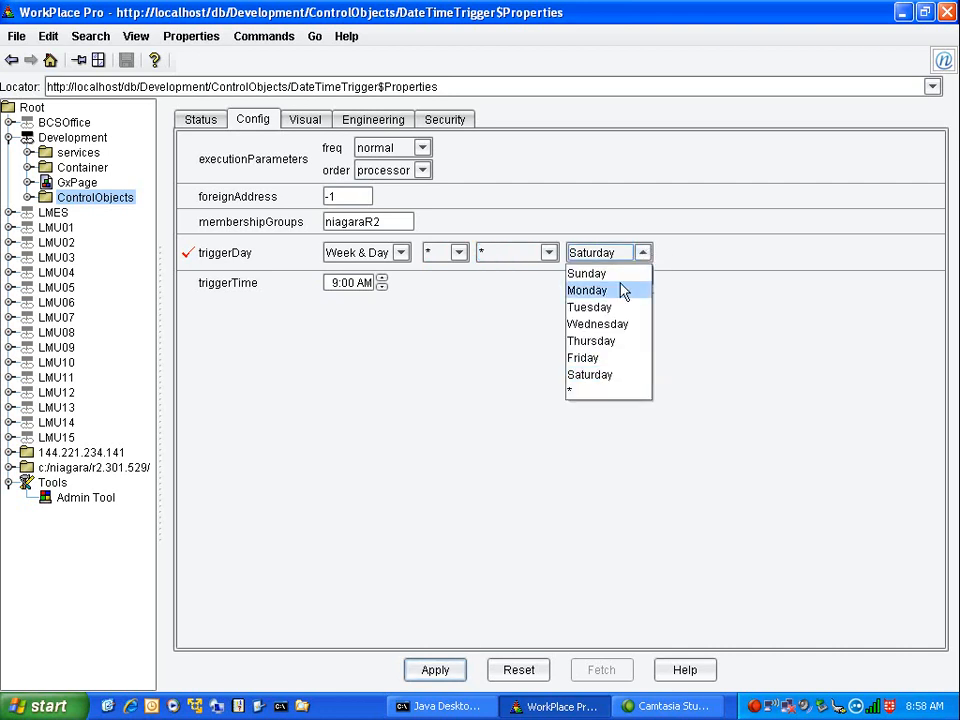
left_click(601, 308)
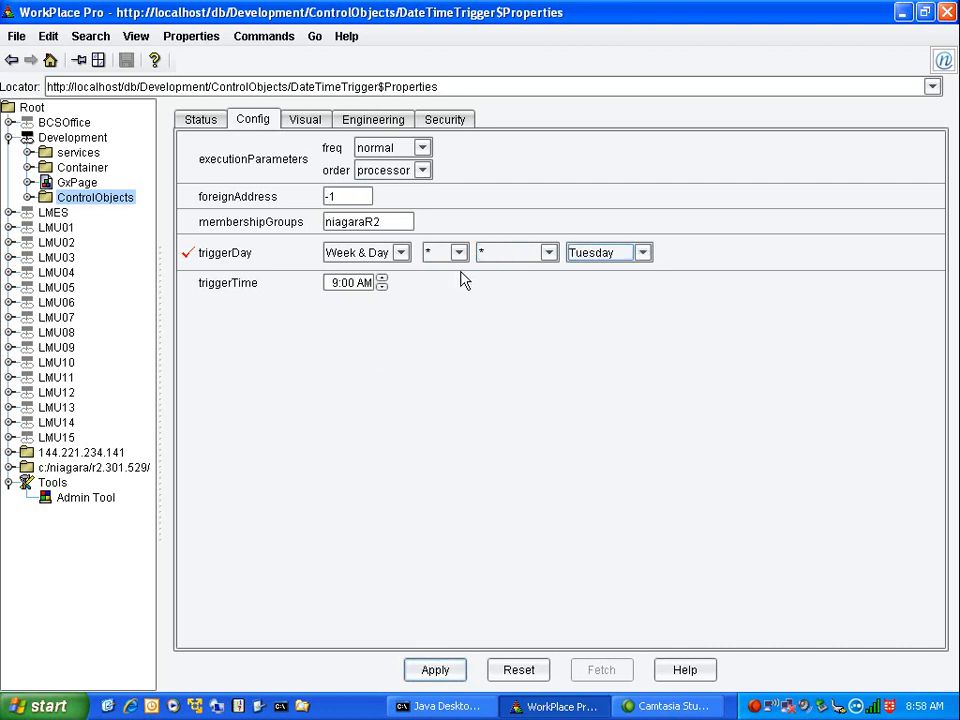
left_click(430, 677)
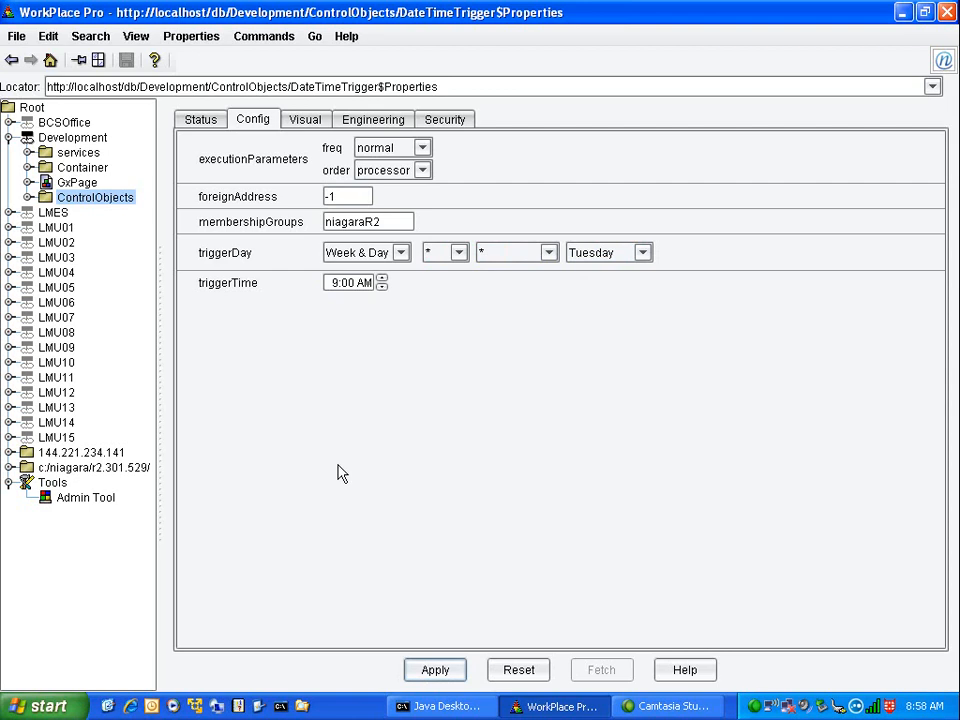
Return to the workspace, move DateTimeTrigger above Command, and adjust the positions of AnalogOverride and Command for clearer spacing
left_click(10, 61)
left_click_drag(263, 504, 214, 191)
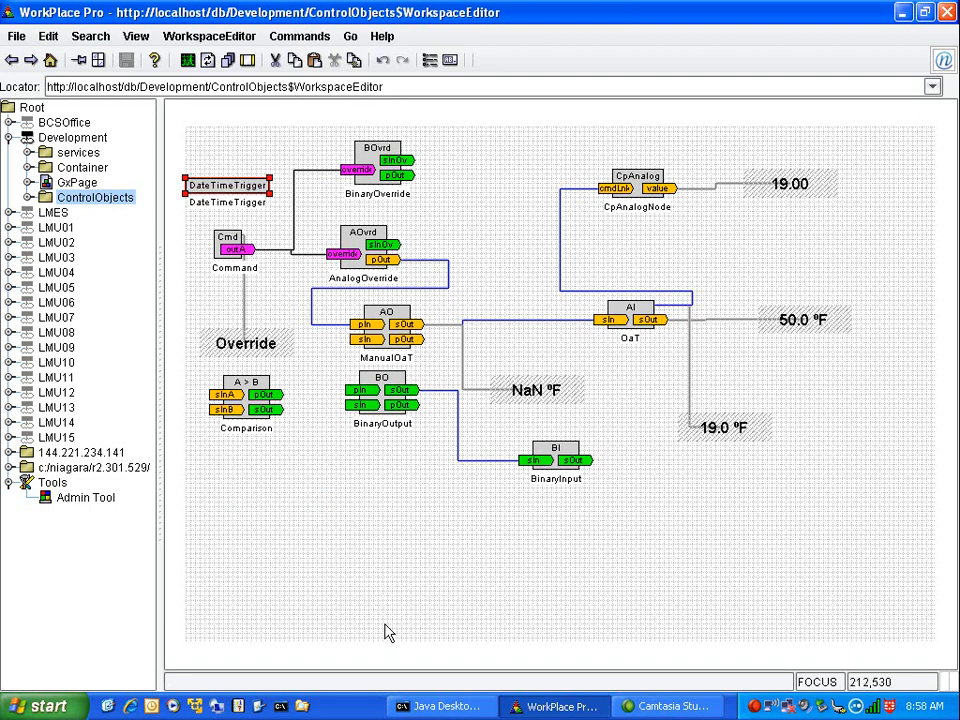
mouse_move(386, 250)
left_mouse_down()
mouse_move(399, 228)
mouse_move(395, 240)
left_mouse_up()
left_click(390, 168)
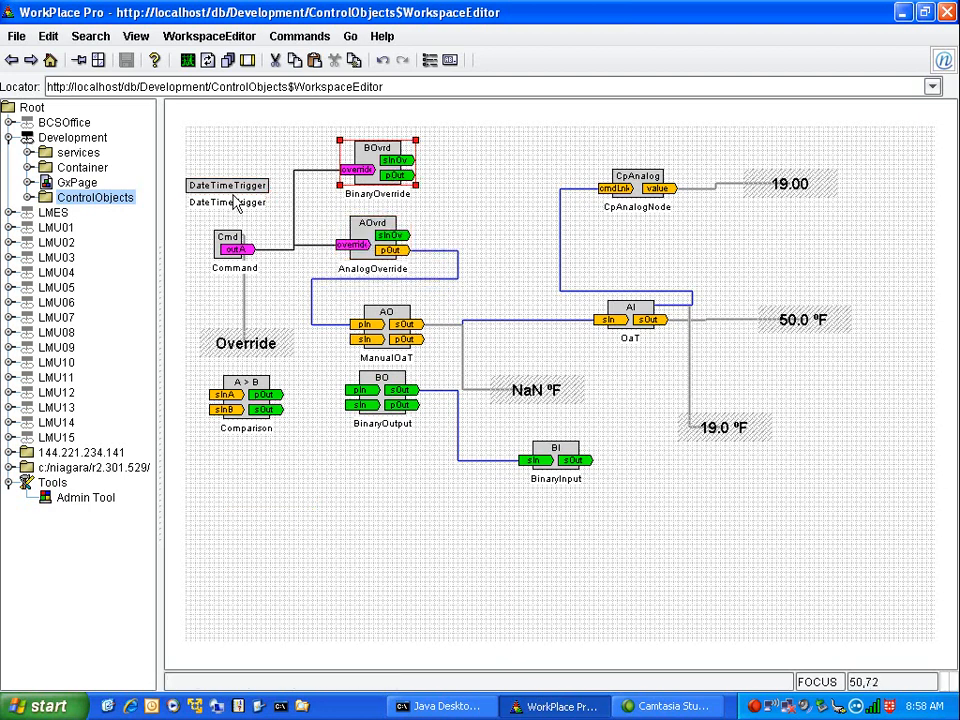
left_click_drag(236, 254, 220, 262)
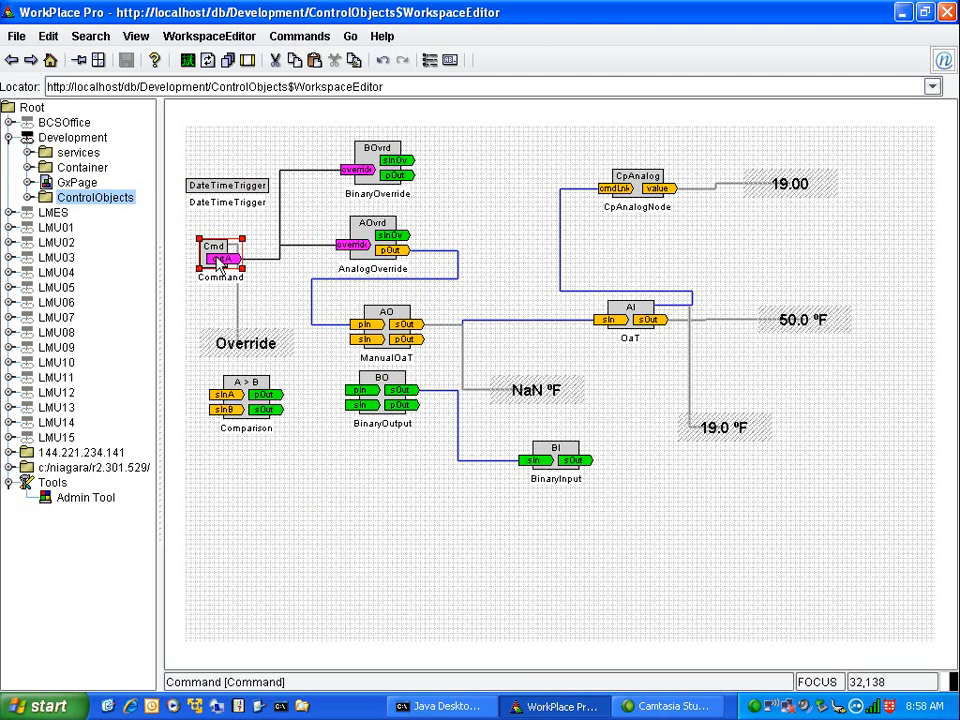
Link the DateTimeTrigger's timeTrigger output to the overrideTrigger input of BinaryOverride
right_click(228, 191)
left_click(271, 224)
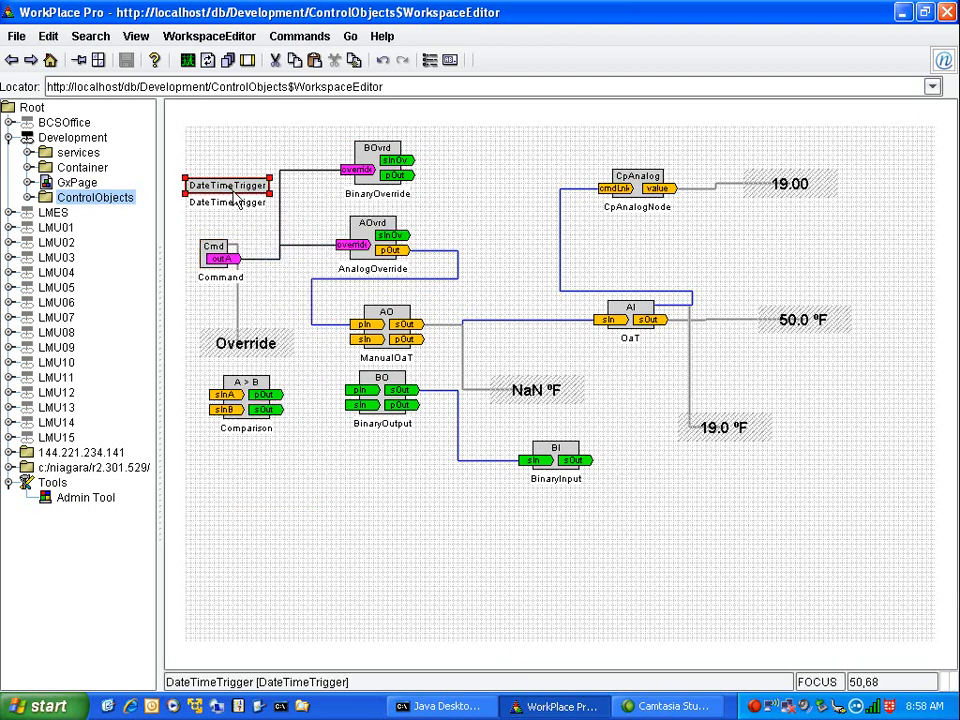
left_click(389, 176)
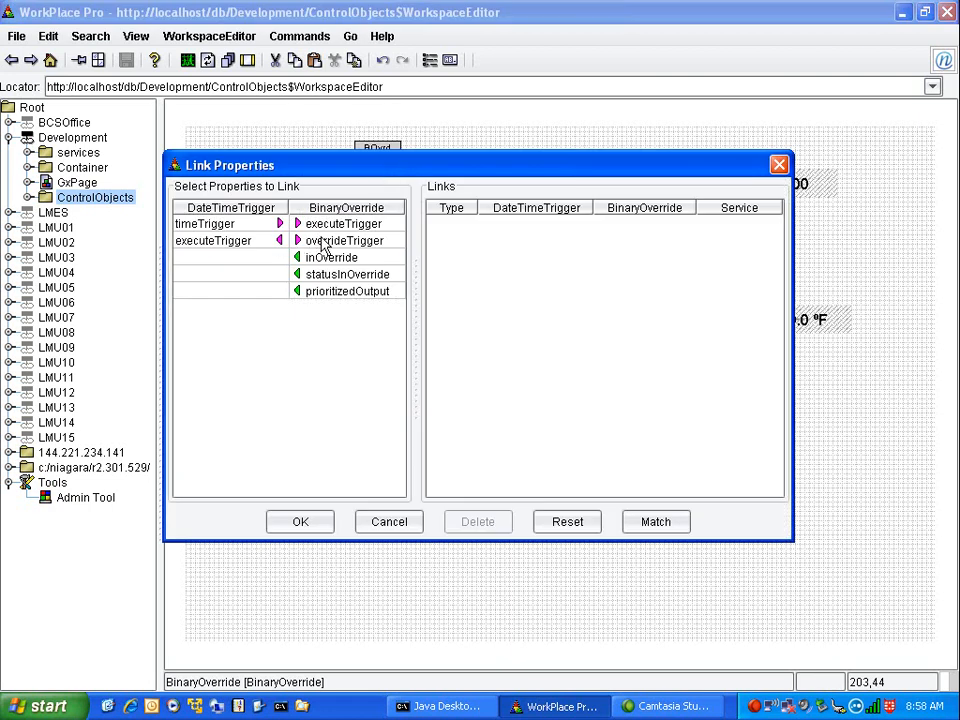
left_click(318, 241)
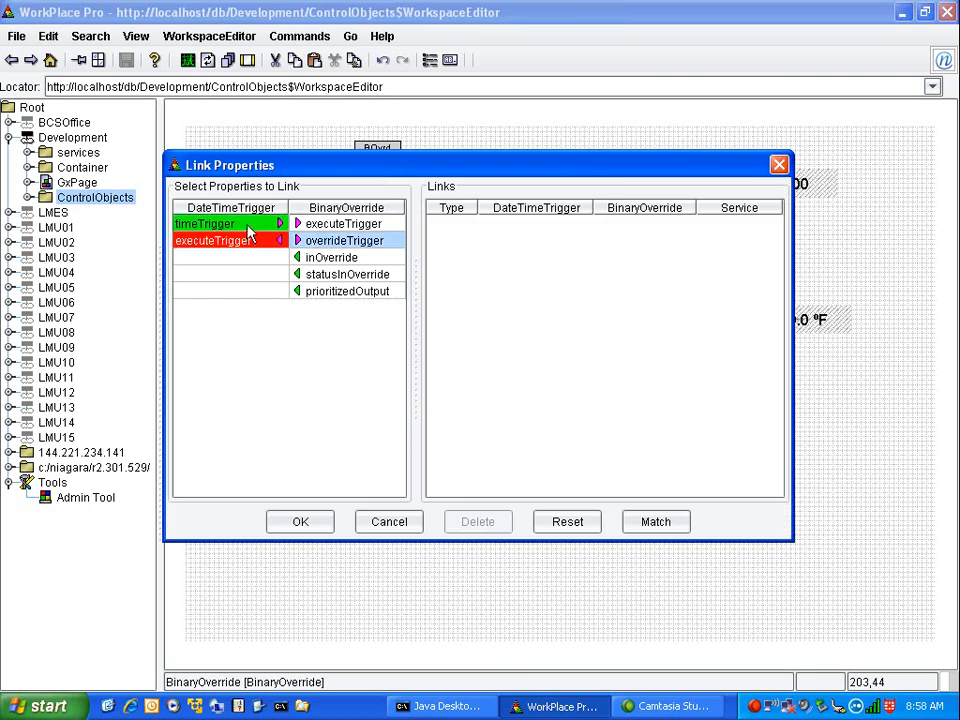
left_click(250, 224)
left_click(299, 522)
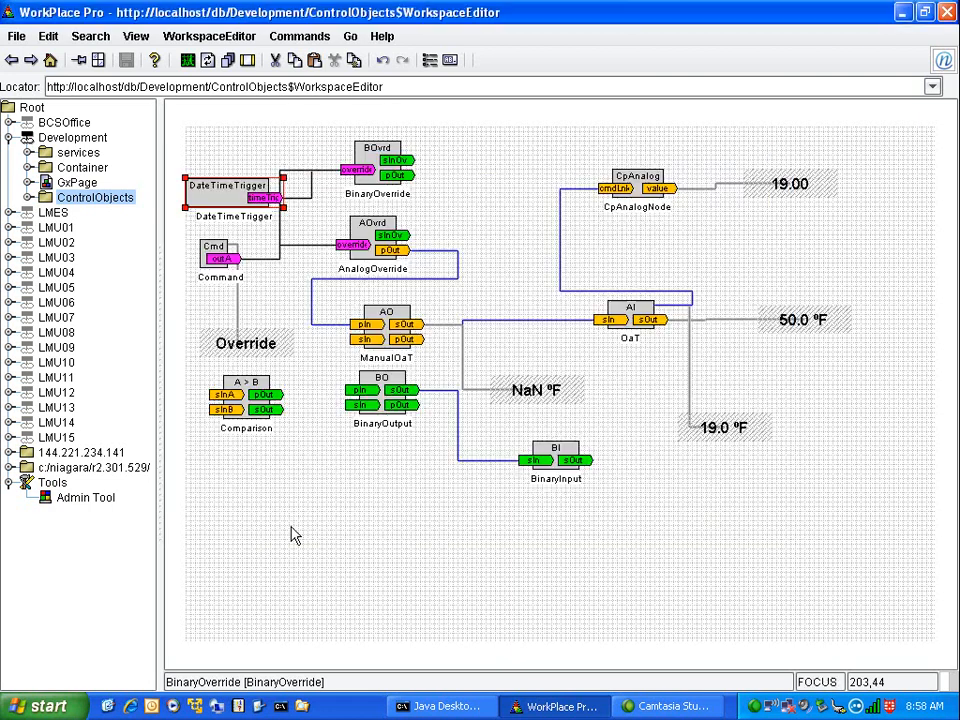
Rearrange DateTimeTrigger, BinaryOverride and Command, moving DateTimeTrigger and Command up and BinaryOverride farther from the trigger
left_click_drag(258, 200, 223, 163)
left_click_drag(374, 162, 436, 152)
left_click_drag(214, 251, 209, 218)
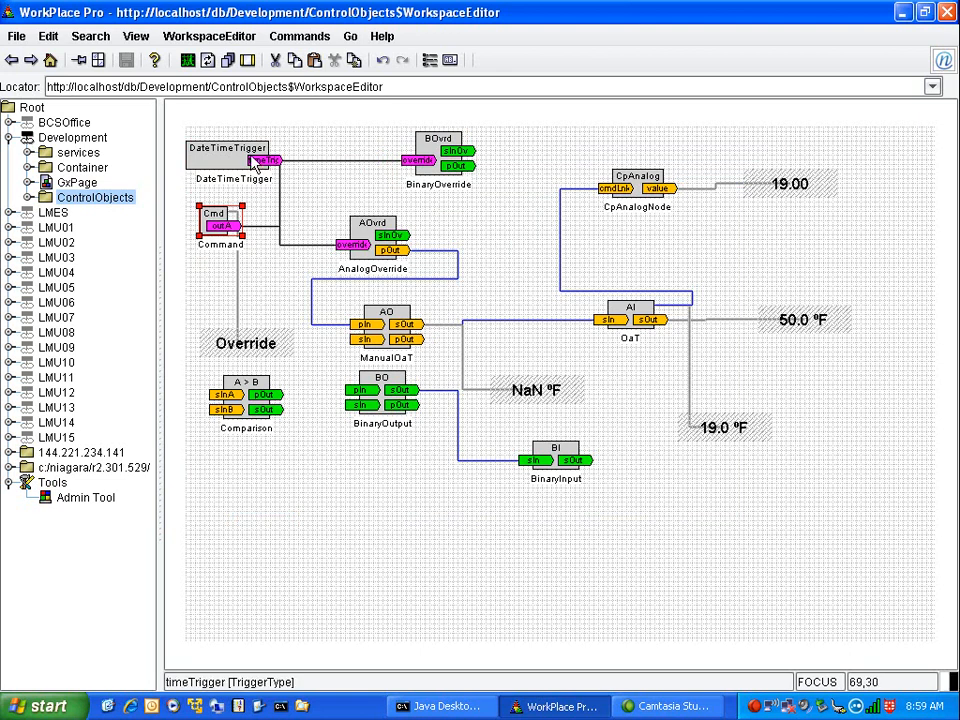
left_click(422, 162)
left_click_drag(422, 160, 413, 174)
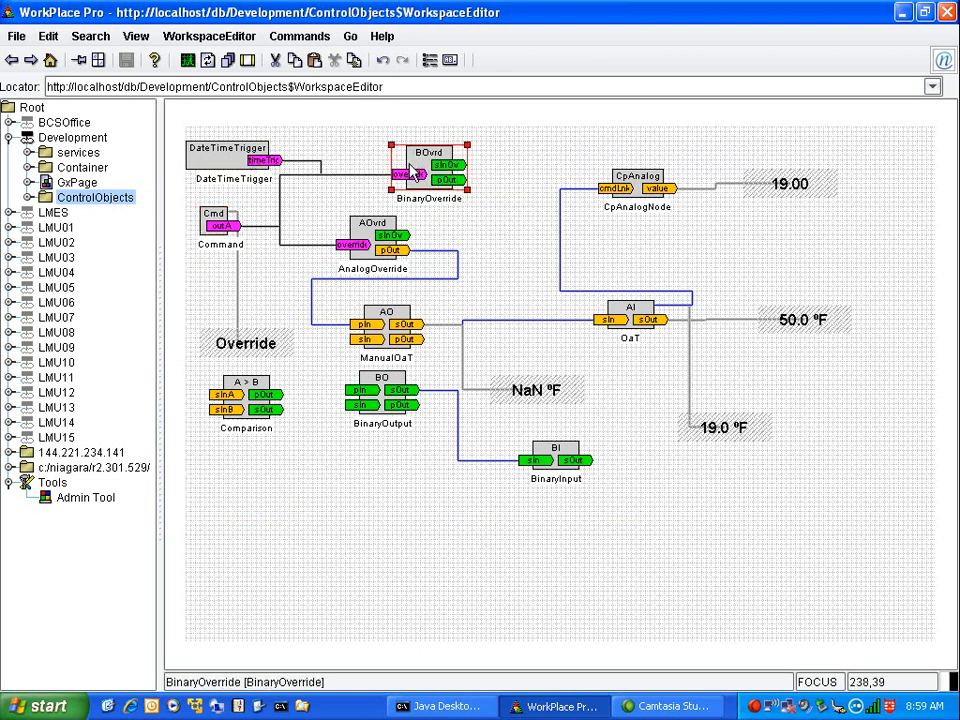
left_click_drag(222, 228, 258, 227)
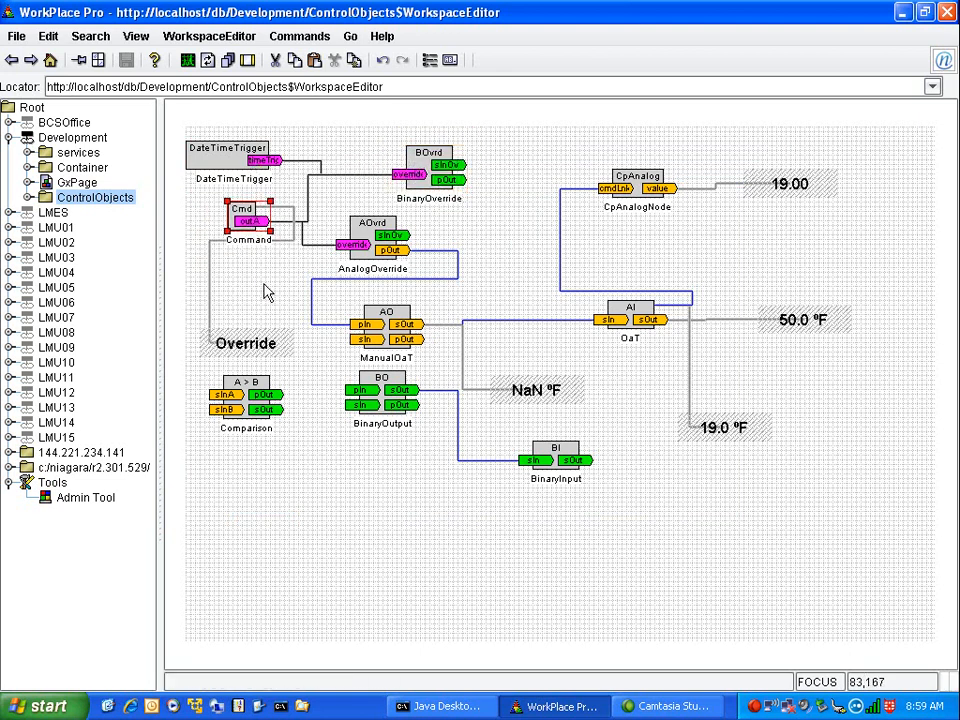
left_click(268, 298)
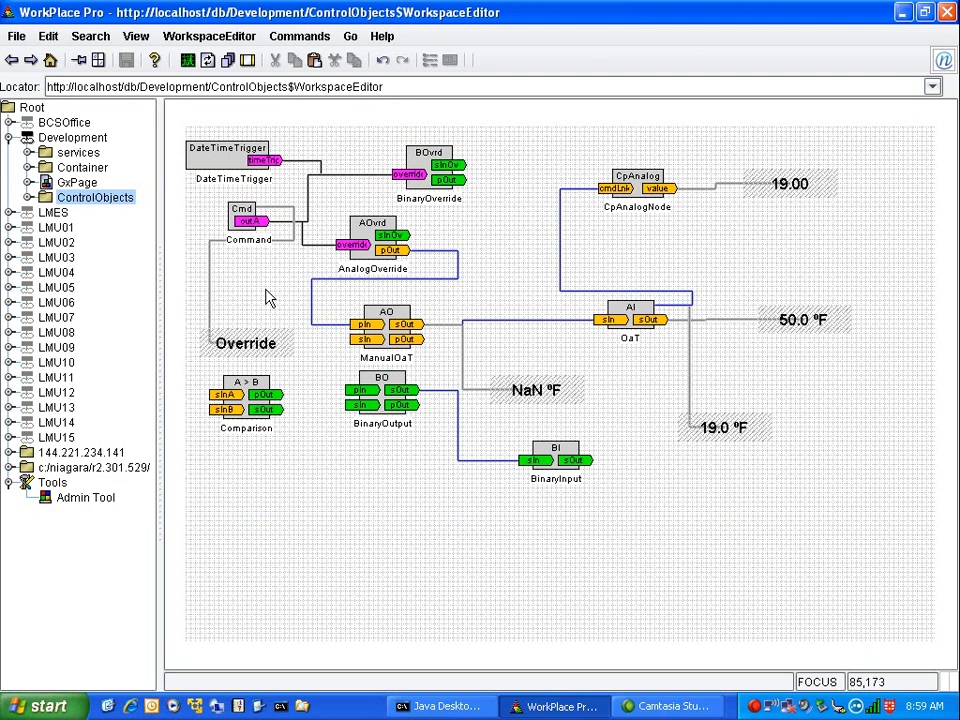
Switch to the live workspace view and examine the commands available on the Command object
left_click(252, 214)
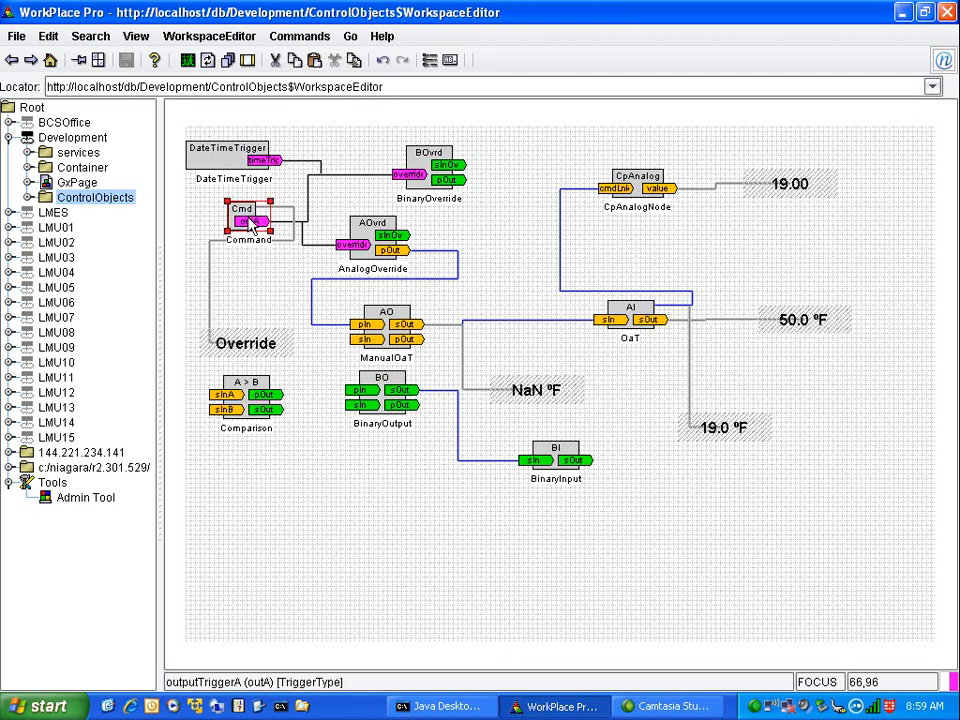
left_click(189, 63)
right_click(250, 225)
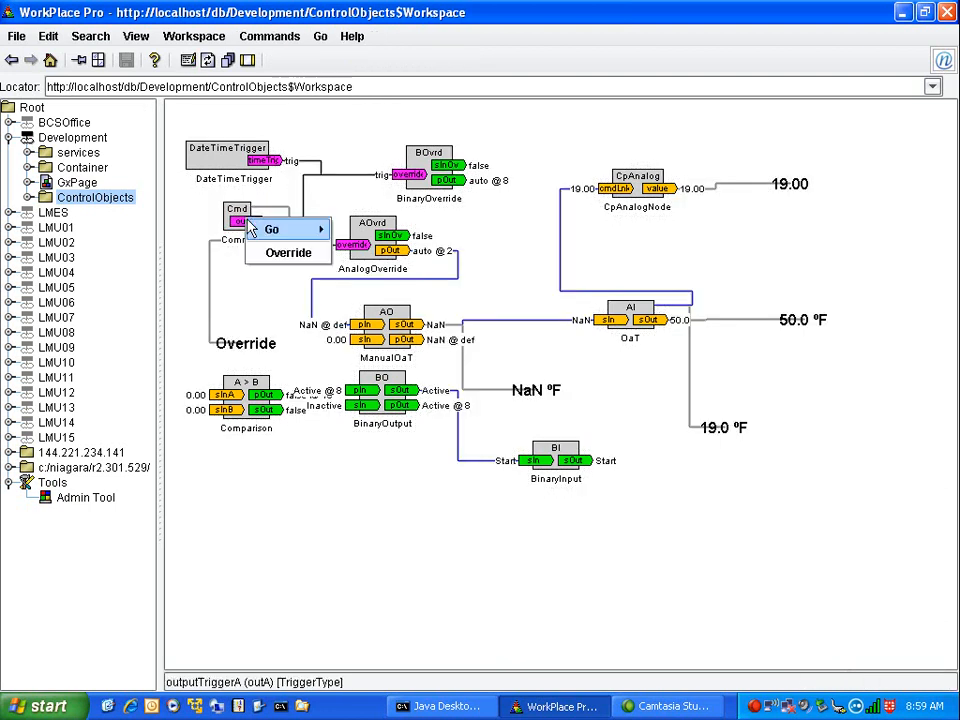
left_click(215, 332)
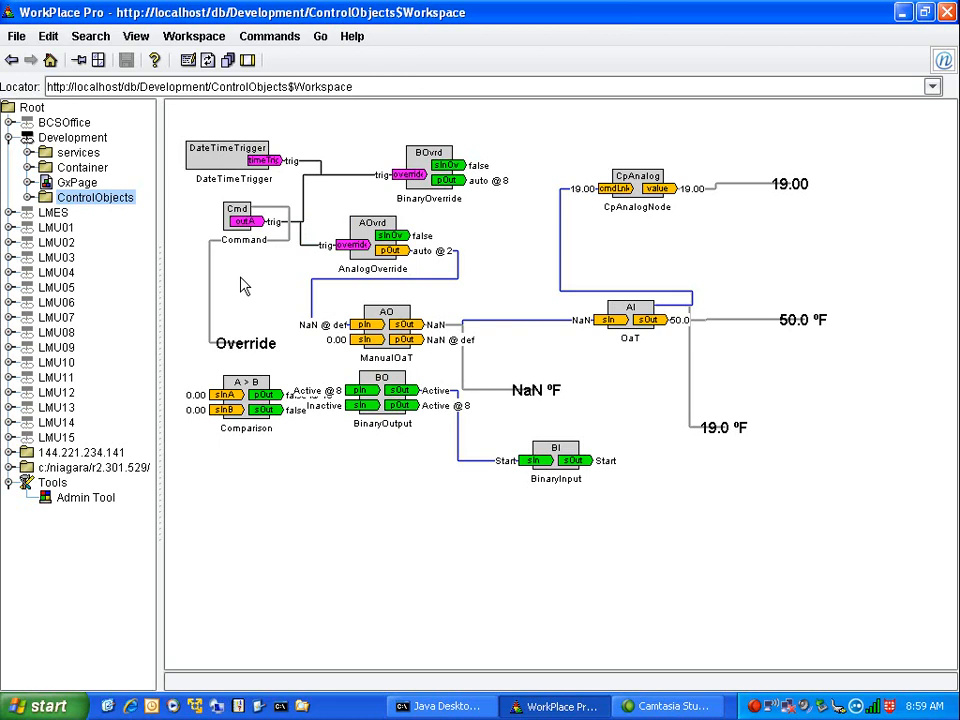
Return to the workspace editor and shift BinaryOverride slightly down
left_click(188, 61)
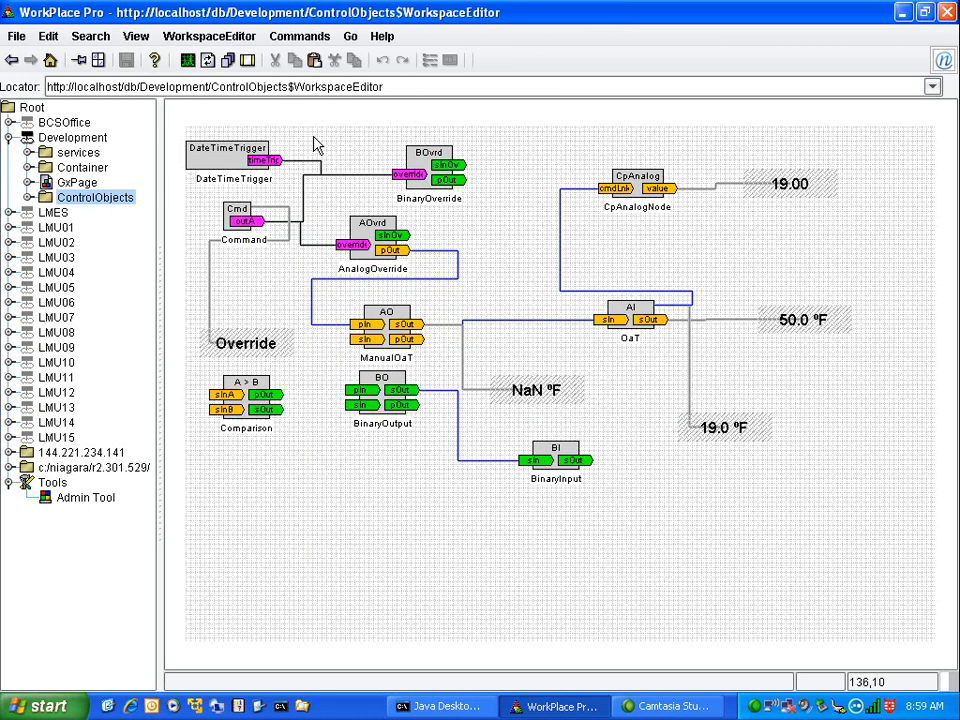
left_click(447, 180)
left_click_drag(447, 180, 447, 184)
left_click_drag(304, 551, 440, 592)
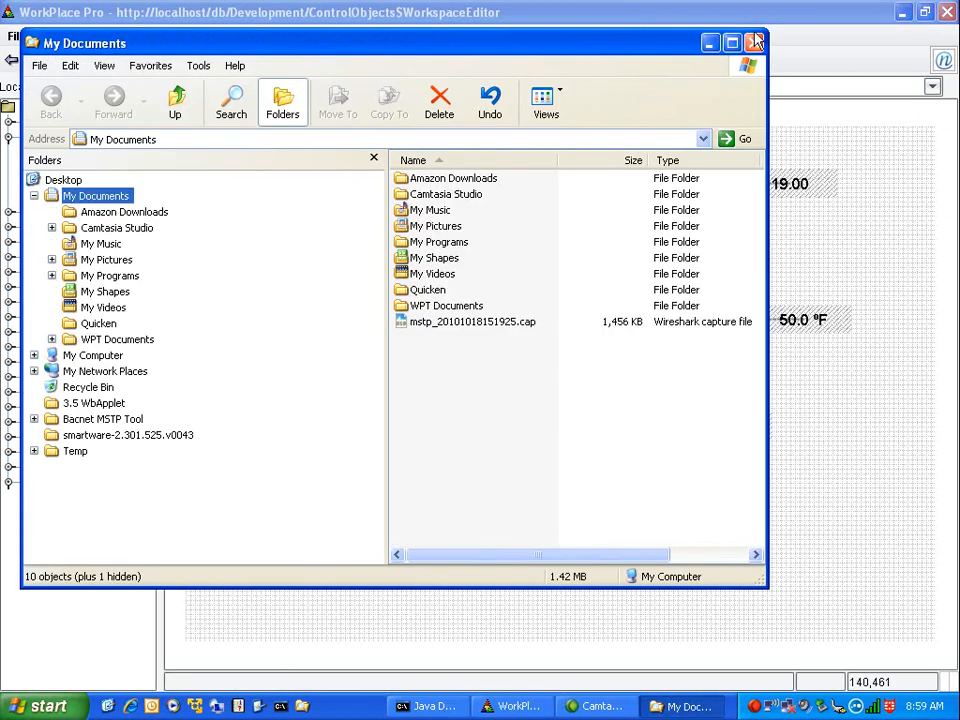
left_click(753, 43)
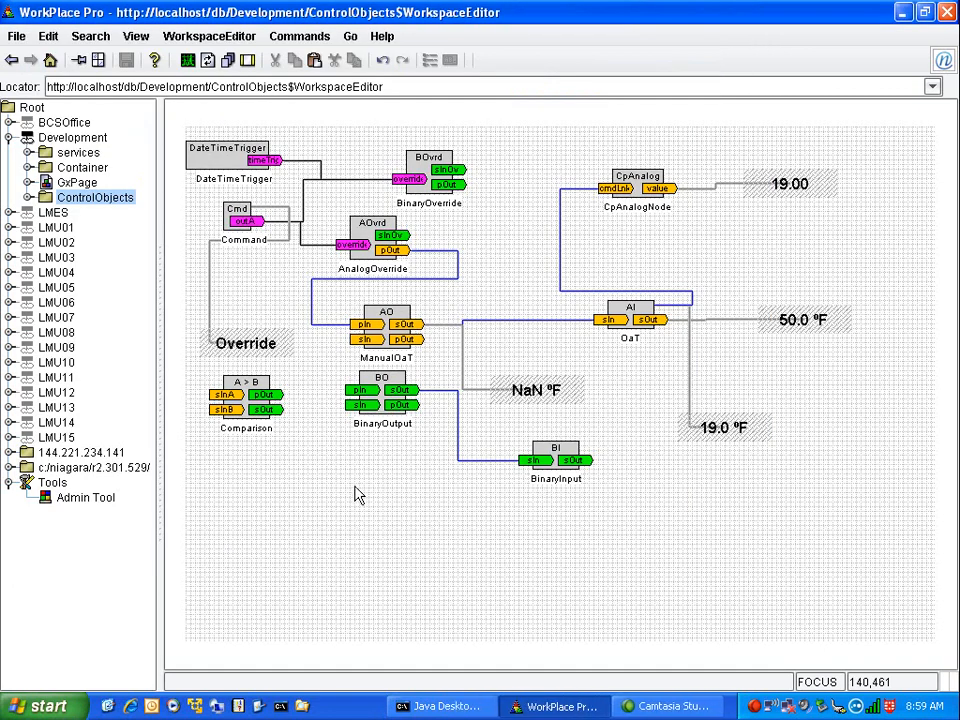
Add a Function Generator control object in the empty area below BinaryOutput
right_click(322, 512)
mouse_move(355, 545)
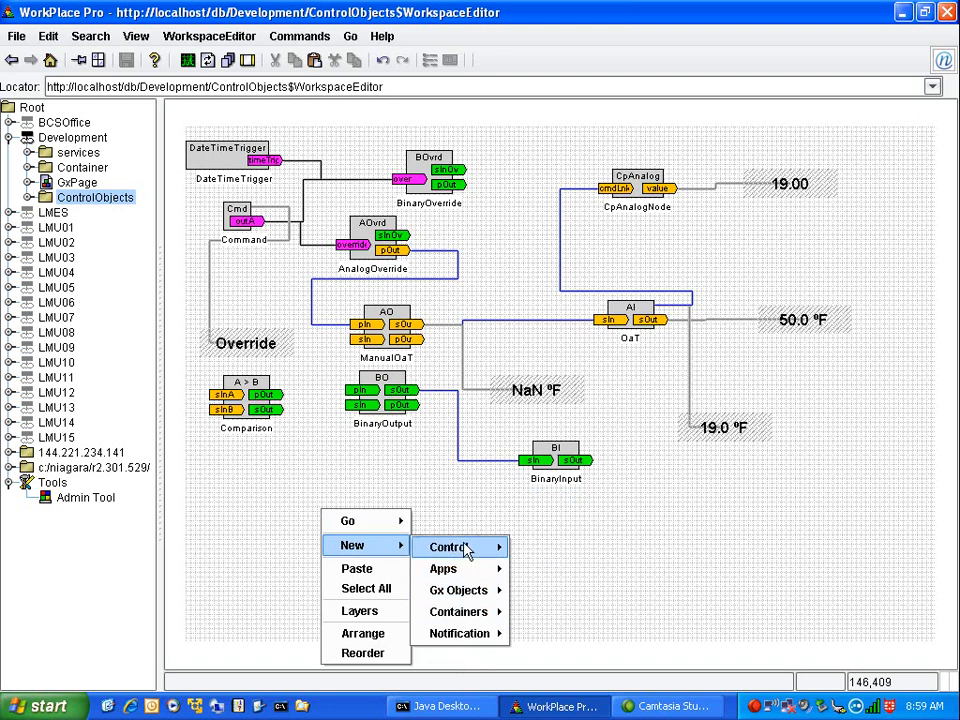
mouse_move(465, 553)
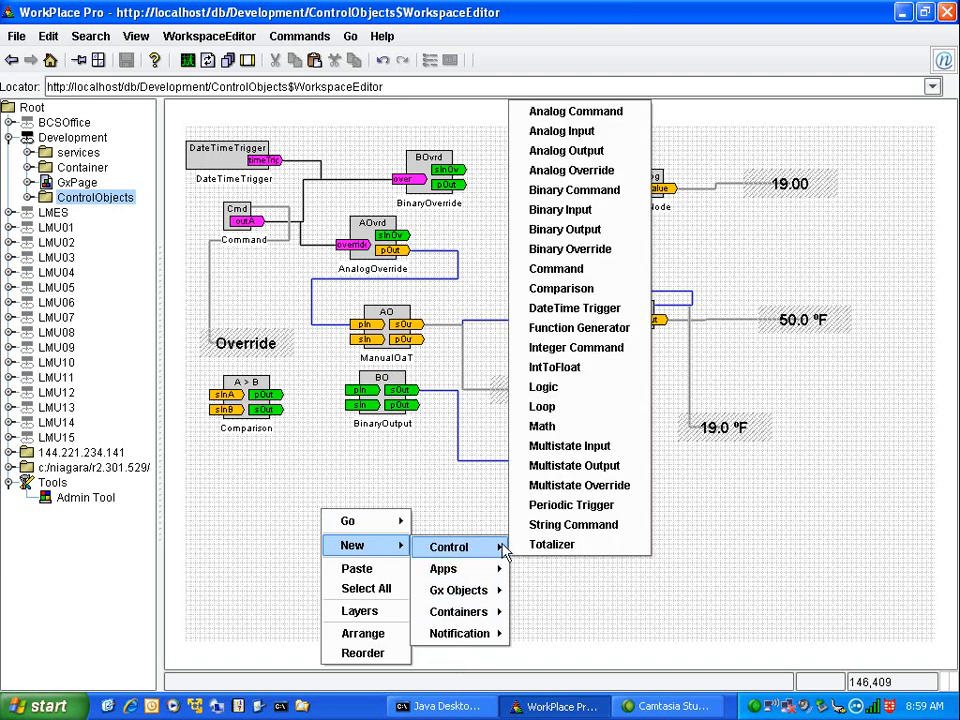
left_click(567, 338)
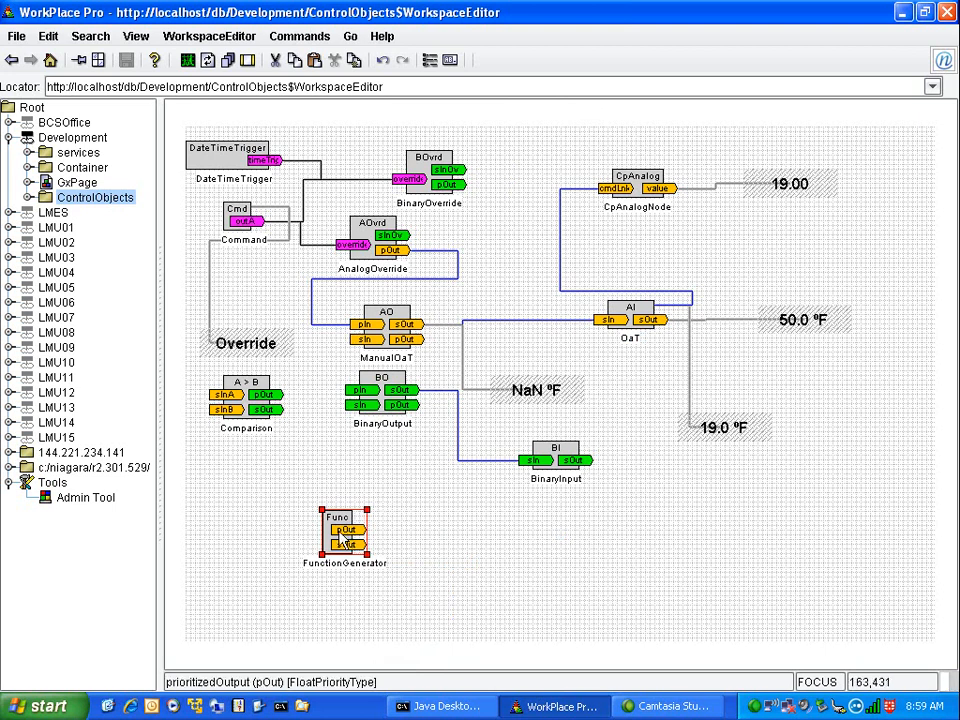
left_click_drag(387, 530, 393, 540)
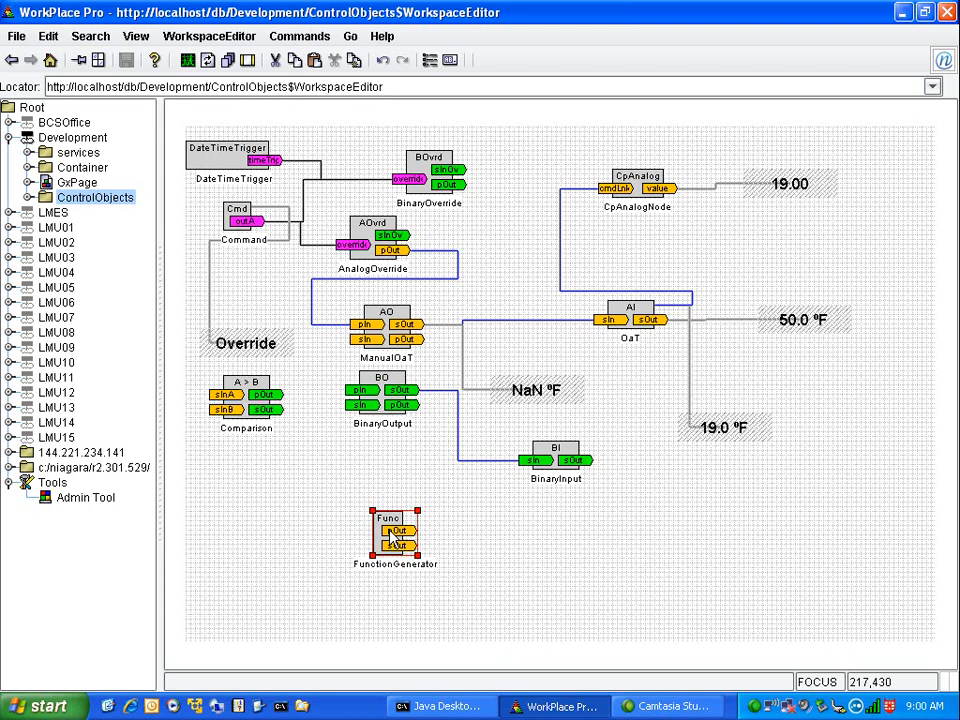
Cut the FunctionGenerator object from the workspace
right_click(400, 549)
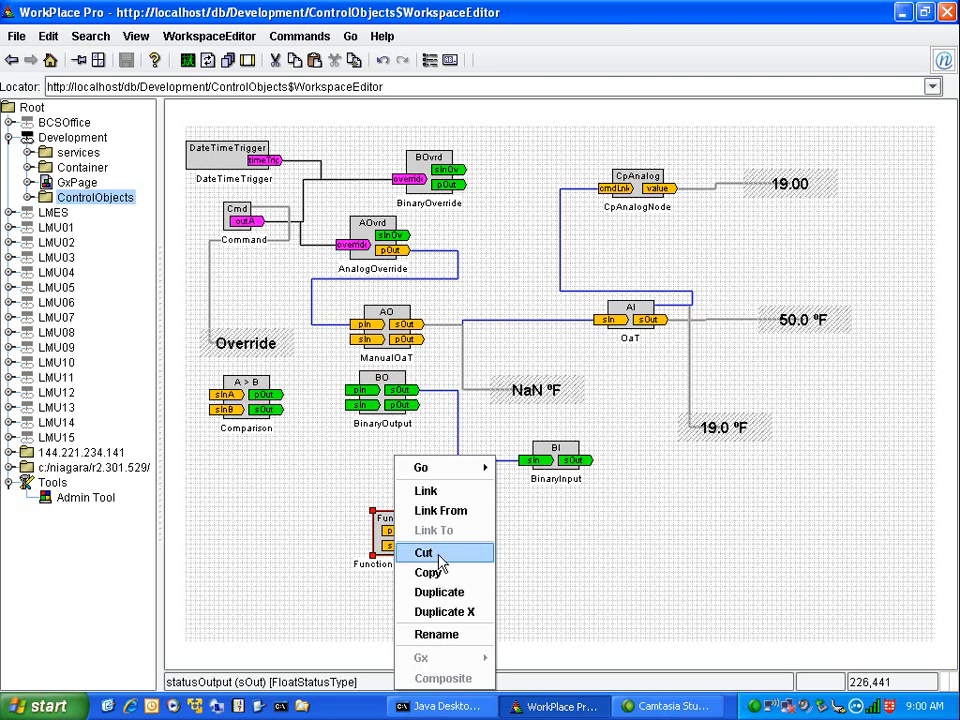
left_click(437, 555)
left_click_drag(377, 527, 450, 567)
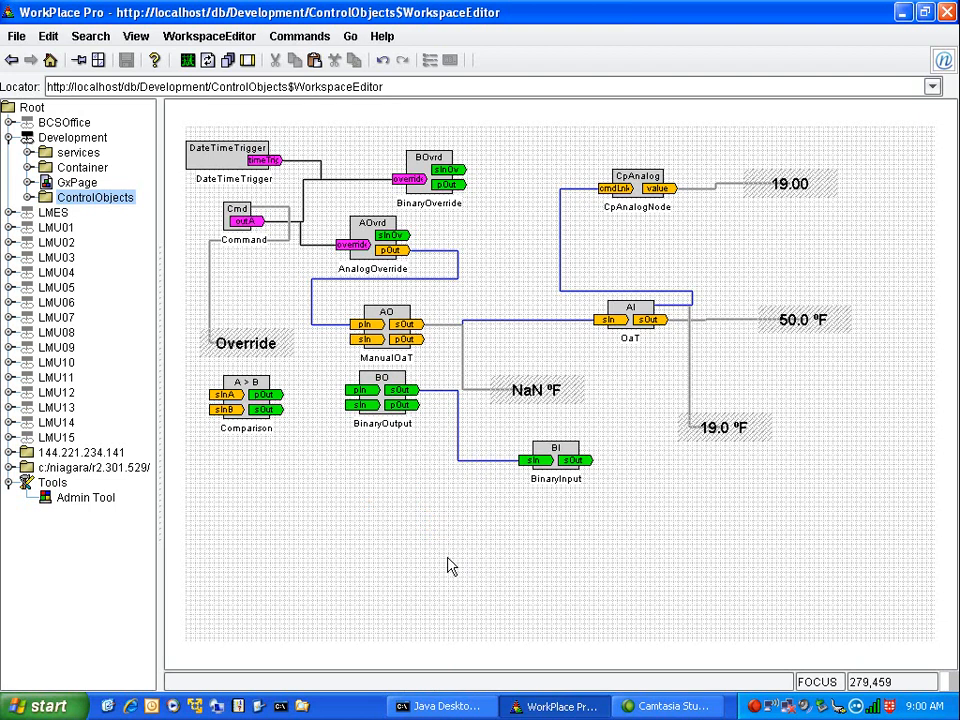
Add an Integer Command control object and place it below Comparison
right_click(326, 522)
mouse_move(367, 566)
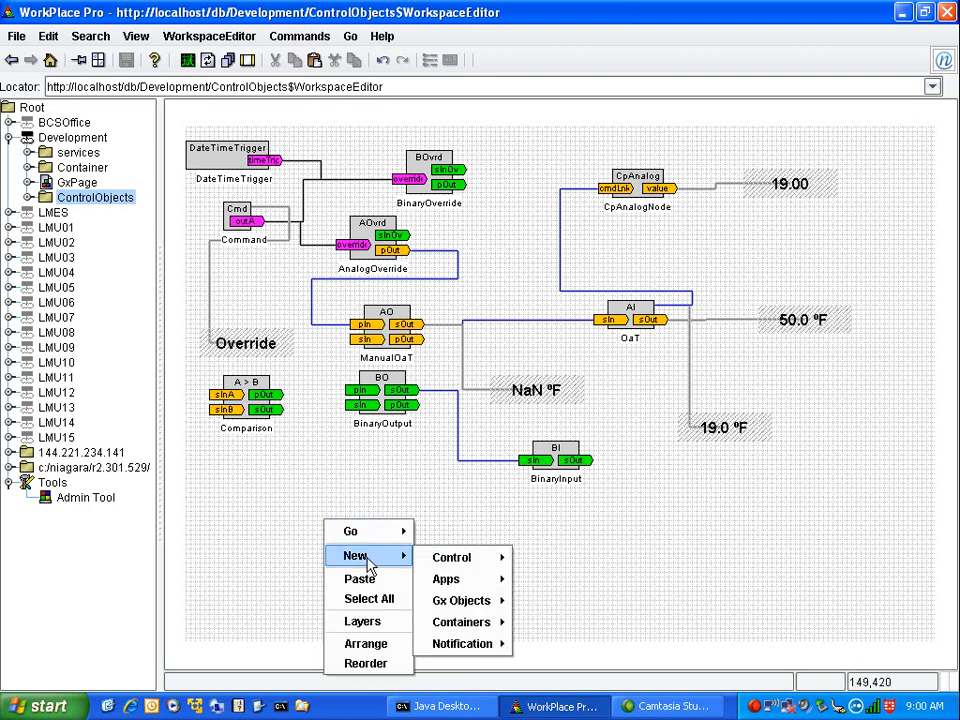
mouse_move(447, 588)
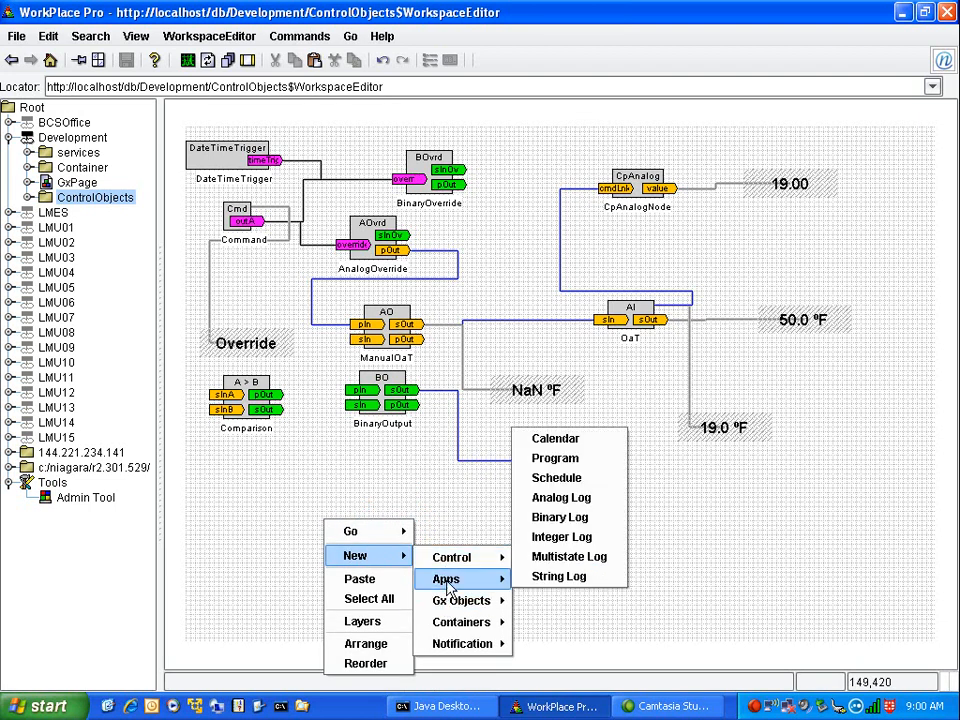
mouse_move(500, 562)
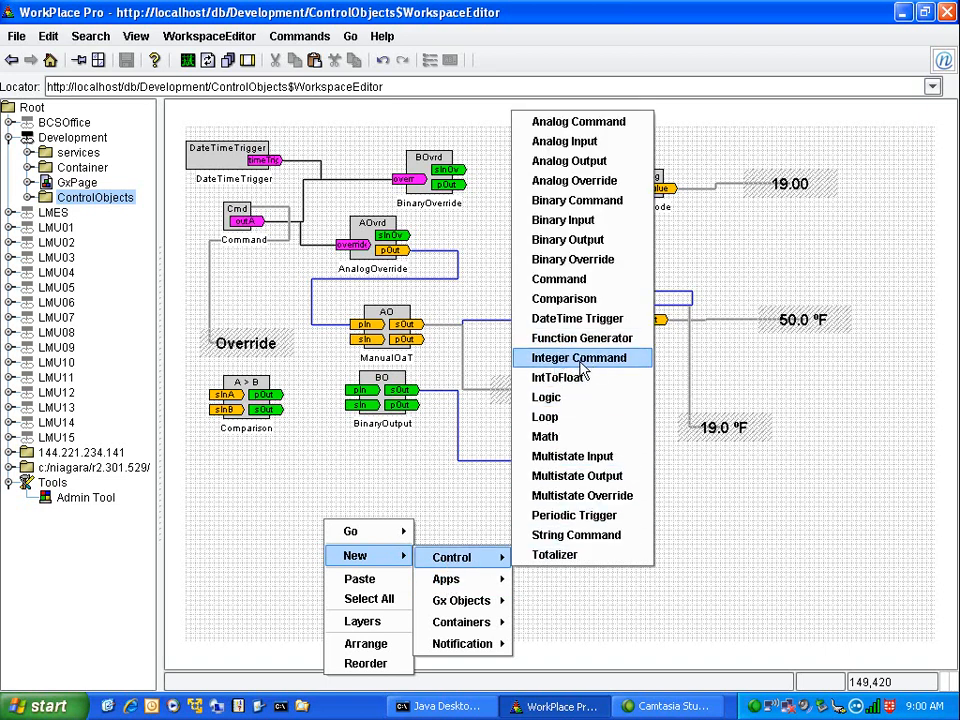
left_click(587, 370)
left_click_drag(375, 541, 538, 167)
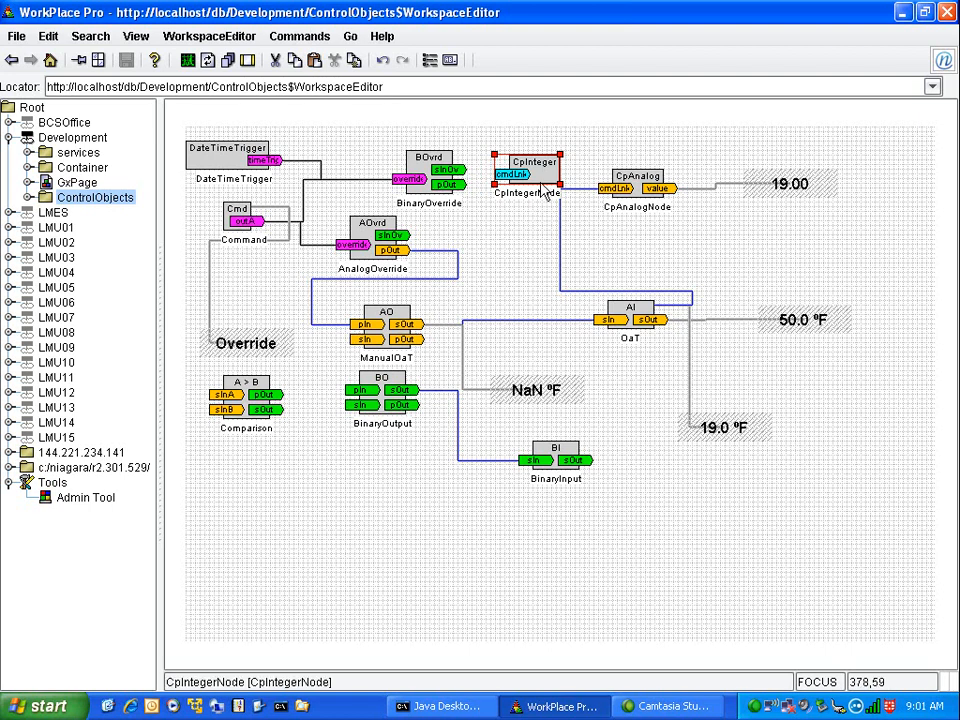
left_click_drag(541, 166, 283, 509)
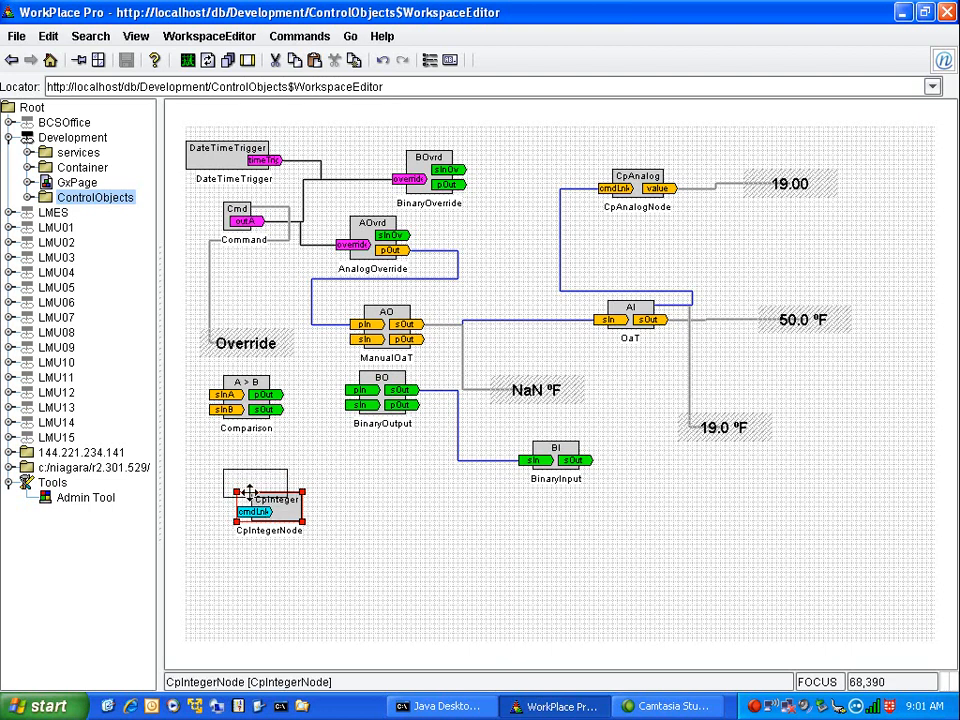
left_click_drag(253, 501, 229, 477)
left_click(323, 559)
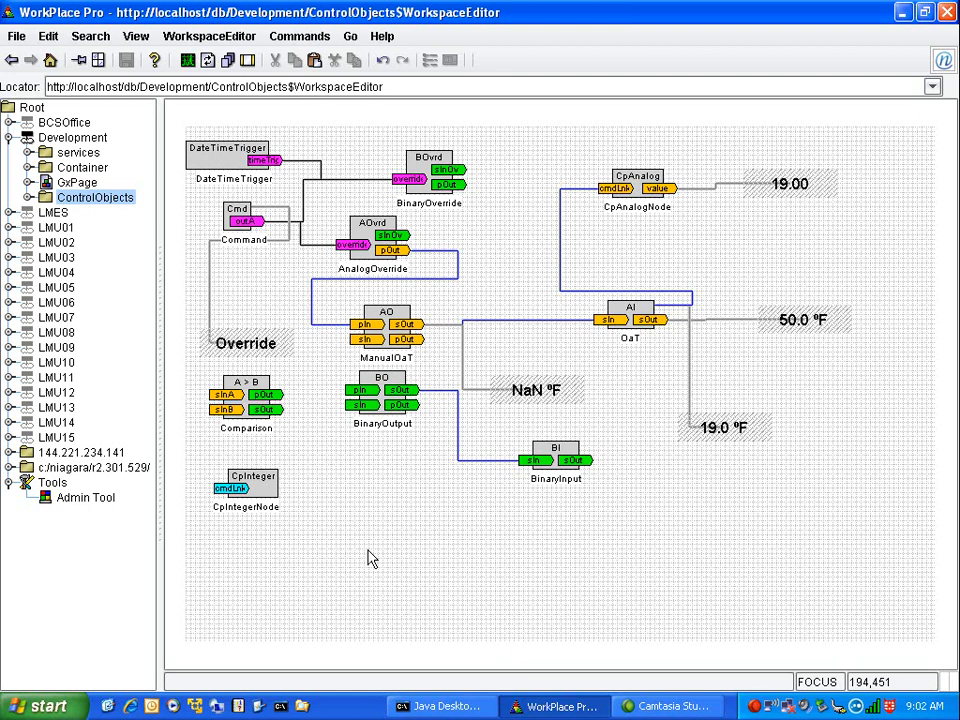
Add an IntToFloat control object and place it below CpIntegerNode
right_click(325, 512)
mouse_move(365, 553)
mouse_move(495, 555)
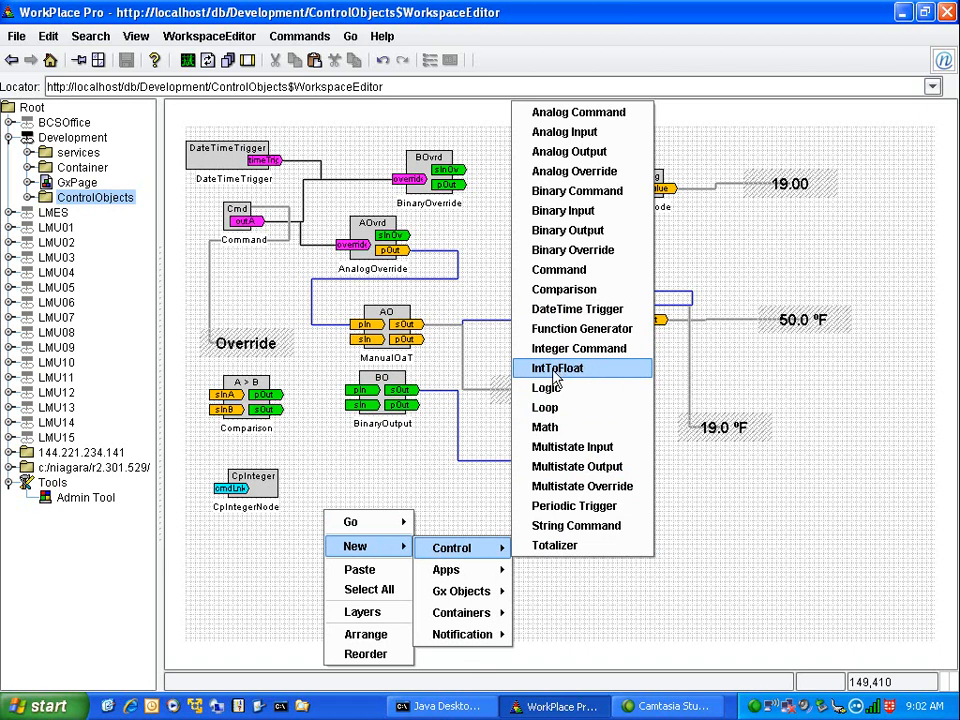
left_click(559, 377)
left_click_drag(365, 530, 465, 545)
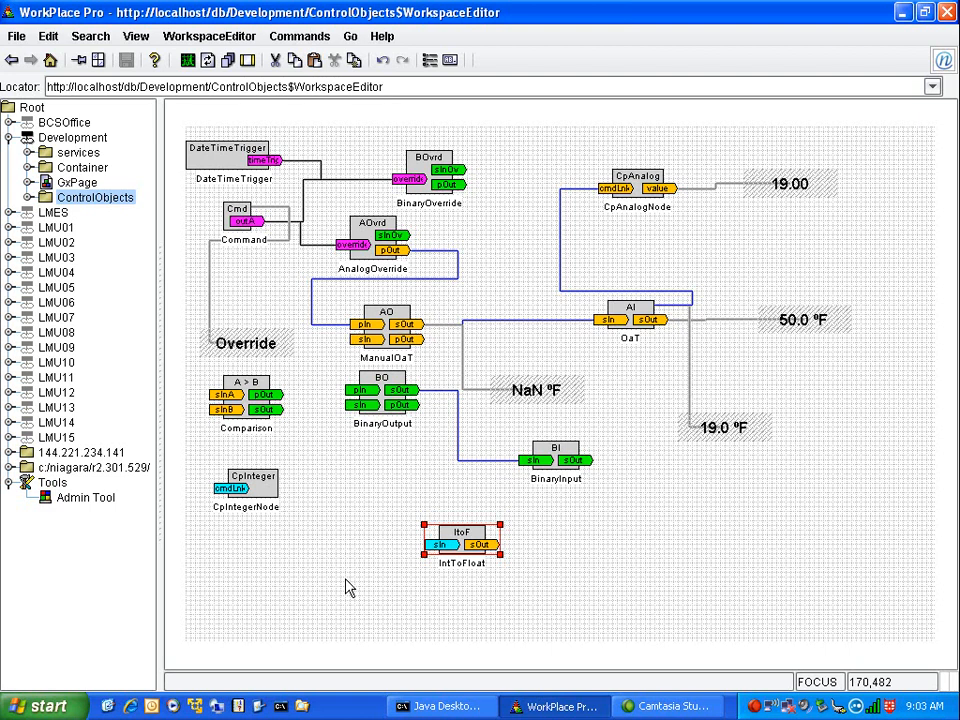
left_click_drag(457, 535, 229, 546)
left_click(414, 572)
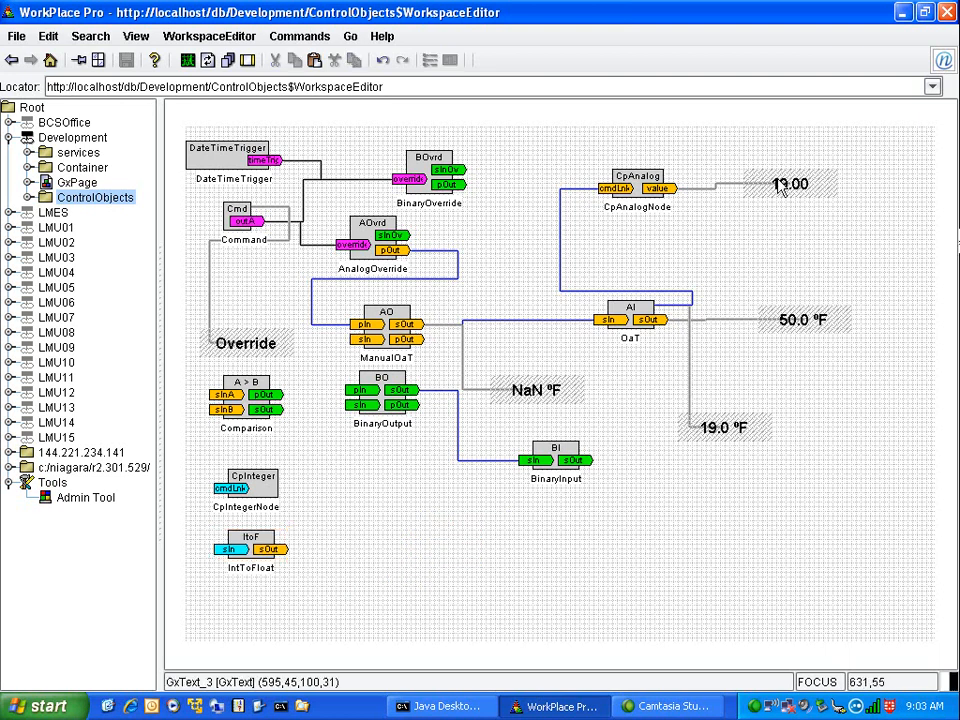
Move BinaryInput closer to BinaryOutput and align IntToFloat with CpIntegerNode
left_click(555, 472)
left_click_drag(557, 472, 543, 454)
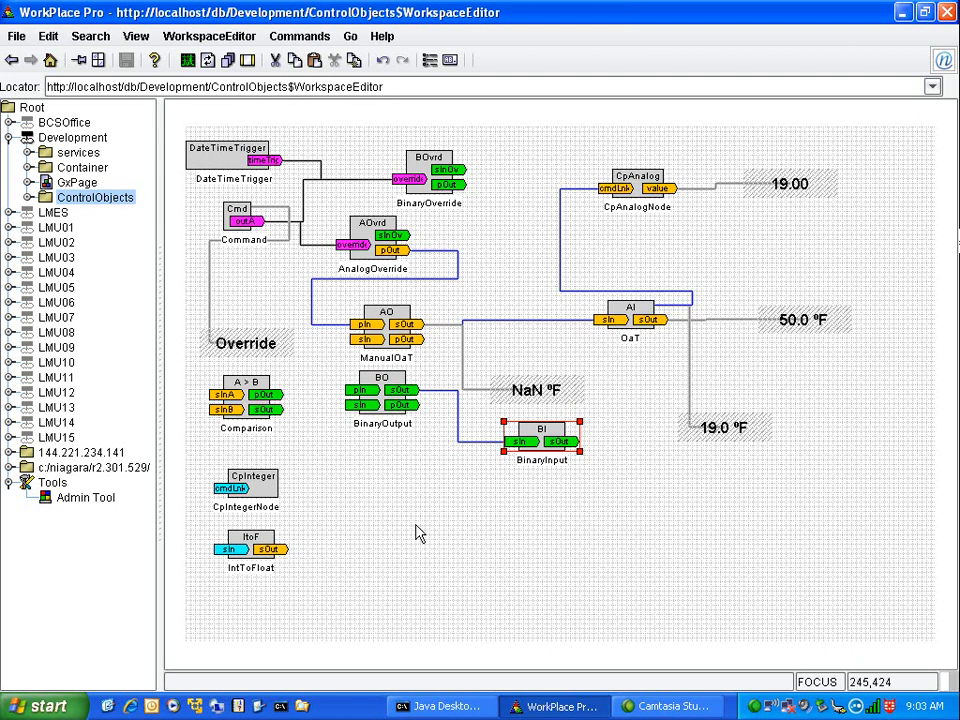
left_click_drag(247, 556, 243, 551)
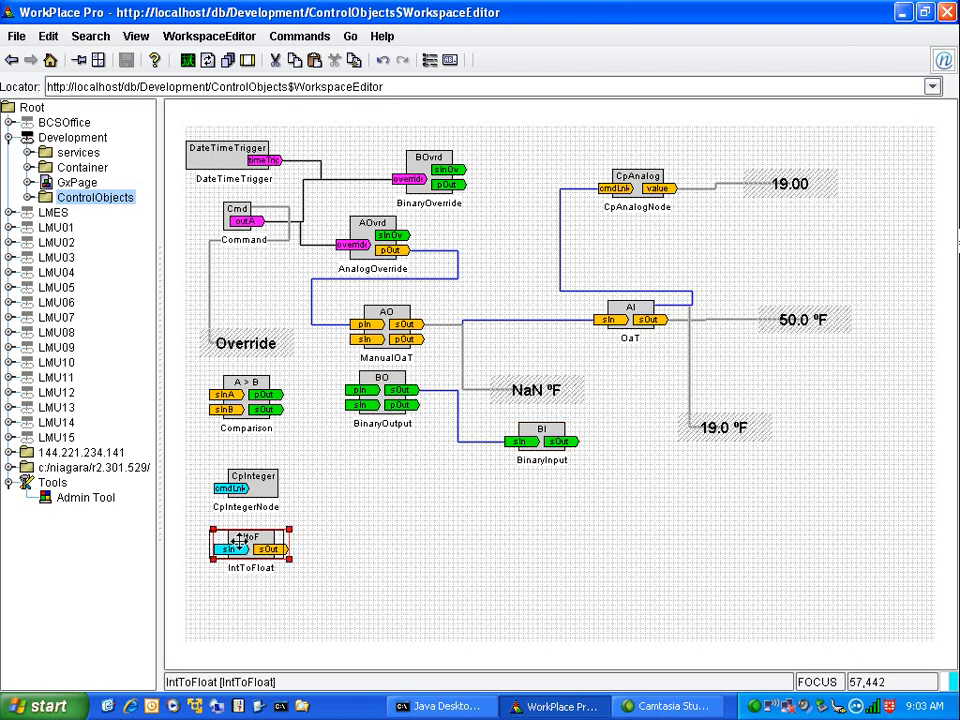
left_click(377, 519)
Add a Logic control object and place it in the empty area below BinaryInput
right_click(376, 515)
mouse_move(389, 536)
mouse_move(413, 550)
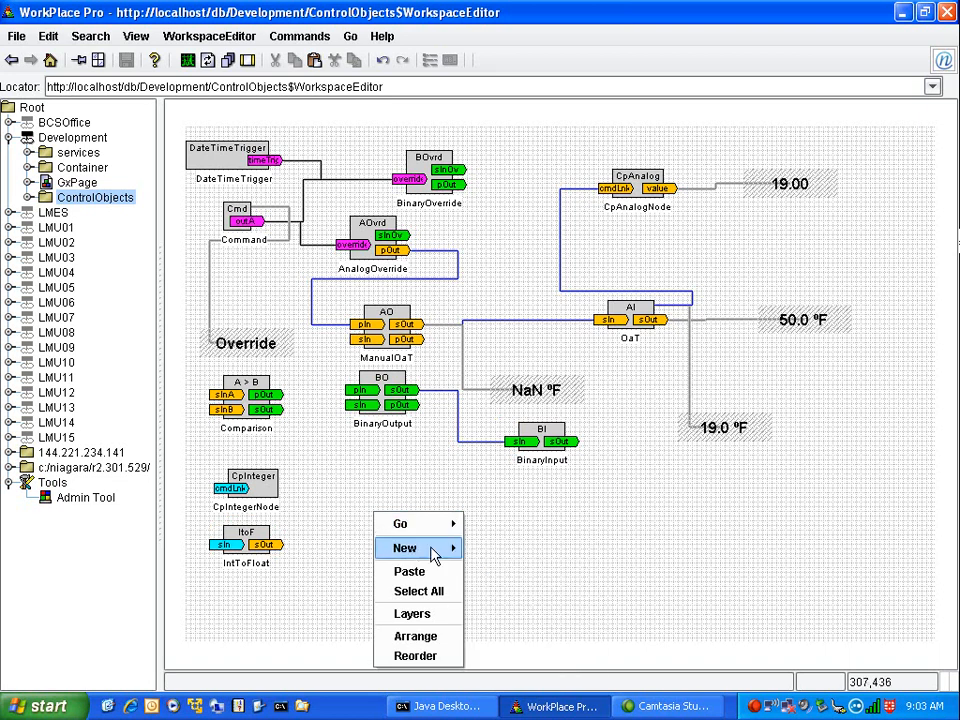
mouse_move(448, 525)
mouse_move(545, 558)
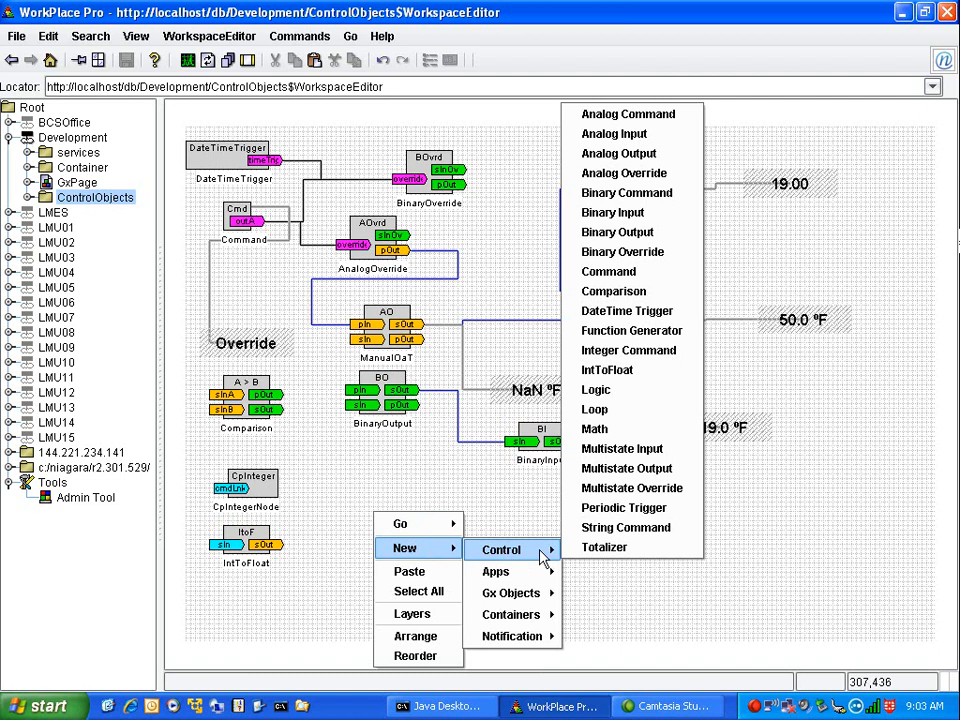
left_click(596, 390)
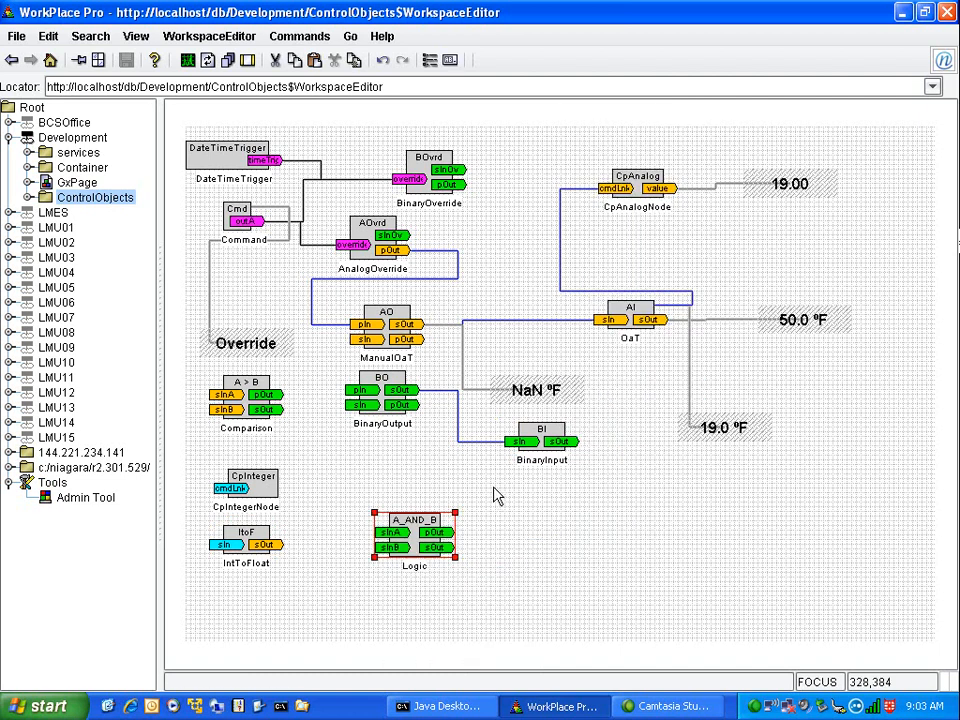
left_click_drag(435, 533, 458, 540)
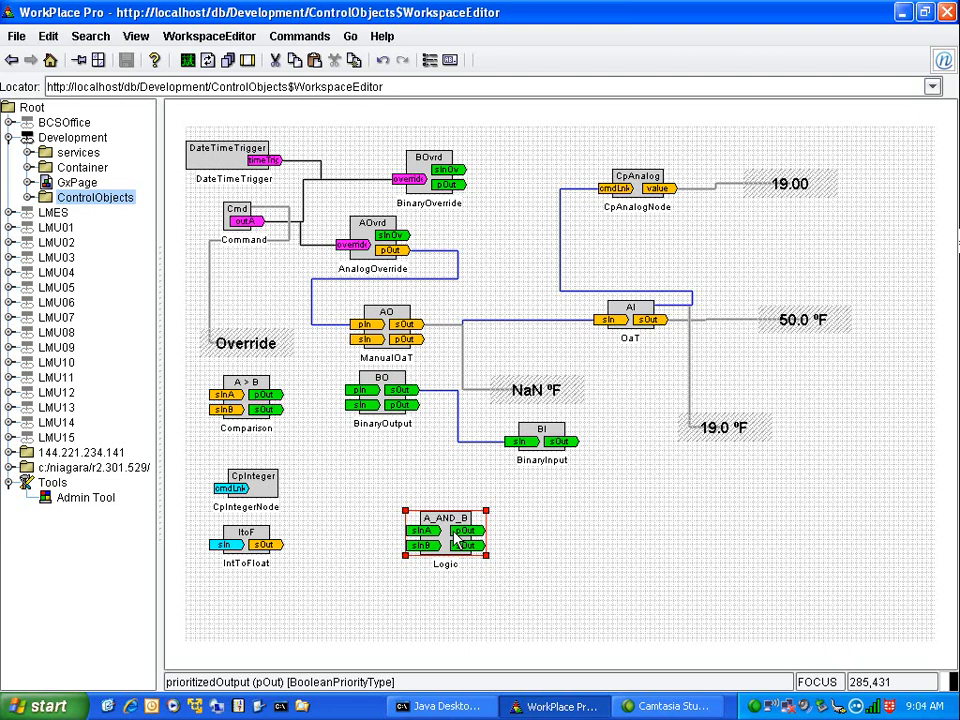
left_click_drag(458, 532, 496, 522)
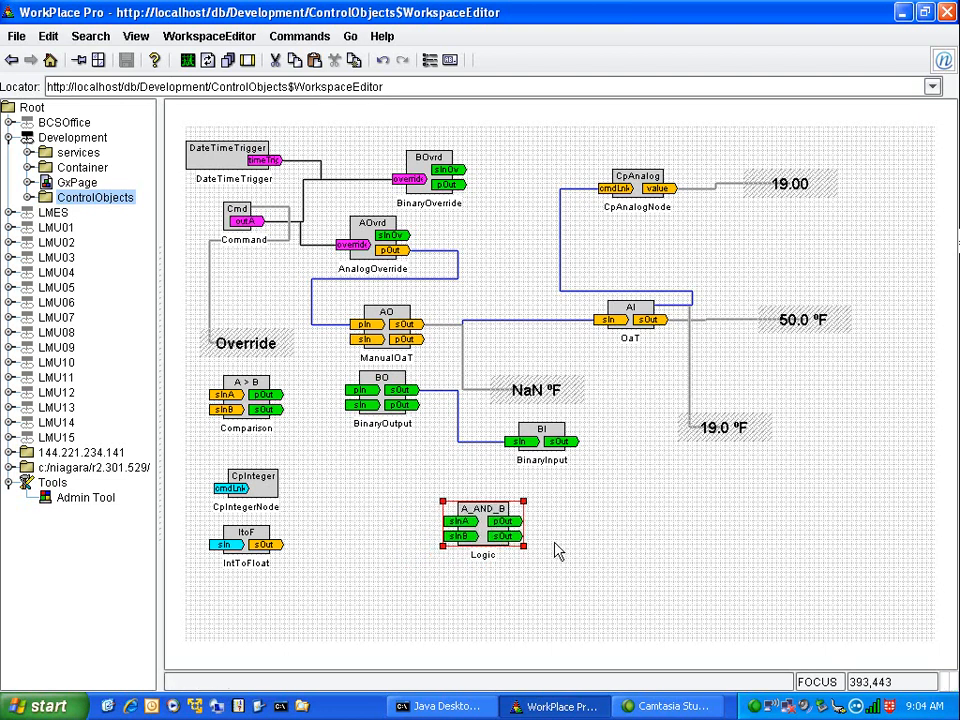
Open the Logic object's properties and examine its configuration settings
right_click(484, 524)
mouse_move(515, 465)
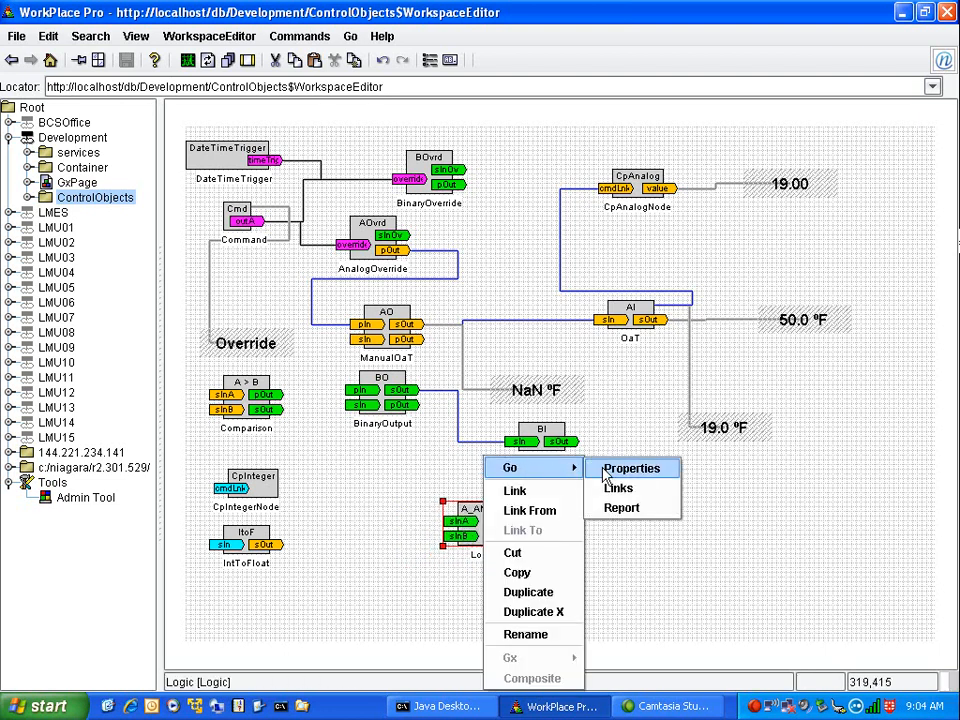
left_click(632, 468)
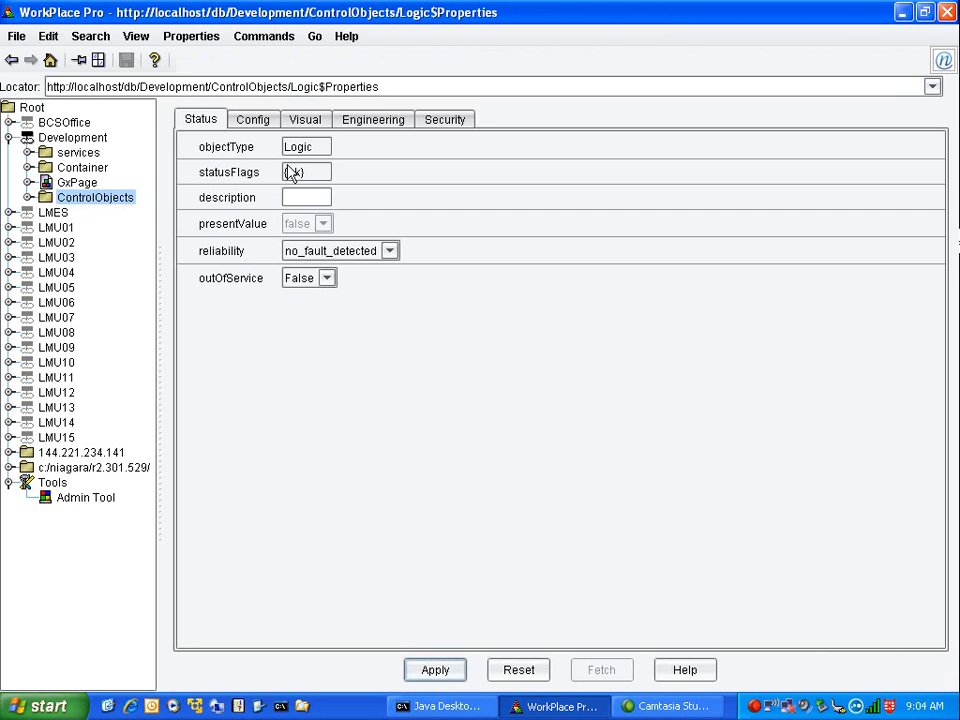
left_click(251, 124)
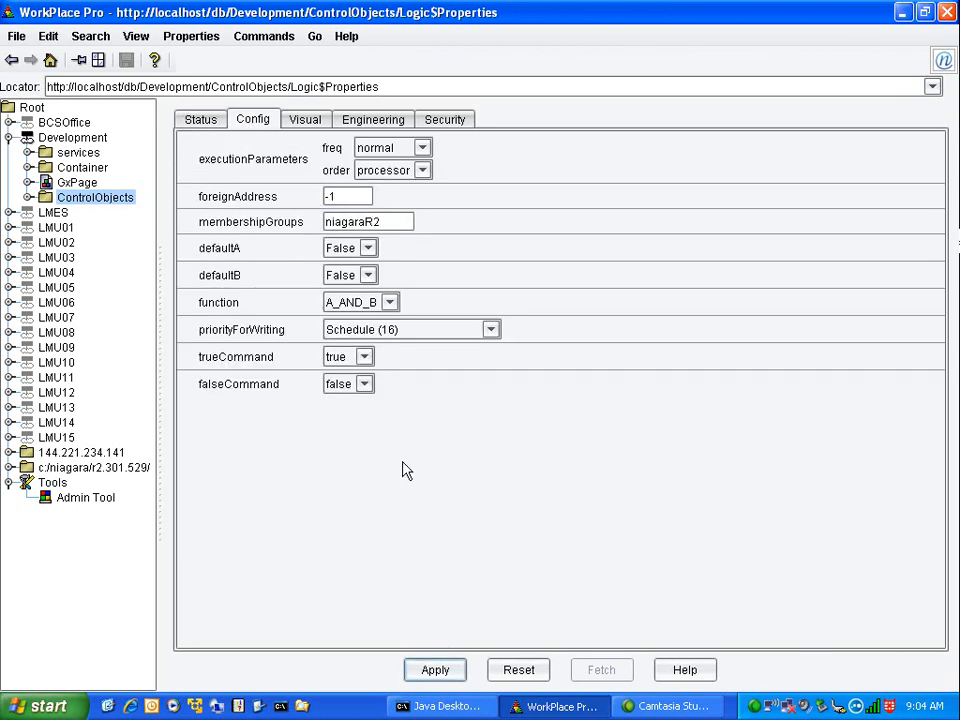
Set the Logic object's function to A_OR_B, apply the change and return to the workspace
left_click(391, 305)
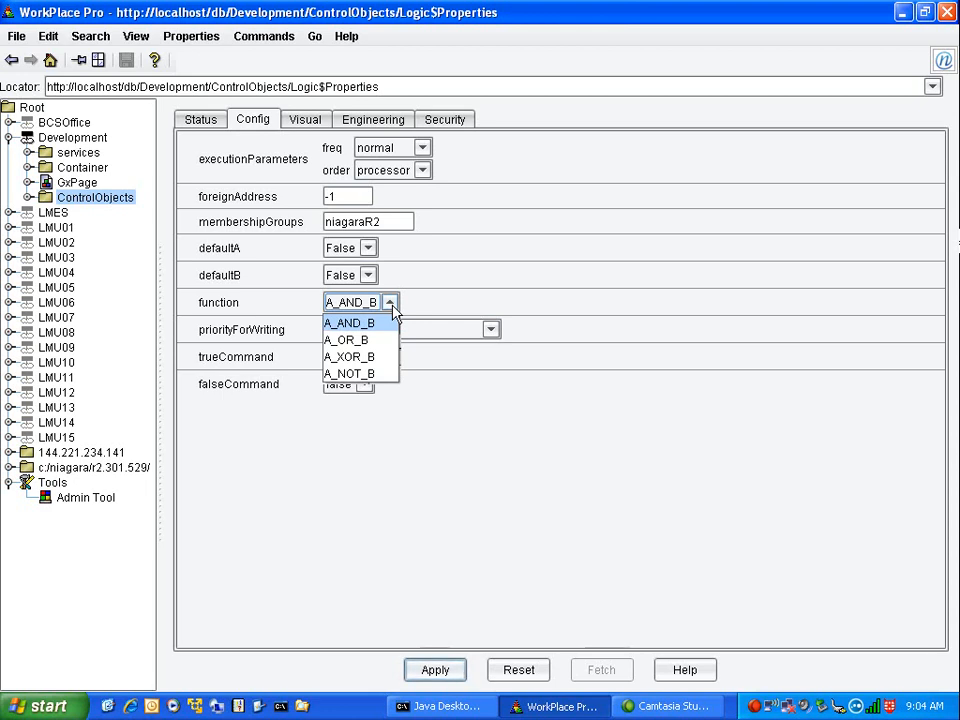
left_click(392, 306)
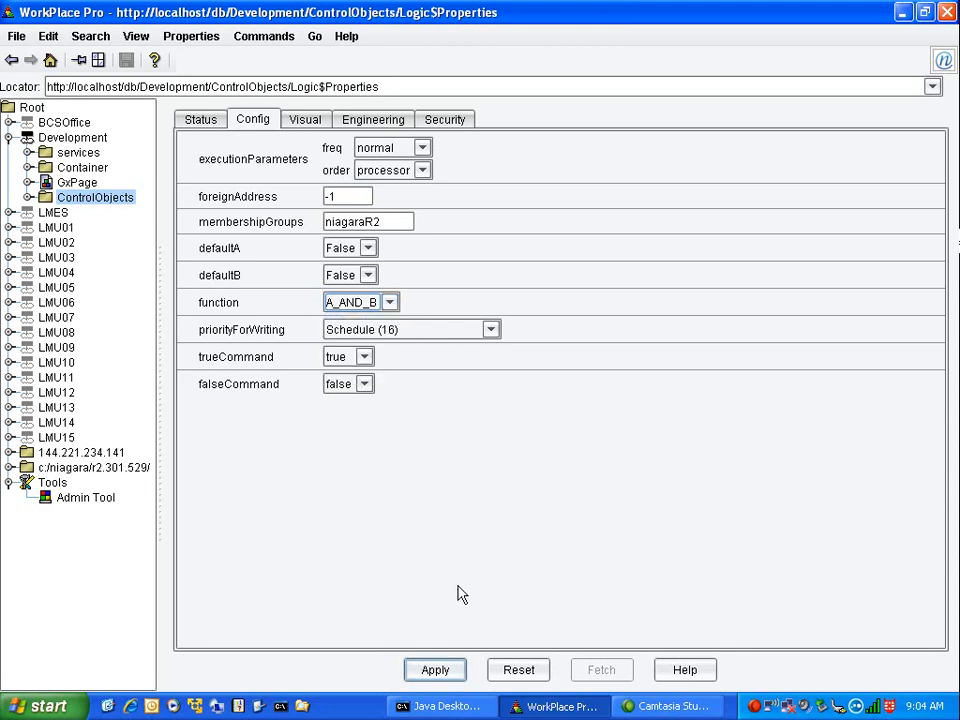
left_click(391, 303)
left_click(341, 341)
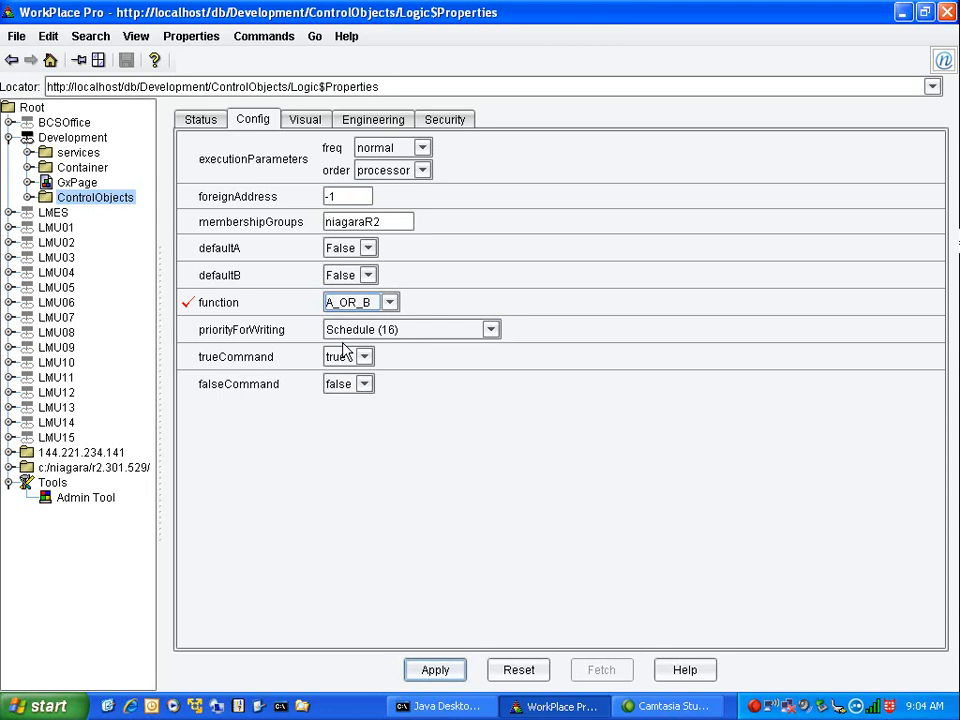
left_click(450, 671)
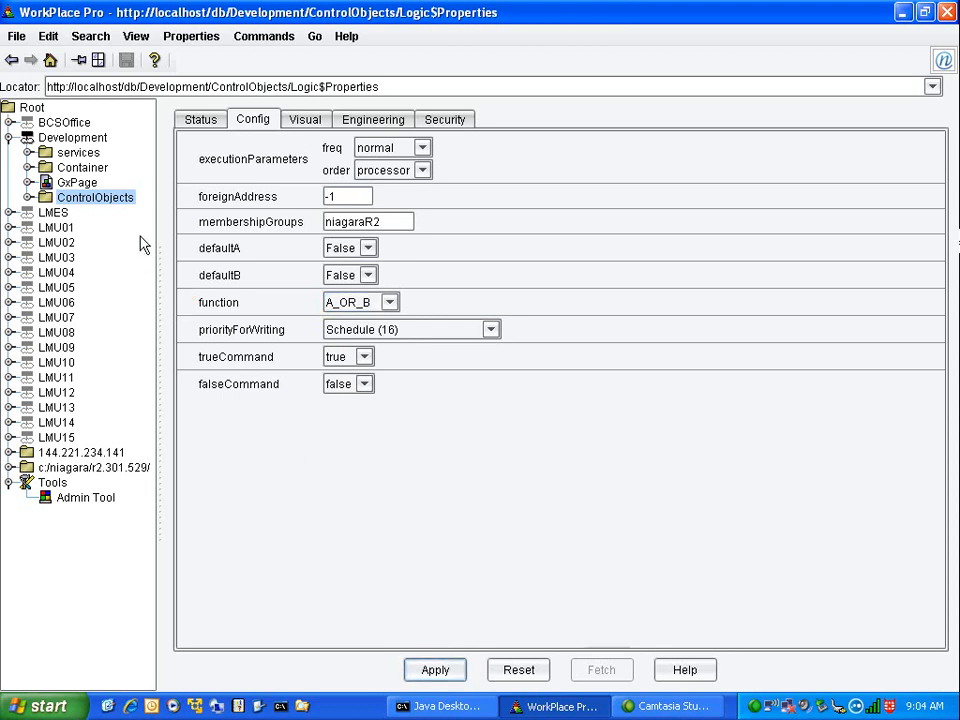
left_click(11, 60)
Duplicate the A_OR_B Logic object twice and stack the copies directly beneath the original
left_click_drag(477, 518, 445, 532)
right_click(449, 490)
left_click(497, 590)
left_click_drag(445, 523, 423, 541)
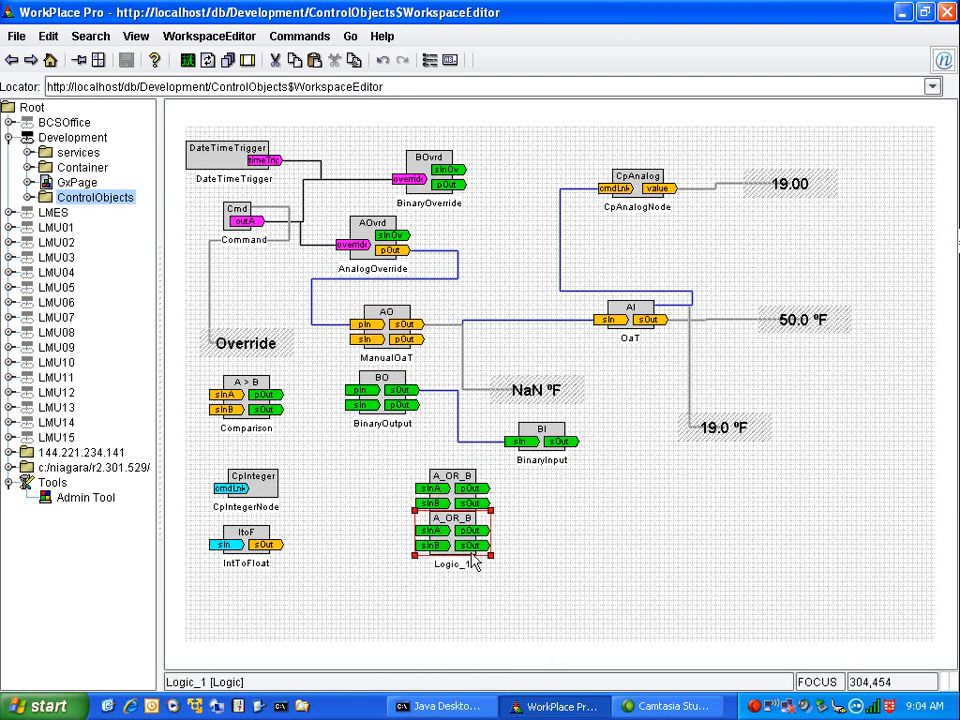
right_click(460, 540)
left_click(490, 591)
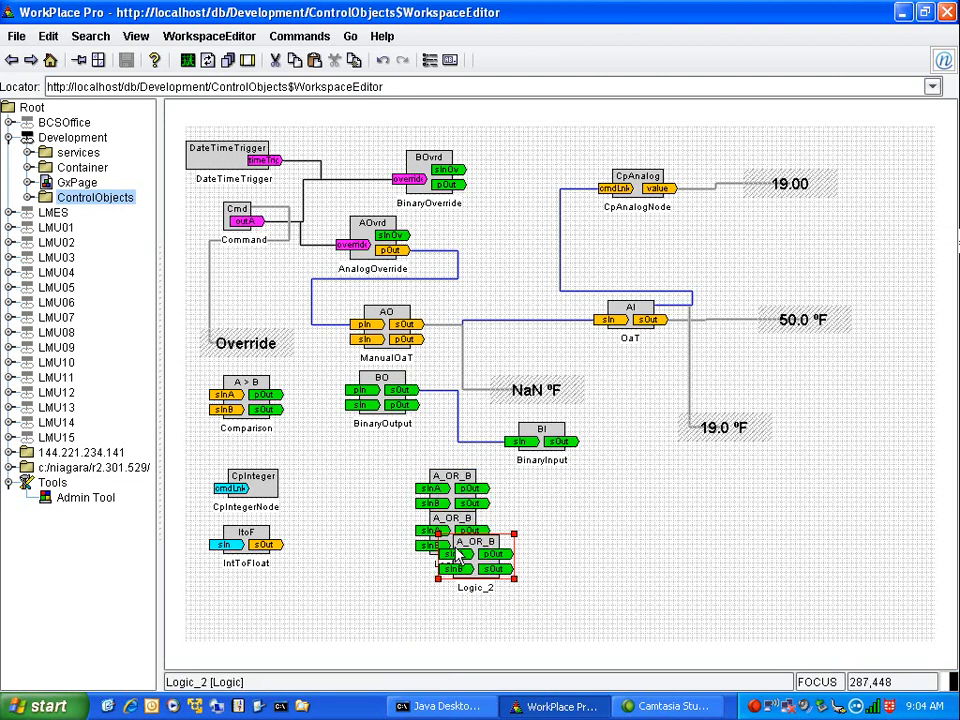
left_click_drag(451, 577, 459, 587)
left_click(632, 574)
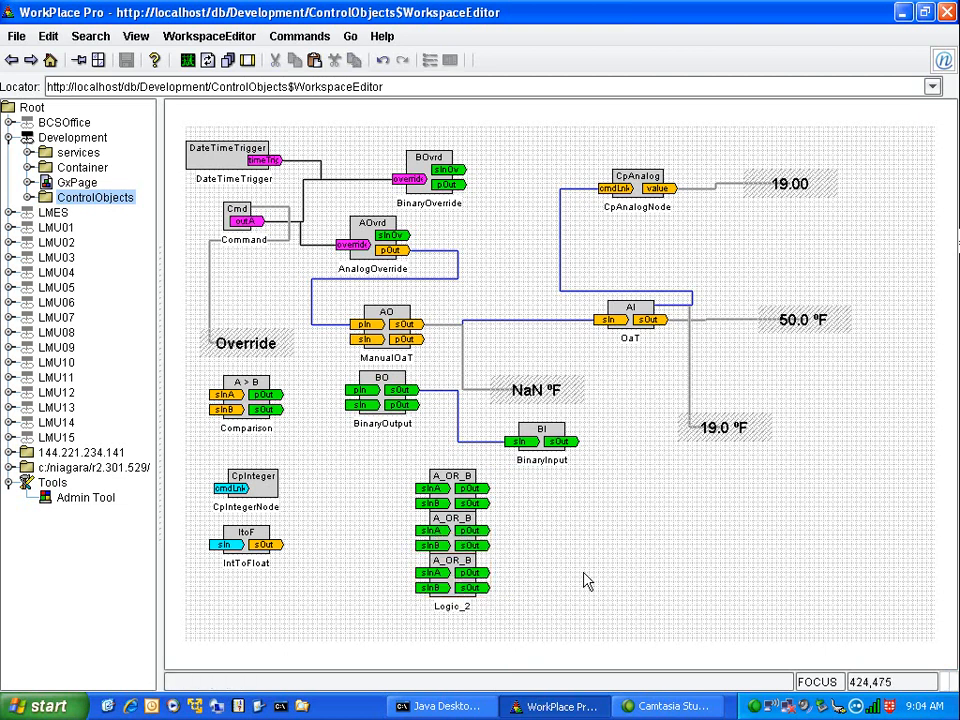
Move the stack of three Logic objects together slightly up and to the left
left_click_drag(400, 451, 528, 643)
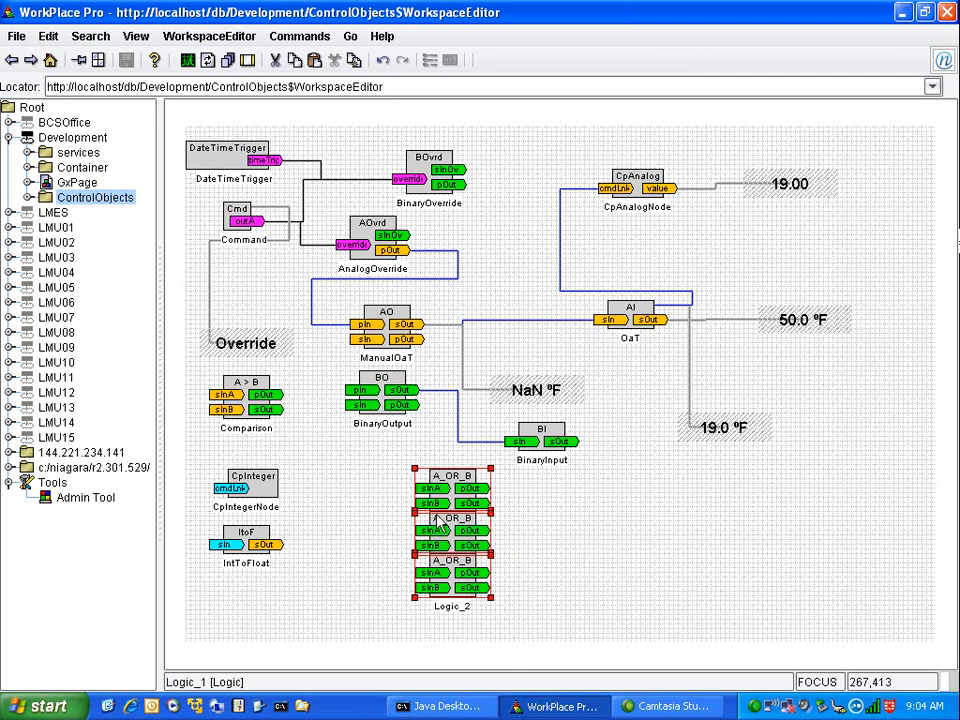
left_click_drag(436, 480, 421, 466)
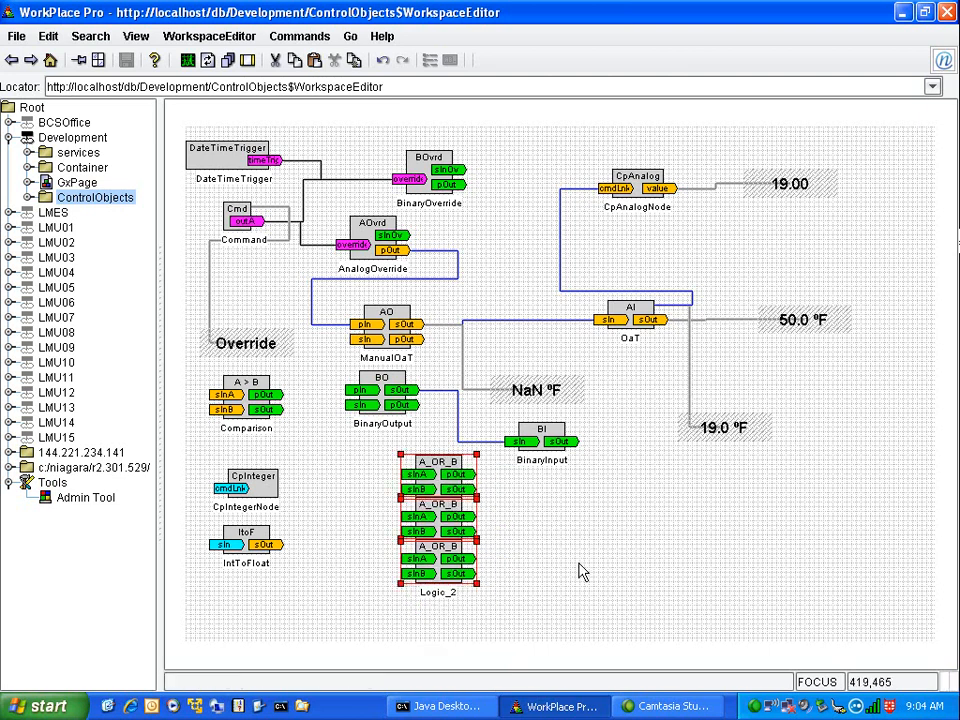
left_click(579, 566)
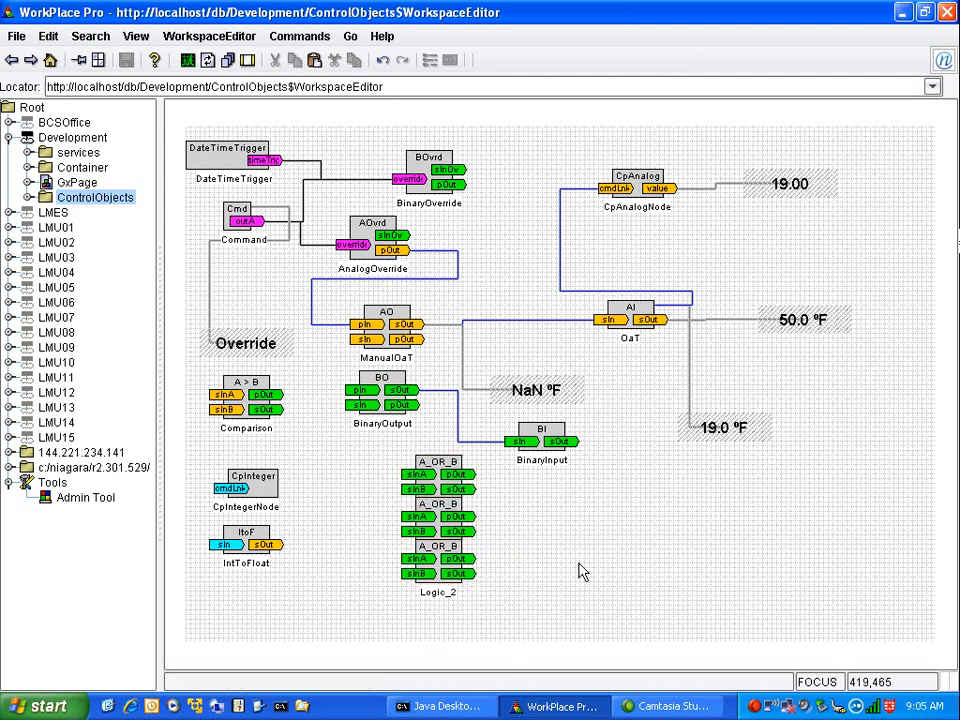
Duplicate the uppermost Logic object and place the copy to the right of the stack, below BinaryInput
right_click(446, 462)
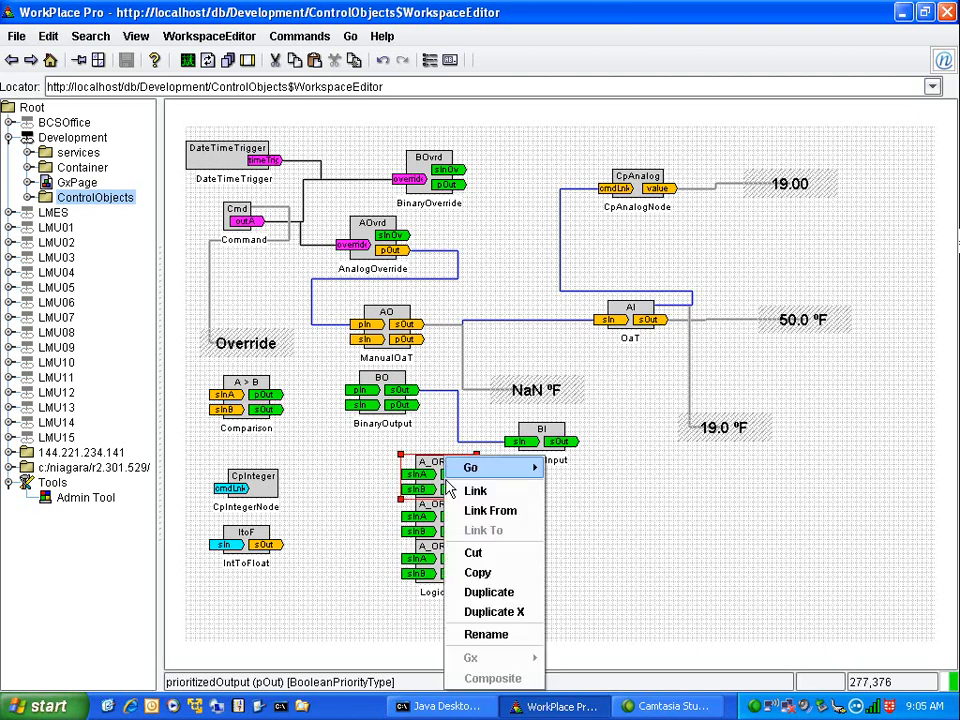
left_click(494, 595)
left_click(557, 511)
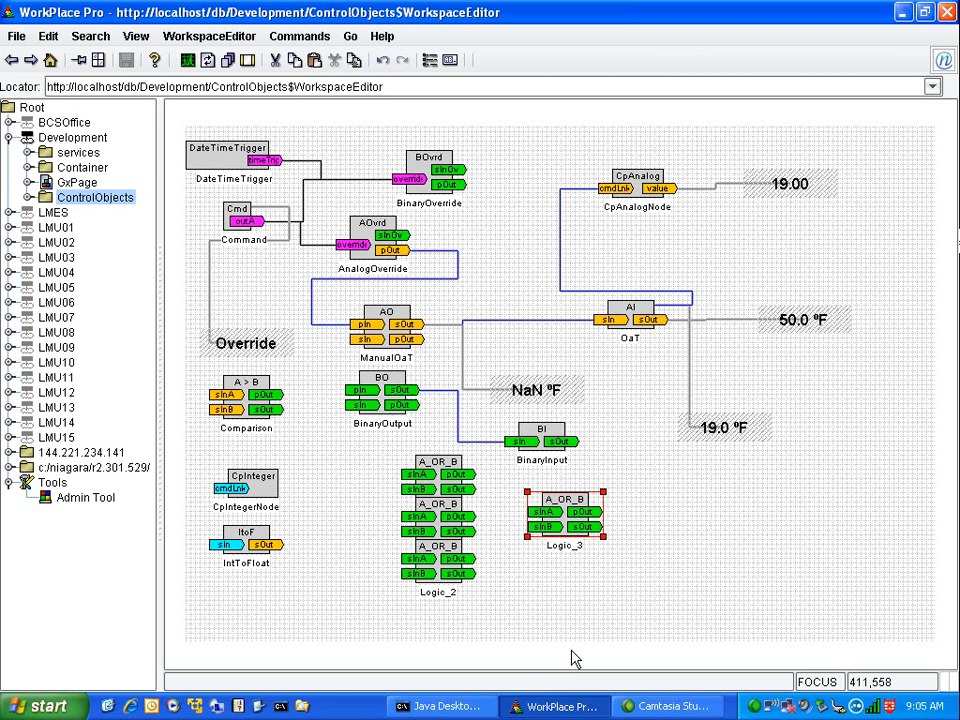
Set the Logic_3 object's function to A_XOR_B, apply the change and return to the workspace
right_click(571, 513)
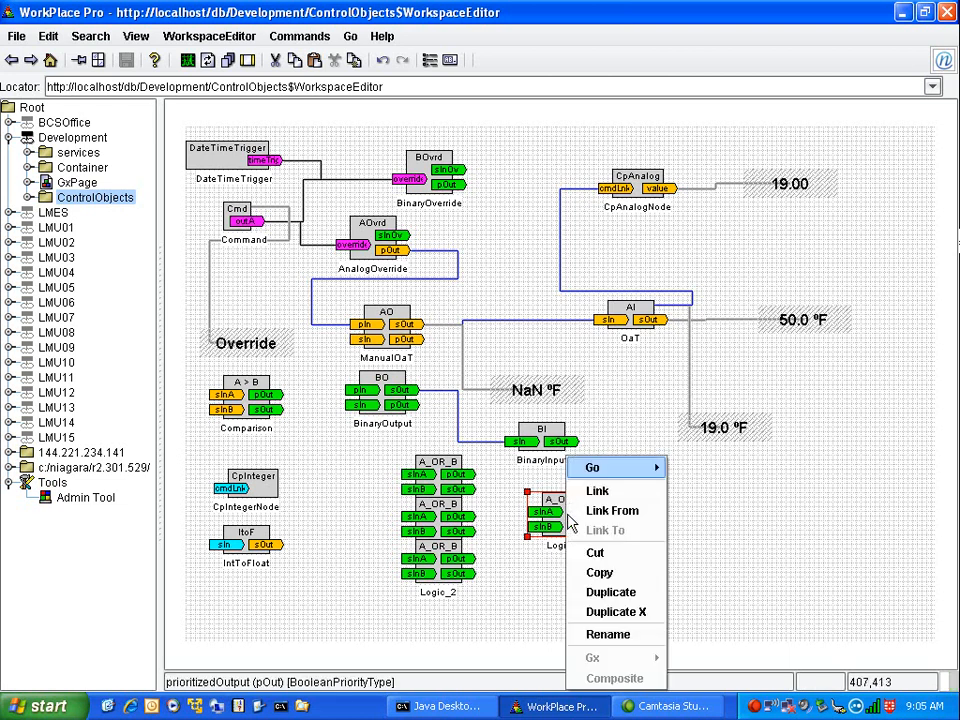
mouse_move(598, 470)
left_click(706, 464)
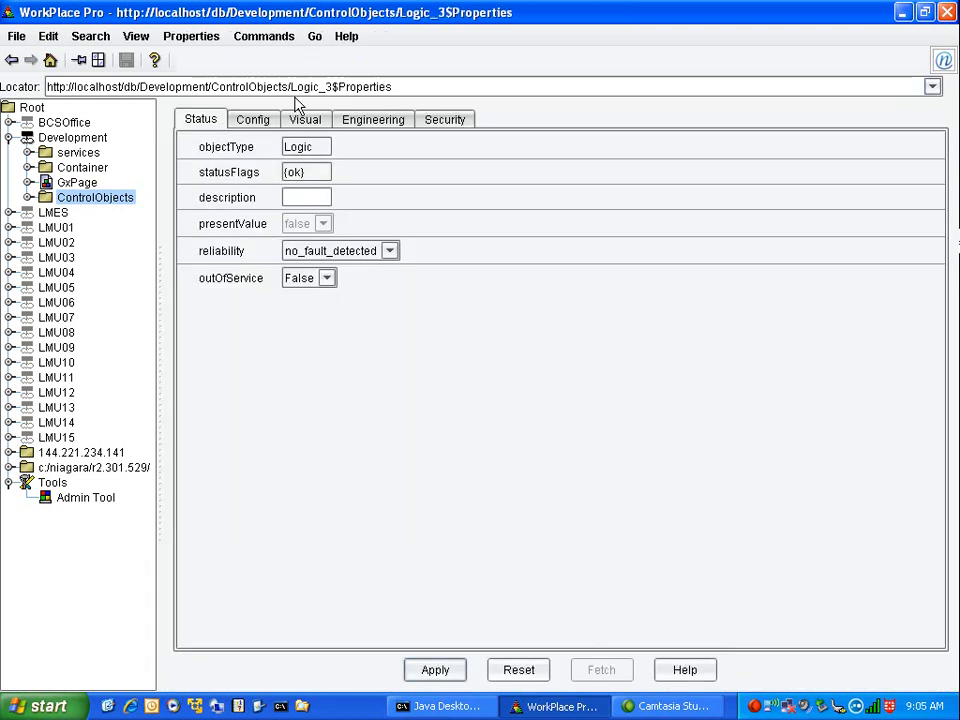
left_click(252, 117)
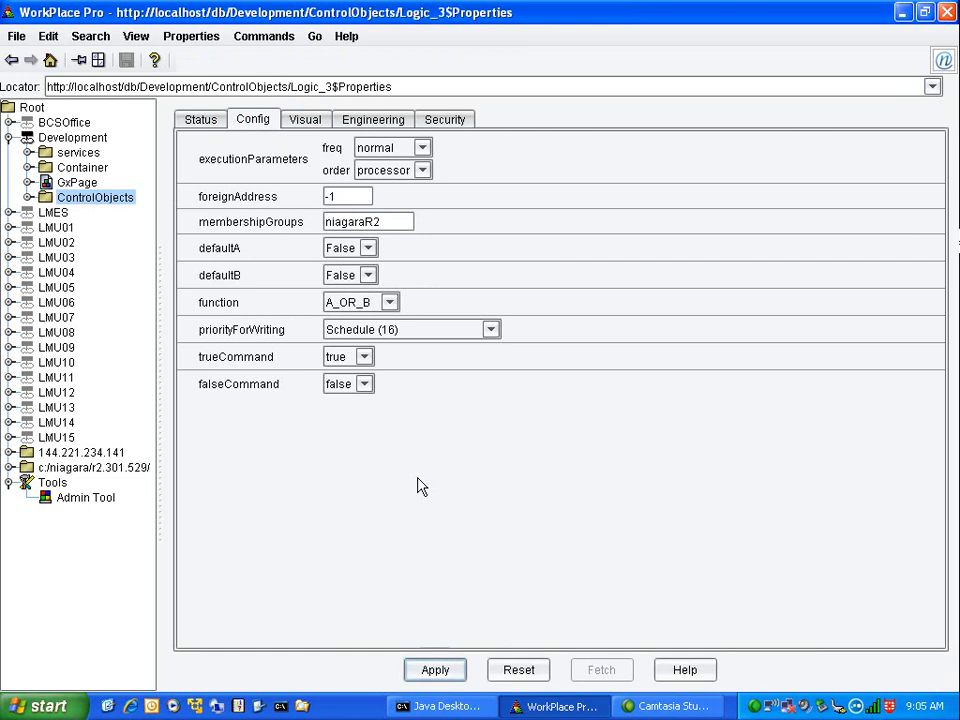
left_click(389, 302)
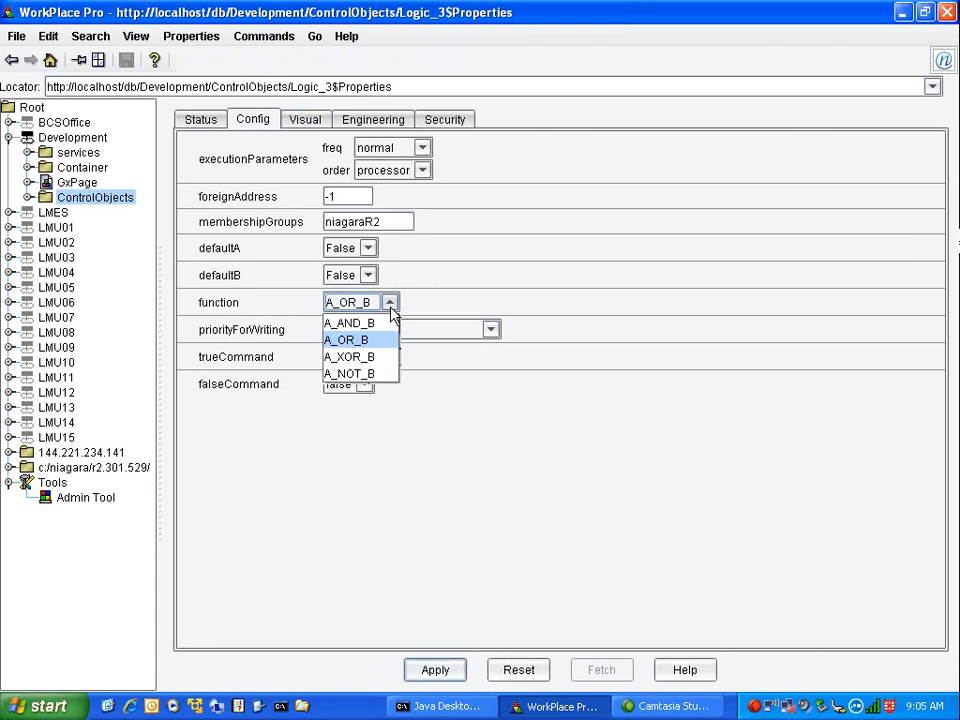
left_click(388, 357)
left_click(437, 670)
left_click(11, 60)
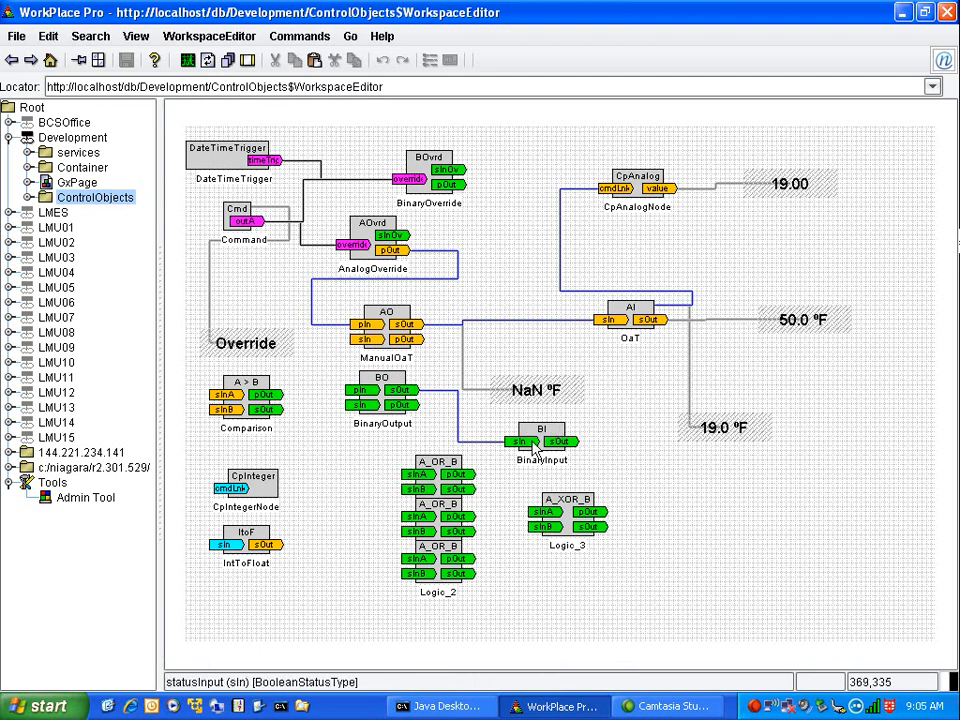
Delete the link between BinaryOutput and BinaryInput, and move BinaryInput to the right of Logic_3
left_click(492, 441)
right_click(492, 441)
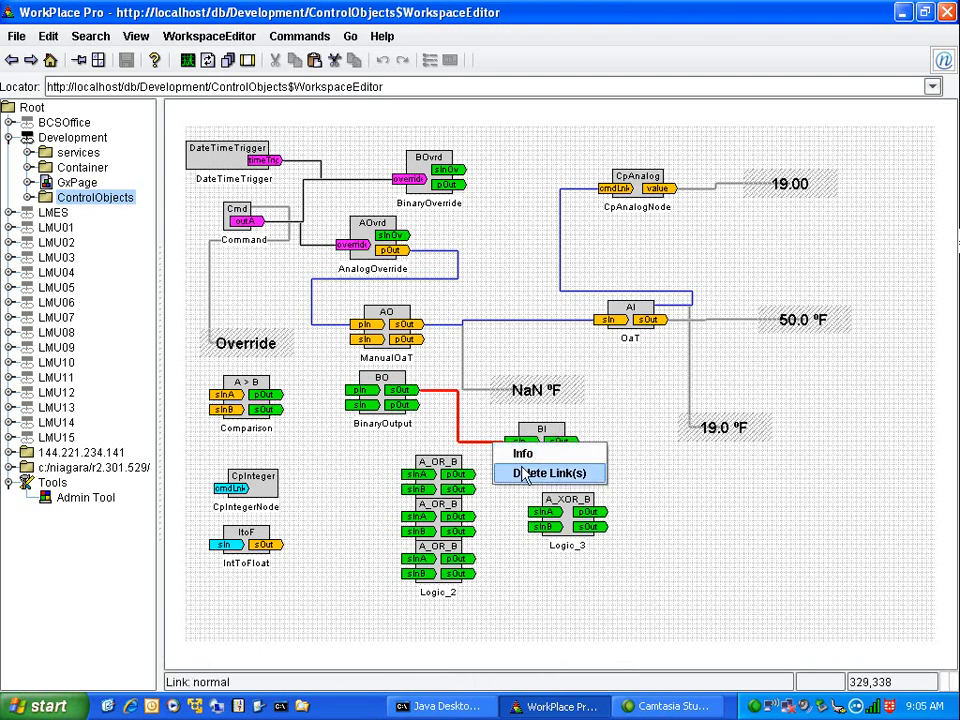
left_click(528, 468)
left_click_drag(530, 462, 693, 540)
left_click(578, 522)
right_click(578, 522)
left_click(598, 490)
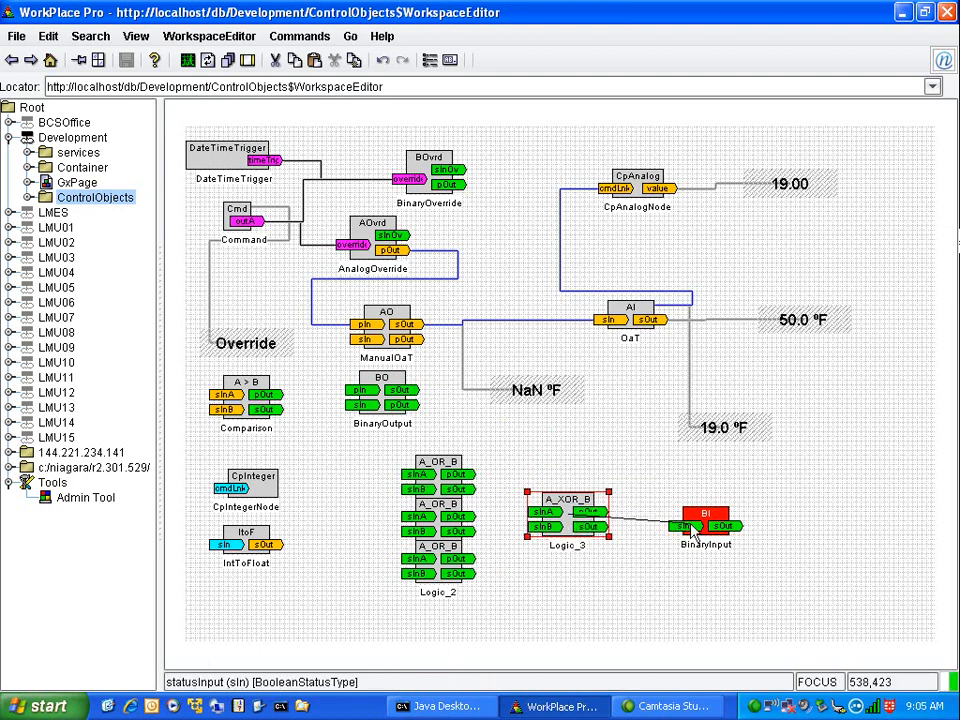
left_click(705, 537)
Link Logic_3's statusOutput to BinaryInput's statusInput and move Logic_3 closer to BinaryInput
right_click(569, 512)
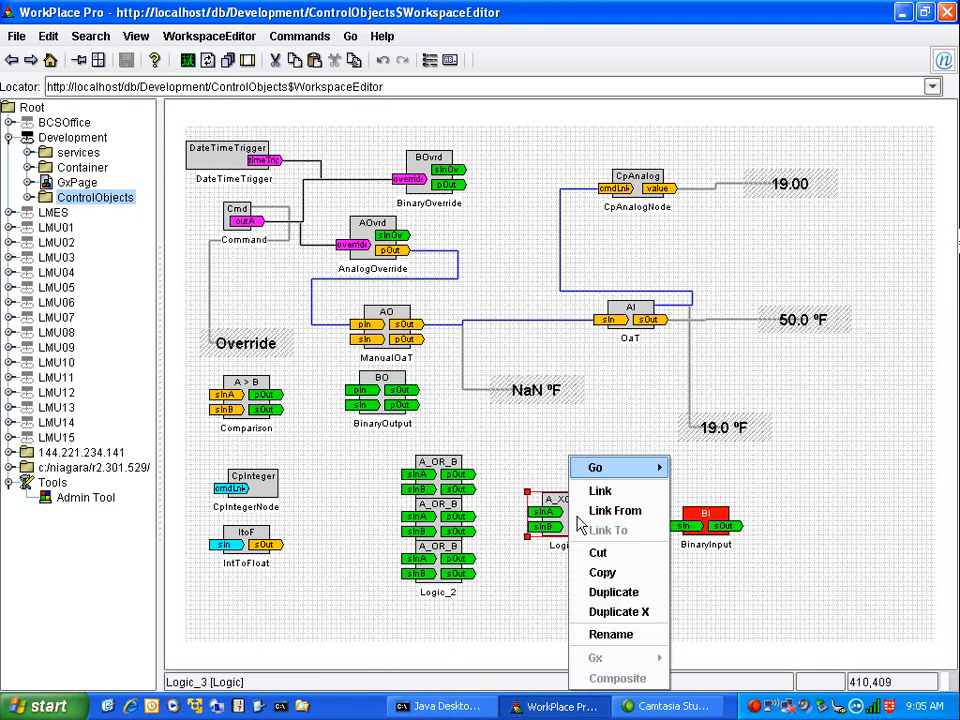
left_click(600, 493)
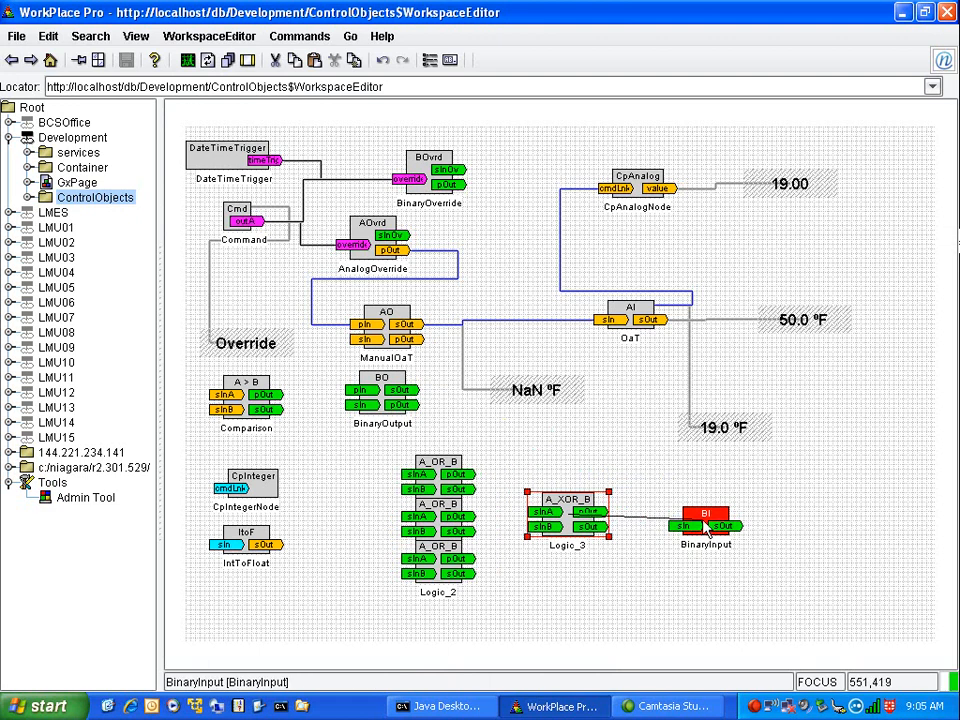
left_click(706, 524)
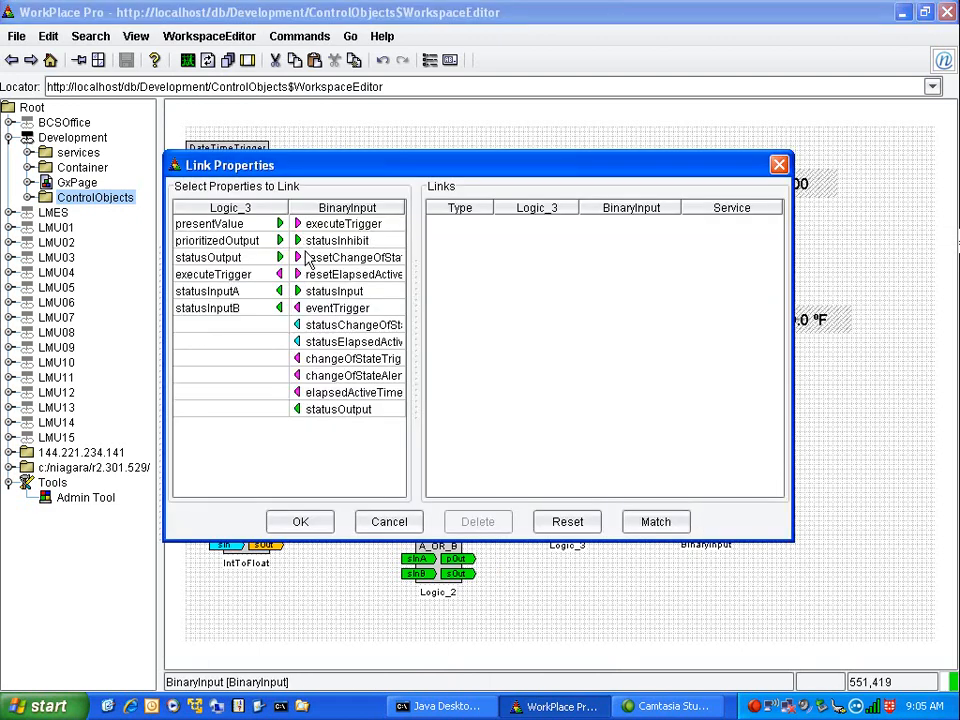
left_click(232, 258)
left_click(310, 291)
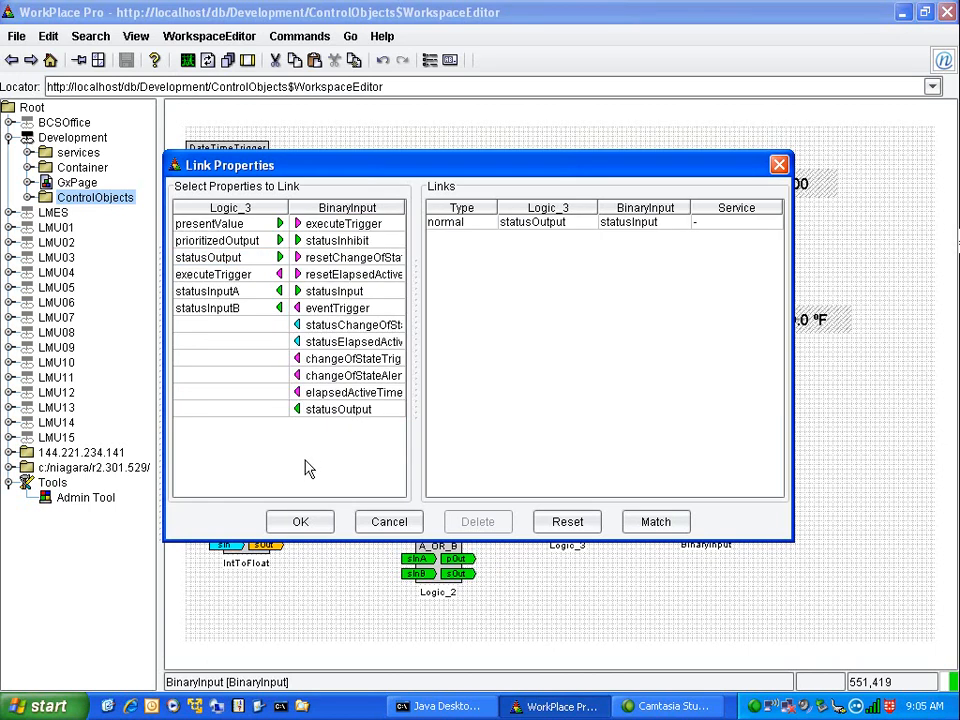
left_click(300, 521)
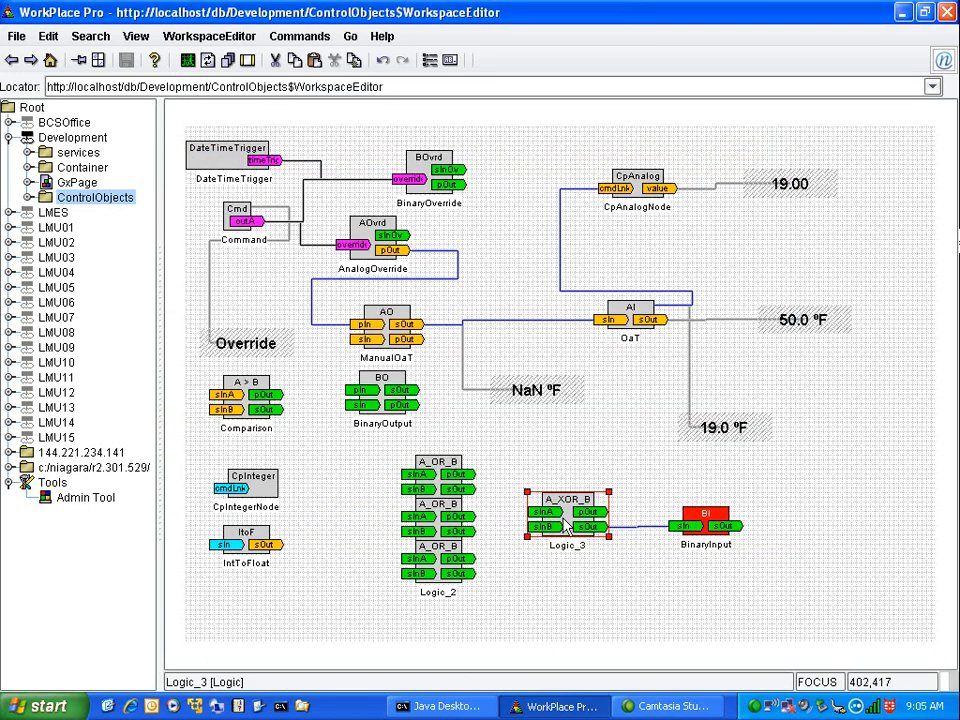
left_click_drag(575, 520, 603, 515)
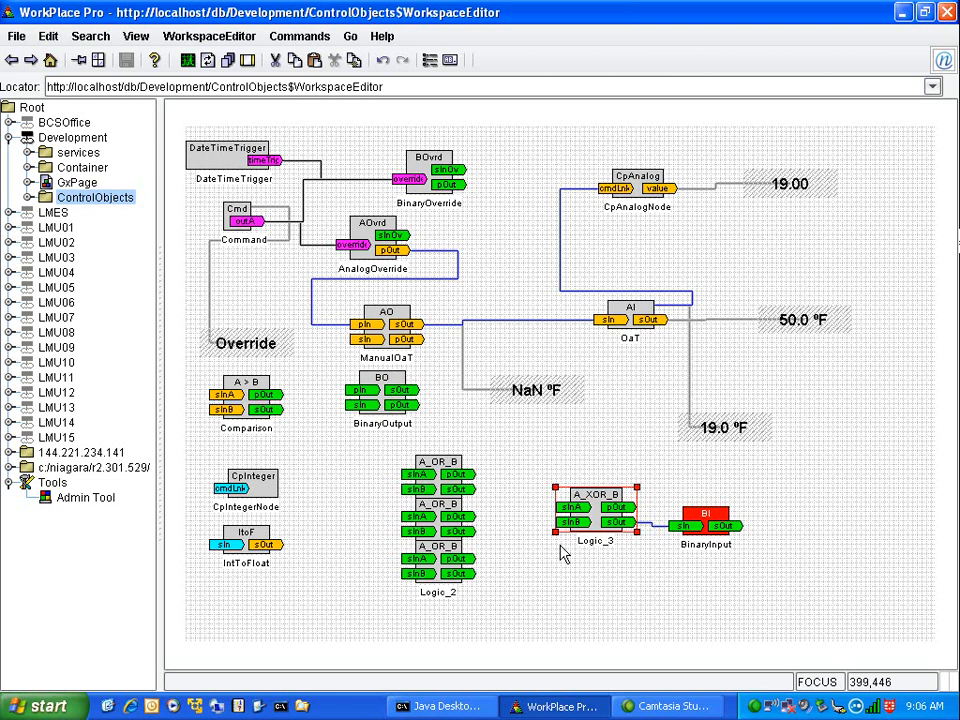
Add a Loop control object and place it in the empty area below Logic_3
right_click(484, 256)
mouse_move(521, 287)
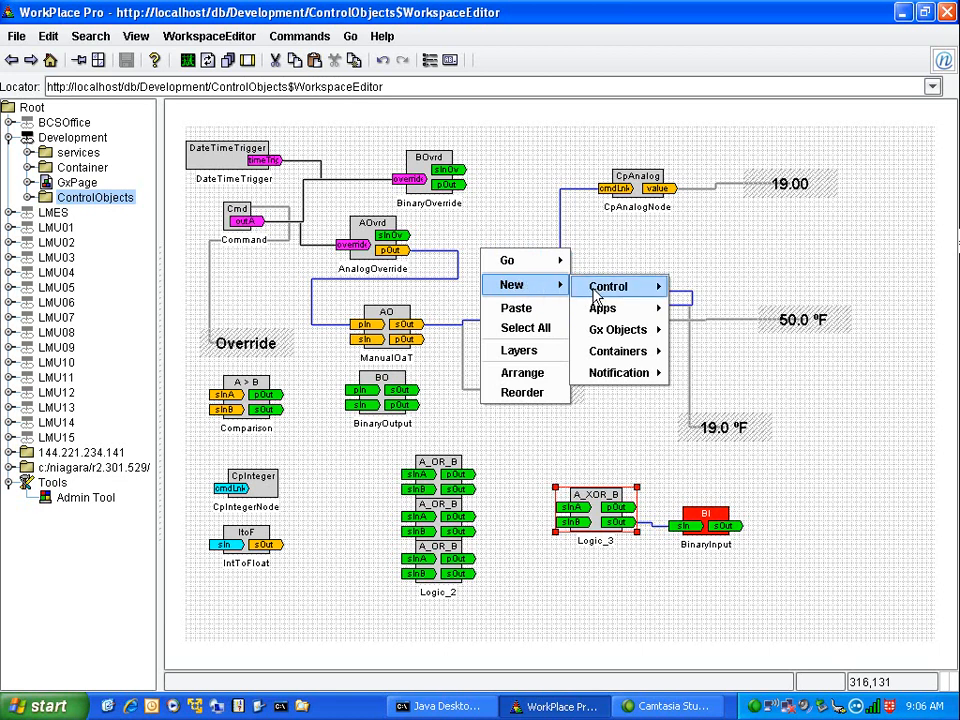
mouse_move(612, 296)
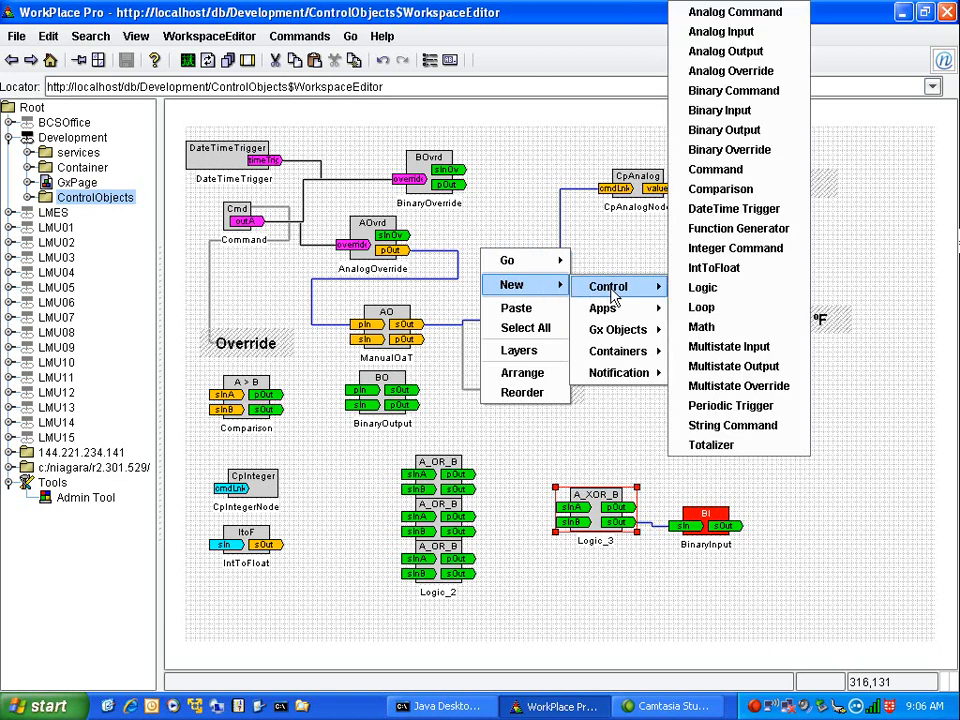
left_click(705, 309)
left_click_drag(528, 262, 568, 582)
Align Logic_3 with the uppermost A_OR_B object, raise BinaryInput beside it and position Loop directly below Logic_3
left_click_drag(604, 538, 581, 513)
left_click_drag(700, 520, 692, 485)
left_click_drag(551, 586, 591, 570)
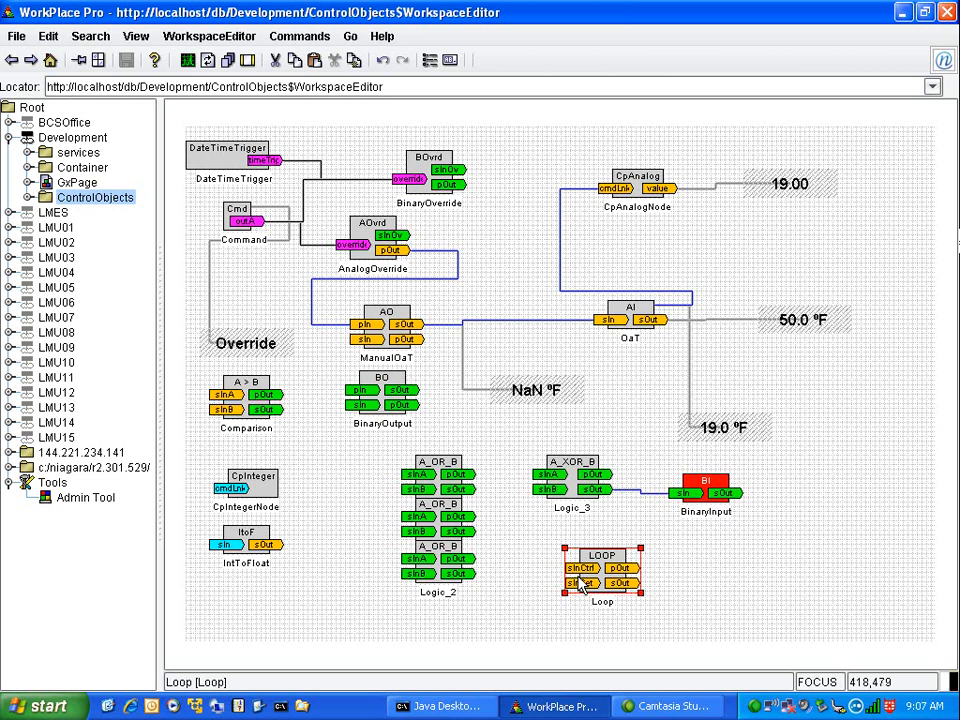
left_click_drag(606, 580, 567, 564)
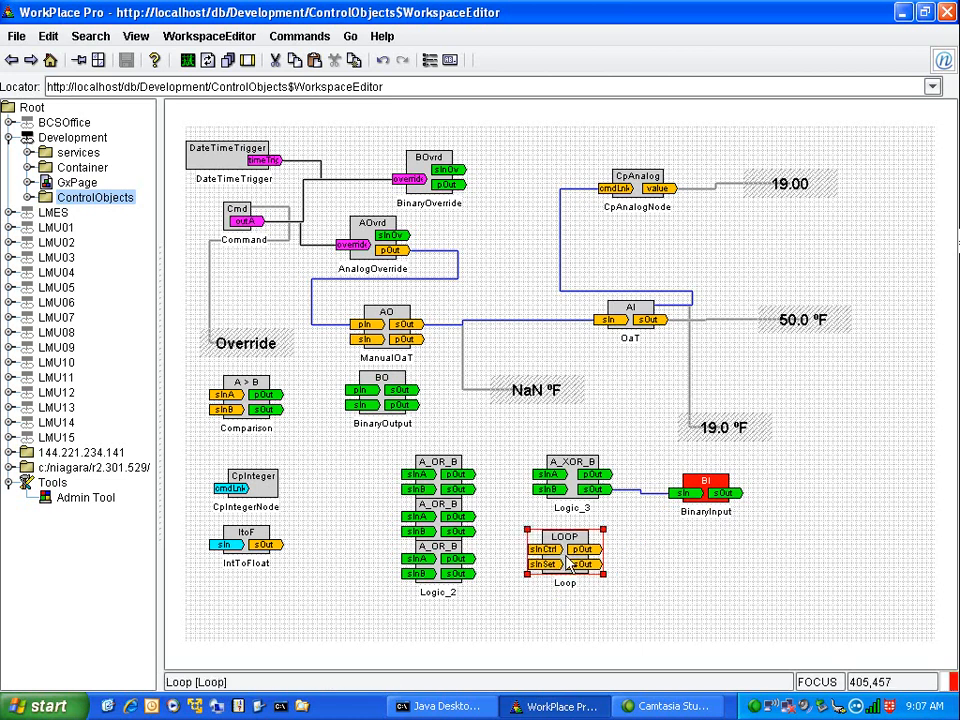
Examine the Loop object's configuration settings, including bias and proportionalConstant, and return to the workspace
right_click(567, 564)
mouse_move(658, 467)
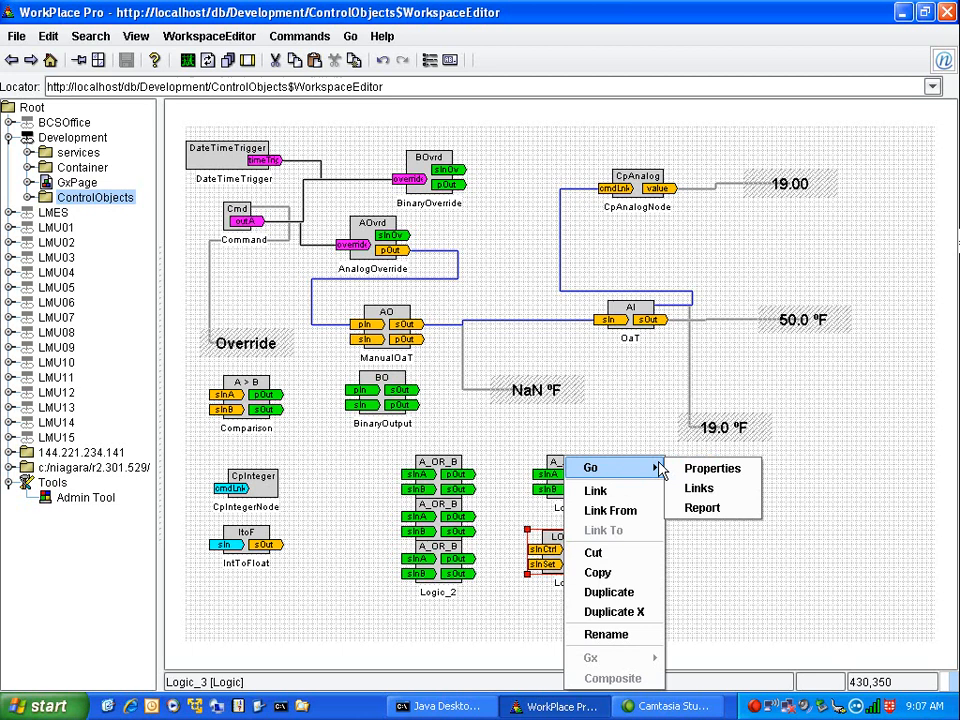
left_click(726, 474)
left_click(253, 119)
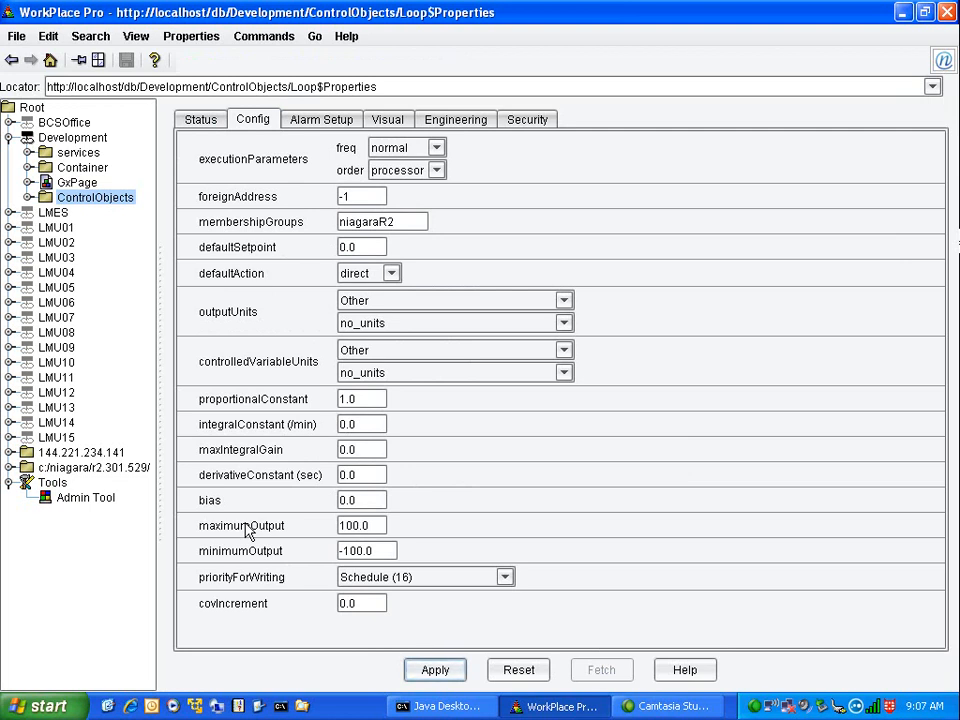
double_click(369, 500)
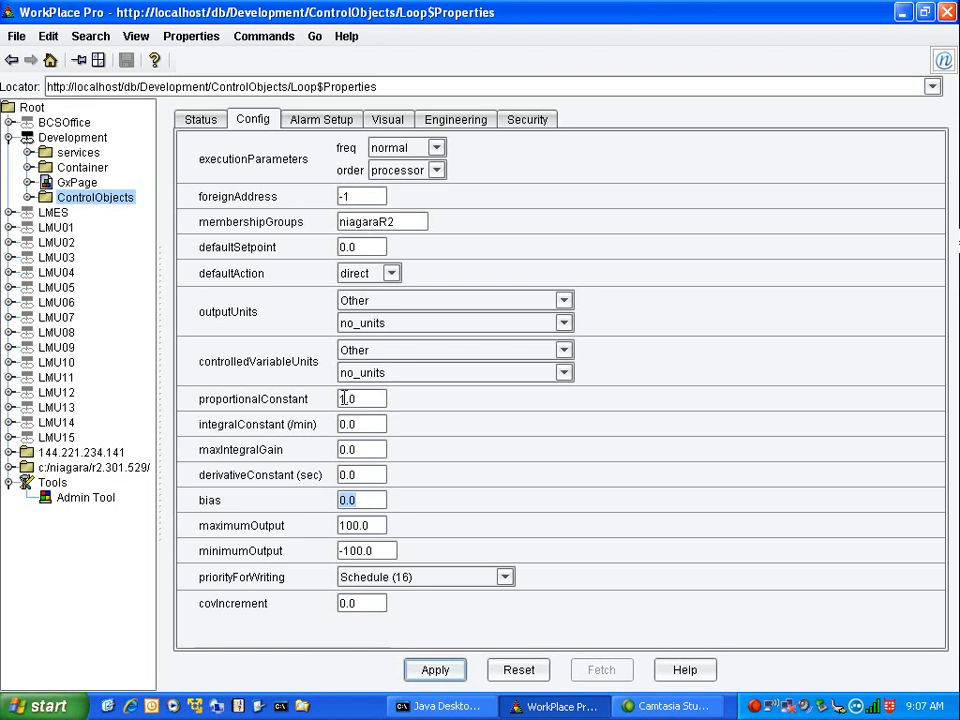
double_click(372, 398)
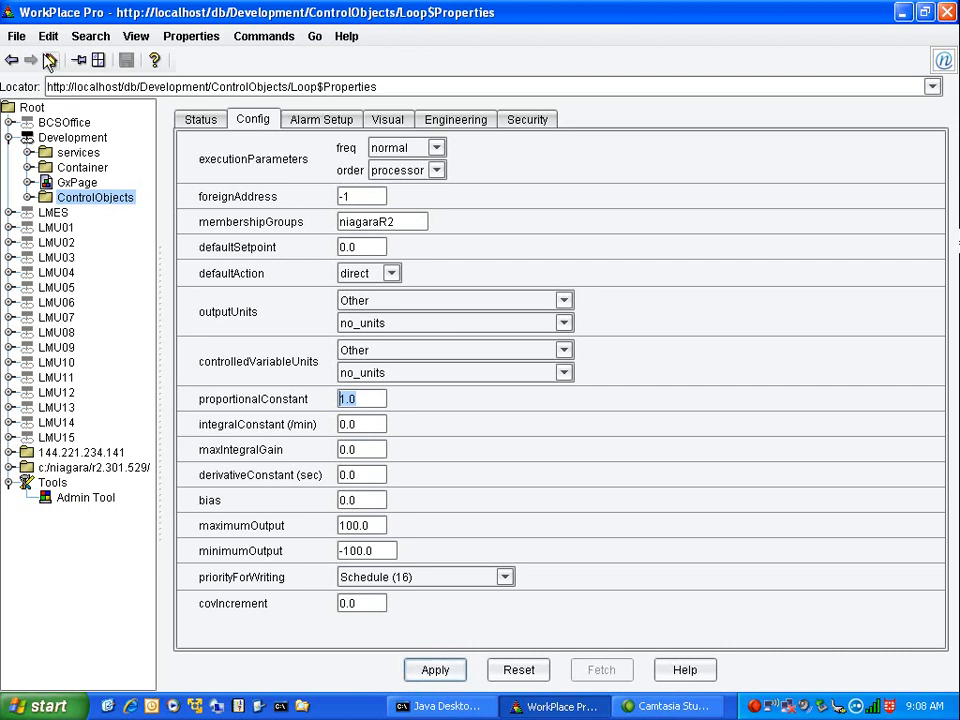
left_click(13, 60)
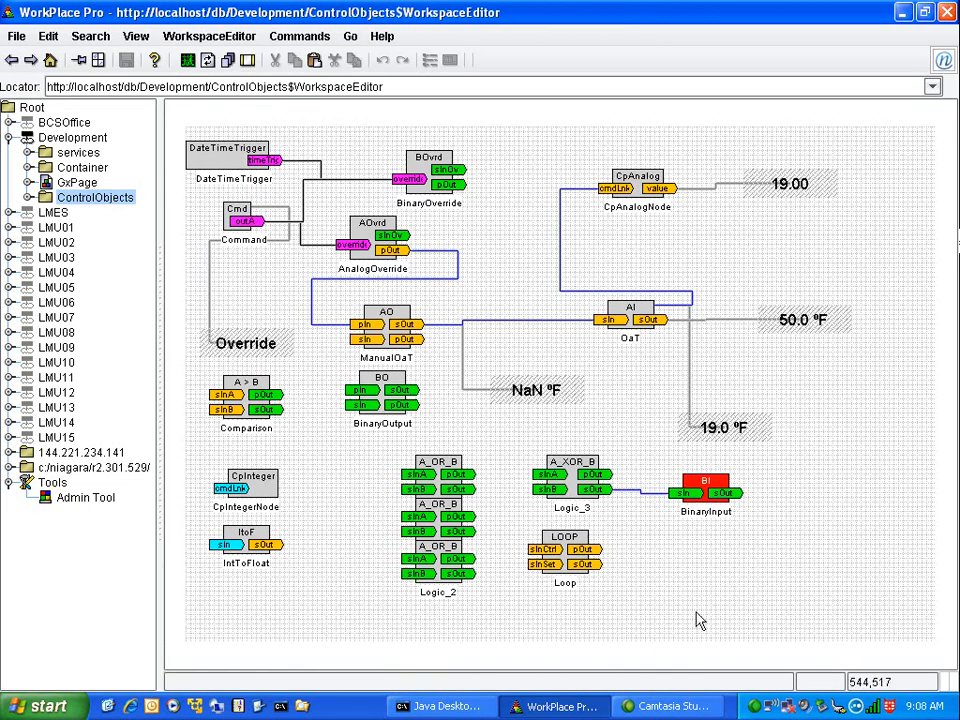
Add a Multistate Output control object and place it in the gap to the right of AnalogOverride
right_click(674, 592)
mouse_move(697, 571)
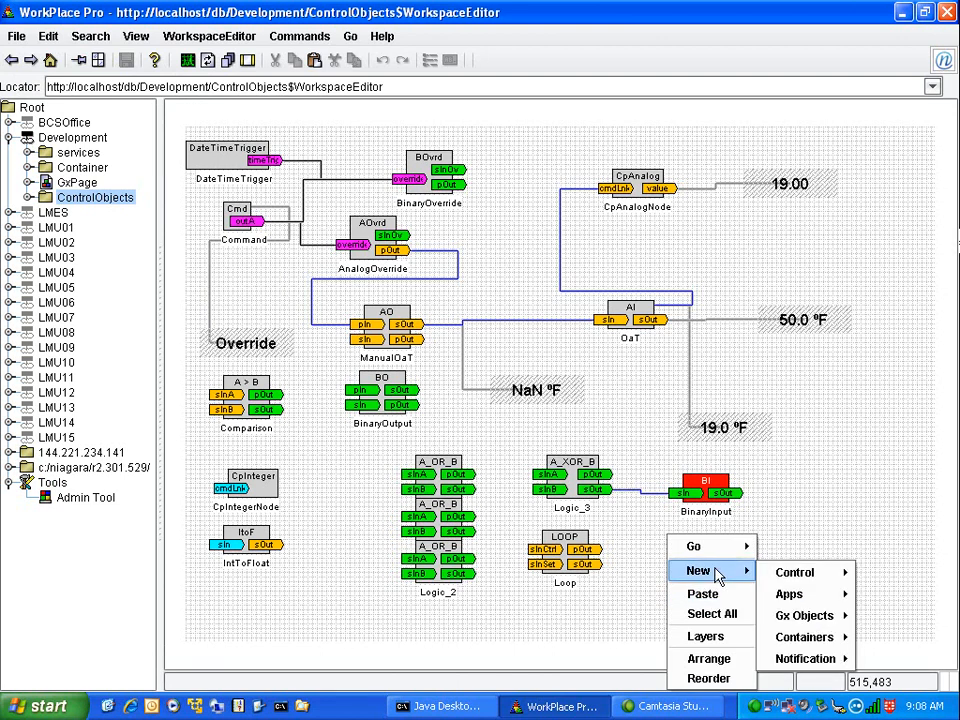
mouse_move(795, 578)
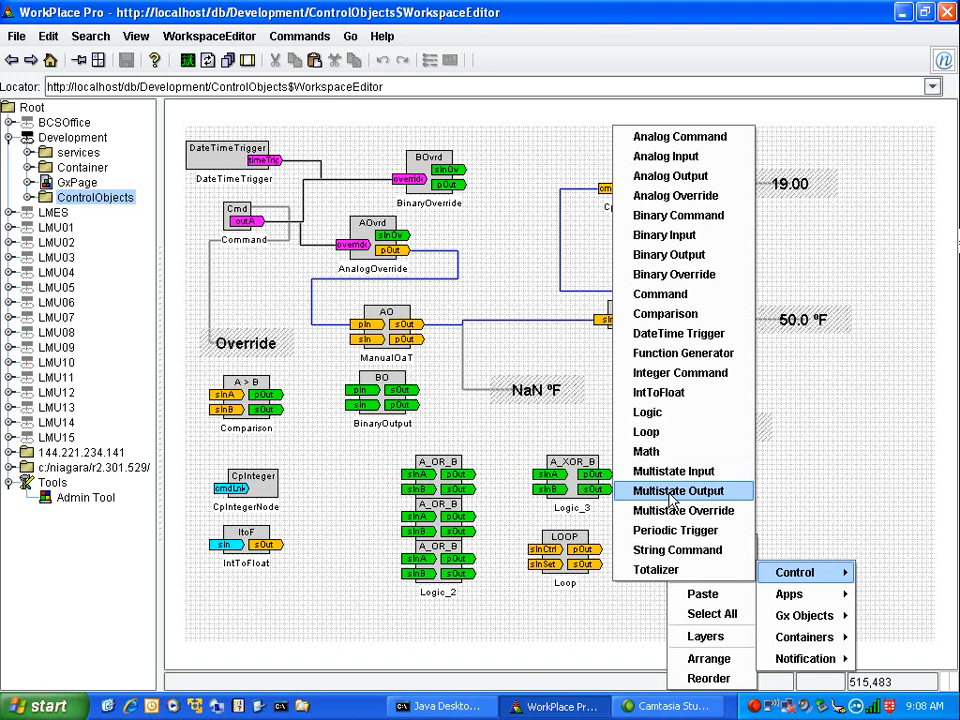
left_click(672, 492)
left_click_drag(616, 389, 516, 248)
Shift CpAnalogNode, OaT and their three value texts rightward, and move MultistateOutput up beside BinaryOverride
left_click_drag(645, 190, 726, 172)
left_click(808, 167)
left_click_drag(808, 167, 854, 153)
left_click(790, 319)
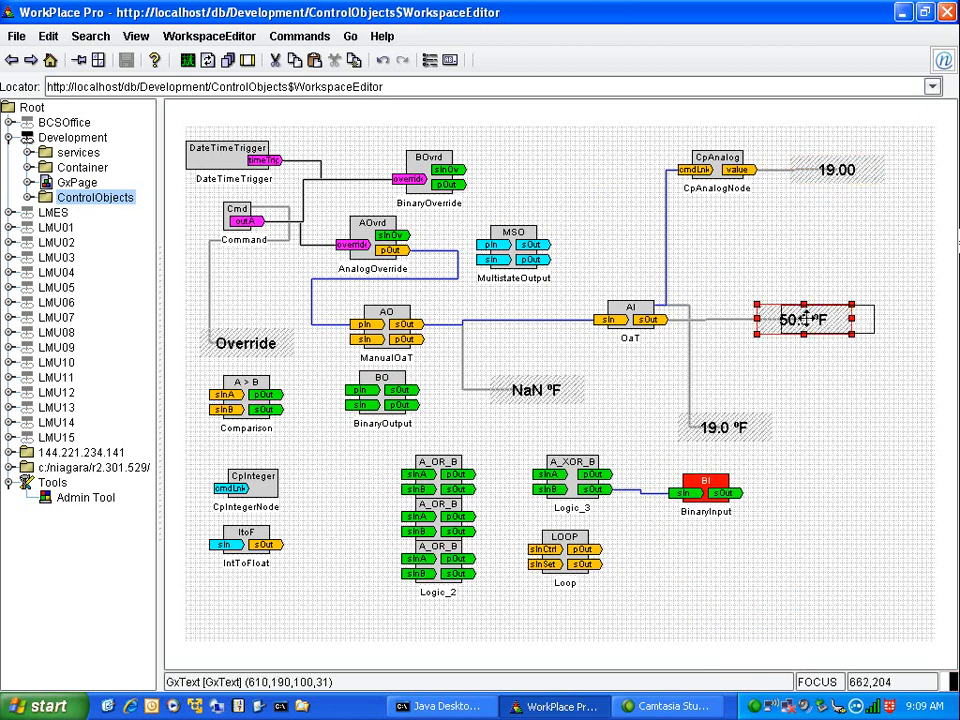
left_click_drag(790, 319, 832, 319)
left_click_drag(626, 315, 696, 314)
left_click_drag(718, 437, 761, 442)
left_click_drag(698, 316, 722, 302)
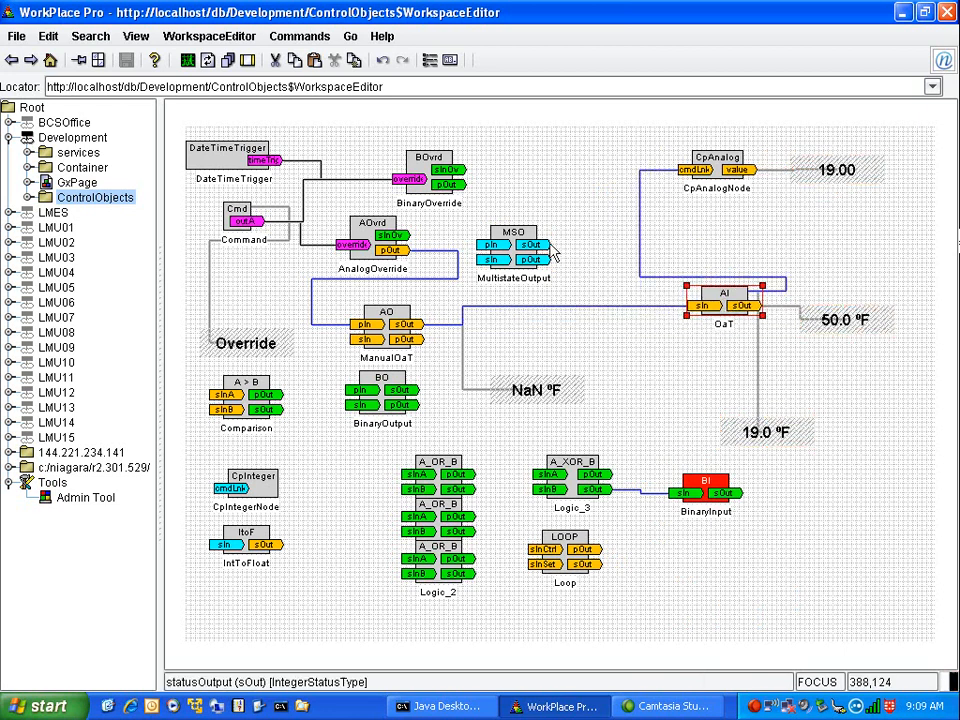
left_click_drag(511, 251, 544, 214)
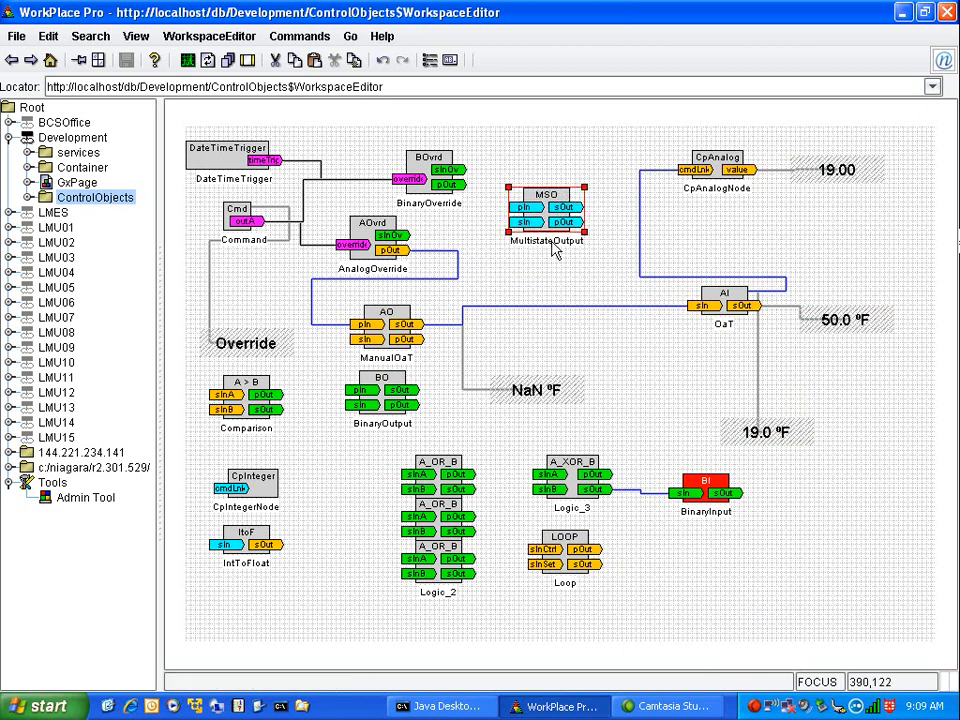
Clear MultistateOutput's manualAuto, emergencySet and emergencyAuto command tags, keeping only manualSet, apply the change and return to the workspace
right_click(545, 205)
mouse_move(620, 216)
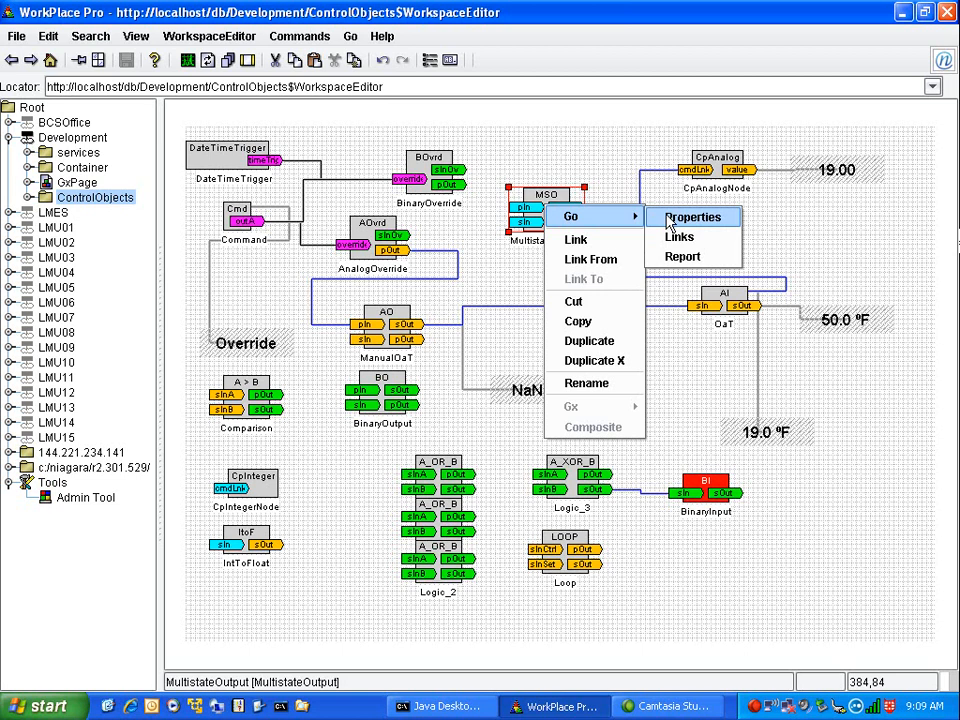
left_click(667, 220)
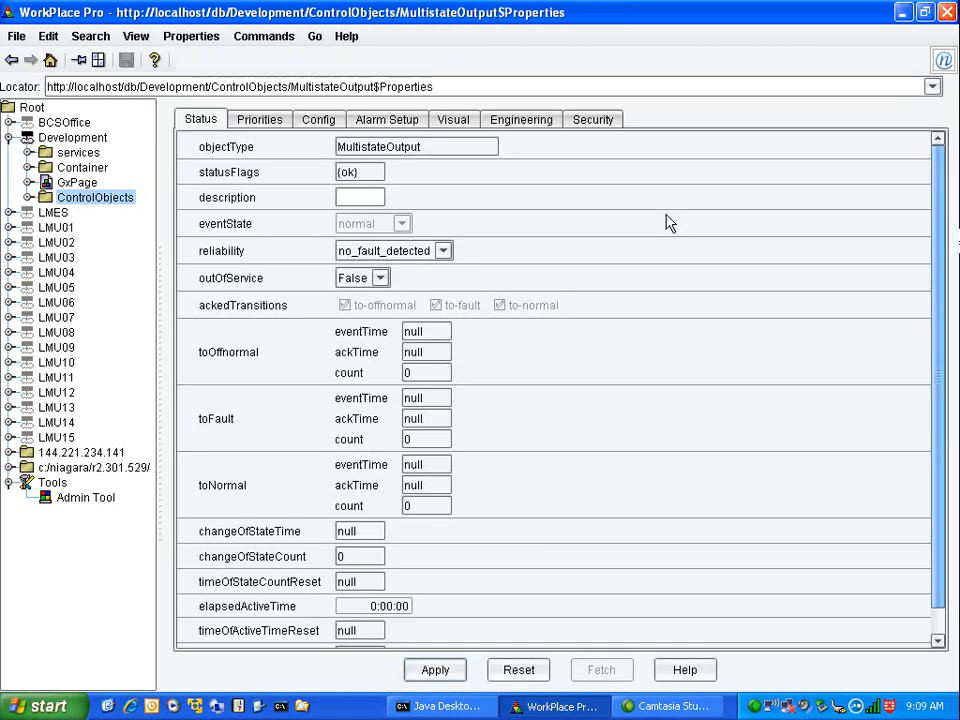
left_click(458, 119)
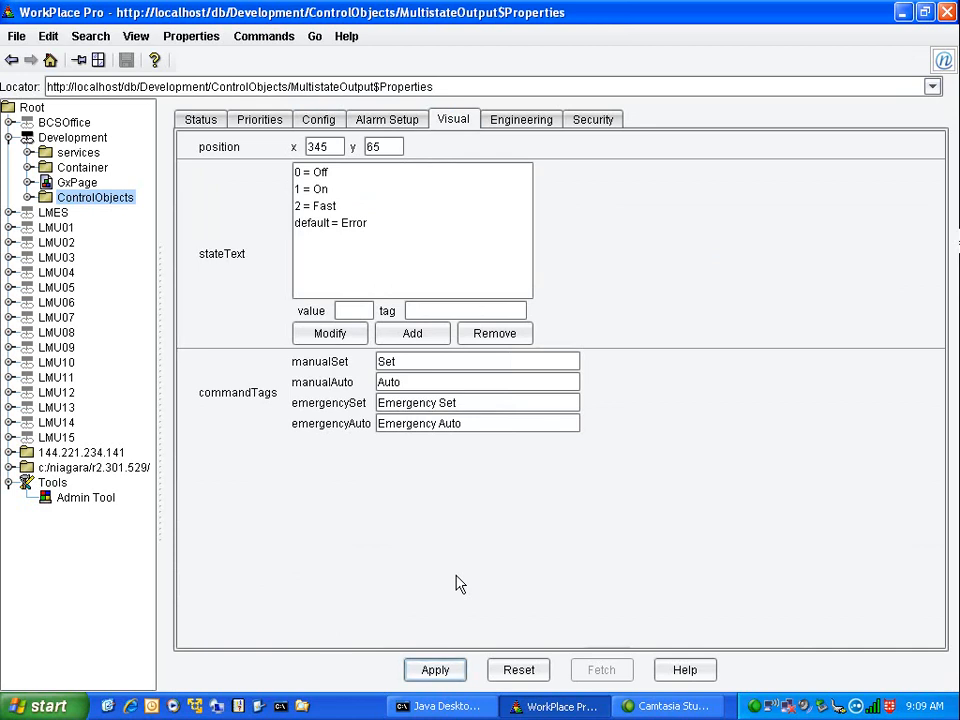
left_click_drag(415, 383, 312, 378)
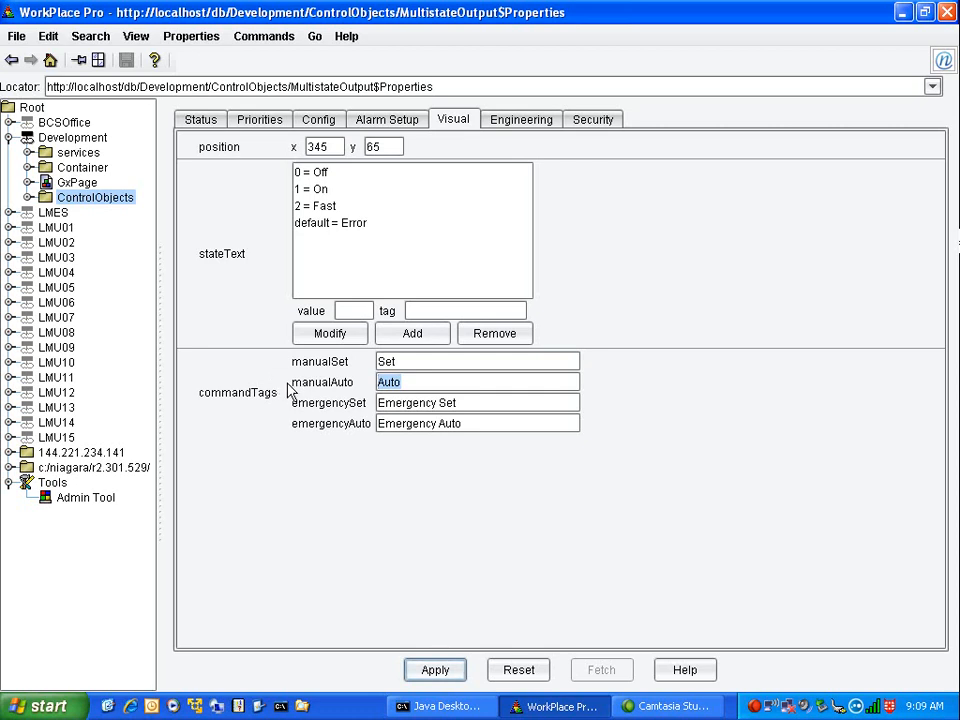
key("BackSpace")
left_click_drag(459, 400, 321, 446)
key("BackSpace")
left_click_drag(469, 425, 317, 482)
key("BackSpace")
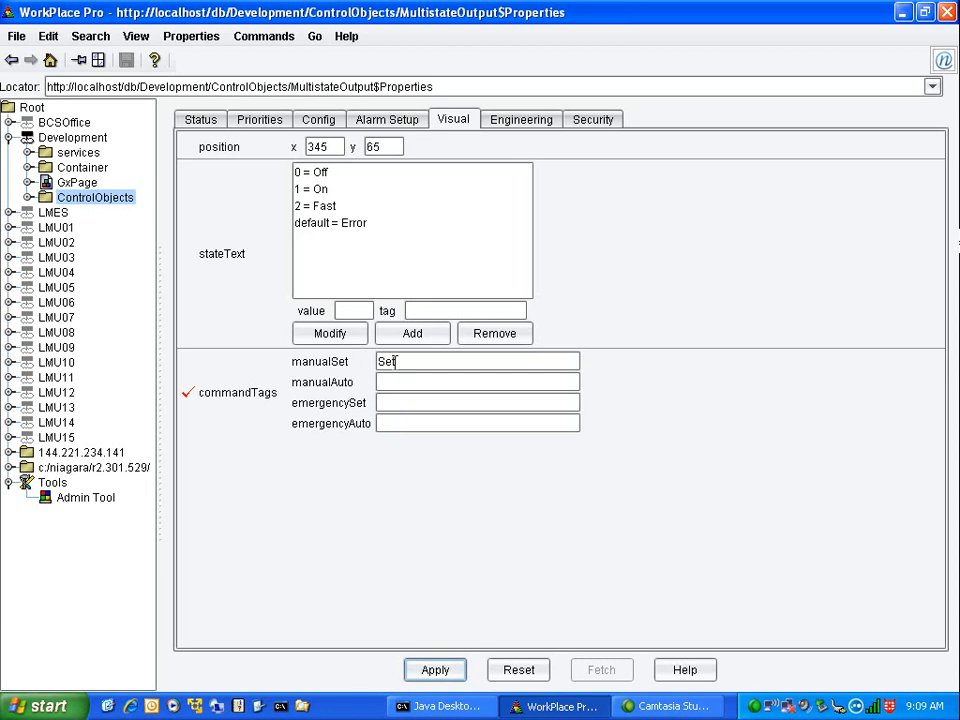
left_click(436, 673)
left_click(11, 60)
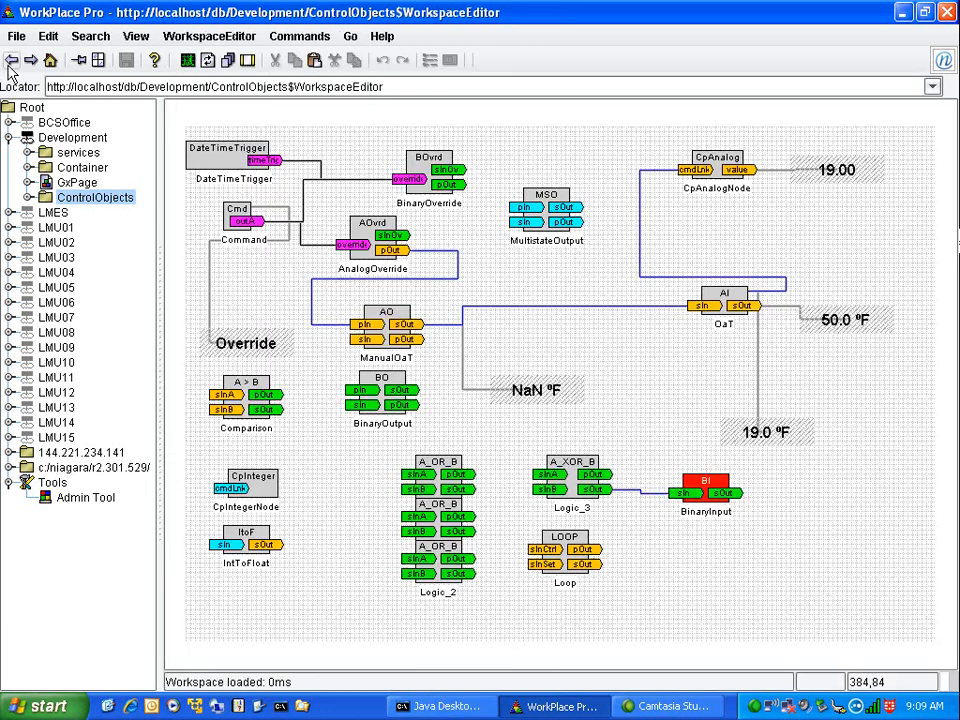
Switch to the live workspace and command MultistateOutput to On
left_click(187, 61)
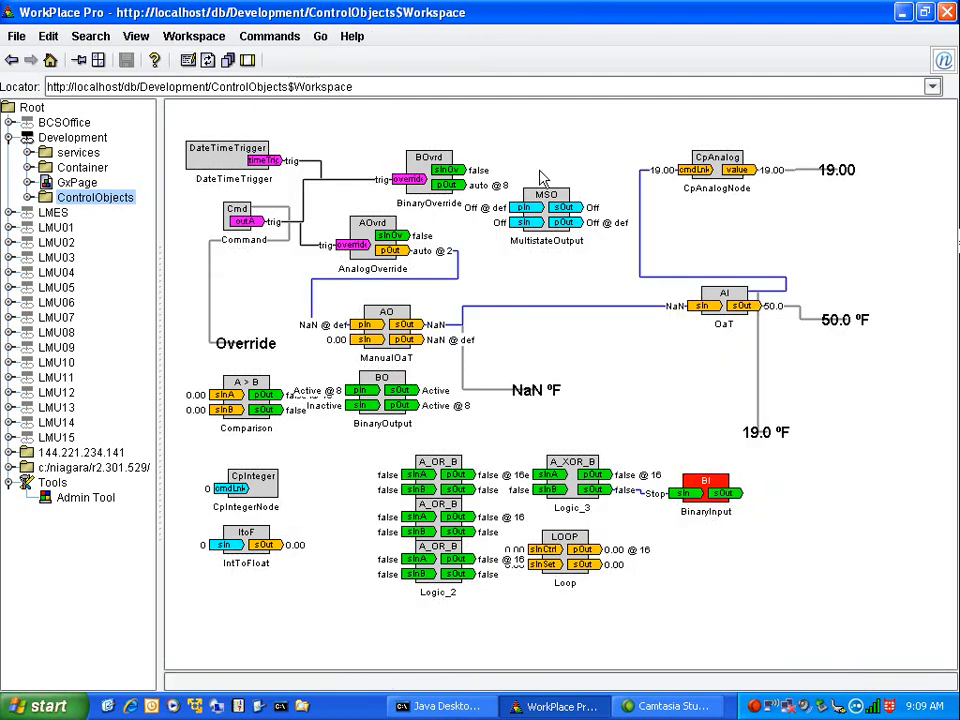
right_click(557, 220)
left_click(579, 243)
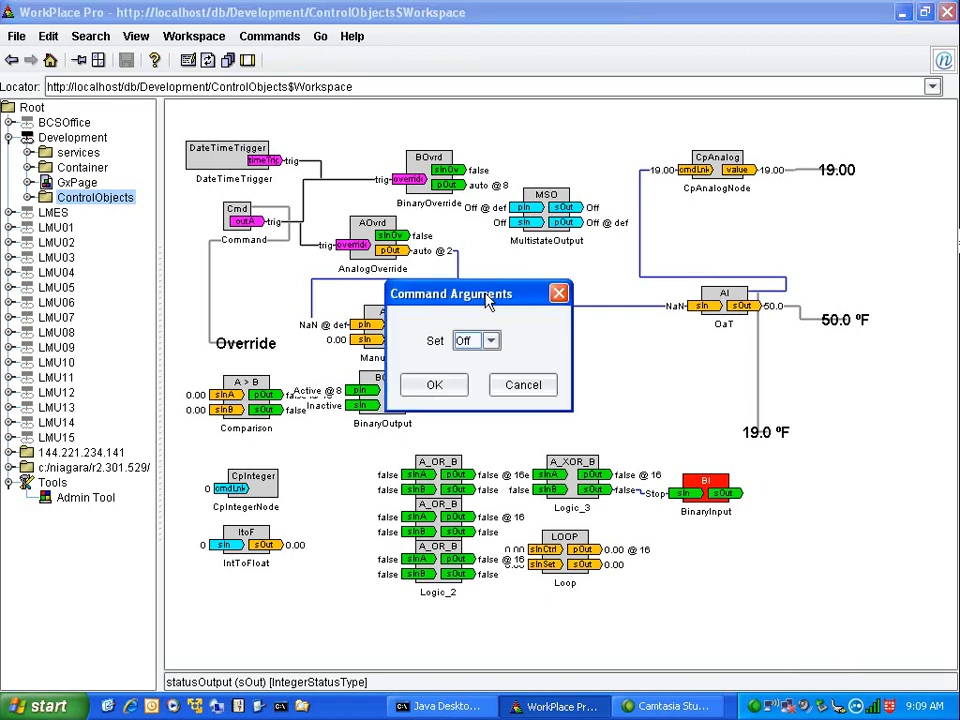
left_click(493, 342)
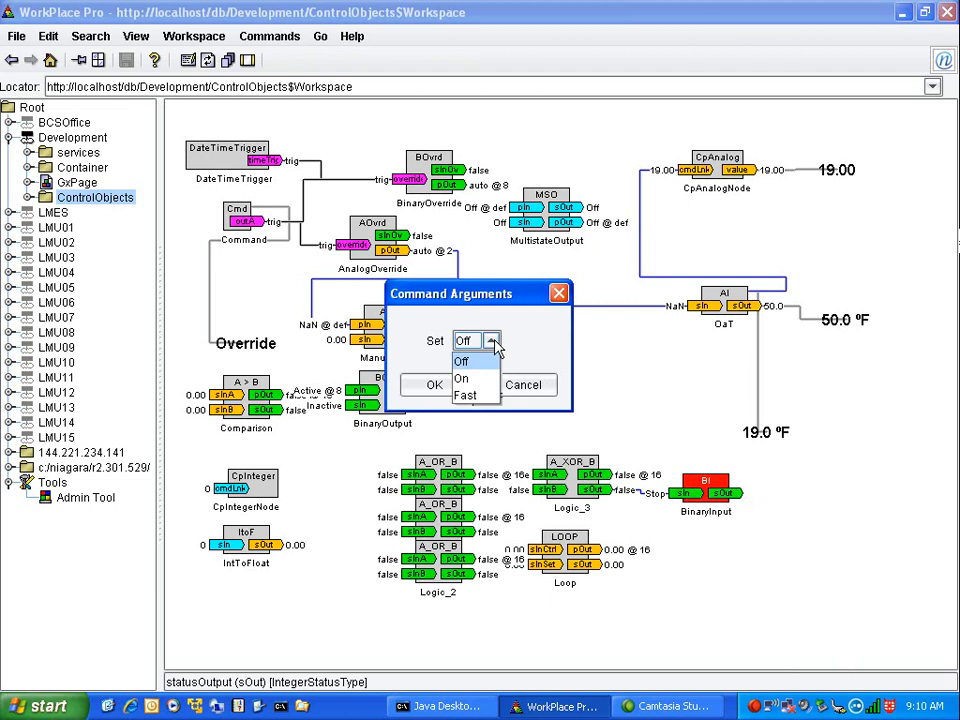
left_click(463, 380)
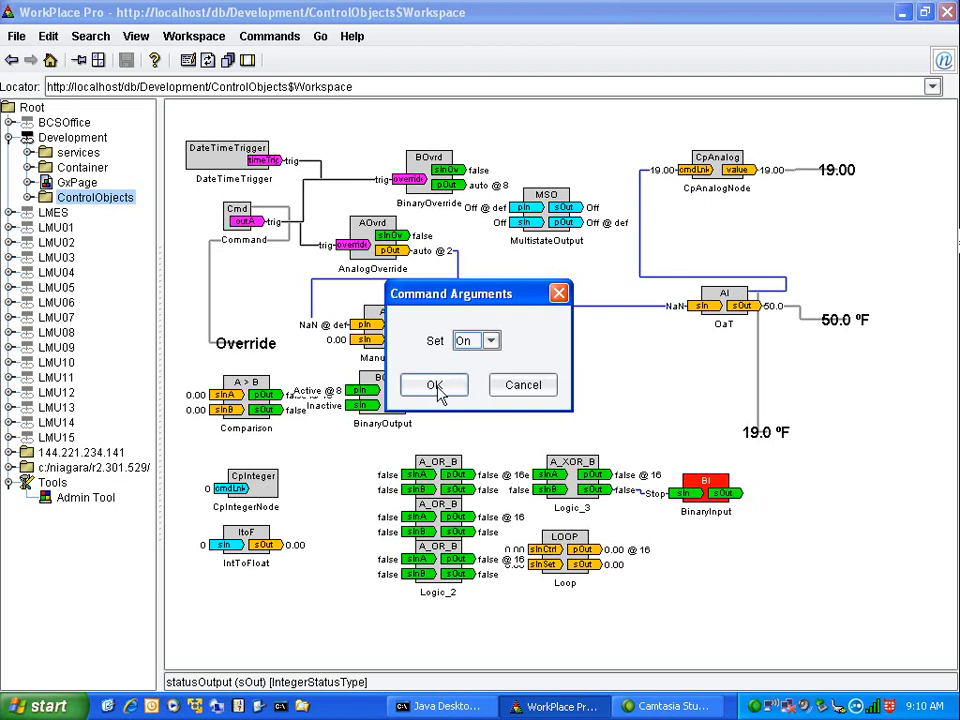
left_click(435, 386)
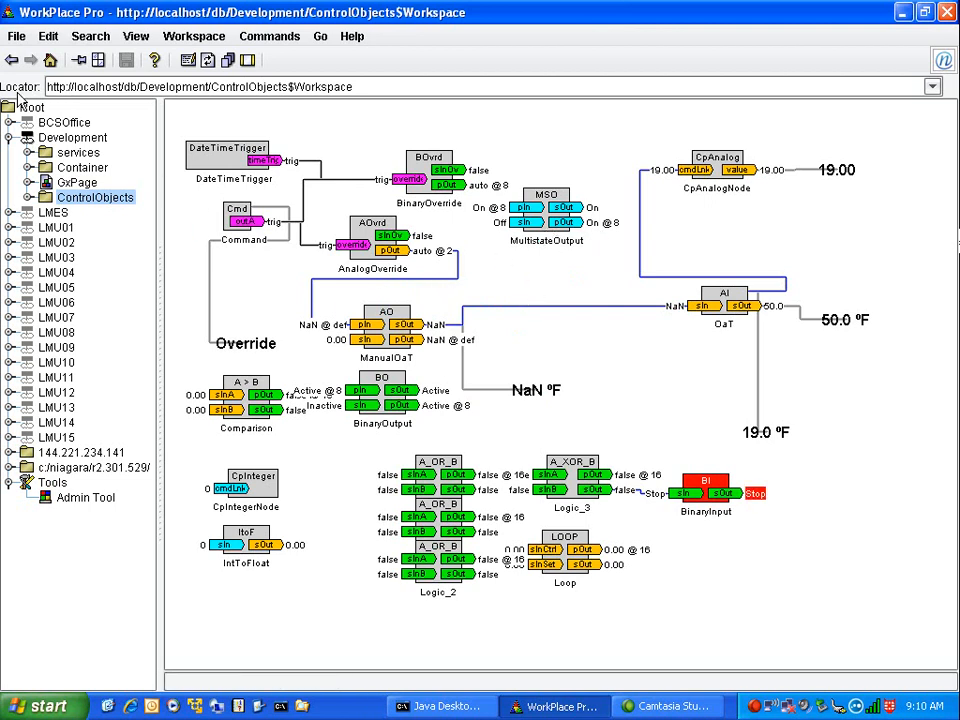
In the workspace editor, move IntToFloat below CpAnalogNode and link MultistateOutput's statusOutput to its statusInput
left_click(187, 60)
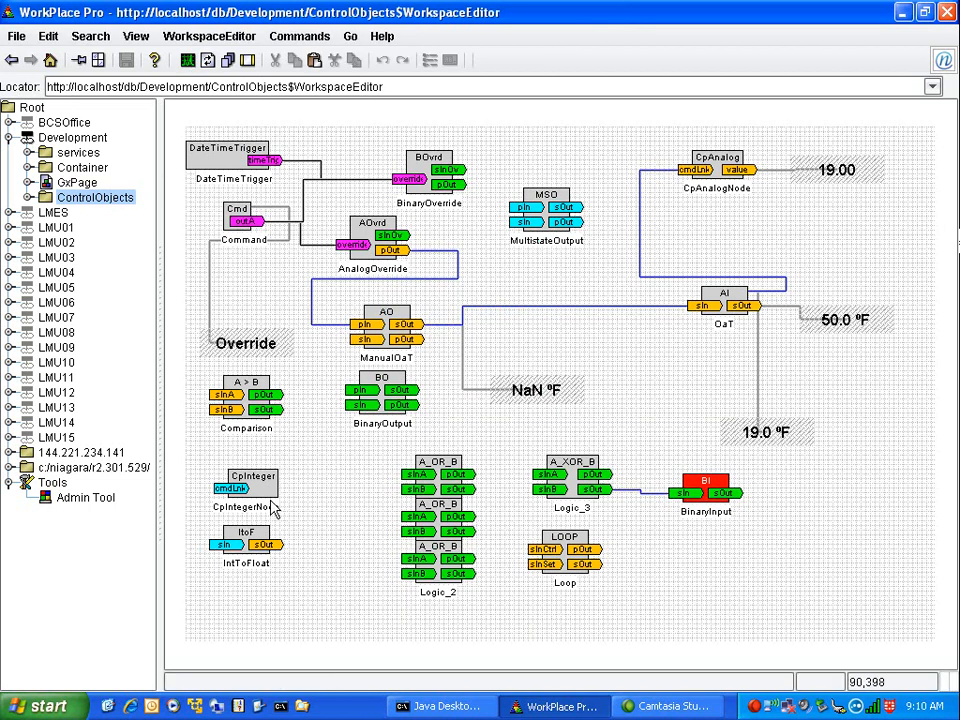
left_click_drag(246, 545, 720, 236)
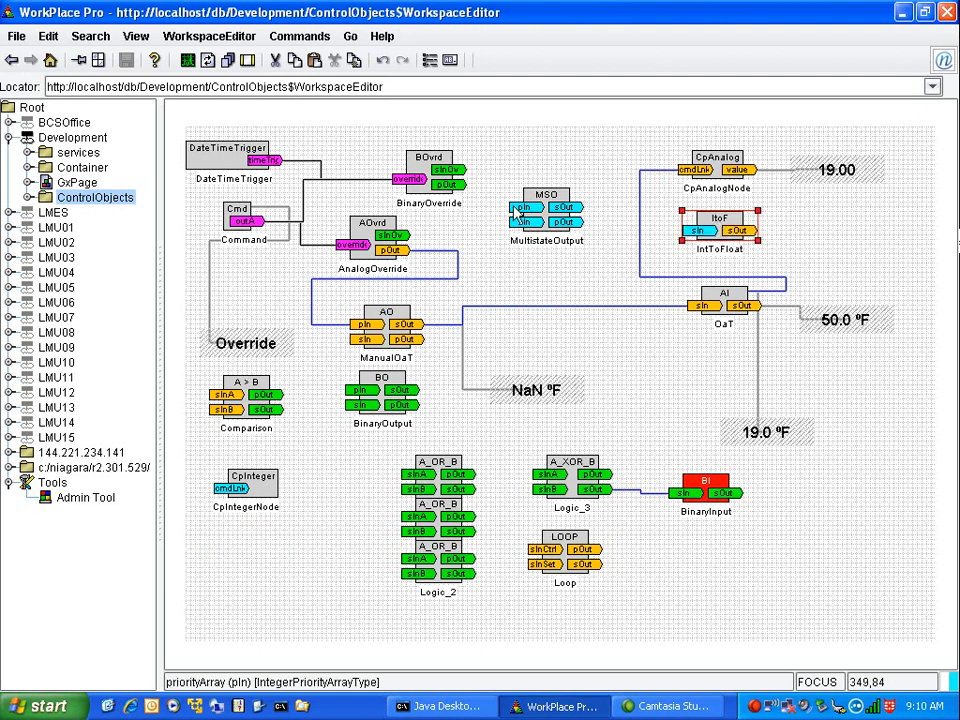
right_click(538, 206)
left_click(580, 241)
left_click(712, 231)
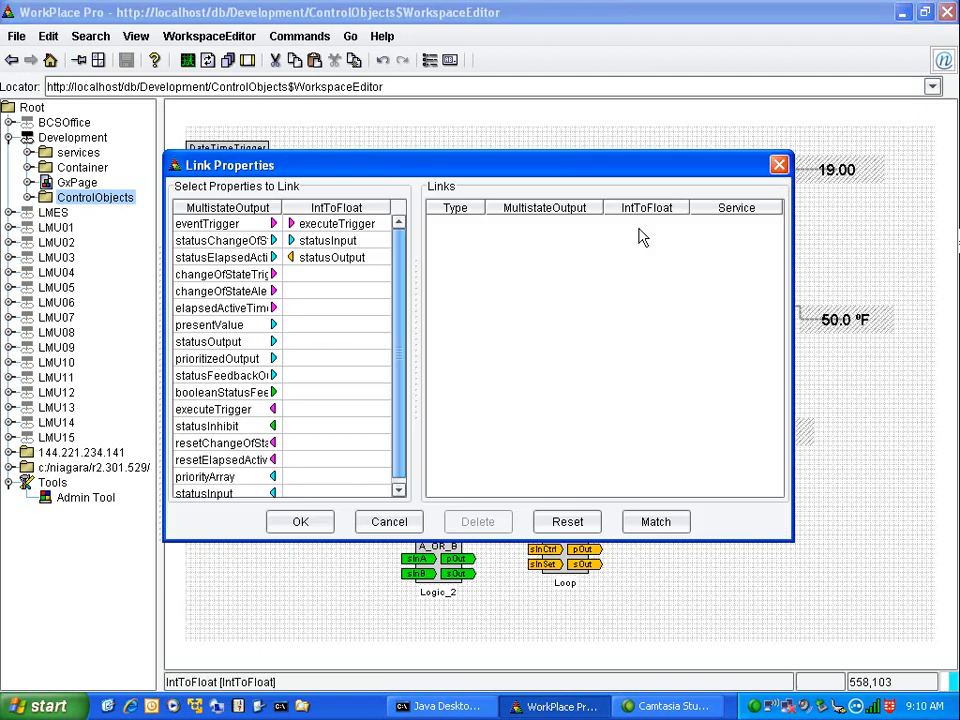
left_click(368, 242)
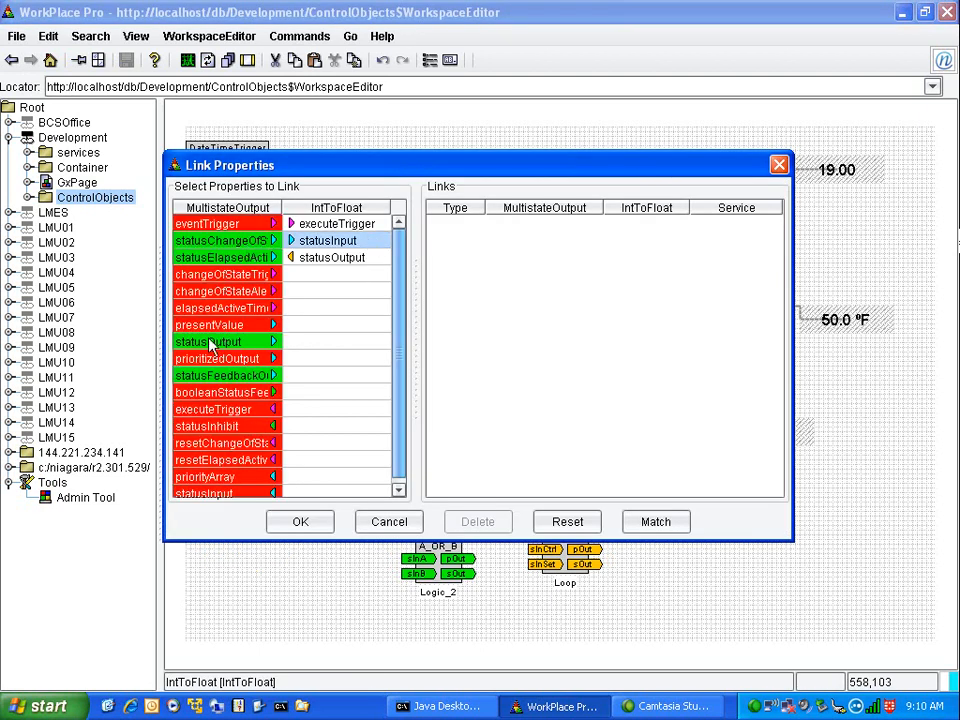
left_click(224, 346)
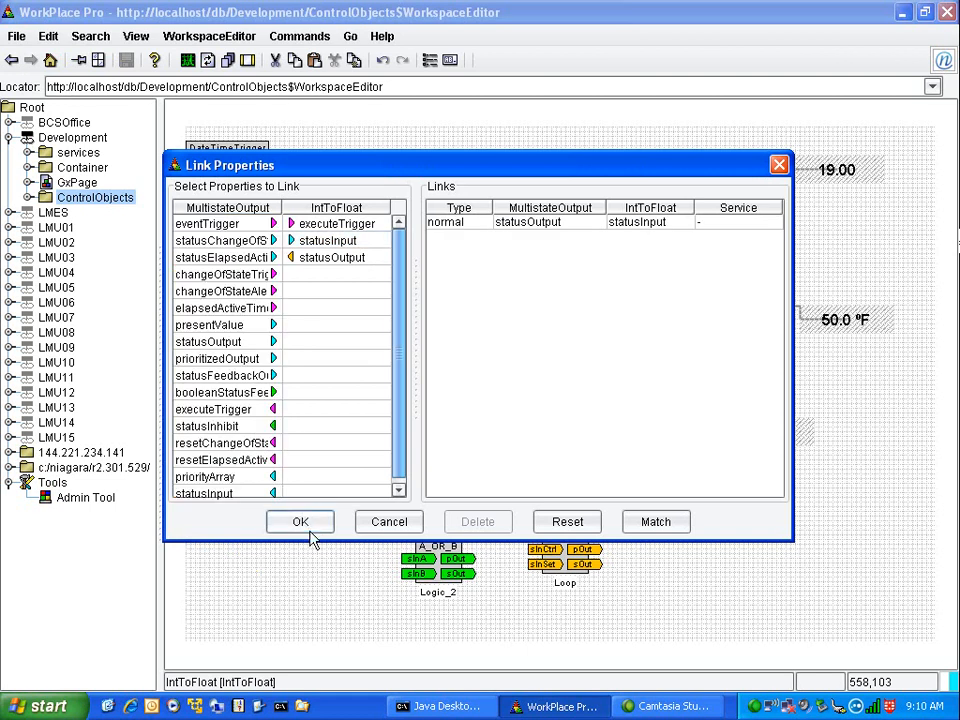
left_click(304, 521)
Reposition MultistateOutput and IntToFloat so that the link between them runs straight
left_click_drag(718, 228, 695, 224)
left_click_drag(555, 212, 535, 235)
left_click(611, 289)
left_click_drag(702, 217, 715, 222)
Switch to the live workspace and command MultistateOutput to Fast
left_click(188, 61)
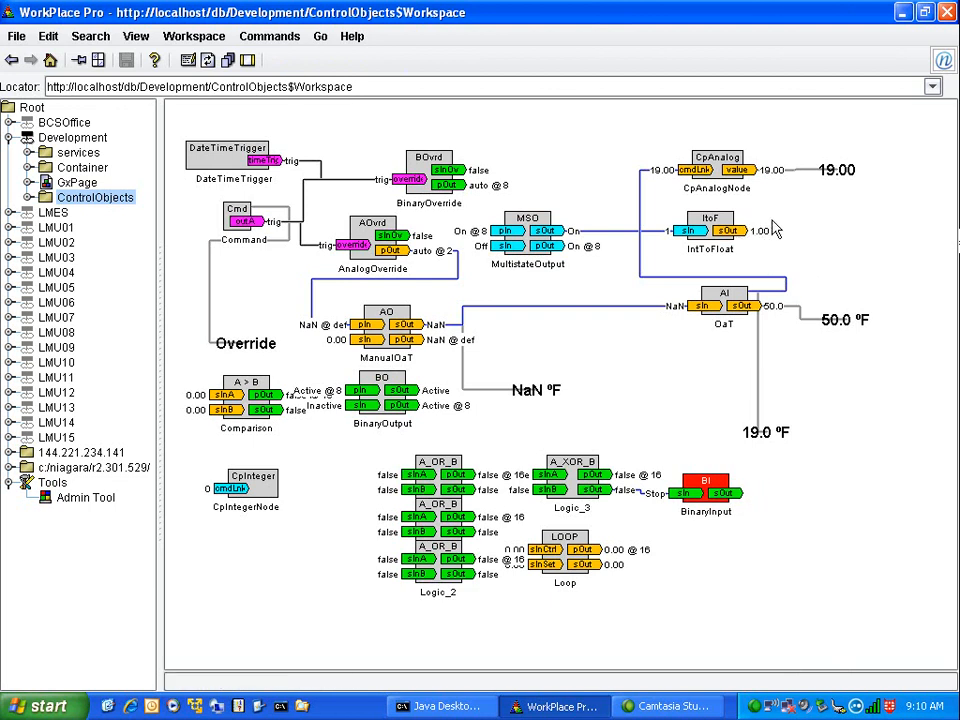
right_click(540, 232)
left_click(558, 265)
left_click(491, 341)
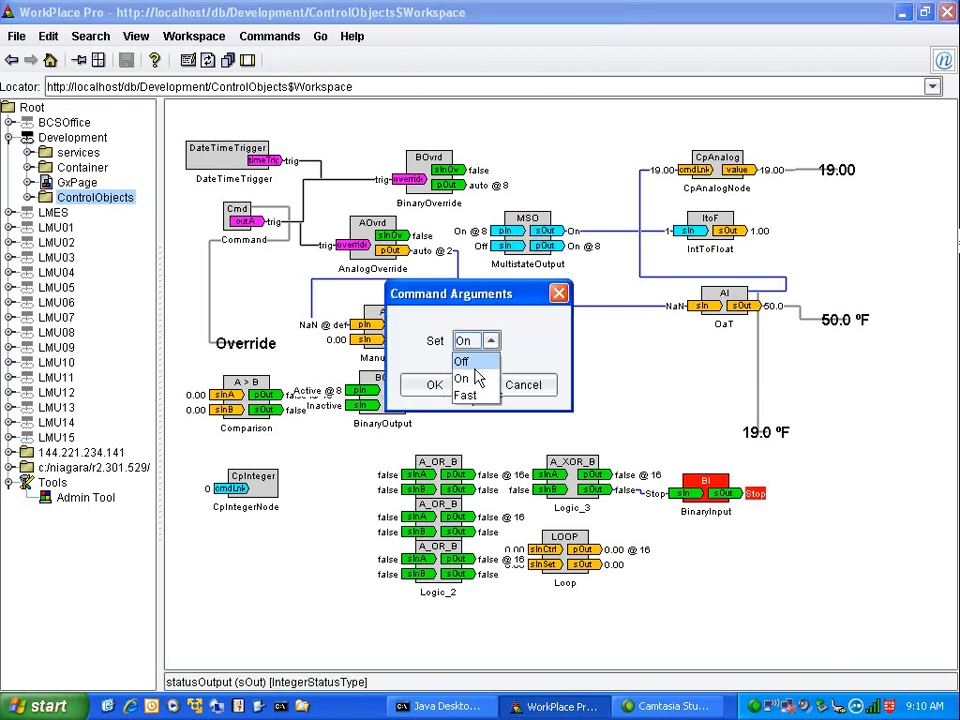
left_click(466, 396)
left_click(443, 393)
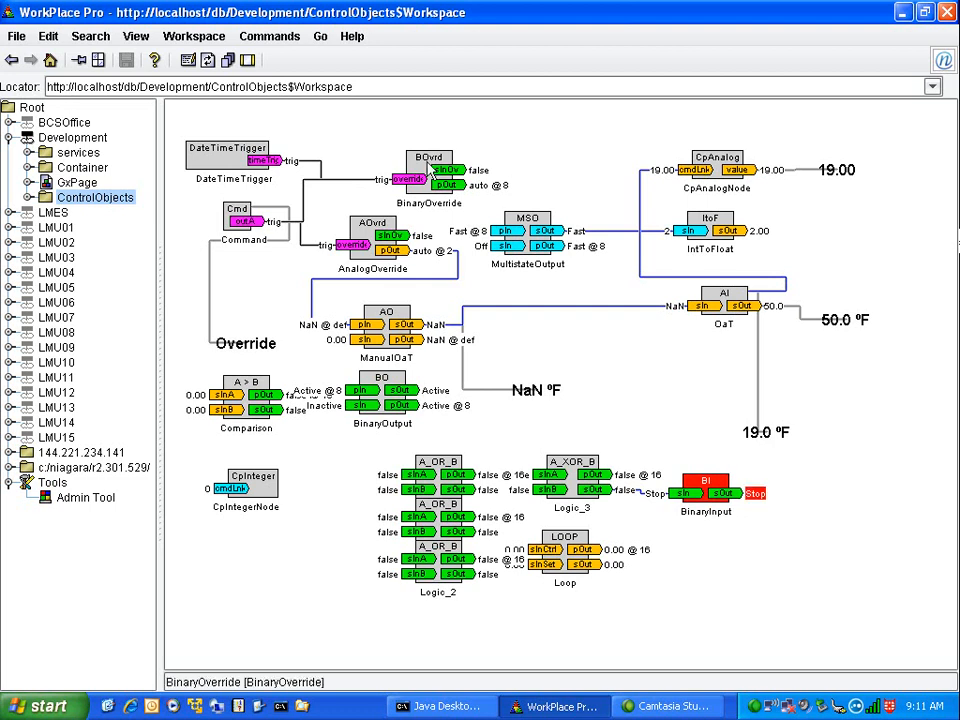
Return to the workspace editor and shift MultistateOutput and IntToFloat leftward, freeing space beside IntToFloat
left_click(189, 60)
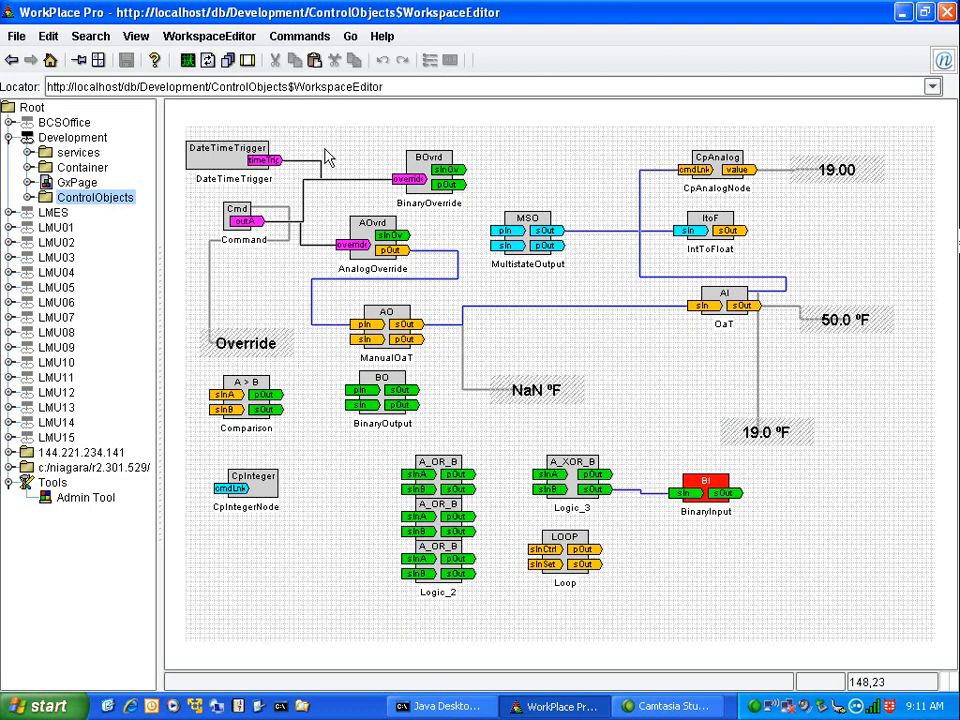
left_click_drag(707, 252, 660, 262)
left_click_drag(535, 238, 491, 256)
left_click_drag(669, 233, 619, 256)
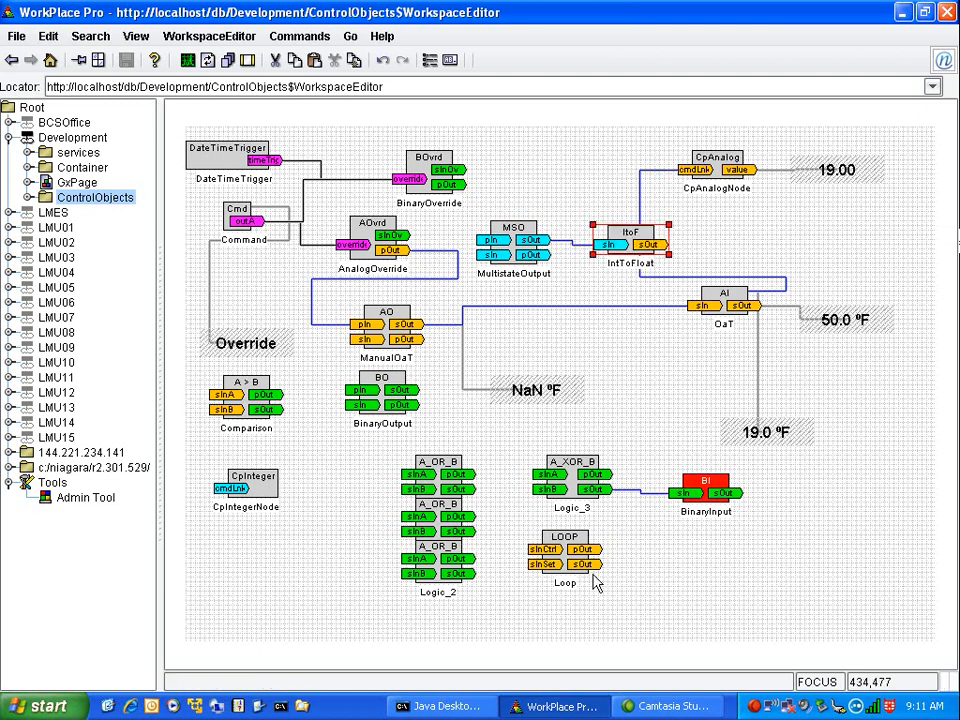
Add a second Comparison object and place it to the right of IntToFloat, below CpAnalogNode
right_click(260, 537)
mouse_move(276, 585)
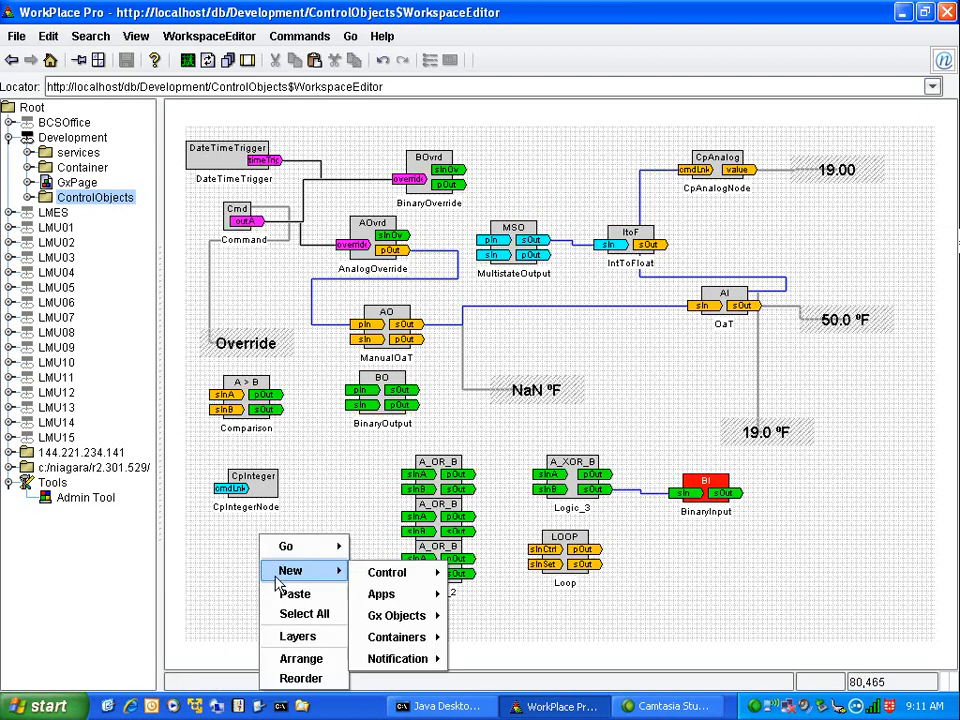
mouse_move(352, 574)
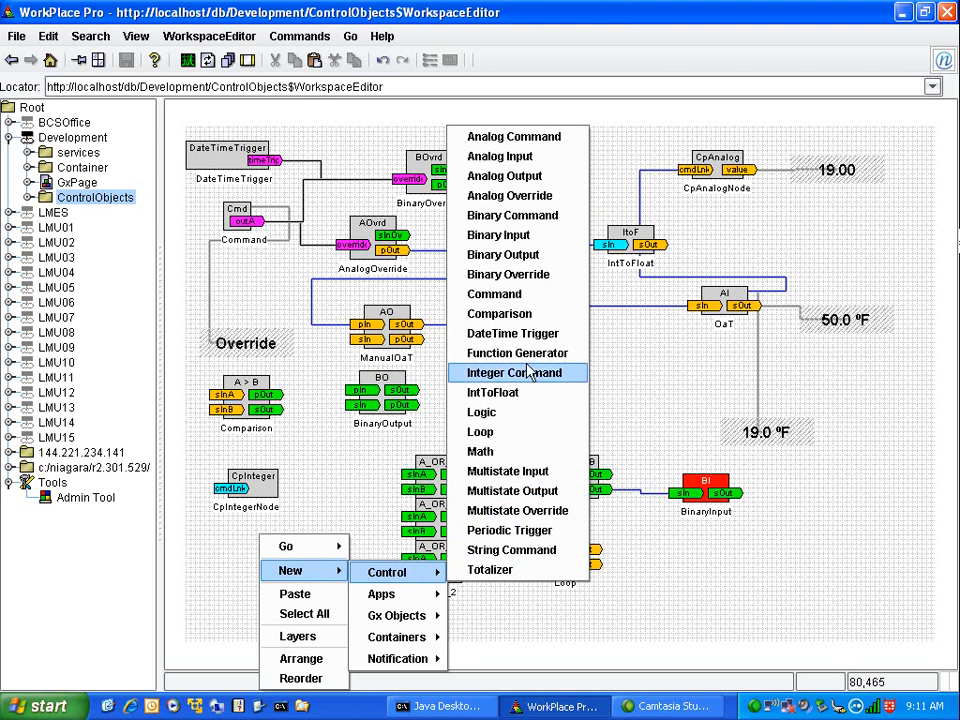
left_click(512, 316)
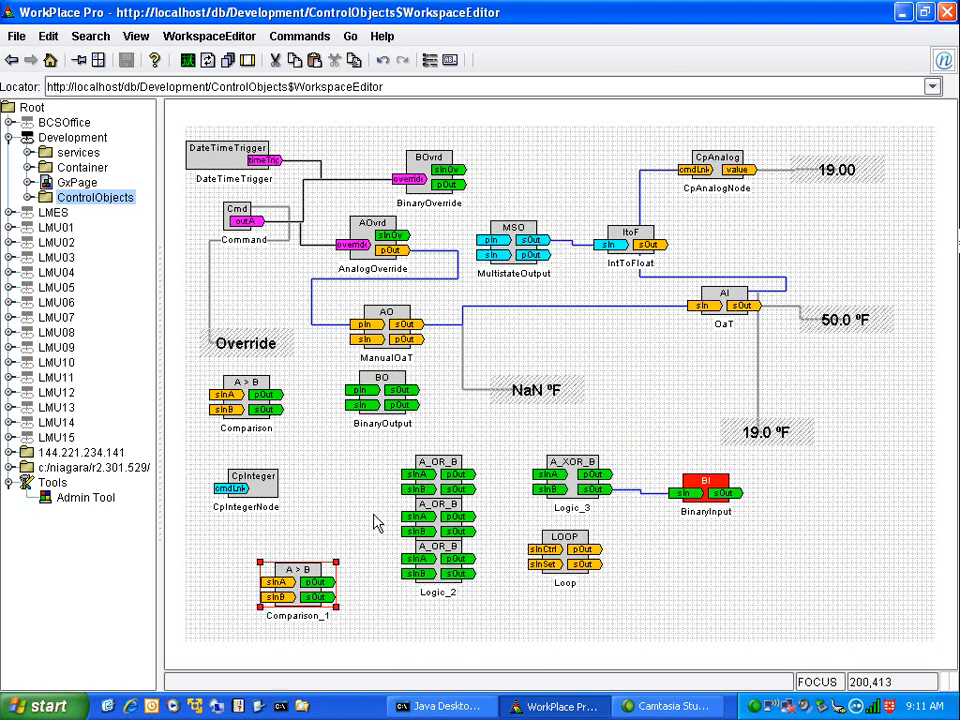
left_click_drag(287, 585, 734, 245)
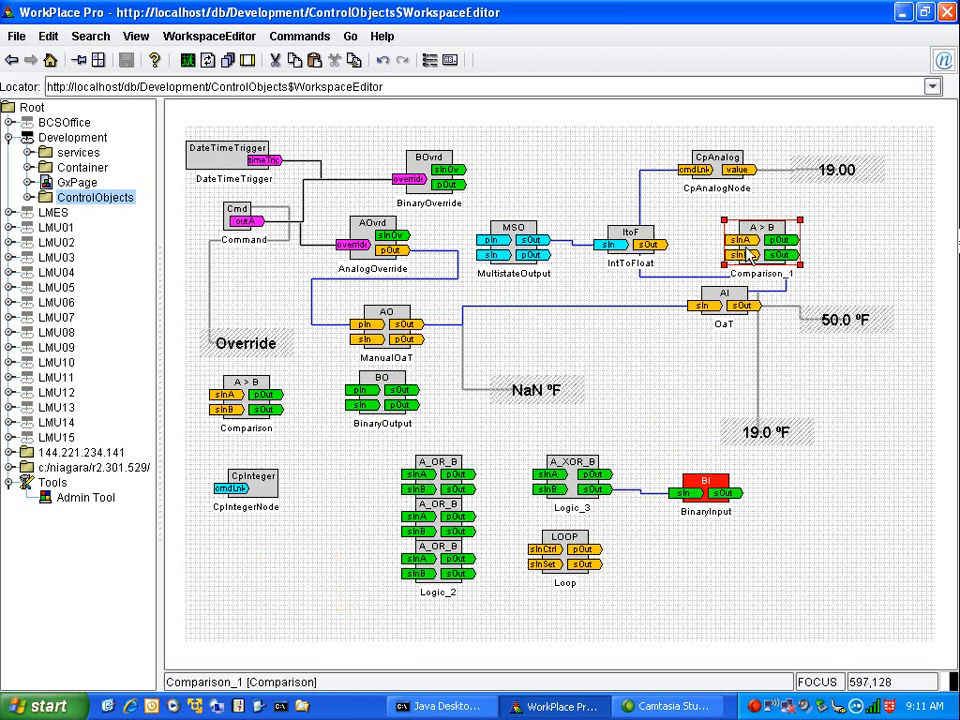
Link IntToFloat's statusOutput to Comparison_1's statusInputA
right_click(660, 243)
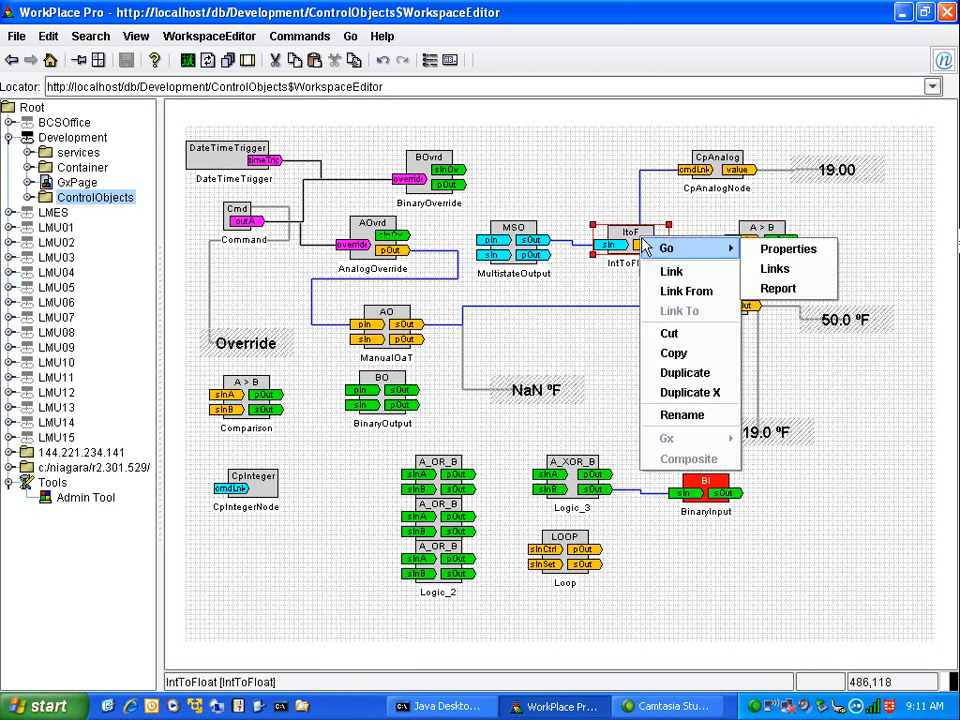
left_click(684, 272)
left_click_drag(654, 243, 752, 241)
left_click(307, 243)
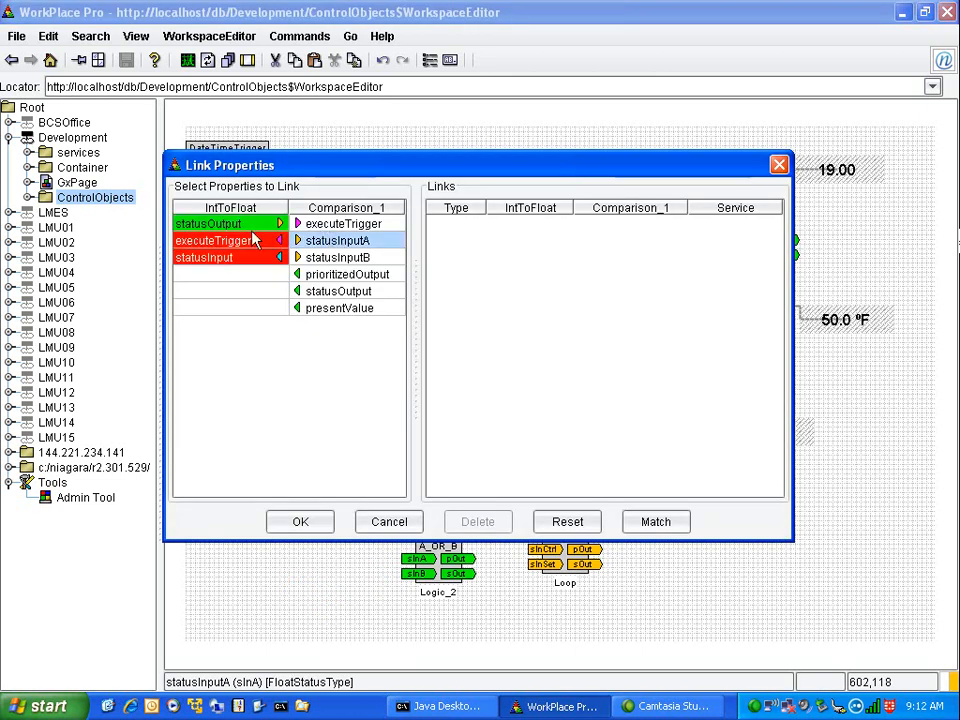
left_click(252, 226)
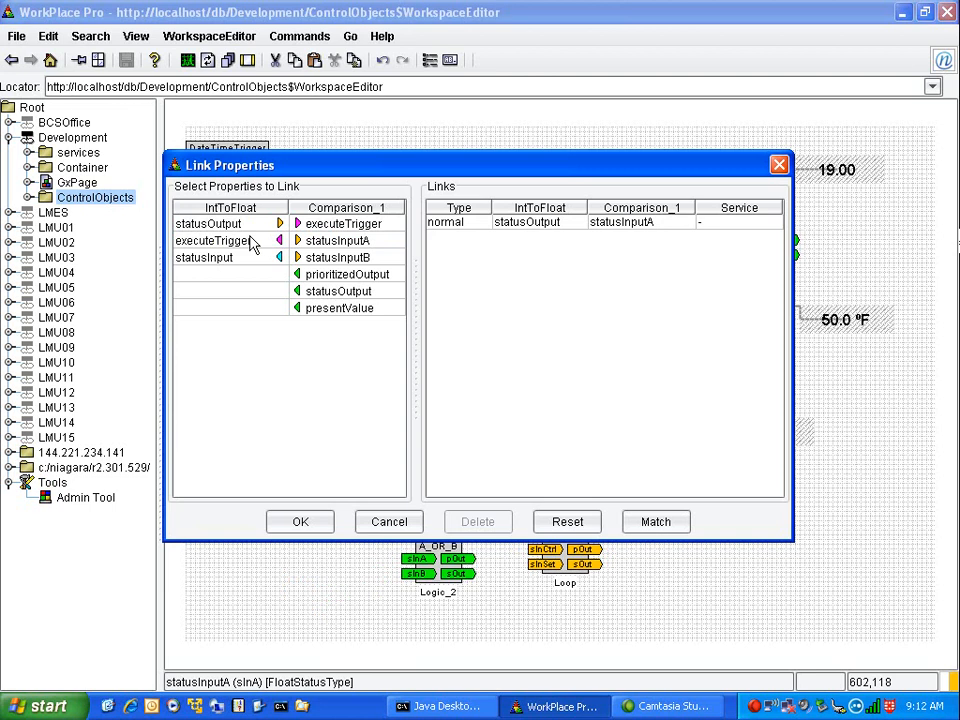
left_click(306, 526)
Set defaultB to 1 in Comparison_1's configuration properties and return to the workspace
left_click(760, 245)
right_click(758, 250)
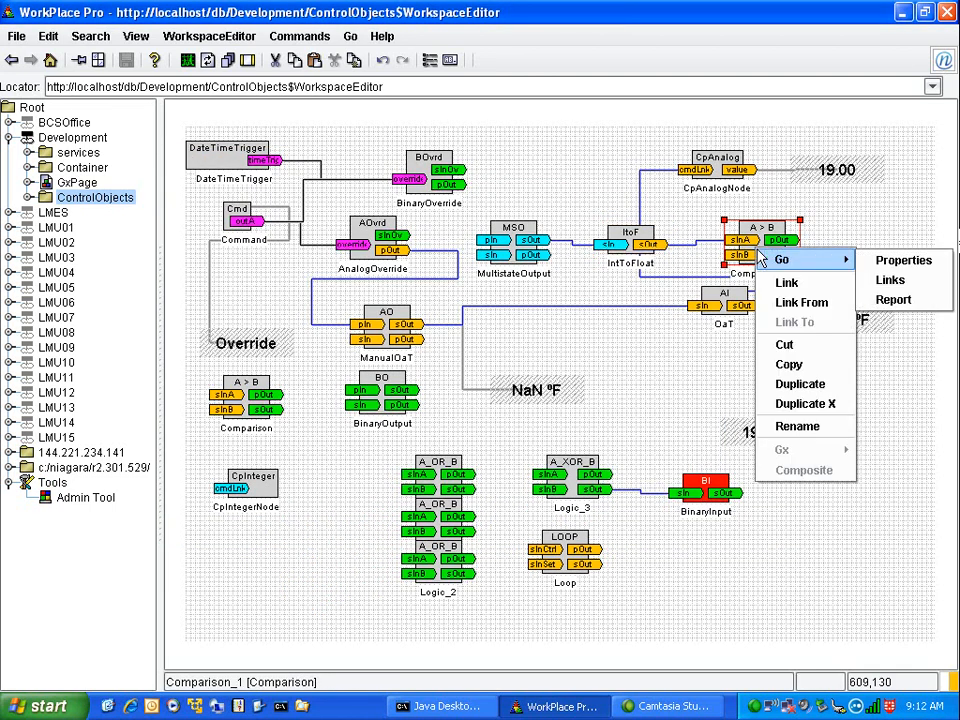
left_click(900, 263)
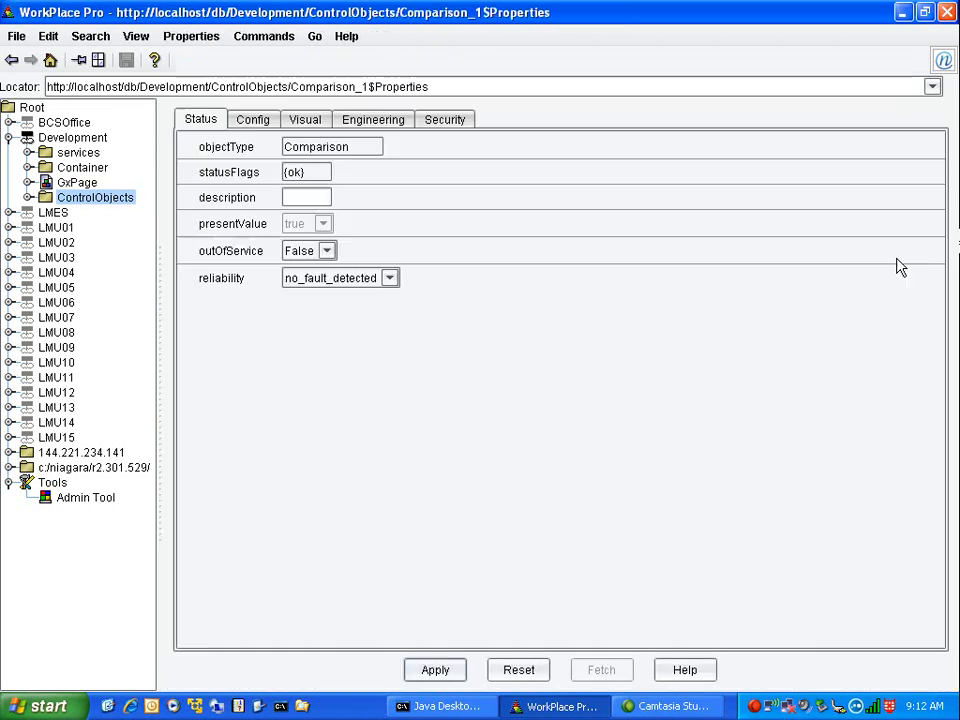
left_click(250, 124)
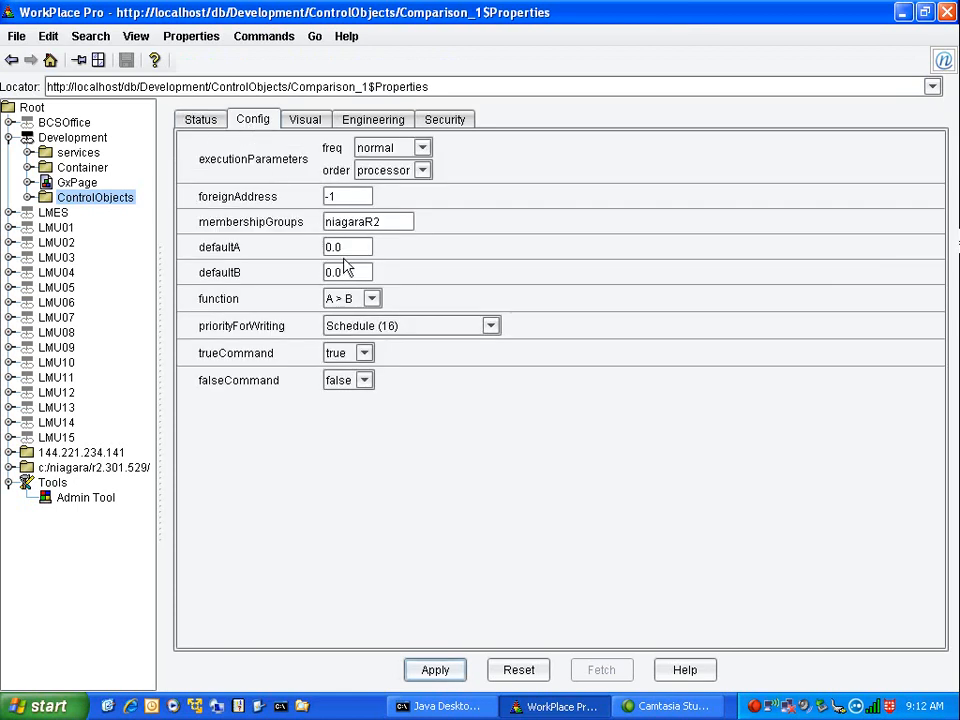
left_click(349, 274)
left_click_drag(349, 274, 263, 319)
type("1")
left_click(11, 60)
Switch to the live workspace and command MultistateOutput to Off
left_click(188, 61)
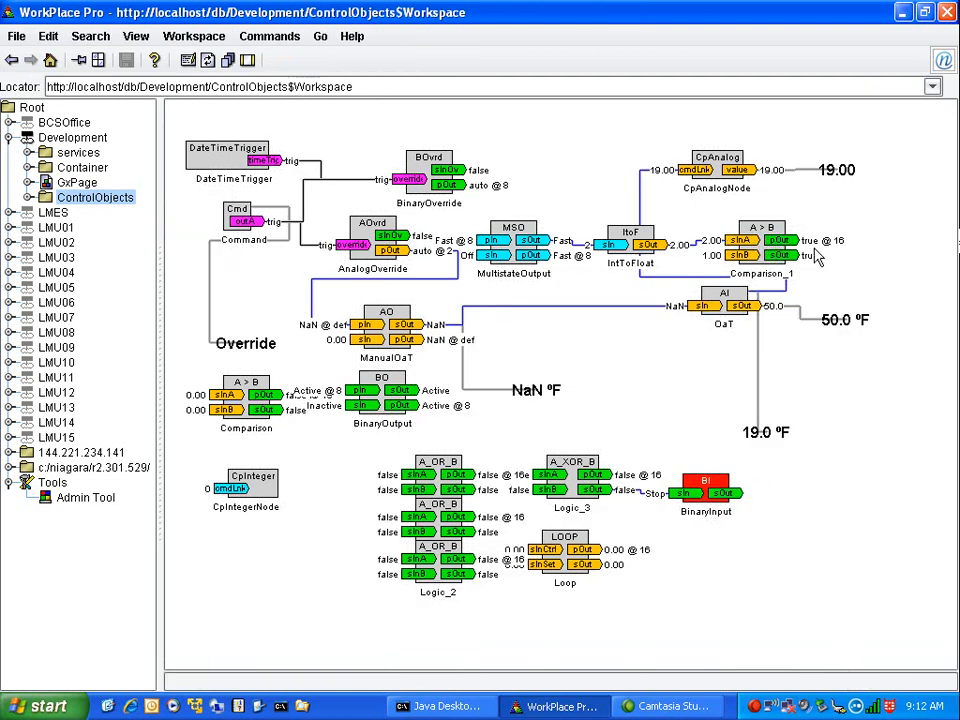
right_click(525, 241)
left_click(542, 278)
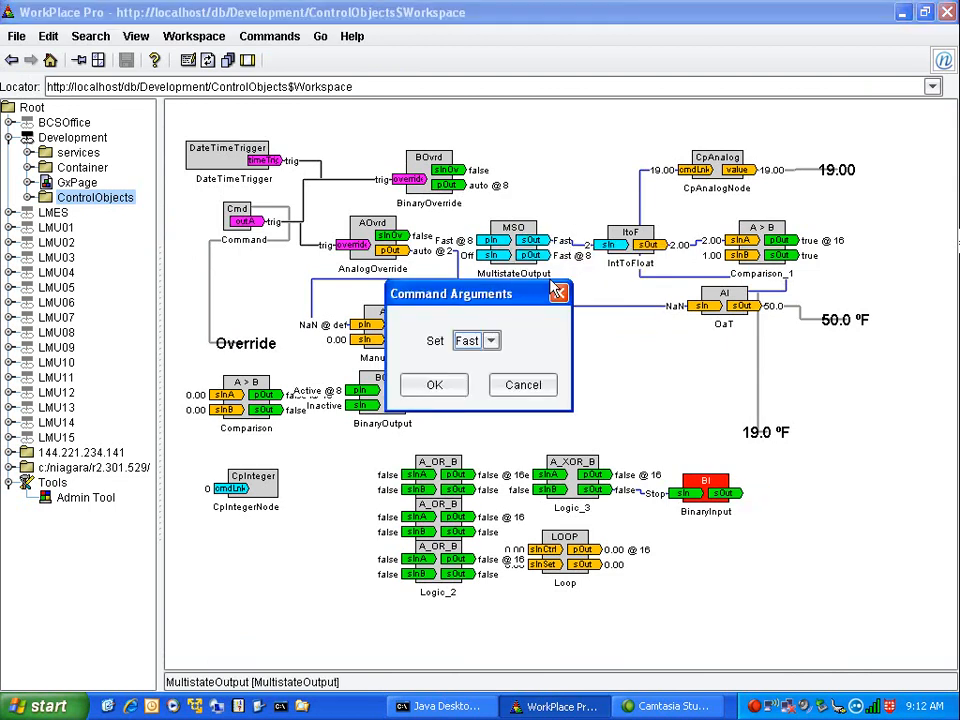
left_click(491, 341)
left_click(470, 363)
left_click(437, 383)
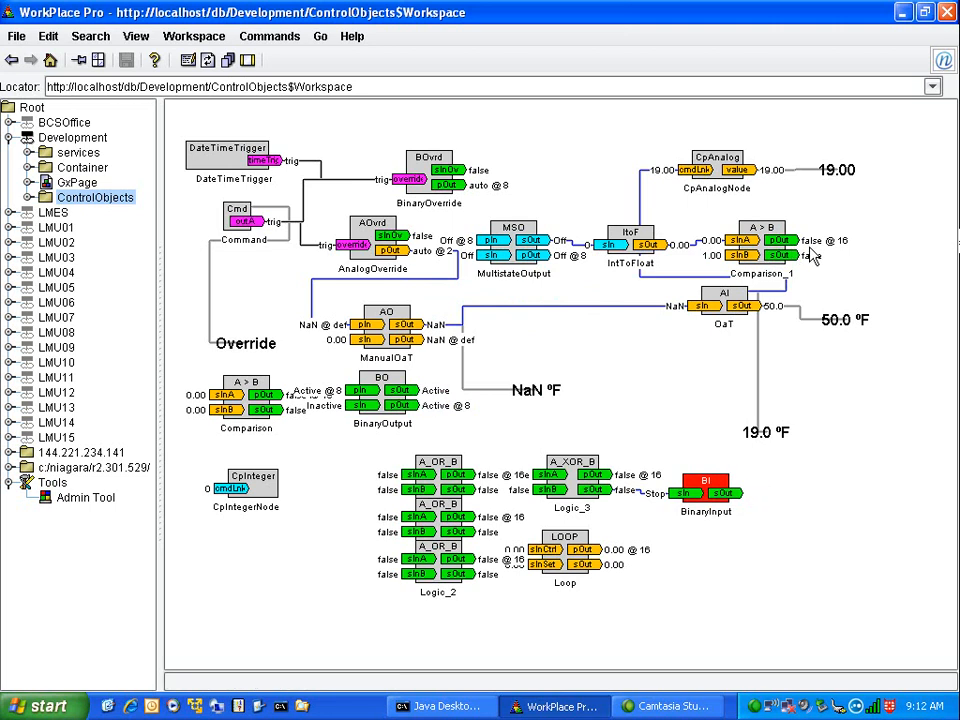
Command MultistateOutput back to Fast in the live workspace
right_click(519, 254)
mouse_move(567, 266)
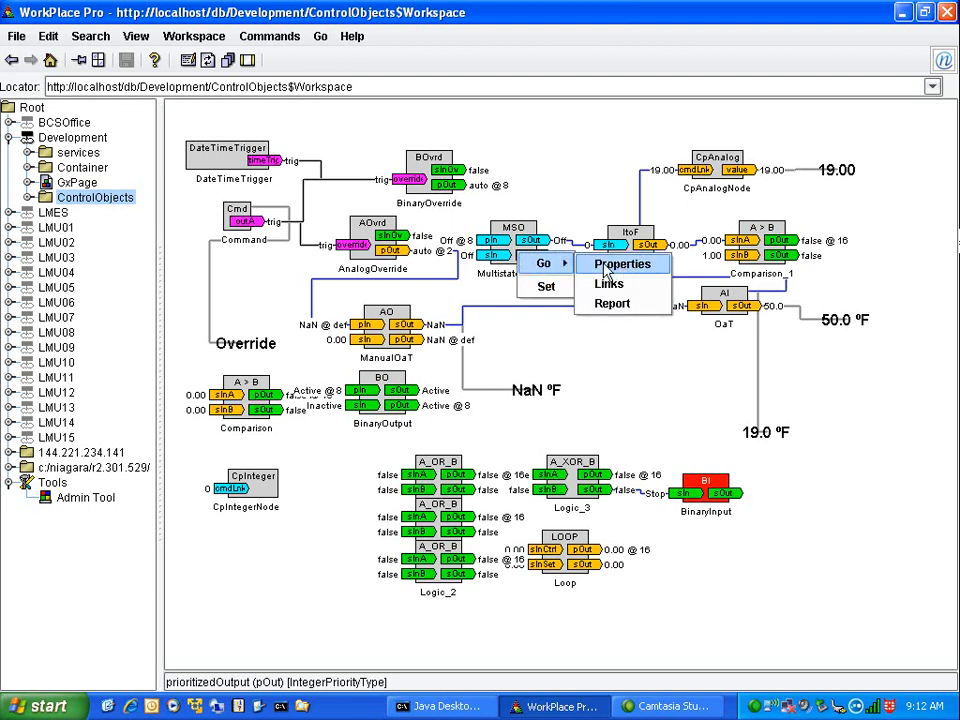
left_click(547, 290)
left_click(491, 341)
left_click(467, 397)
left_click(435, 384)
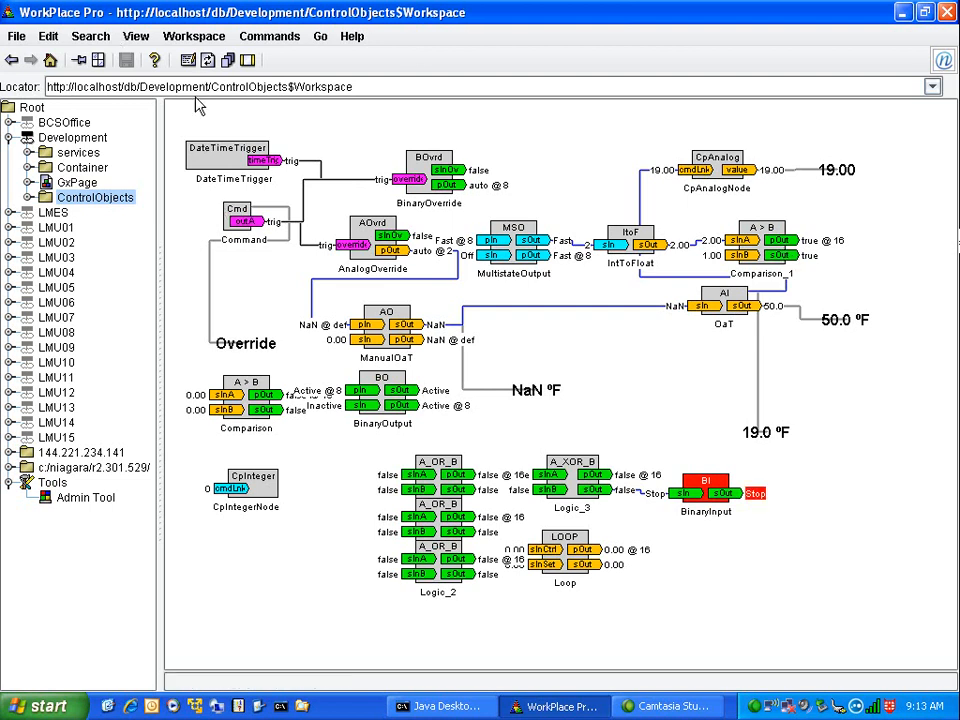
Return to the workspace editor, add a Periodic Trigger object and place it beside DateTimeTrigger
left_click(189, 64)
right_click(321, 508)
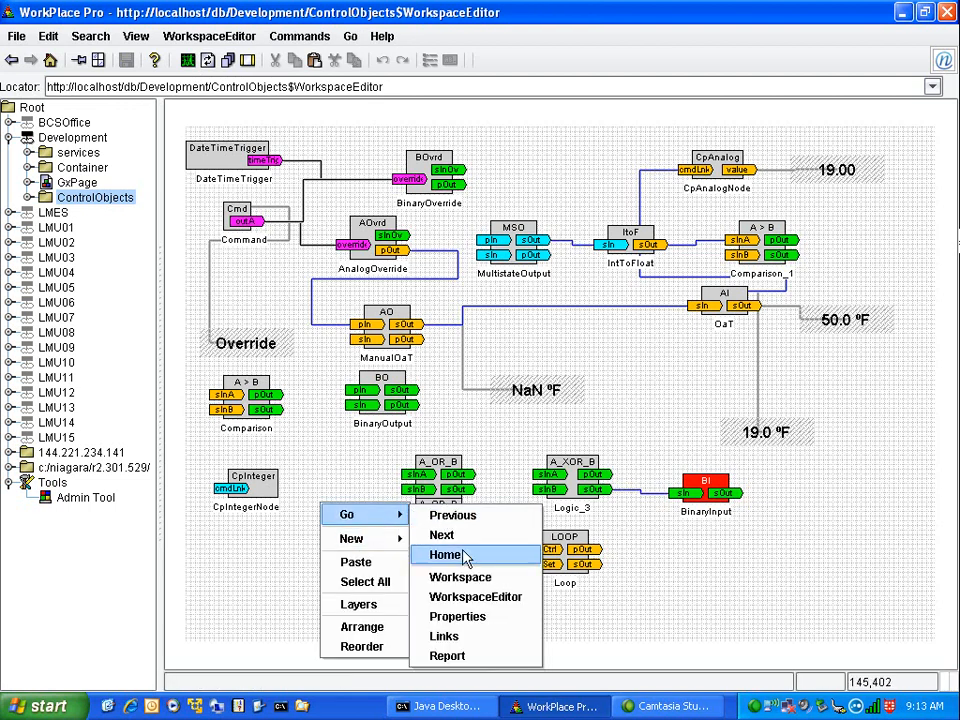
mouse_move(370, 539)
mouse_move(470, 540)
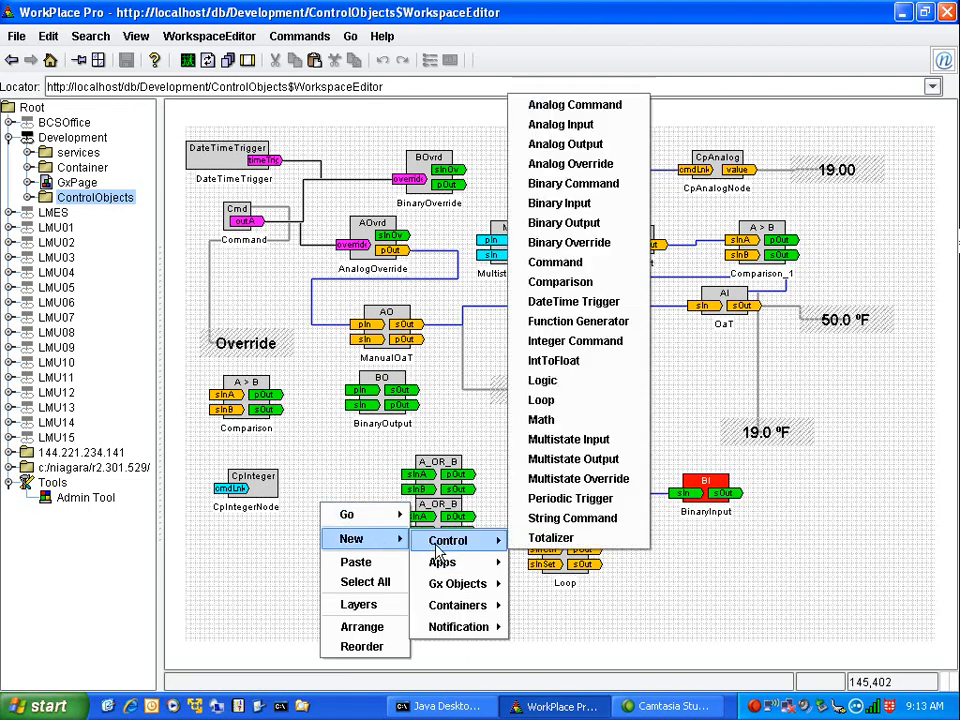
left_click(556, 498)
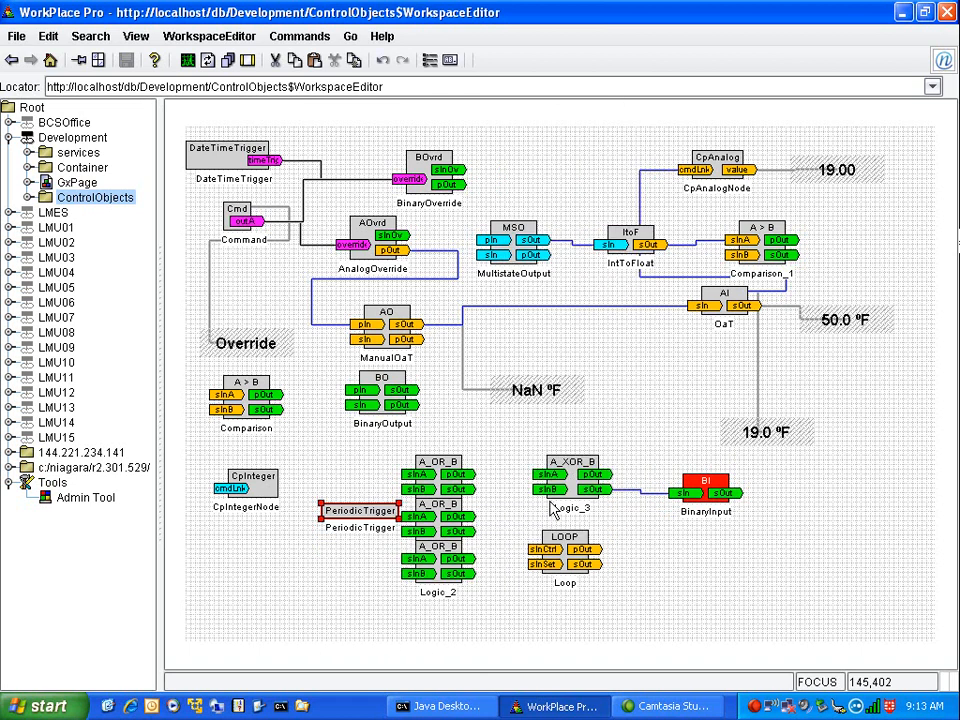
left_click_drag(360, 512, 355, 152)
Shift BinaryOverride to the right and nudge Command and DateTimeTrigger slightly upward to make room around PeriodicTrigger
left_click_drag(440, 172, 510, 176)
left_click(237, 224)
left_click_drag(240, 228, 240, 219)
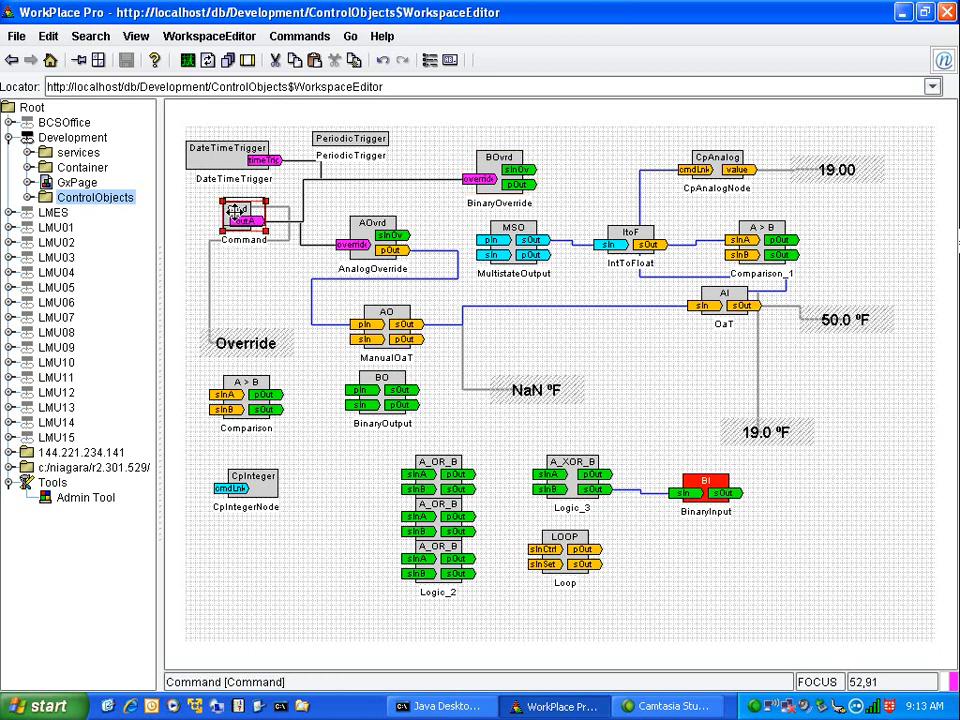
left_click(233, 148)
left_click_drag(233, 148, 233, 144)
Set PeriodicTrigger's triggerPeriod to 0:15:00 and return to the workspace editor
right_click(333, 134)
mouse_move(374, 139)
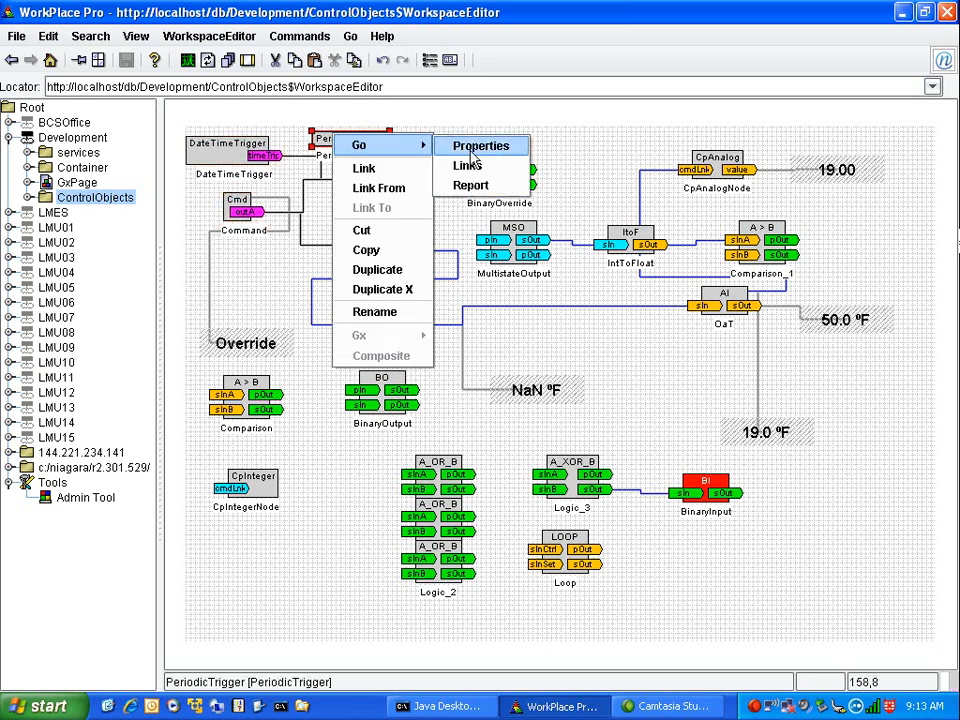
left_click(463, 146)
left_click(256, 122)
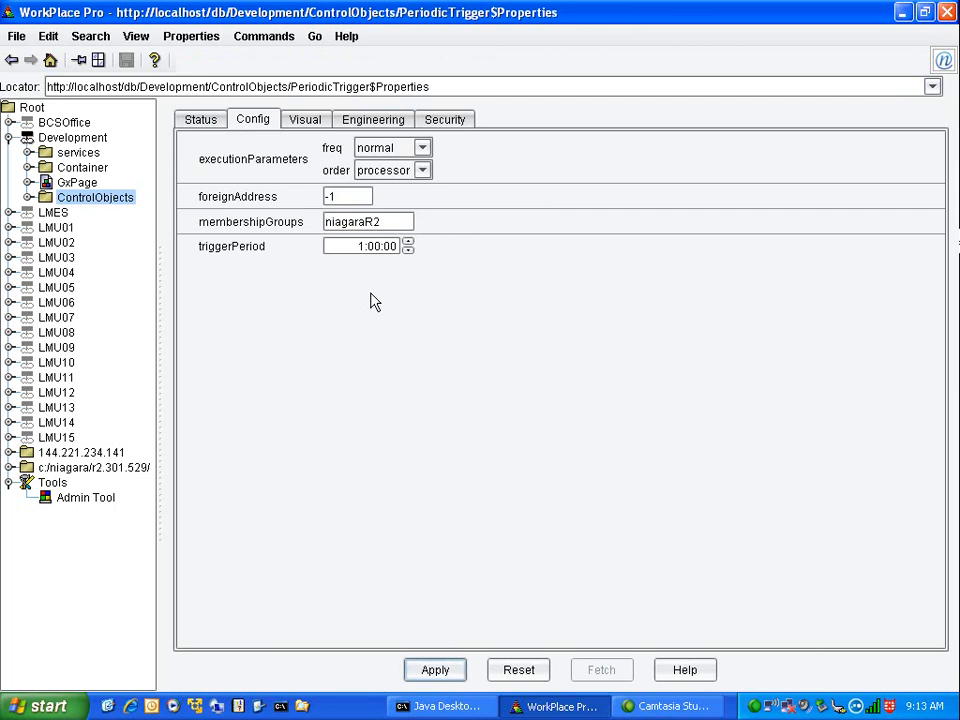
left_click(366, 252)
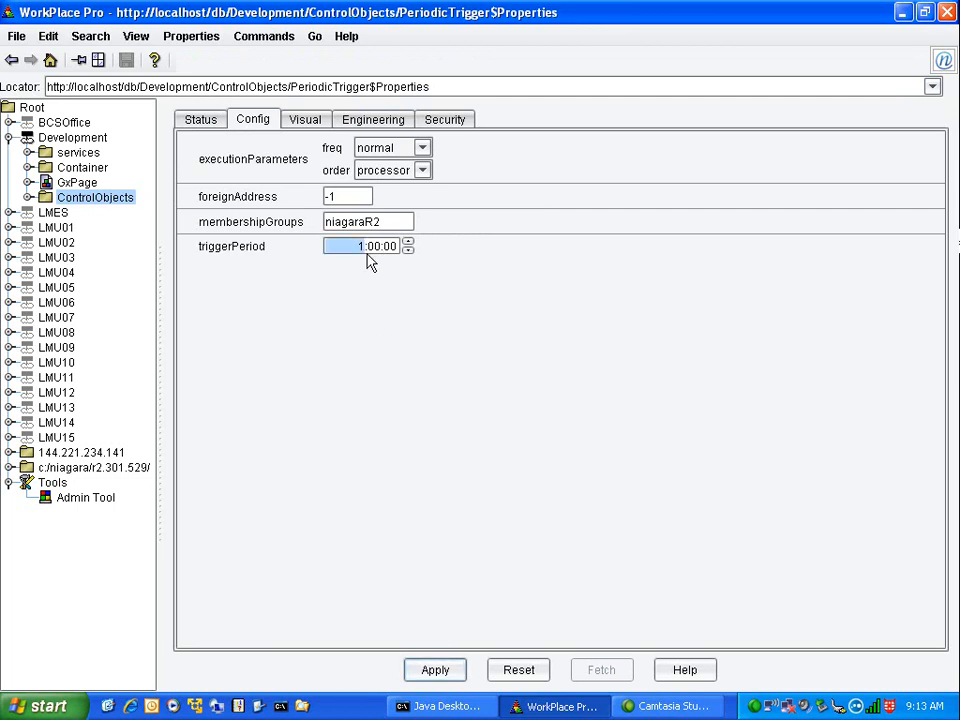
left_click(408, 250)
double_click(380, 250)
key("Return")
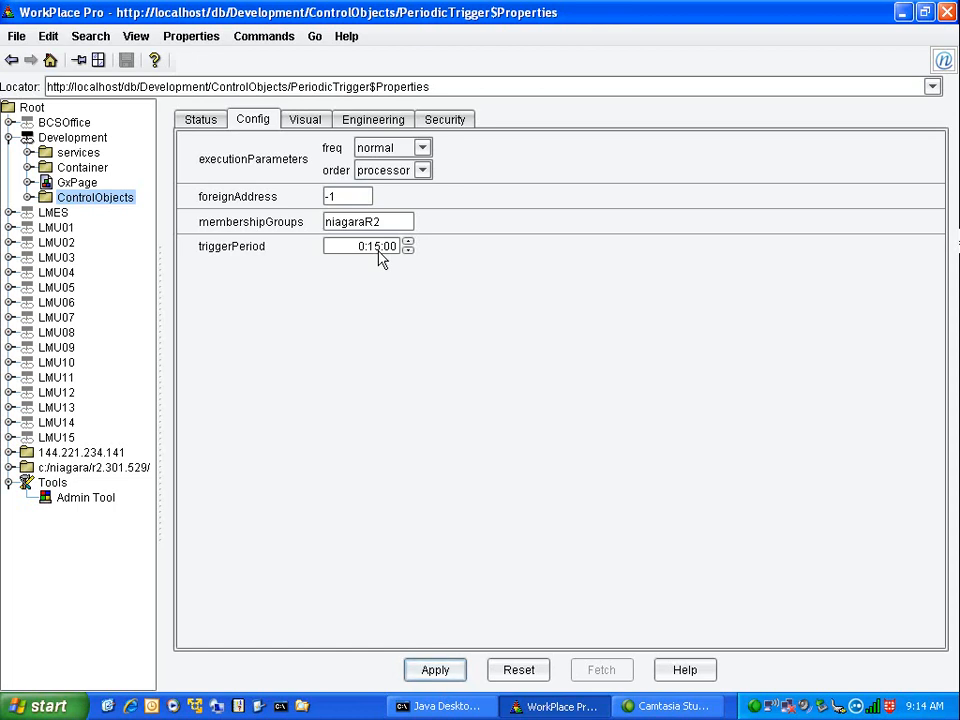
left_click(11, 60)
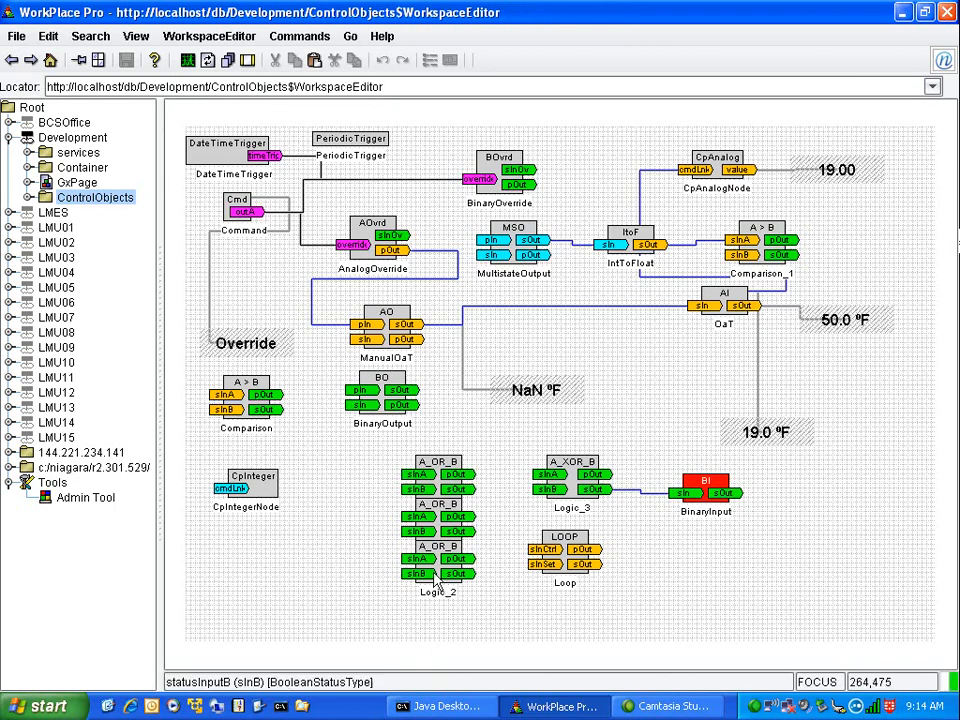
Add a String Command object in the empty area between CpIntegerNode and Logic_2
right_click(321, 561)
mouse_move(378, 578)
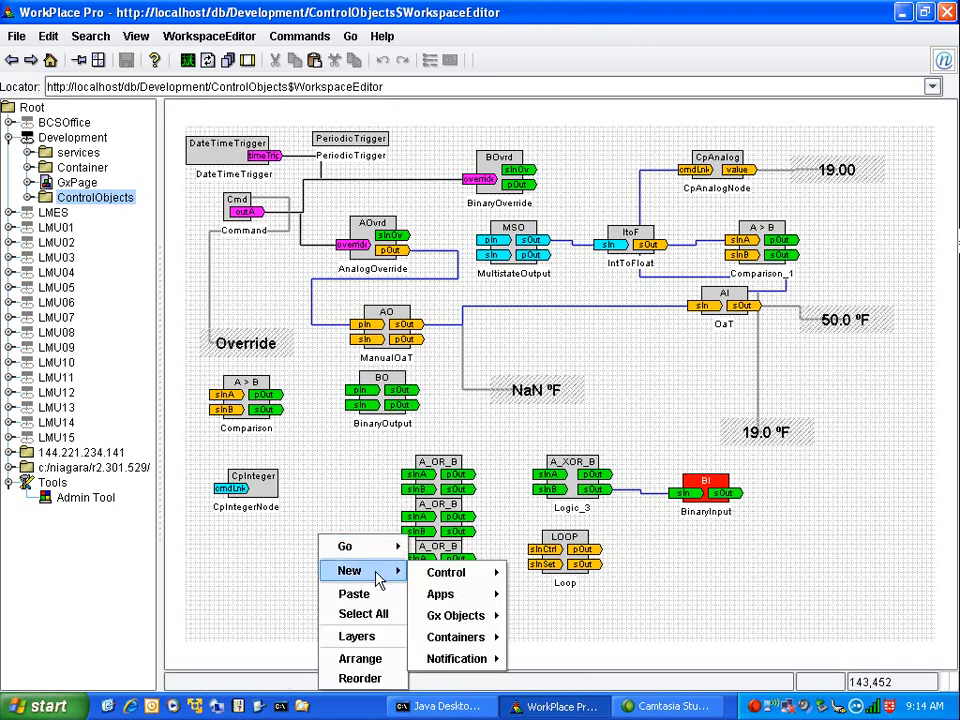
mouse_move(441, 577)
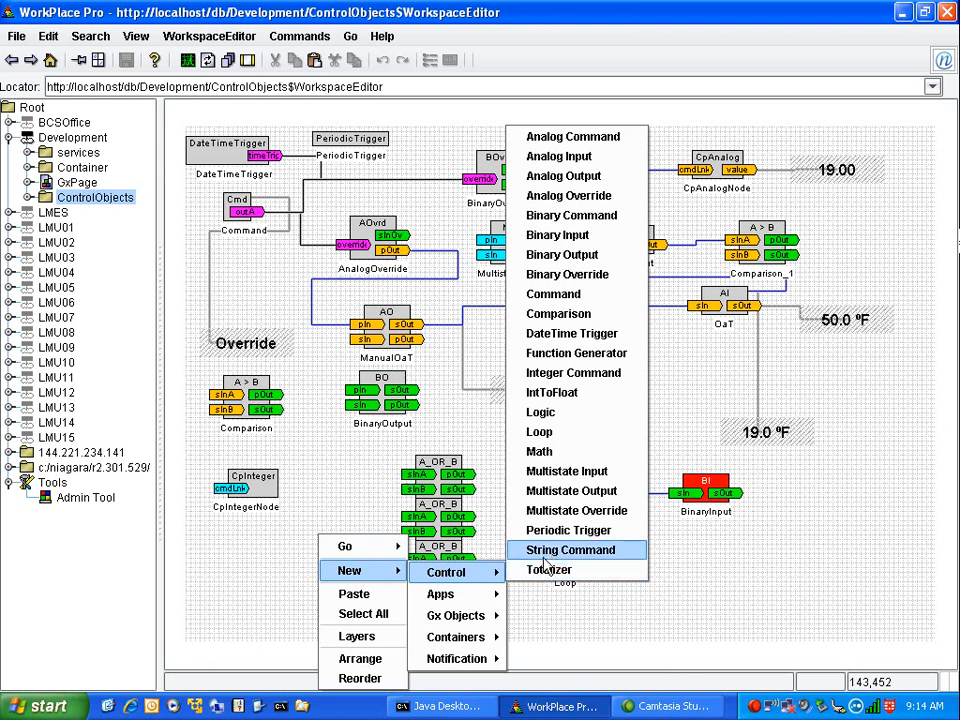
left_click(565, 551)
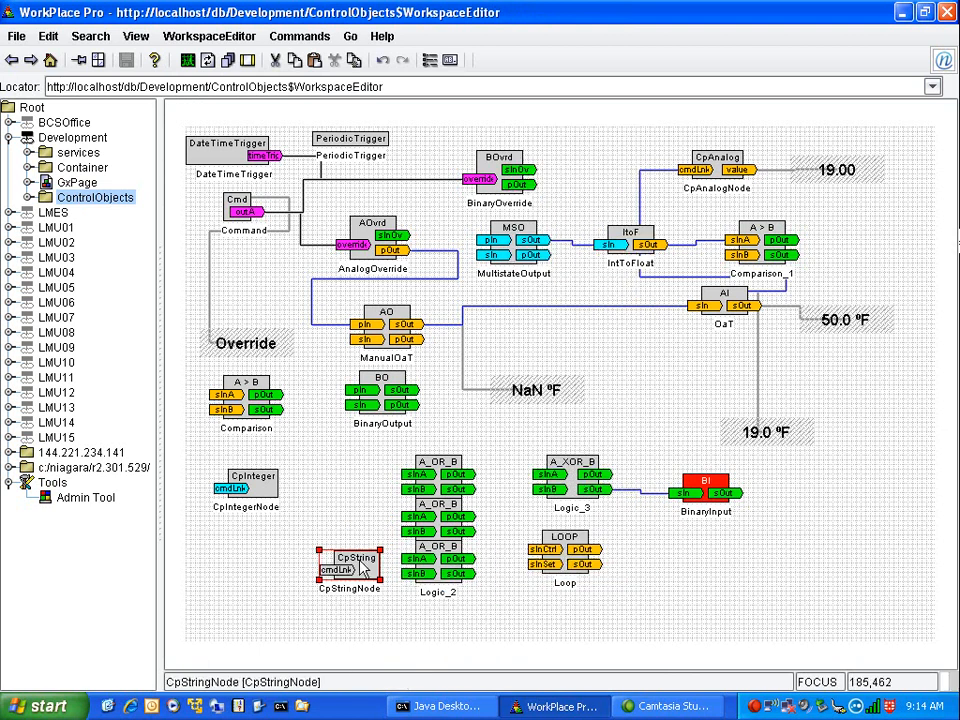
left_click_drag(372, 568, 337, 552)
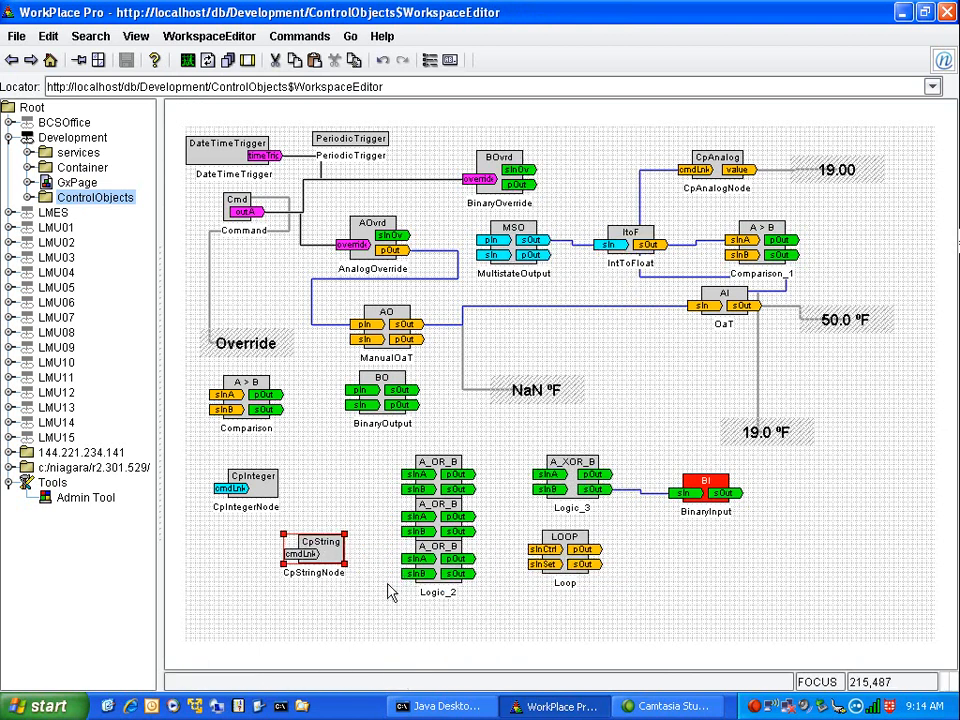
Move the Logic, Loop and BinaryInput objects rightward as a group, and place CpStringNode directly beneath CpIntegerNode
left_click_drag(399, 640, 756, 432)
left_click_drag(572, 476, 684, 476)
left_click_drag(340, 557, 400, 524)
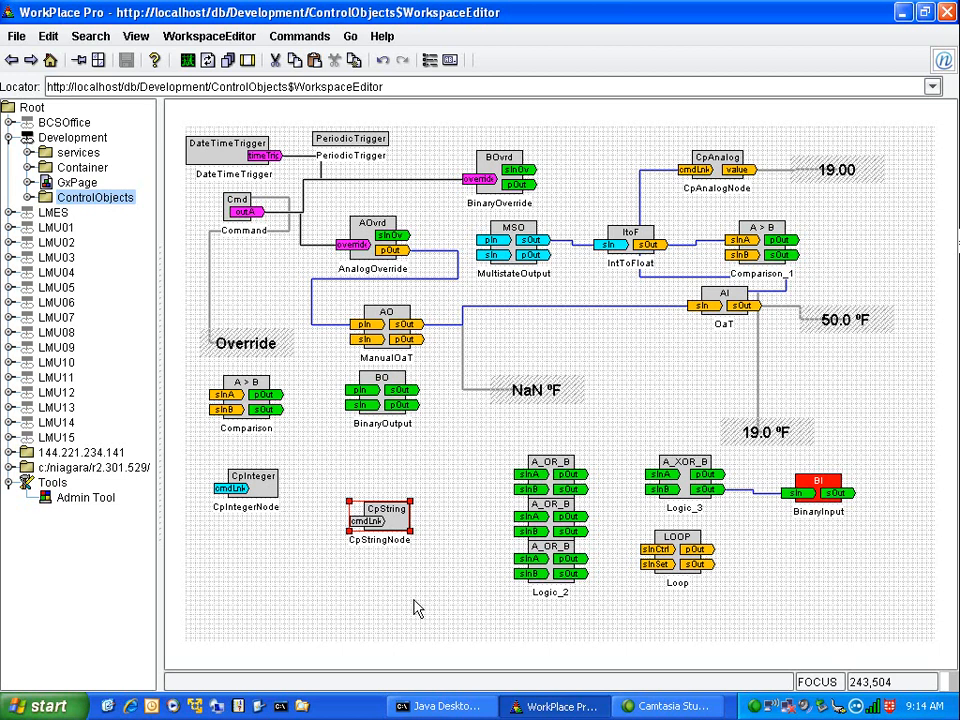
left_click_drag(396, 524, 256, 557)
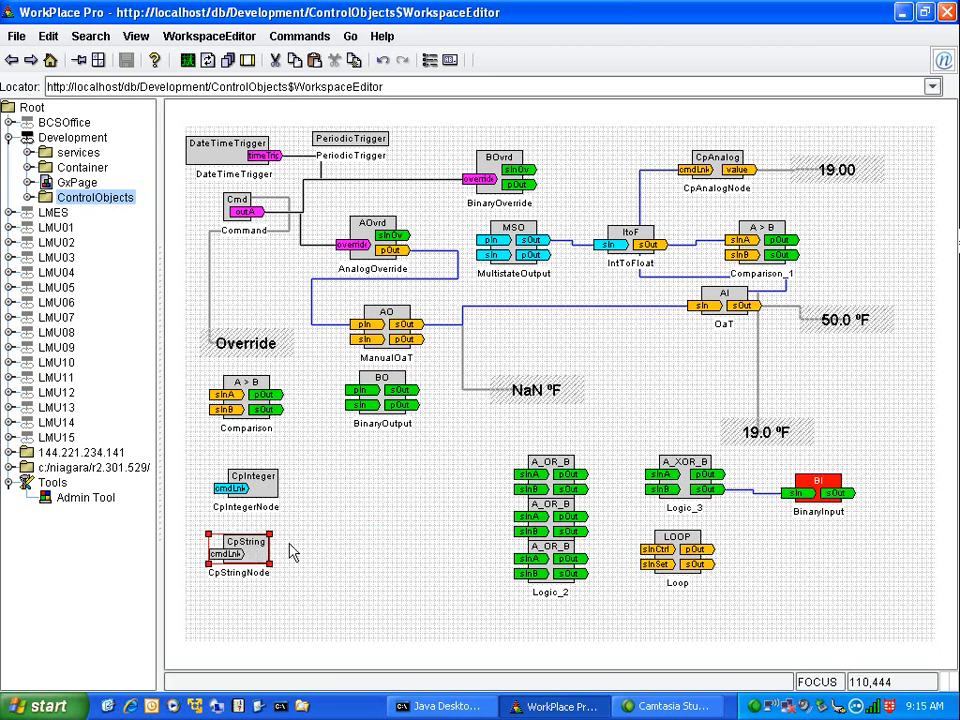
Copy the text object beside the NaN °F readout's location and place the new empty text to the right of CpStringNode
right_click(538, 398)
left_click(585, 525)
left_click_drag(530, 410, 396, 552)
Link CpStringNode's value to the binding of GxText_5, and shift that text object farther right
right_click(256, 553)
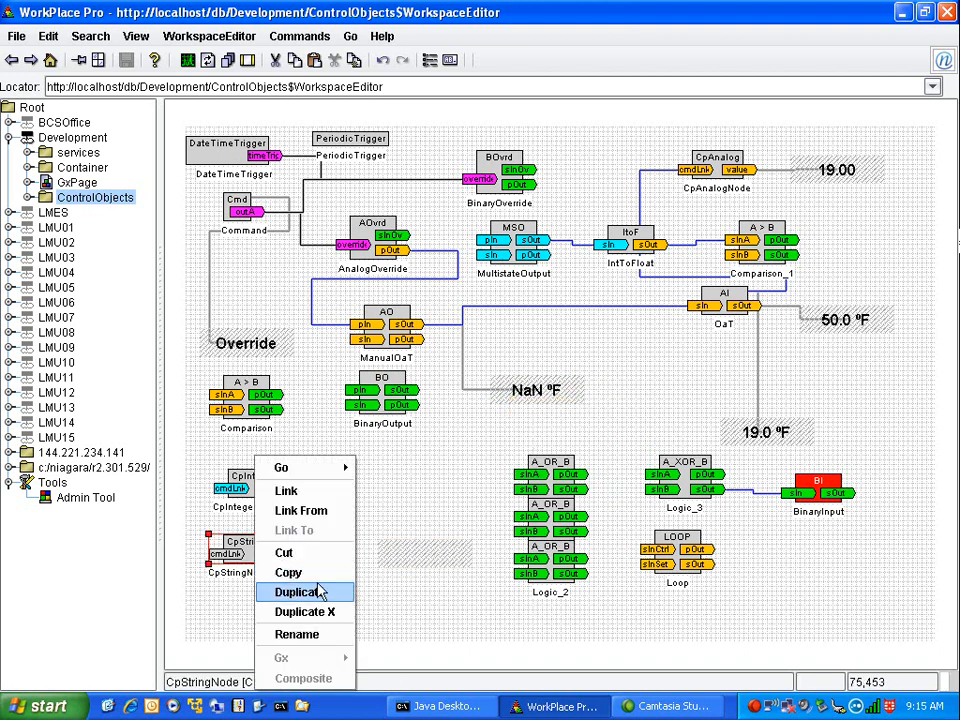
left_click(301, 510)
left_click(392, 560)
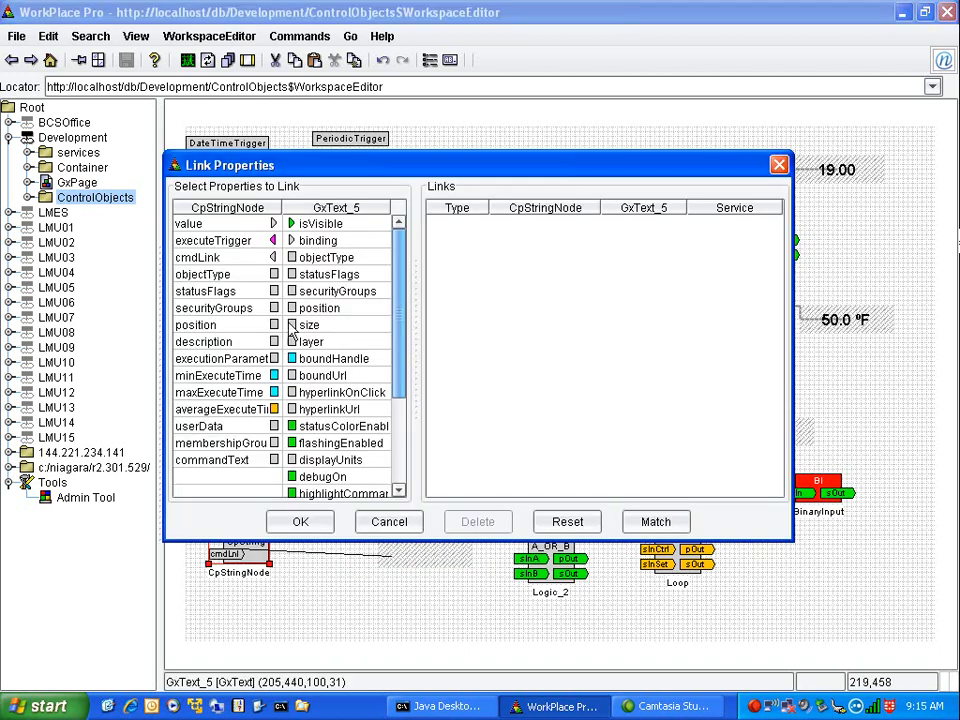
left_click(320, 243)
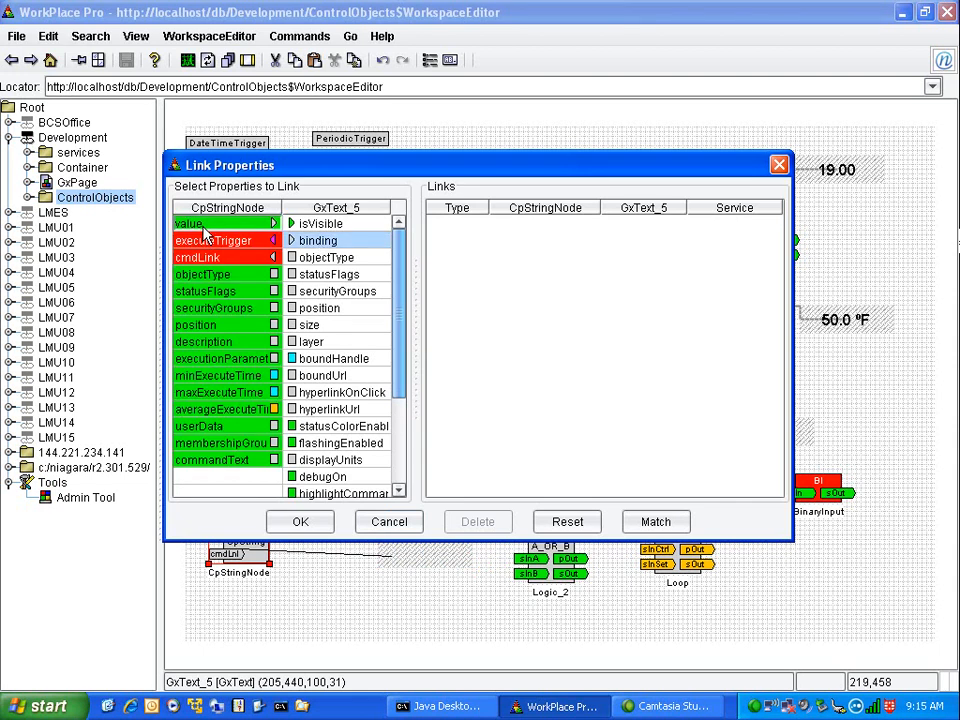
left_click(200, 224)
left_click(300, 521)
left_click_drag(405, 566, 447, 566)
Switch to the live workspace and check which commands CpStringNode offers
left_click(188, 60)
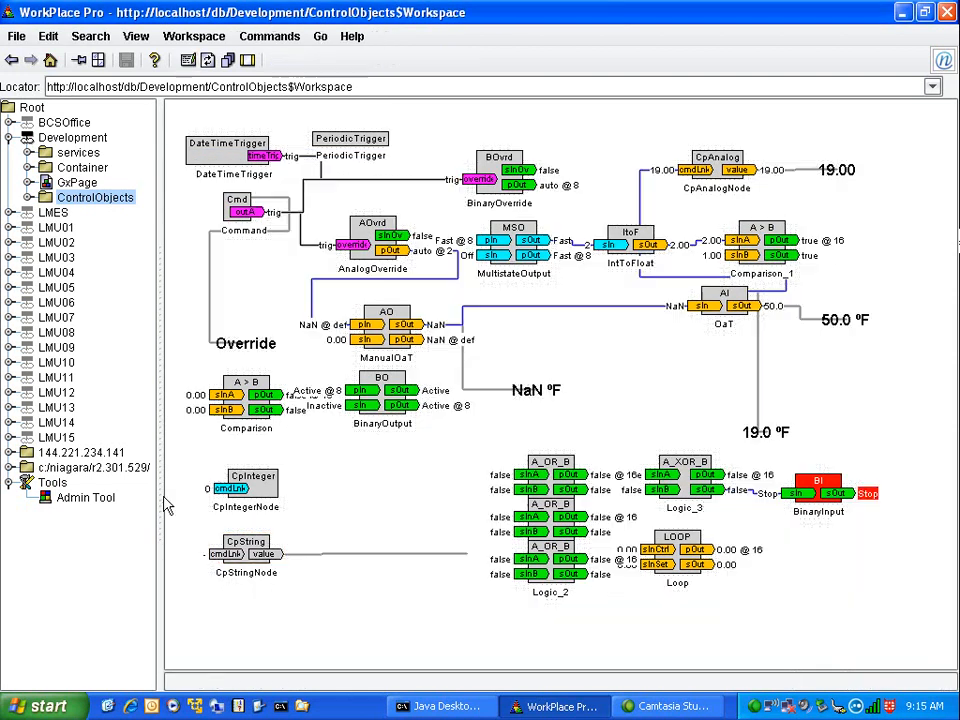
right_click(238, 556)
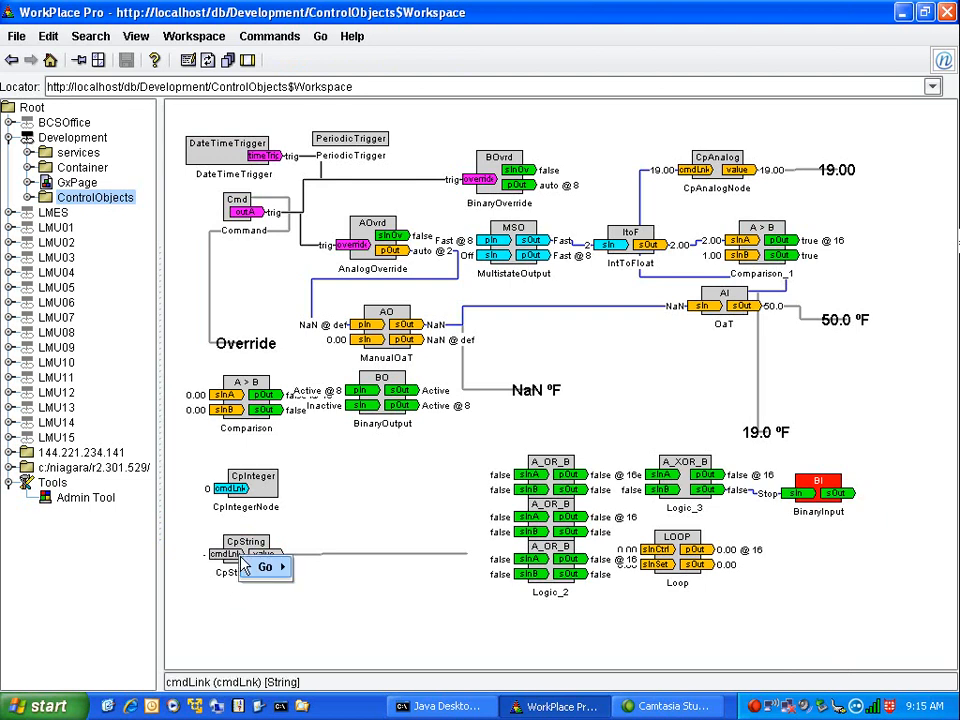
left_click(325, 506)
Set CpStringNode's commandText to "Jot Down Note" from the workspace editor, and return to the live workspace
left_click(188, 60)
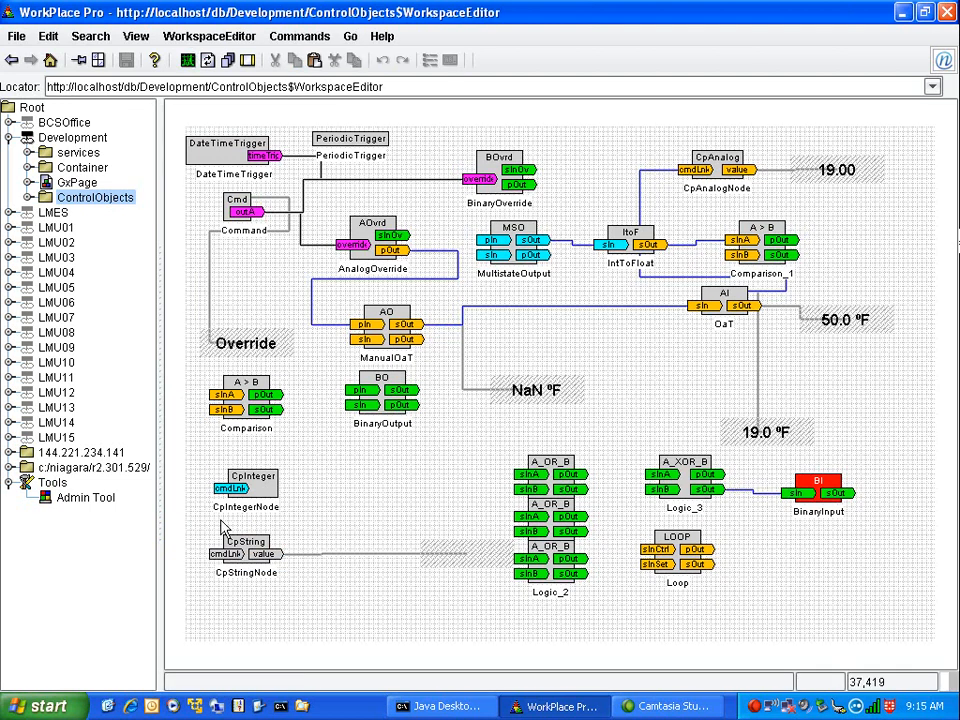
right_click(221, 531)
left_click(238, 554)
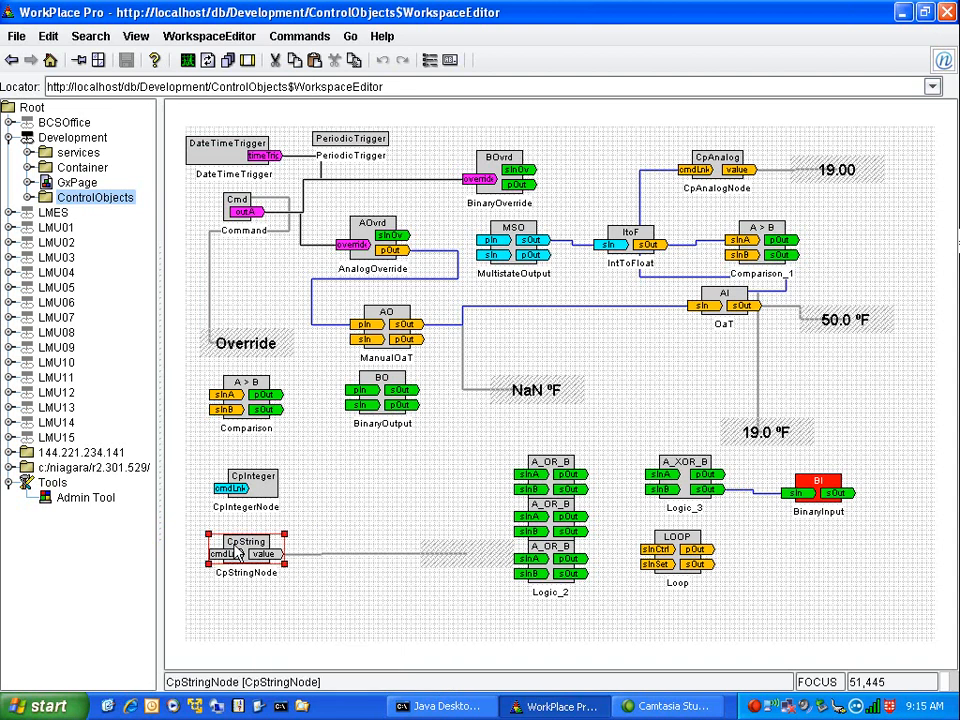
right_click(238, 554)
mouse_move(262, 467)
left_click(365, 468)
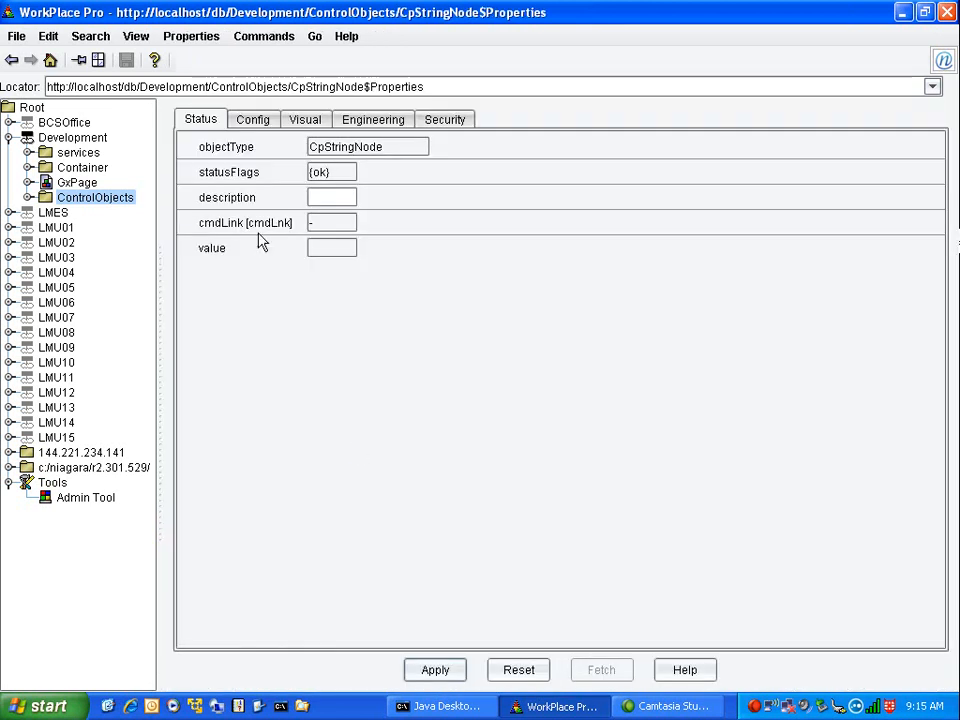
left_click(305, 121)
left_click(304, 176)
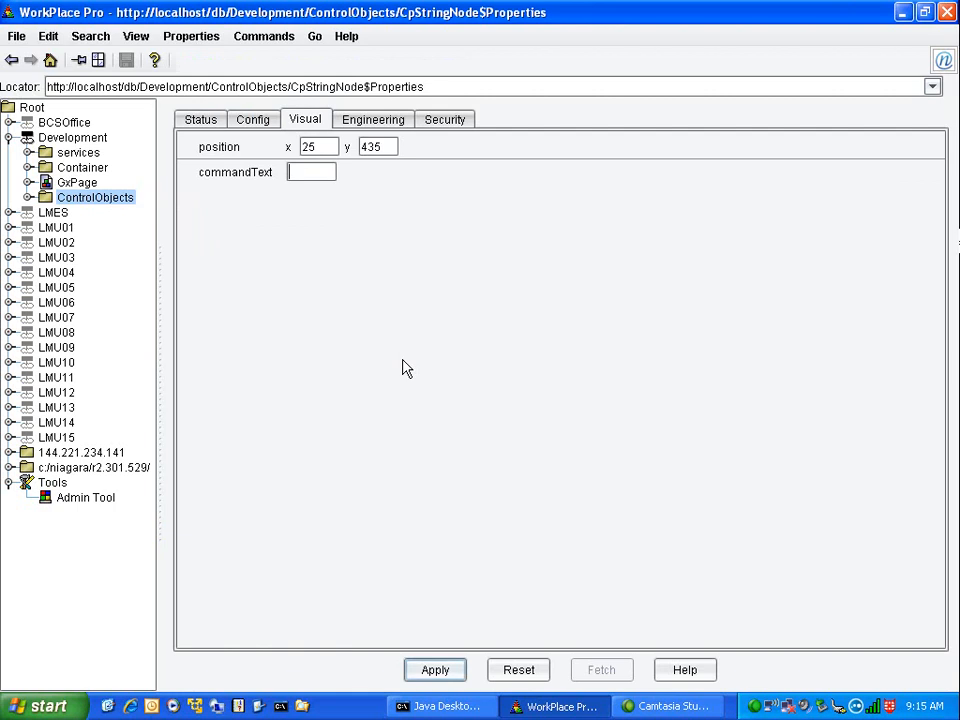
type("Jot Do")
type("wn Note")
key("Return")
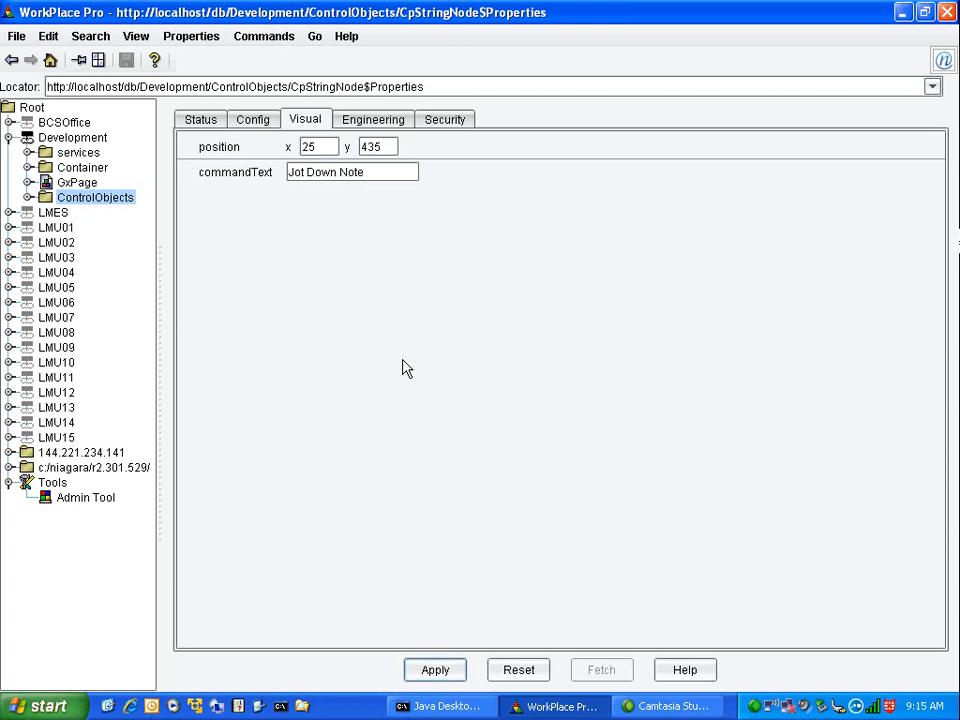
left_click(11, 59)
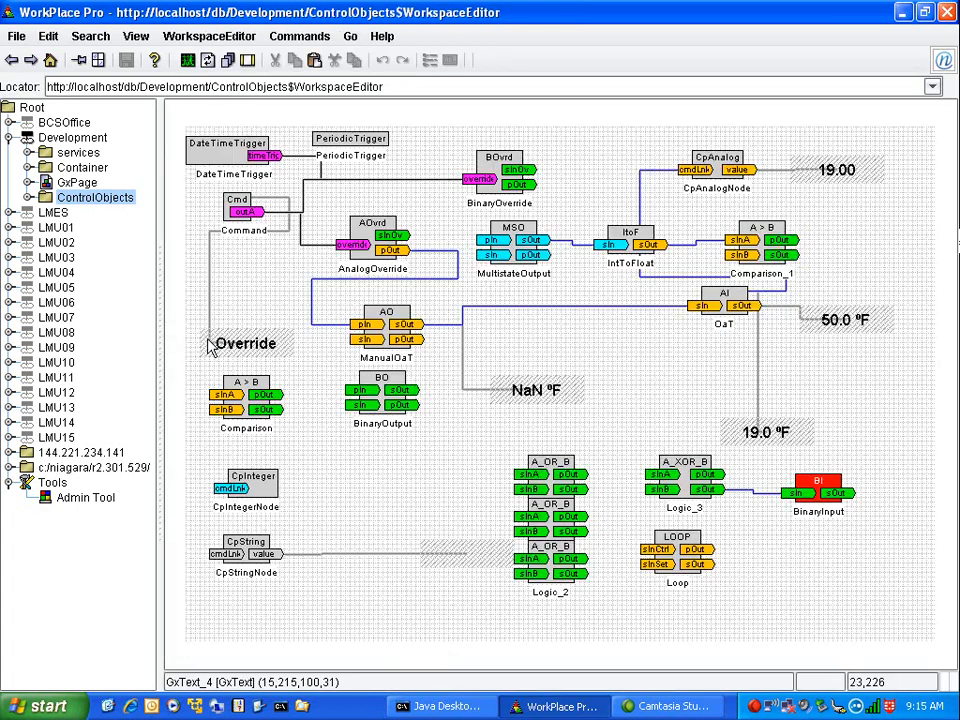
left_click(188, 62)
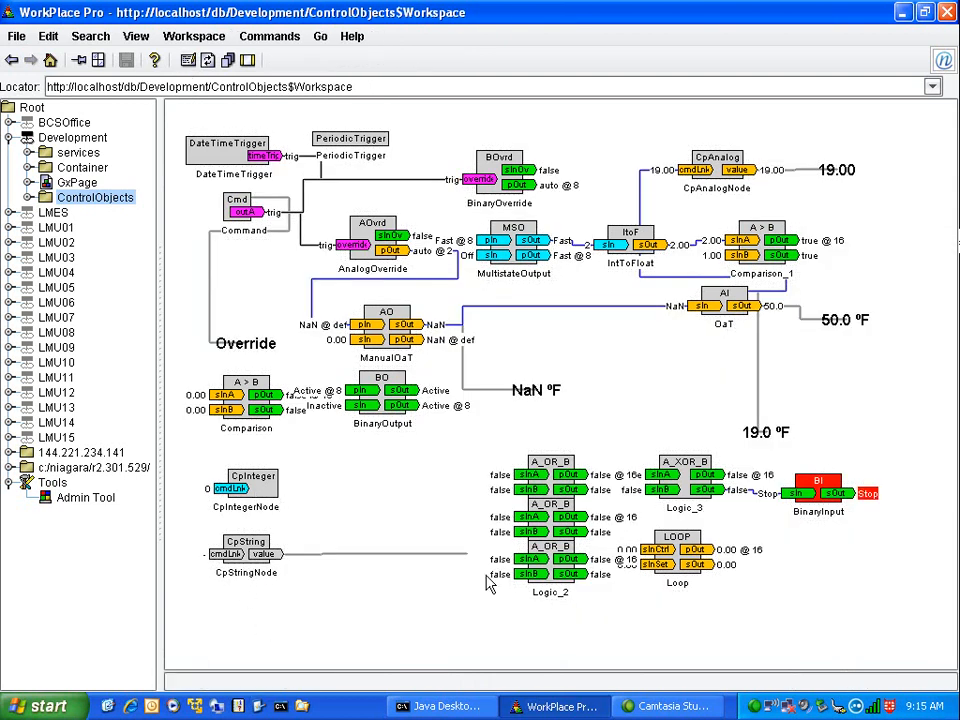
Issue the Jot Down Note command from the text object linked to CpStringNode, entering "Happy Birthday" as its argument
right_click(458, 554)
mouse_move(462, 565)
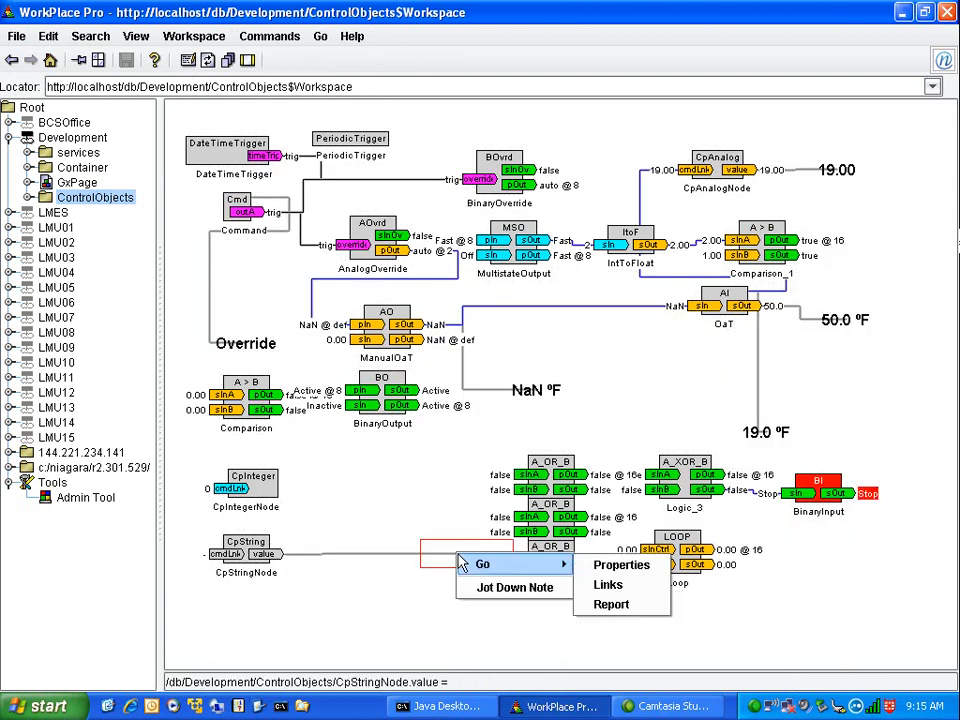
left_click(433, 490)
right_click(463, 559)
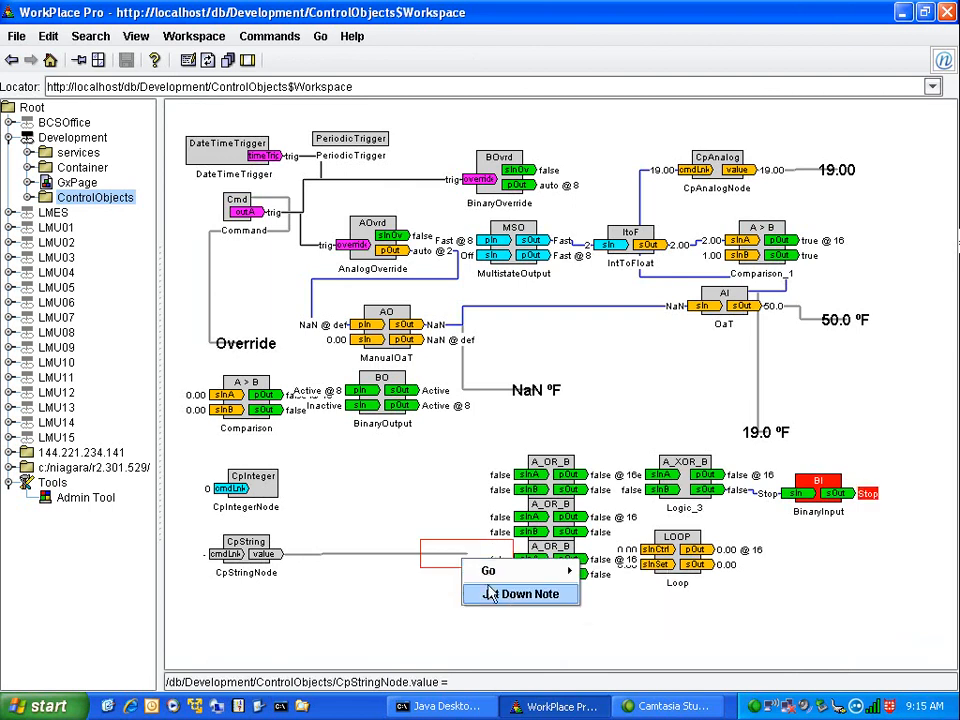
left_click(512, 594)
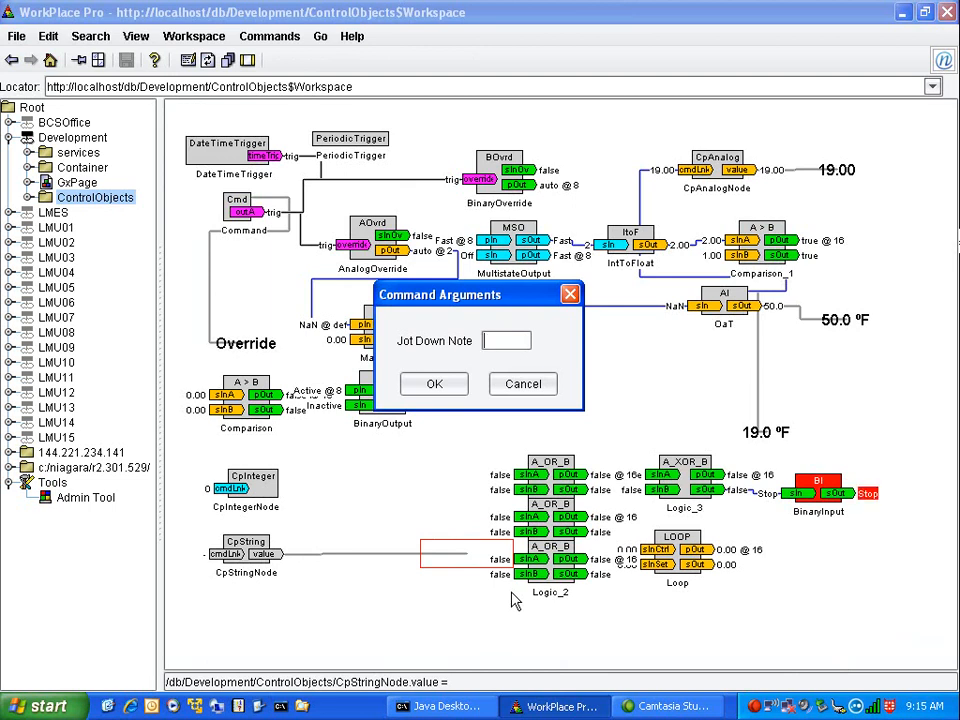
type("Happ")
type("y Birth")
type("day")
key("Return")
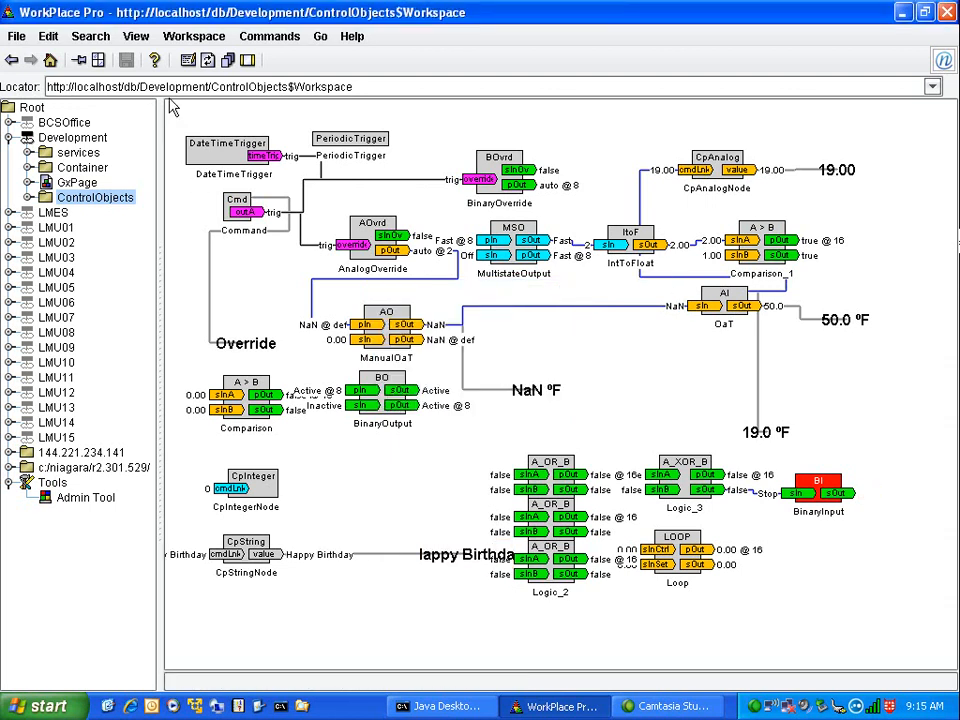
Switch to the workspace editor and widen the text object linked to CpStringNode toward the node so "Happy Birthday" fits
left_click(188, 60)
left_click(455, 564)
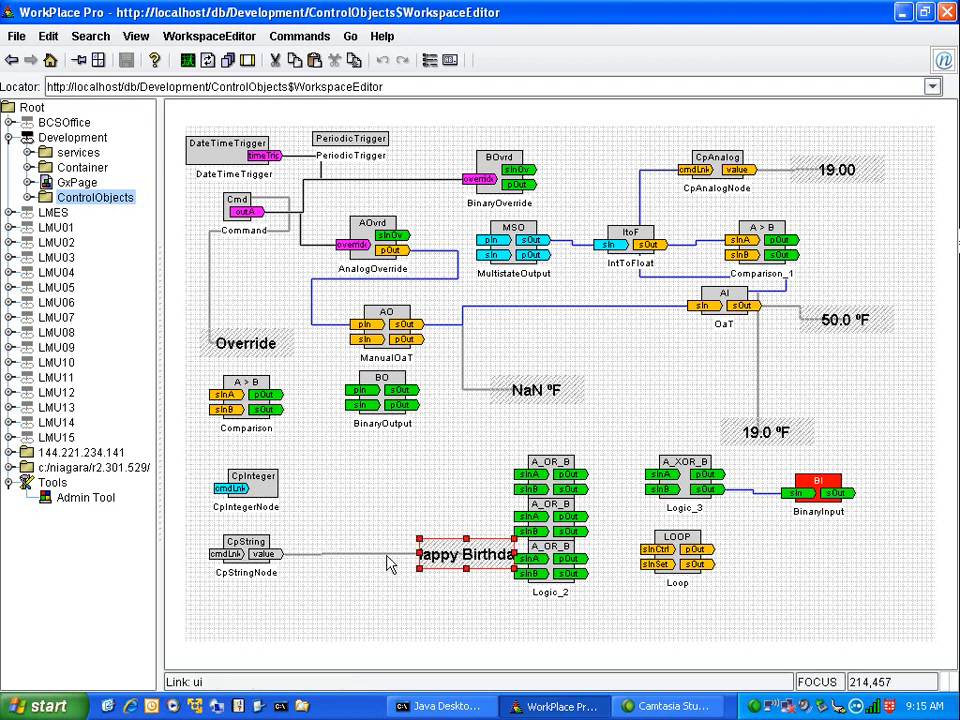
left_click_drag(419, 554, 381, 554)
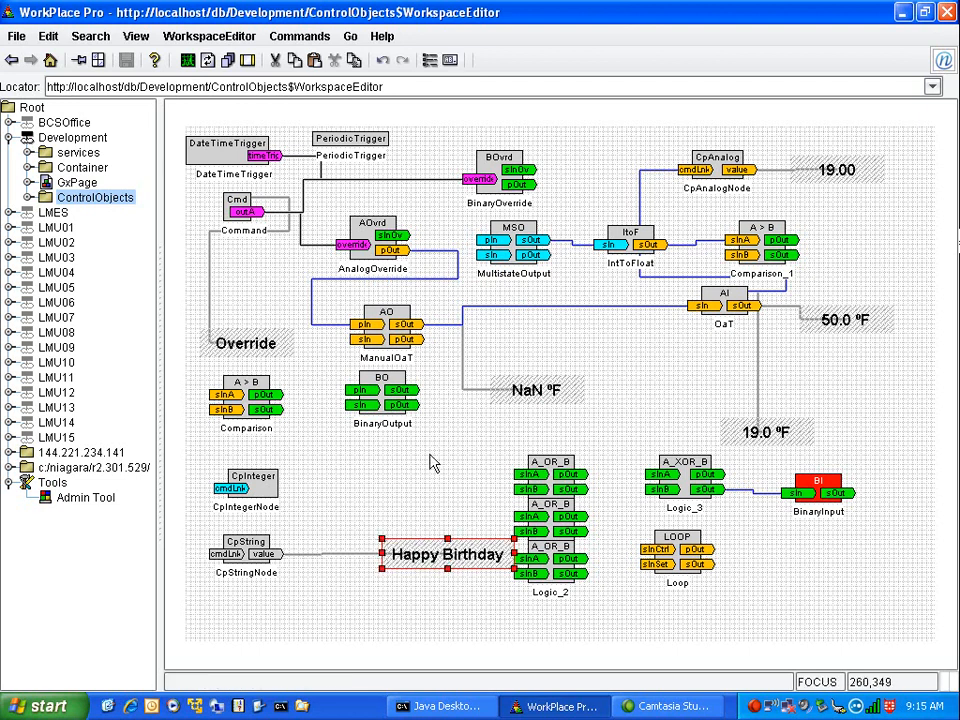
left_click(432, 462)
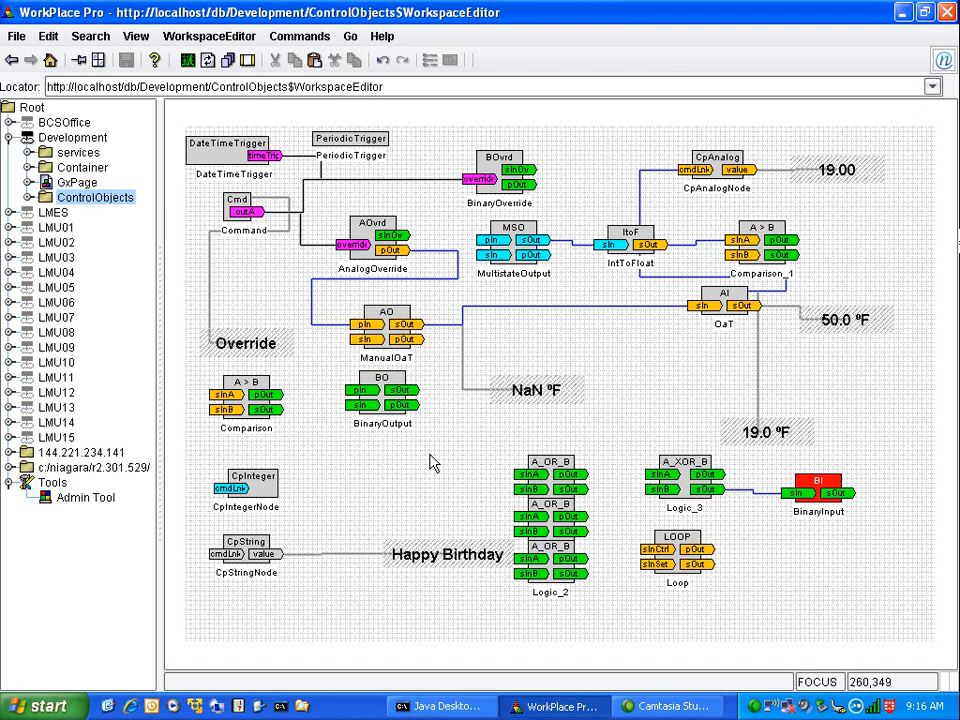
right_click(342, 514)
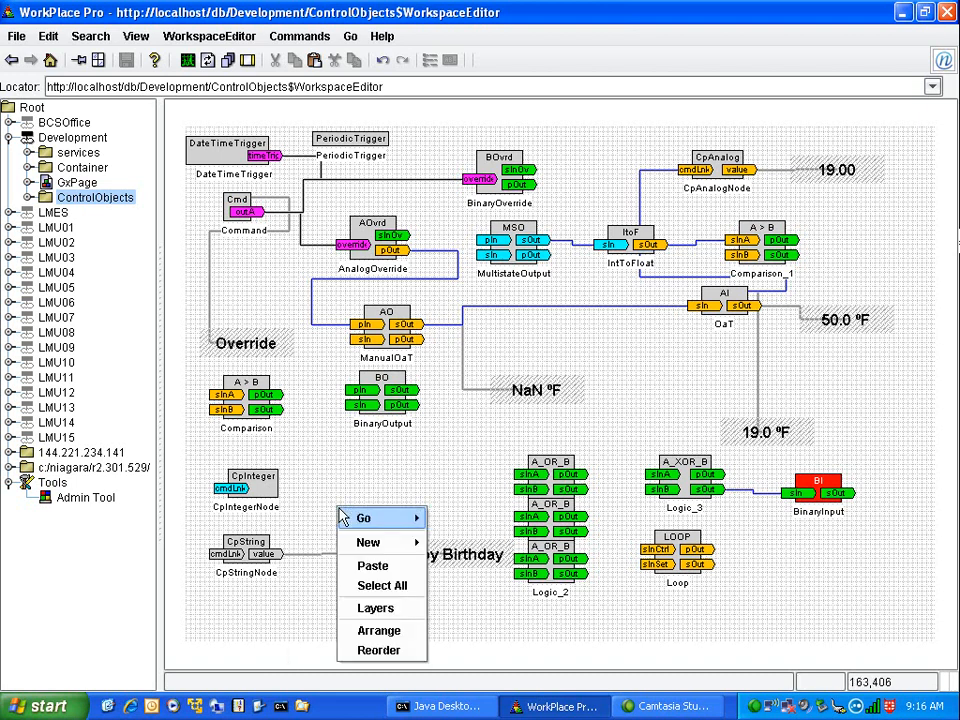
mouse_move(360, 518)
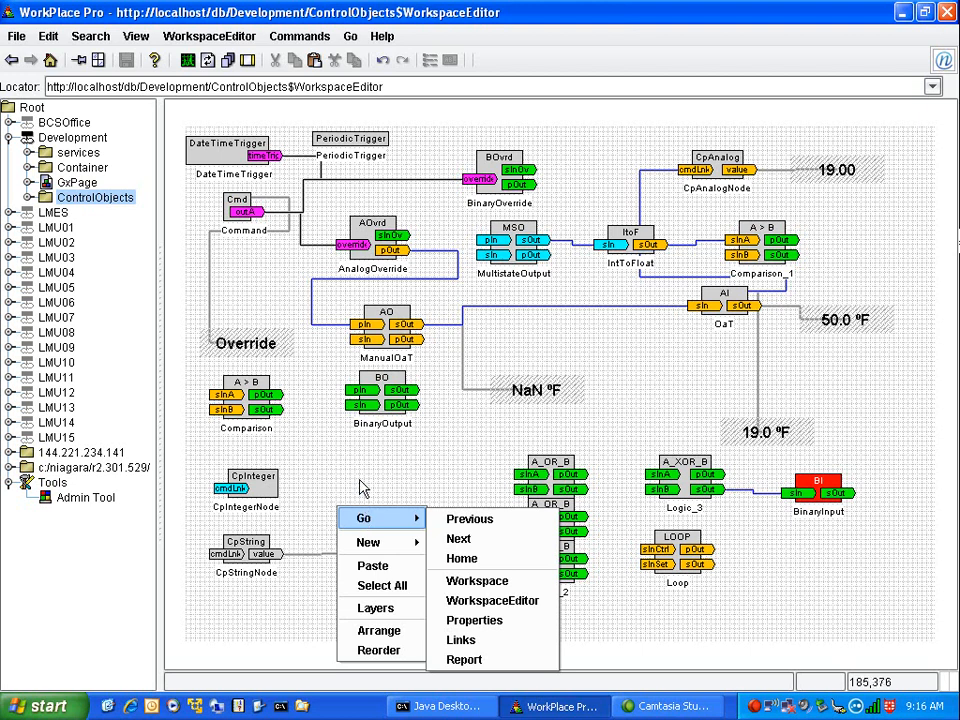
left_click(358, 474)
left_click(435, 568)
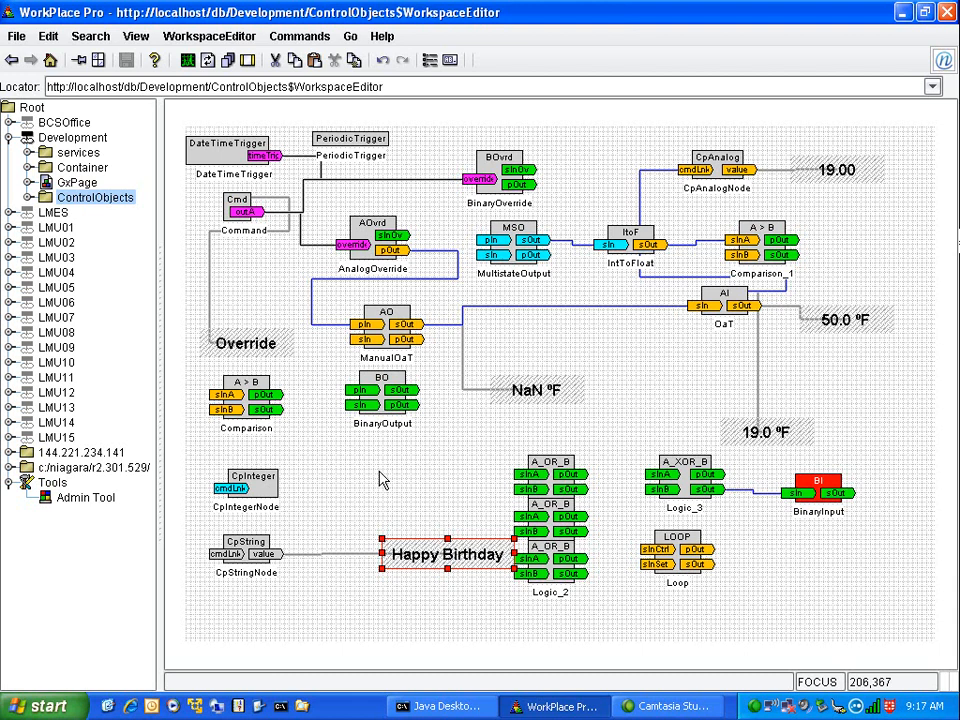
left_click(382, 495)
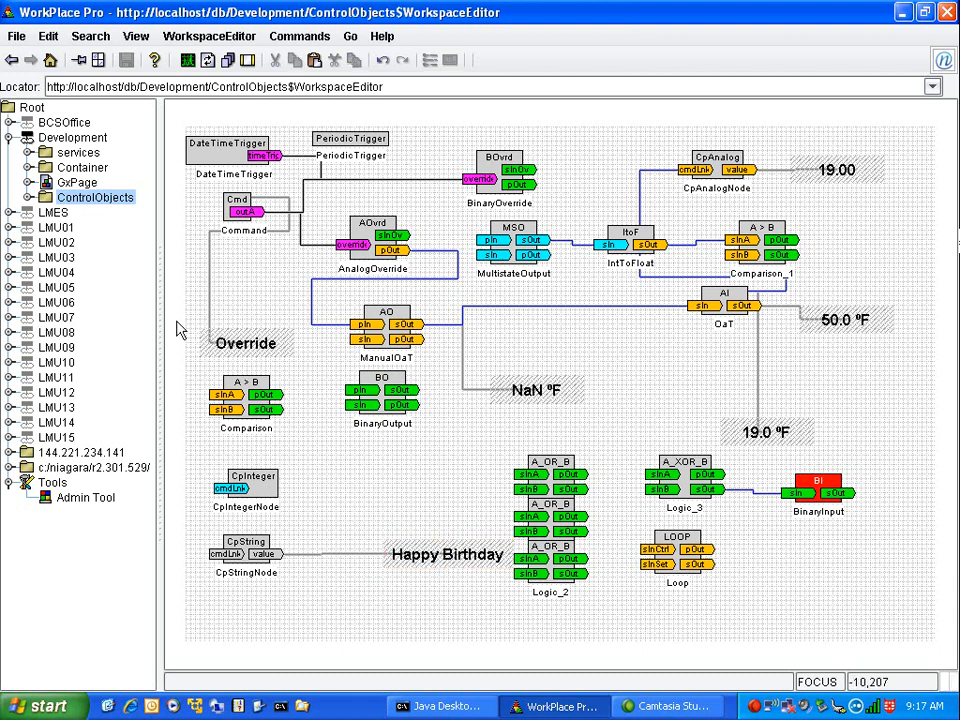
Add a new Totalizer control object in the empty area below BinaryOutput
right_click(349, 460)
mouse_move(374, 476)
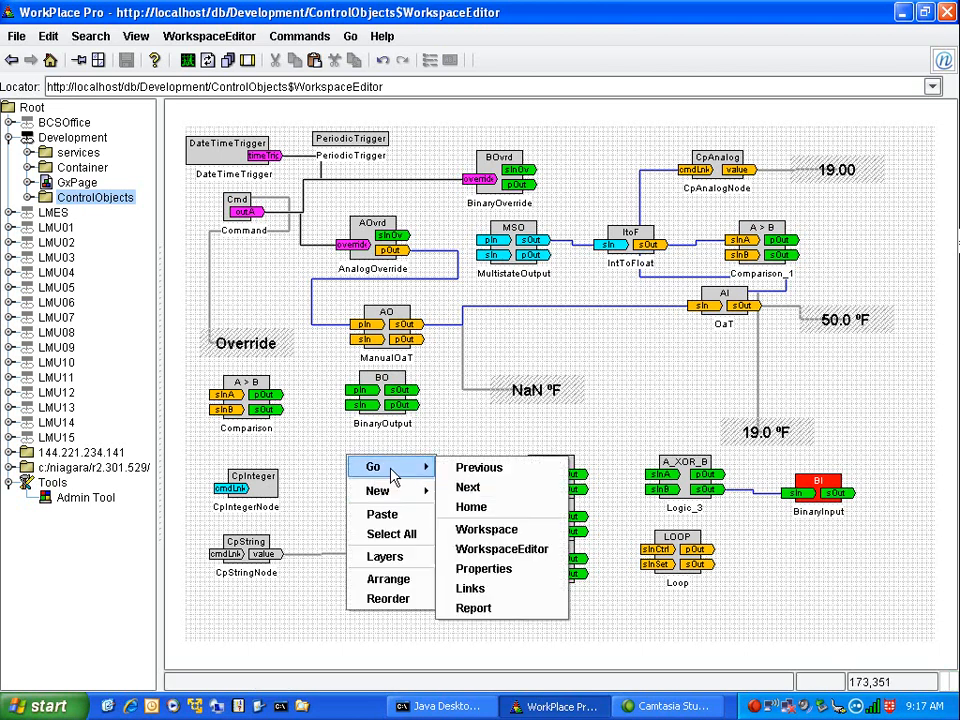
mouse_move(400, 491)
mouse_move(487, 491)
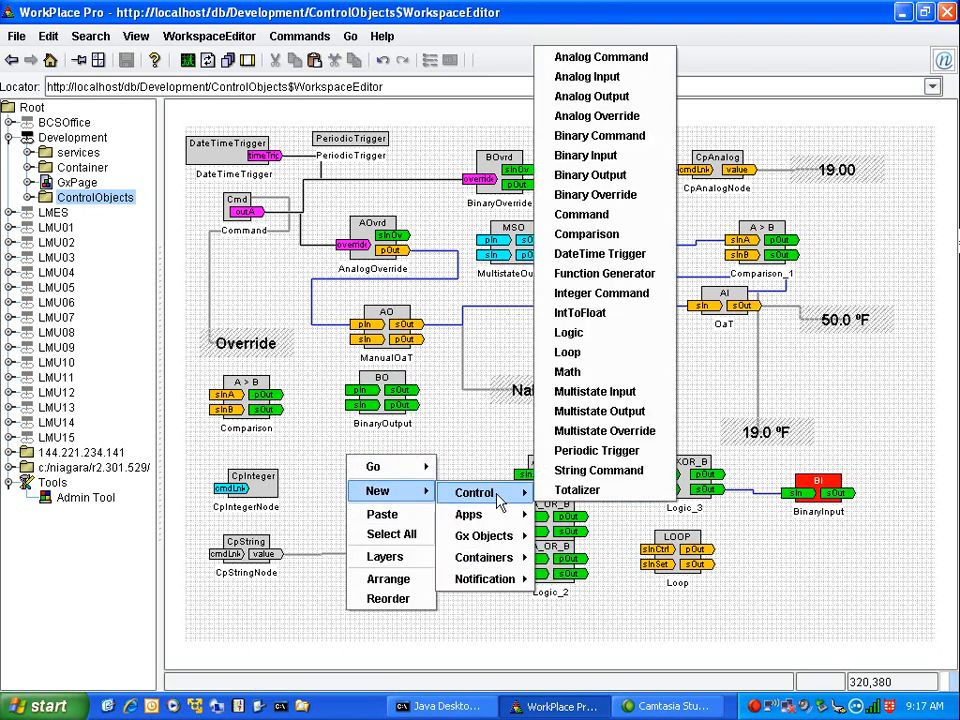
left_click(586, 491)
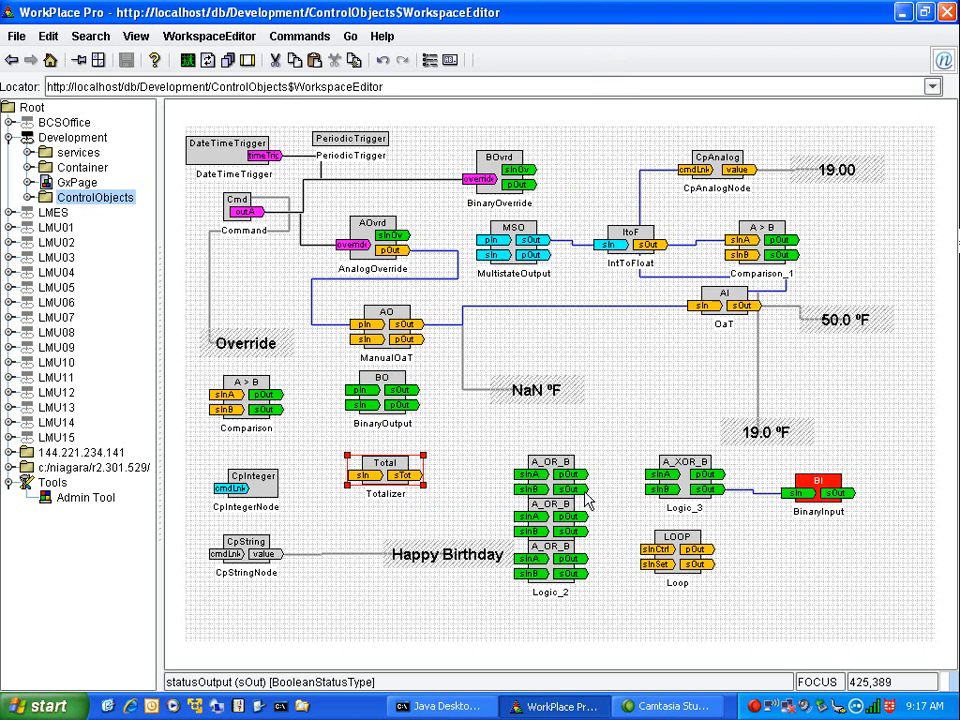
Examine the Totalizer's status, configuration and visual properties, including its totalizationInterval setting
right_click(388, 460)
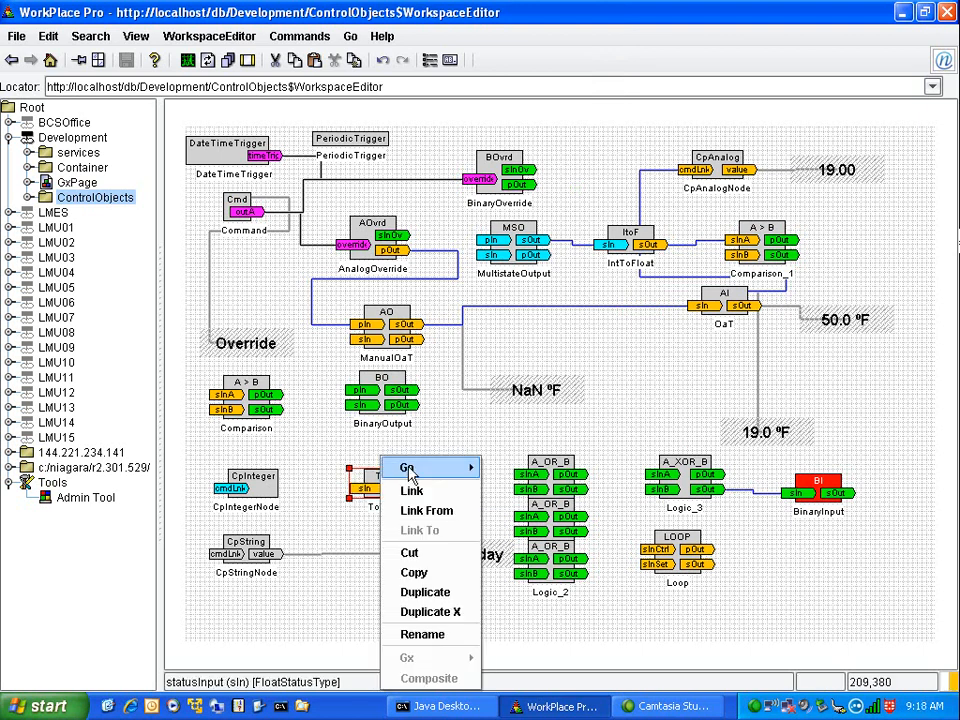
mouse_move(408, 465)
left_click(522, 469)
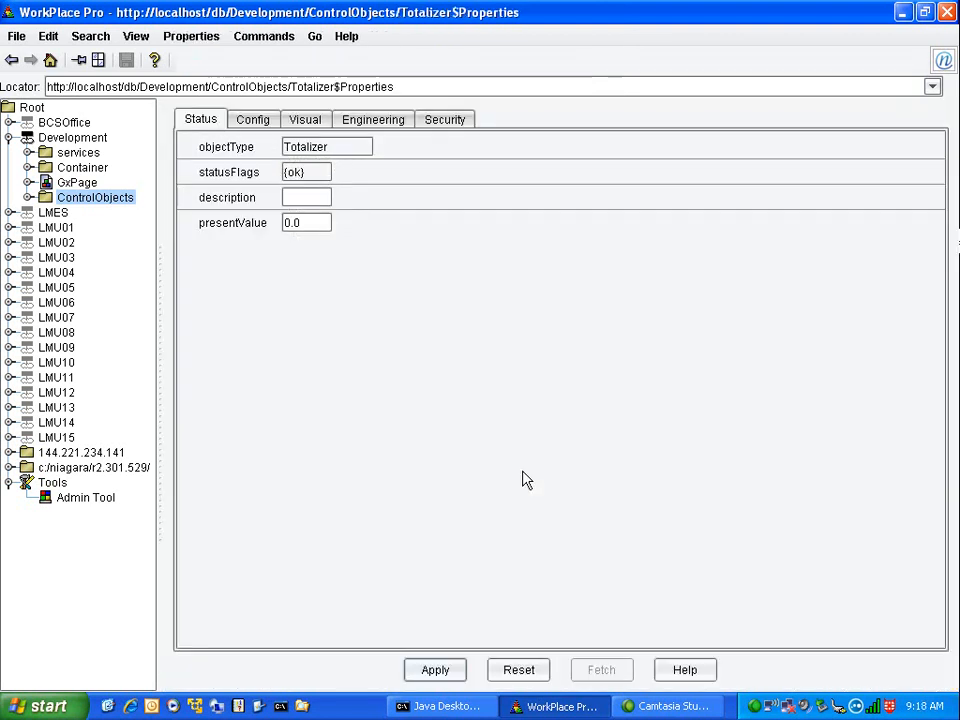
left_click(248, 121)
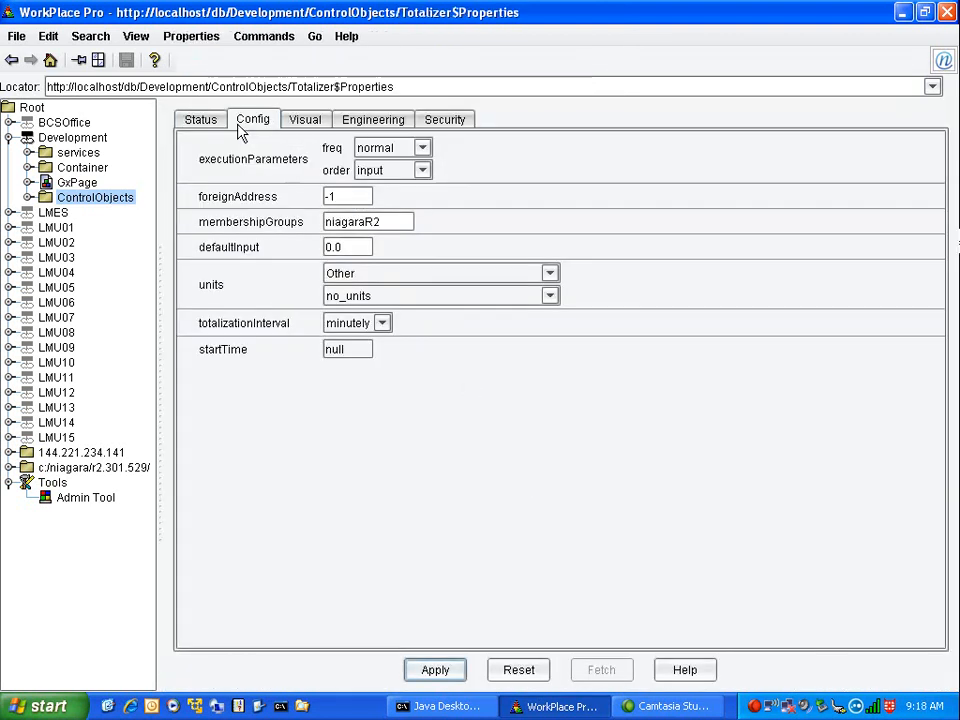
left_click(383, 330)
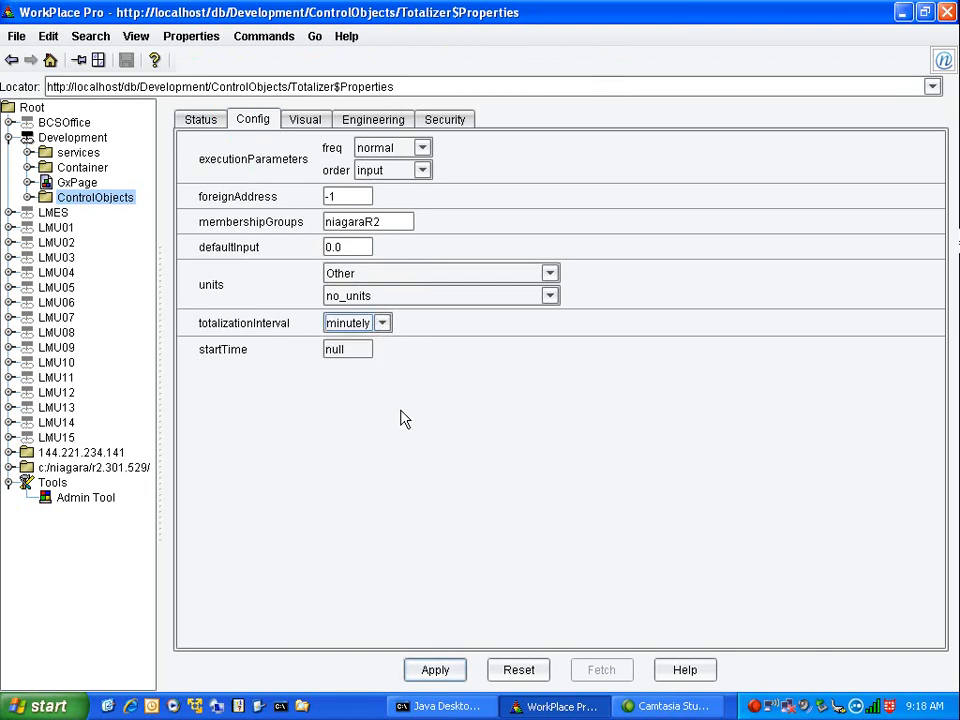
left_click(305, 127)
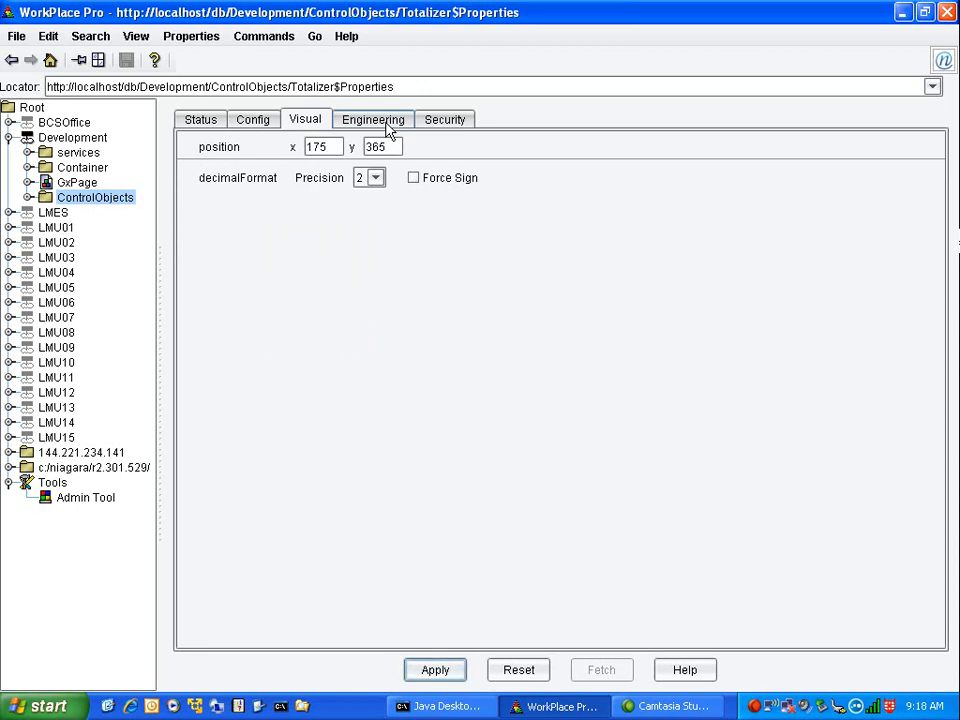
Return to the workspace editor and shift the Totalizer slightly up and to the right
left_click(11, 59)
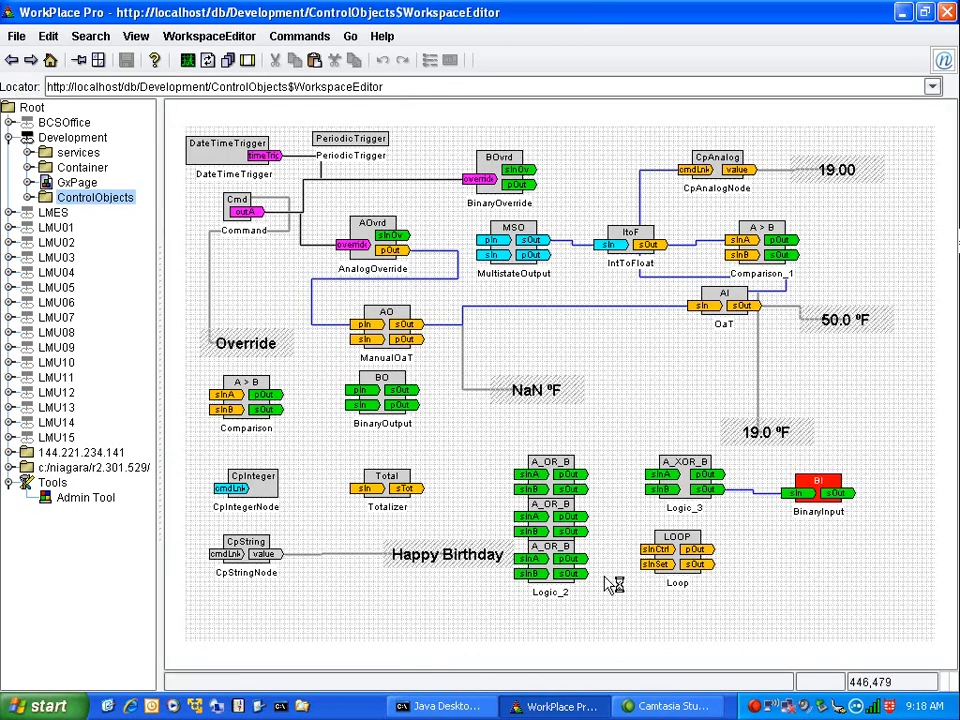
left_click(389, 480)
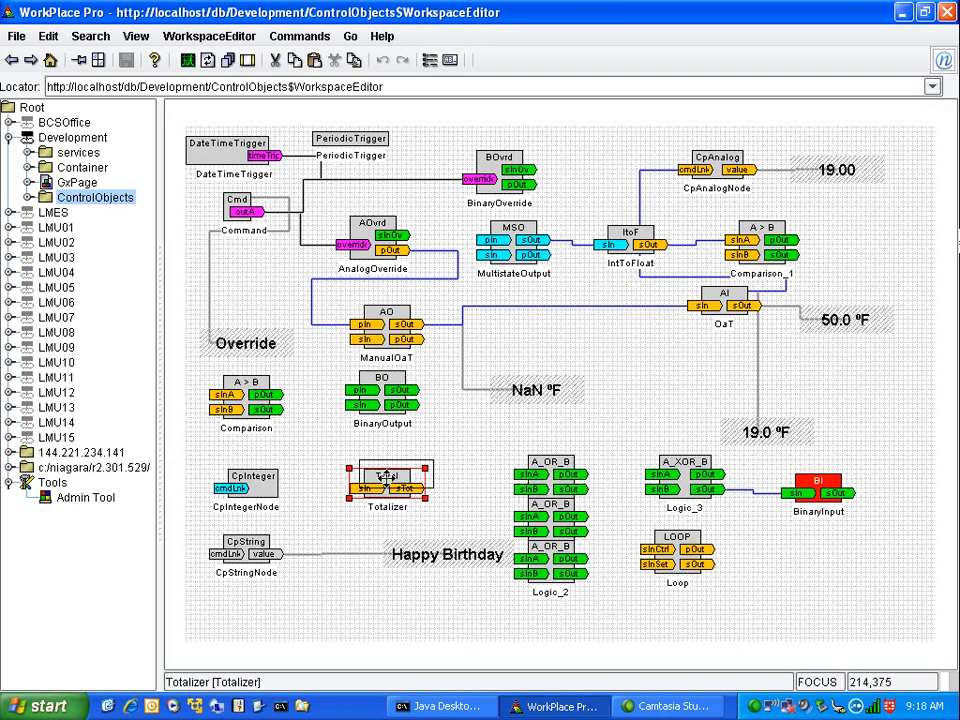
left_click_drag(386, 480, 394, 474)
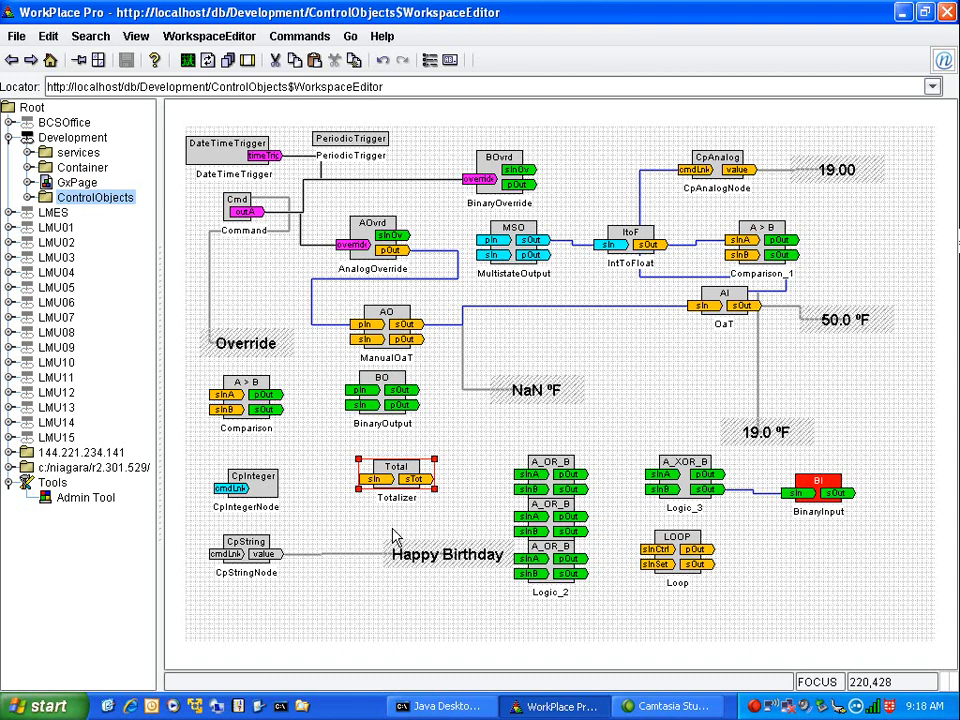
right_click(294, 444)
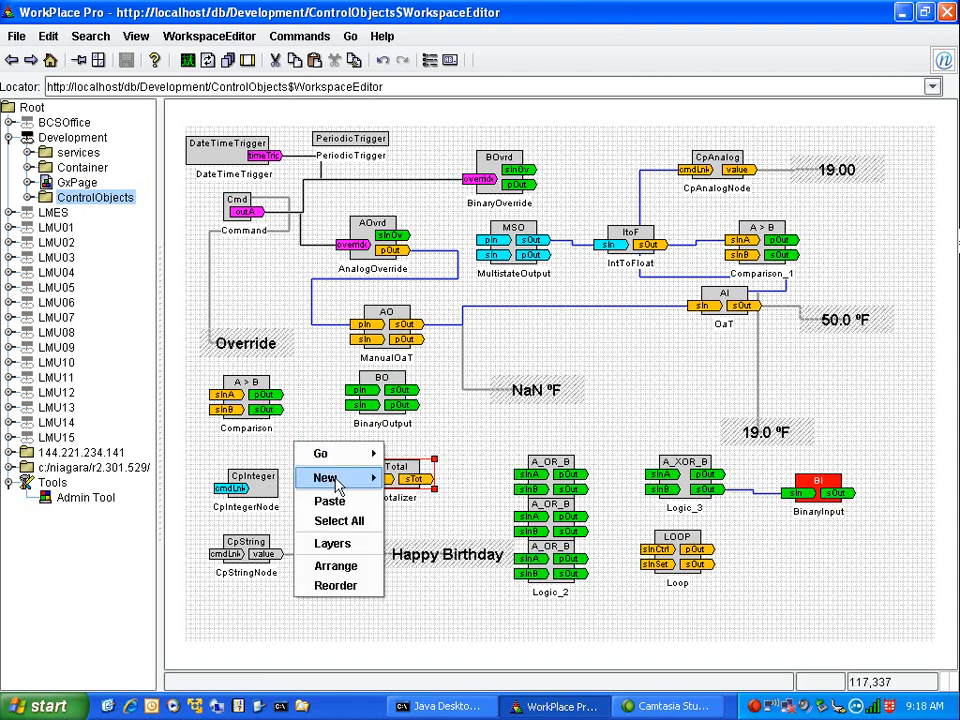
mouse_move(343, 483)
mouse_move(433, 484)
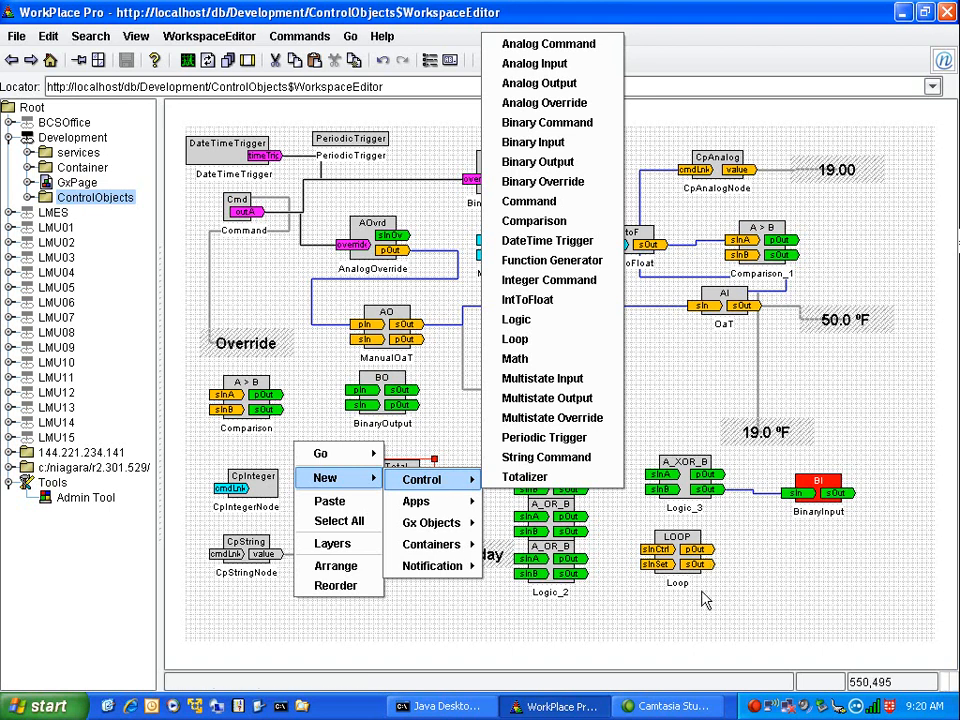
right_click(757, 707)
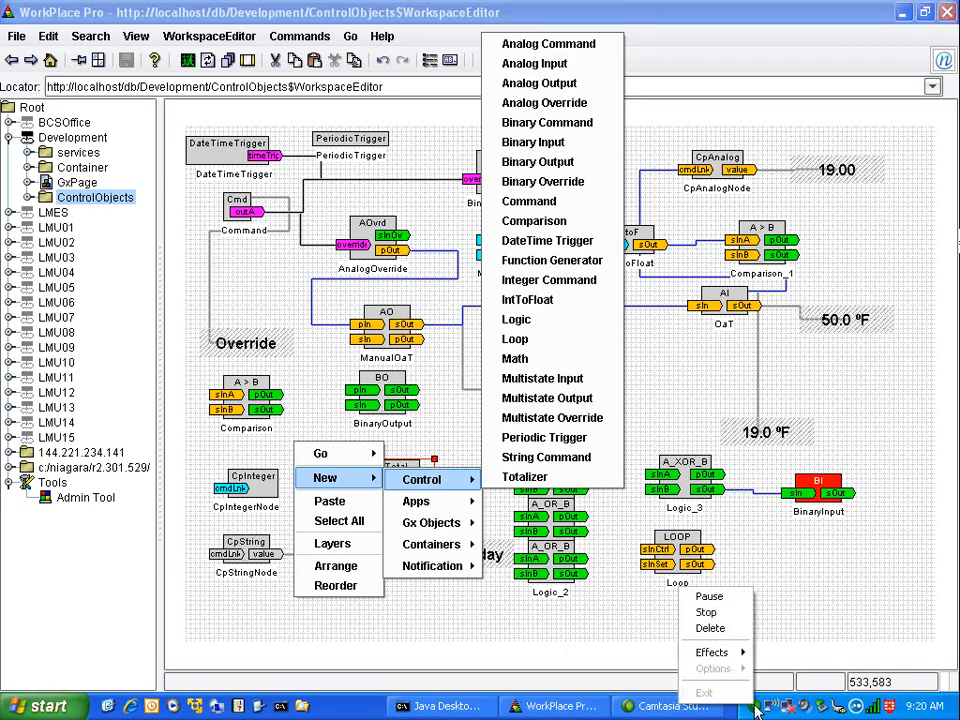